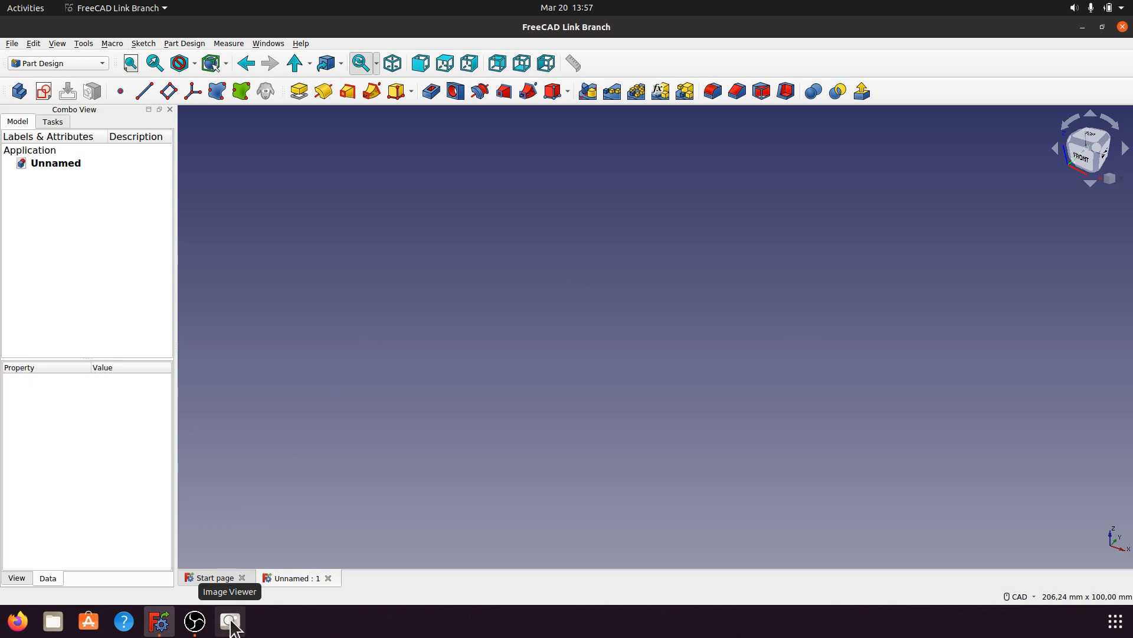
# Step: Check the reference drawing a005.png, and start a new Part Design sketch on the XZ plane
pyautogui.click(230, 621)
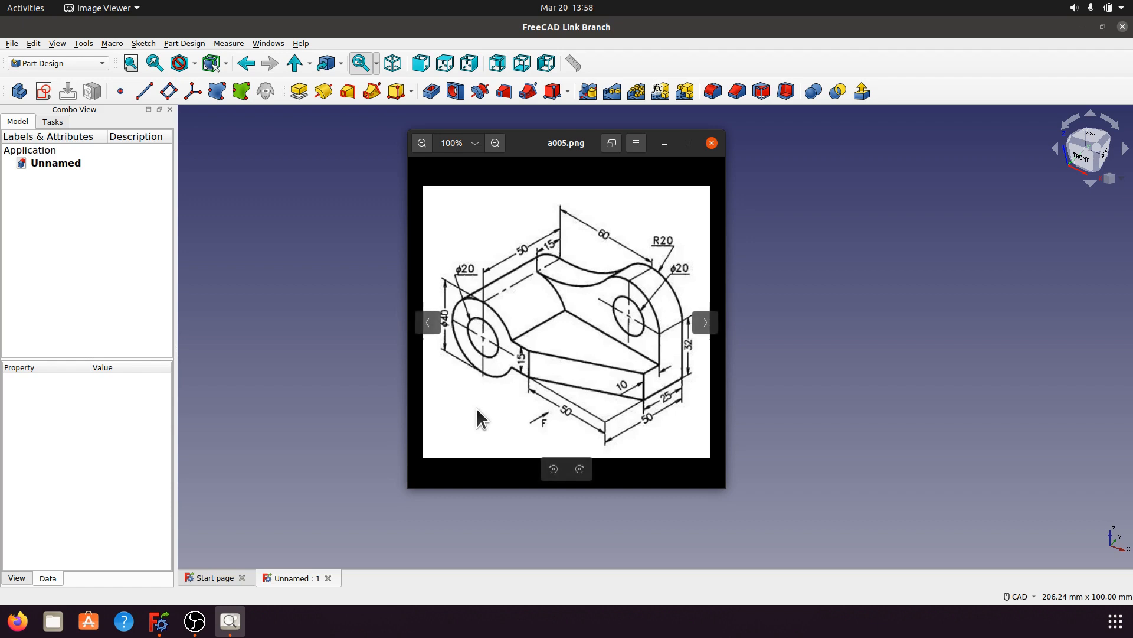
pyautogui.click(664, 148)
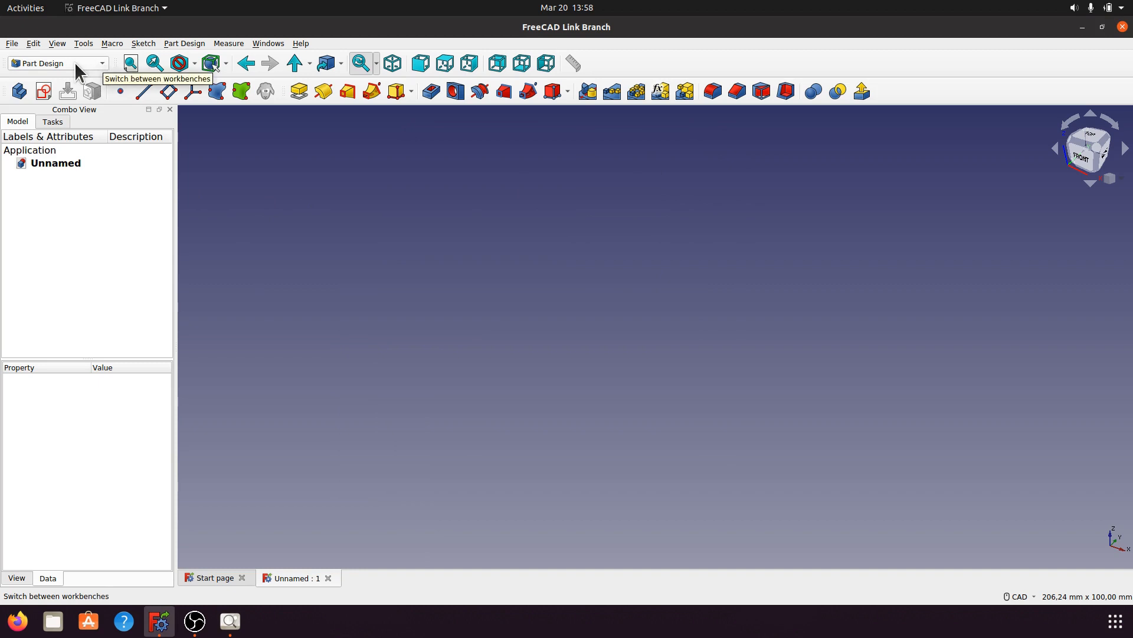
pyautogui.click(104, 62)
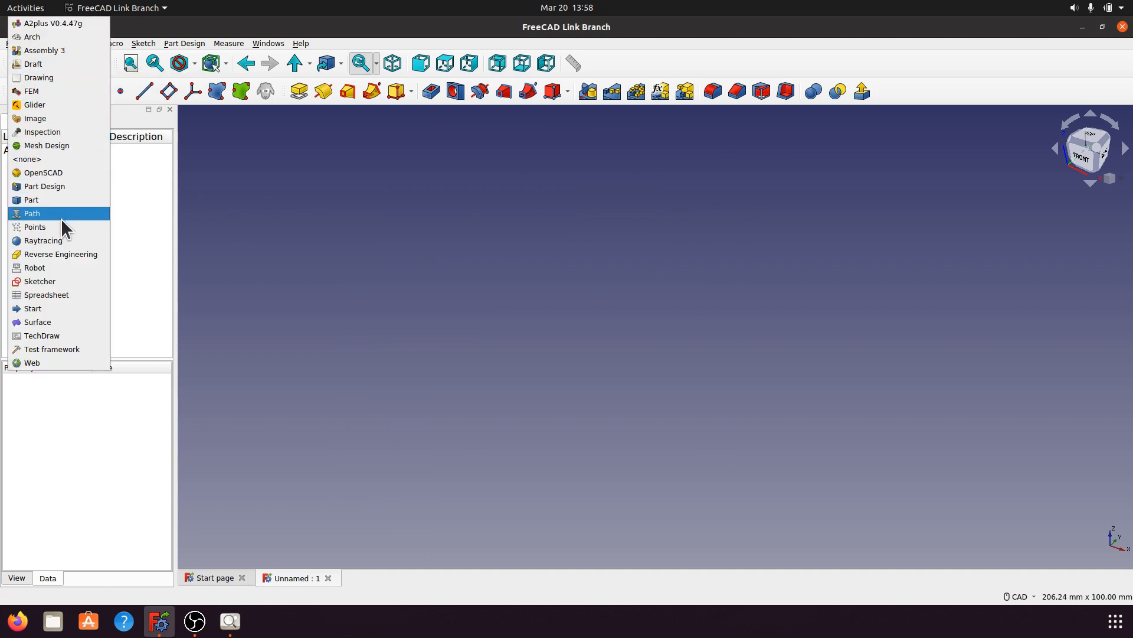
pyautogui.click(64, 188)
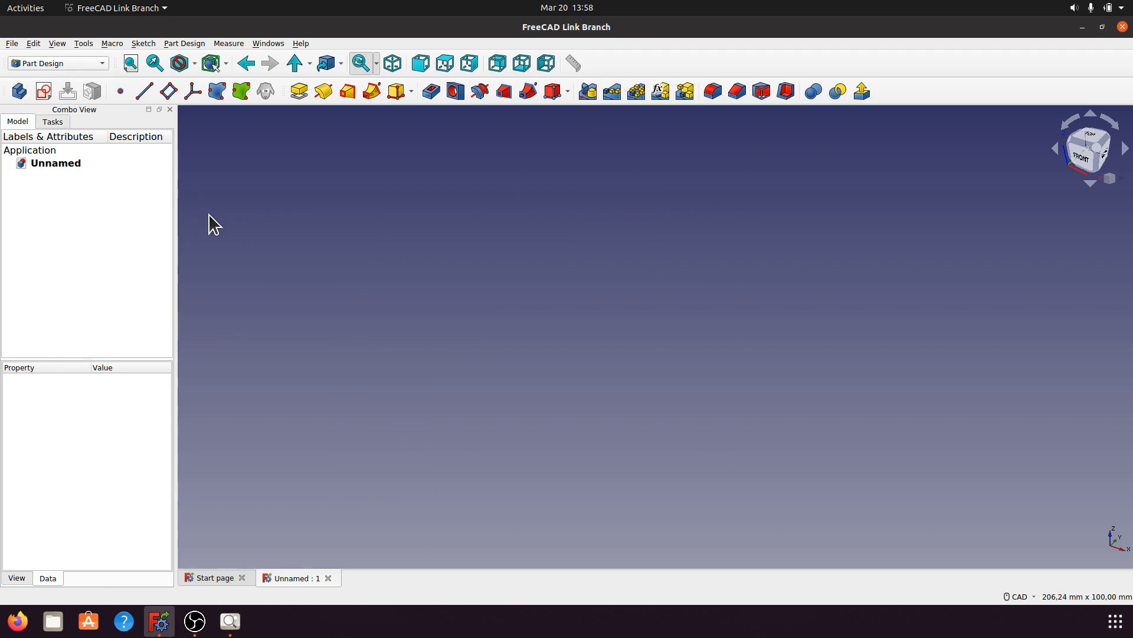
pyautogui.click(43, 92)
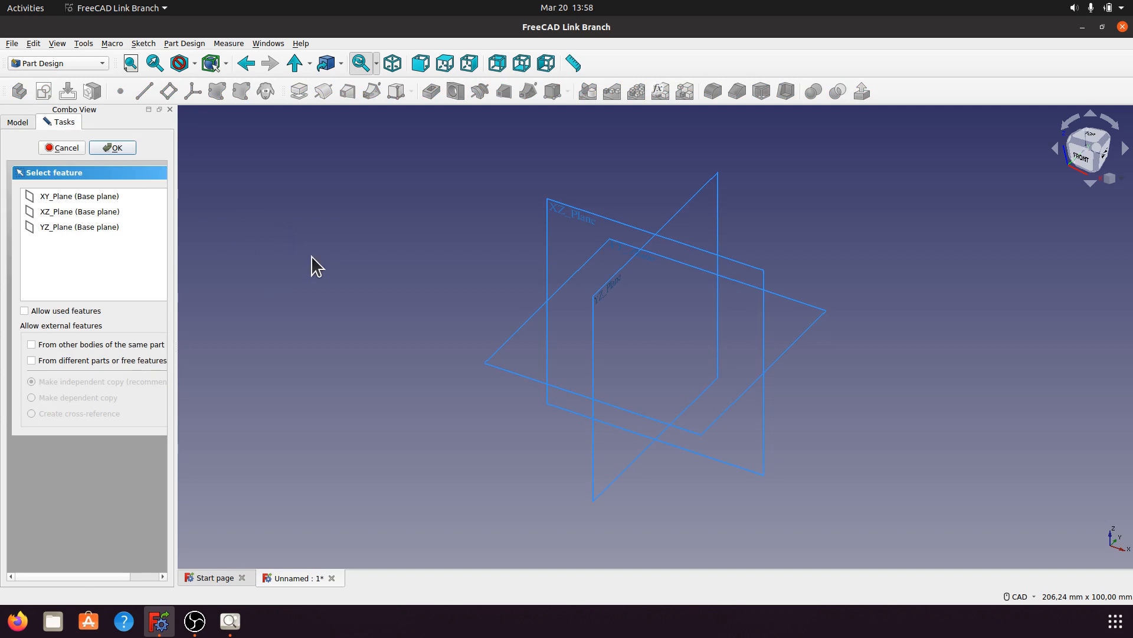
pyautogui.click(548, 229)
pyautogui.click(128, 146)
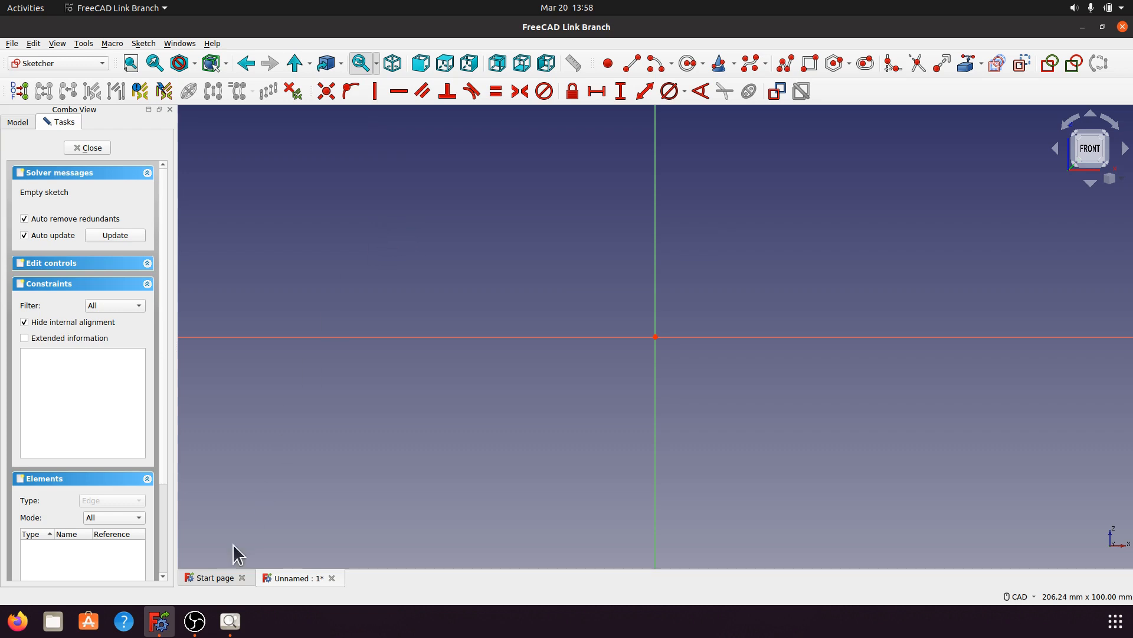
# Step: Consult the reference drawing and sketch two concentric circles on the origin, about 58 mm and 33 mm in diameter
pyautogui.click(230, 621)
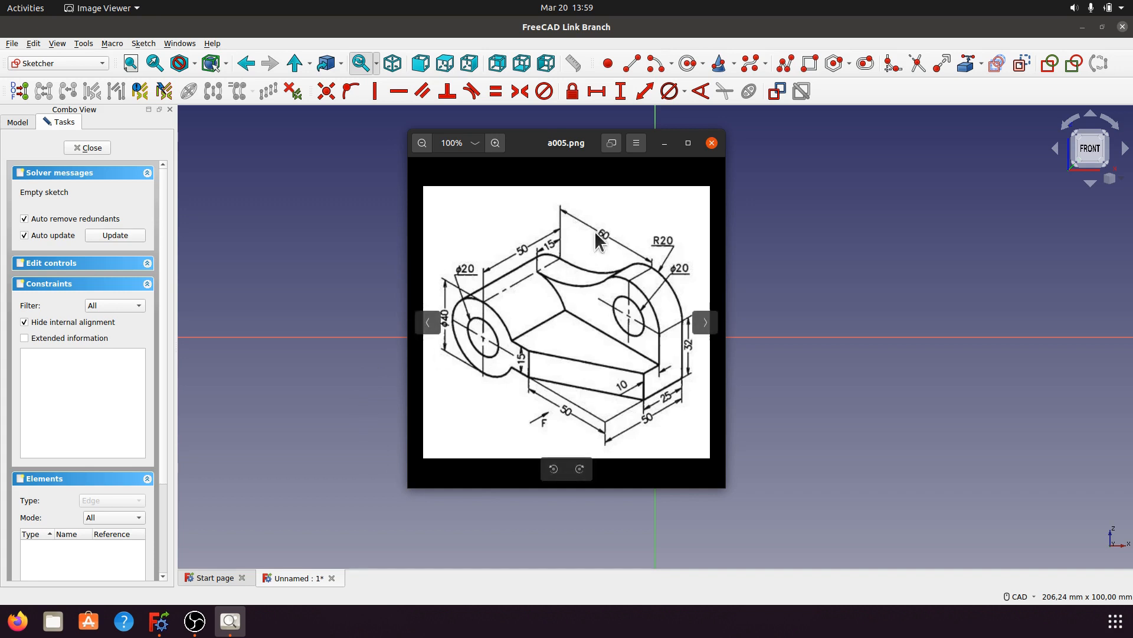
pyautogui.click(665, 144)
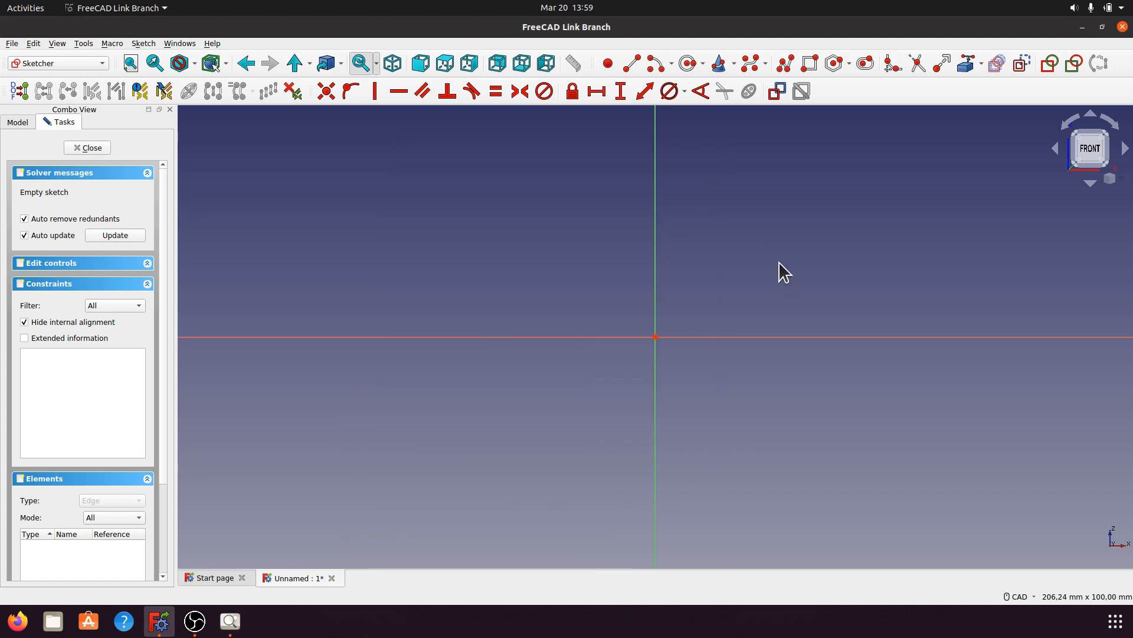
pyautogui.click(687, 63)
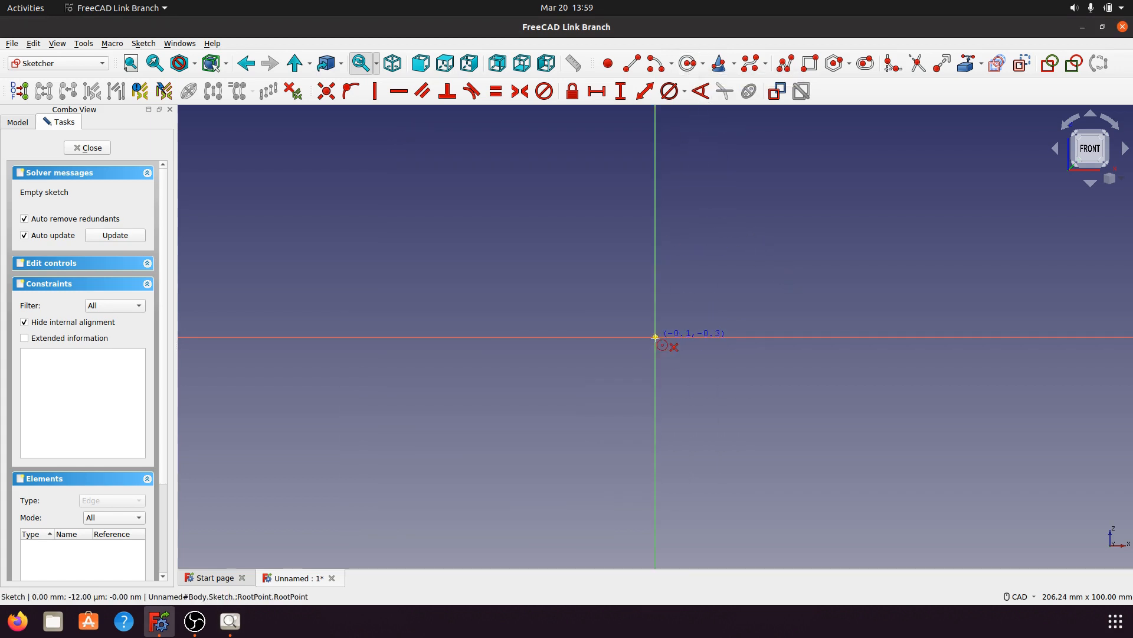
pyautogui.click(655, 337)
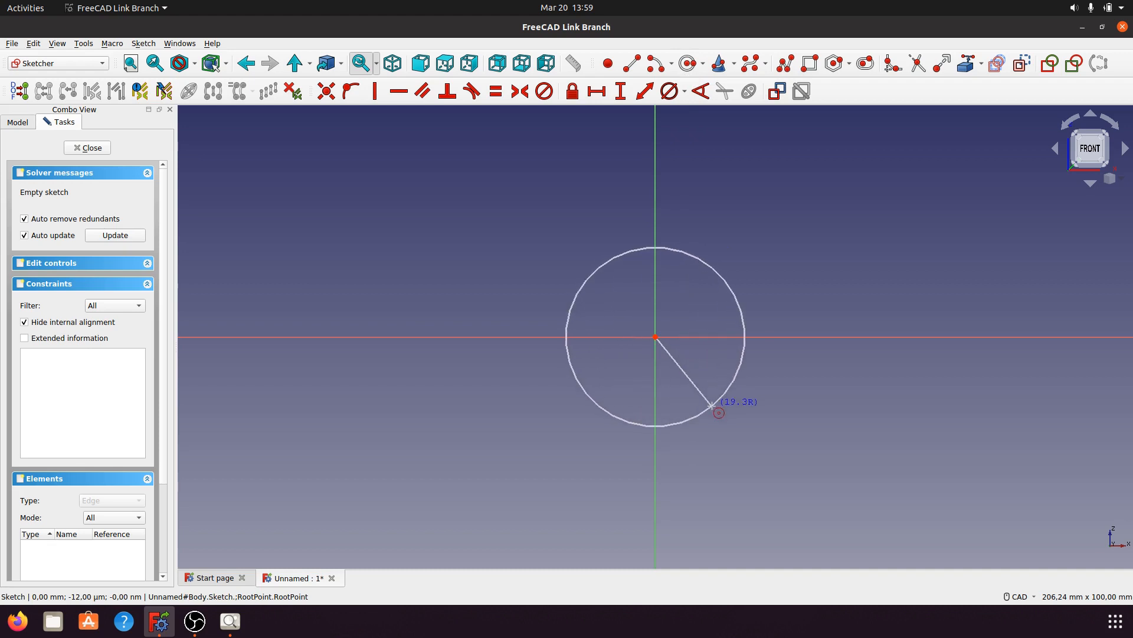
pyautogui.click(750, 431)
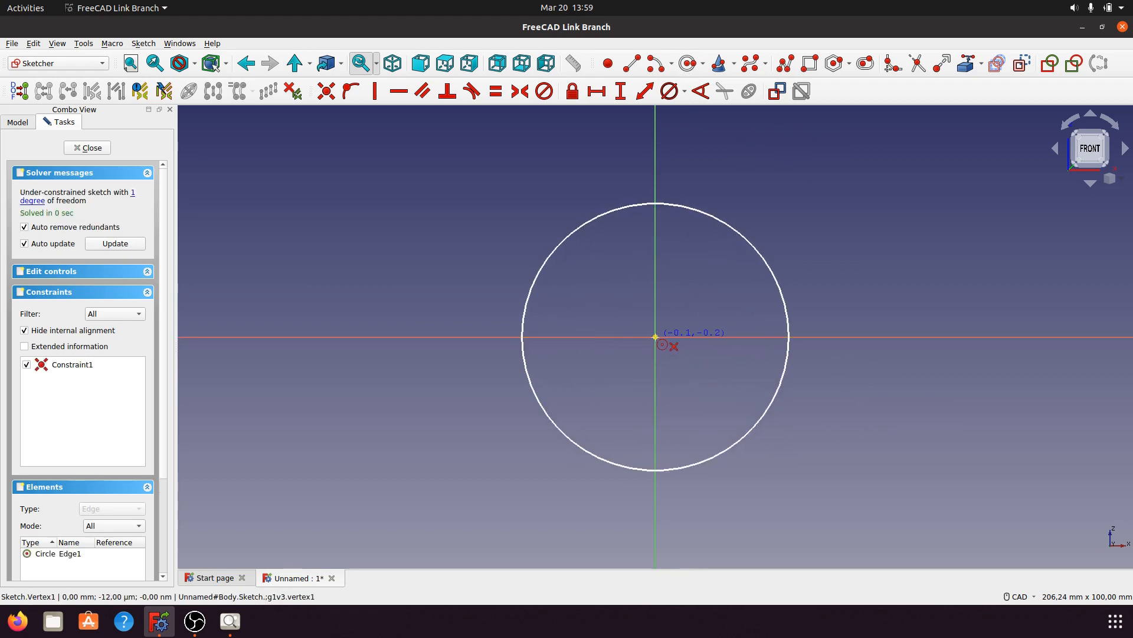
pyautogui.click(655, 336)
pyautogui.click(708, 390)
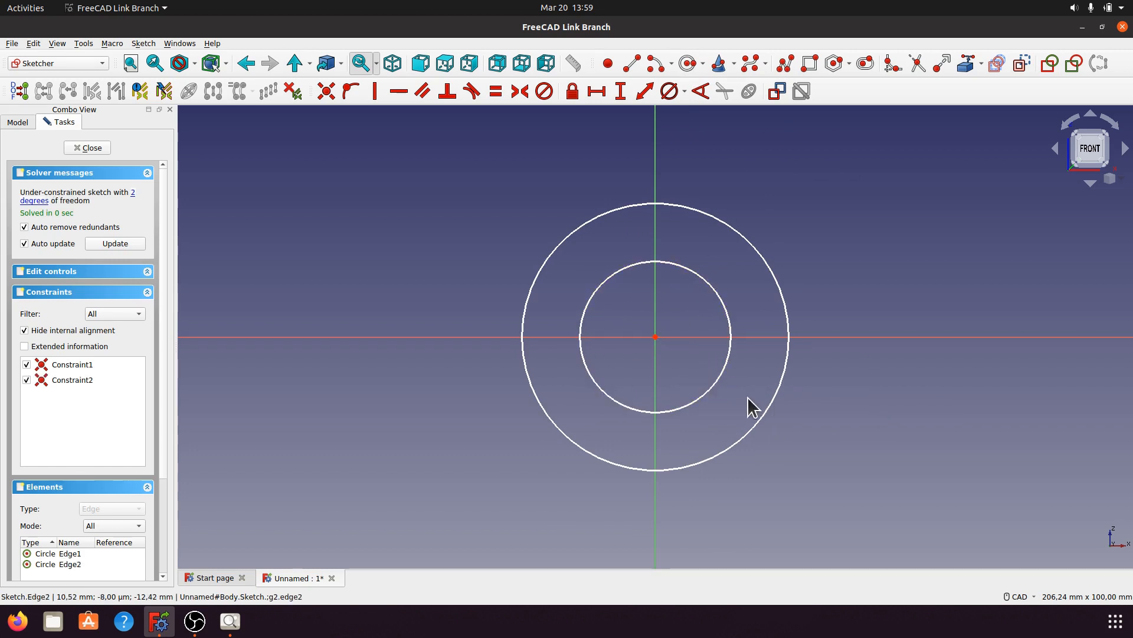
# Step: Constrain the outer circle's diameter to 40 mm as in the reference drawing, and move its dimension label clear of the horizontal axis
pyautogui.click(660, 204)
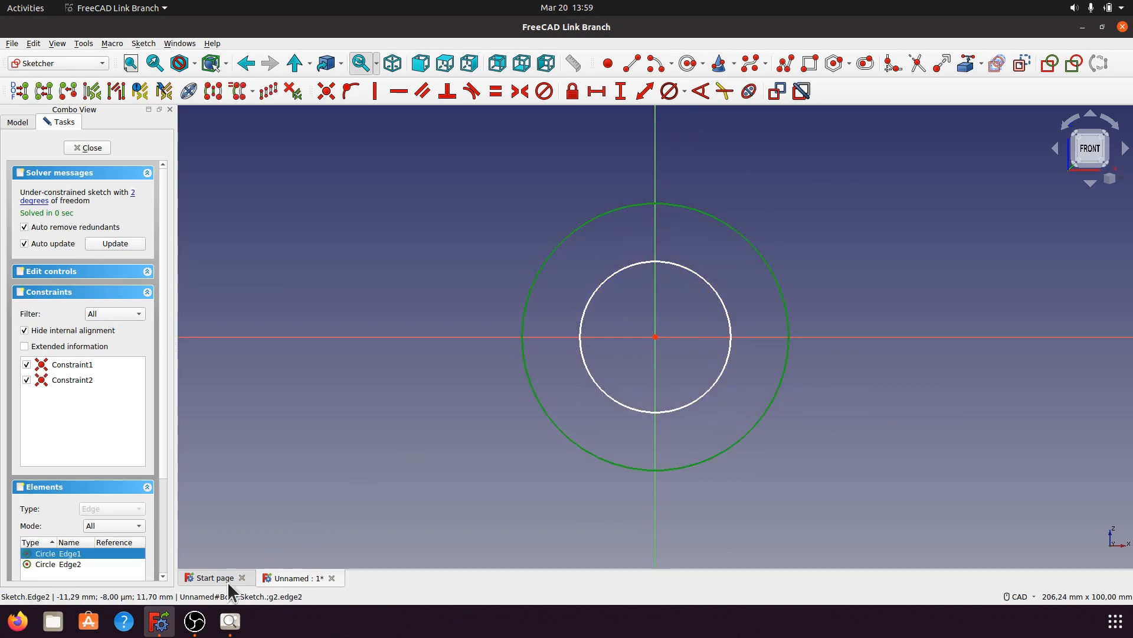
pyautogui.click(231, 621)
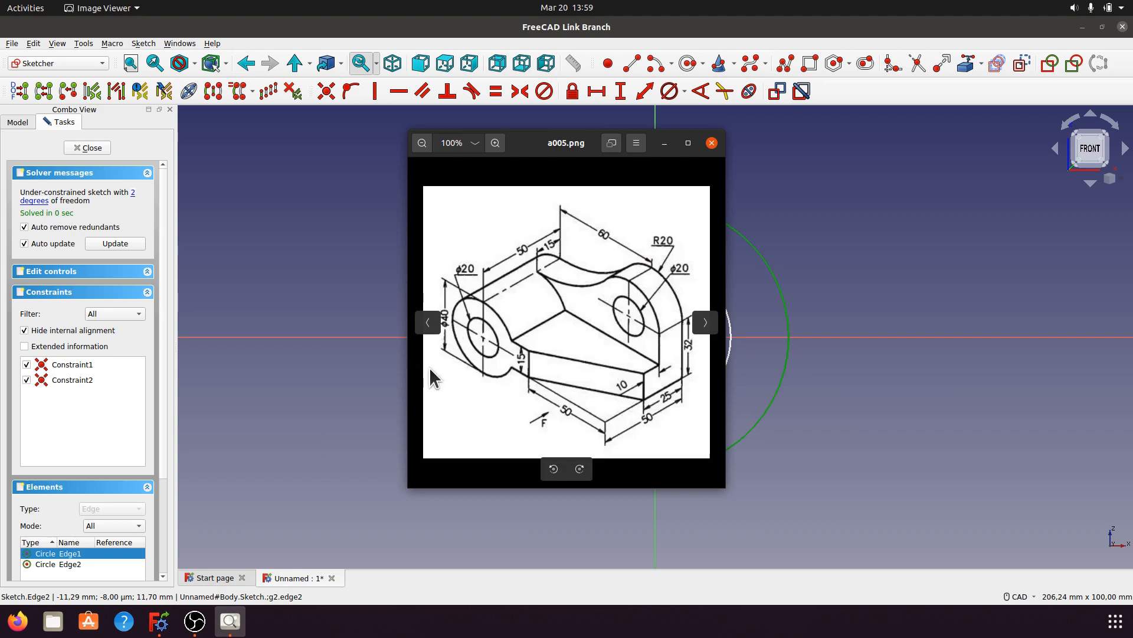
pyautogui.click(664, 143)
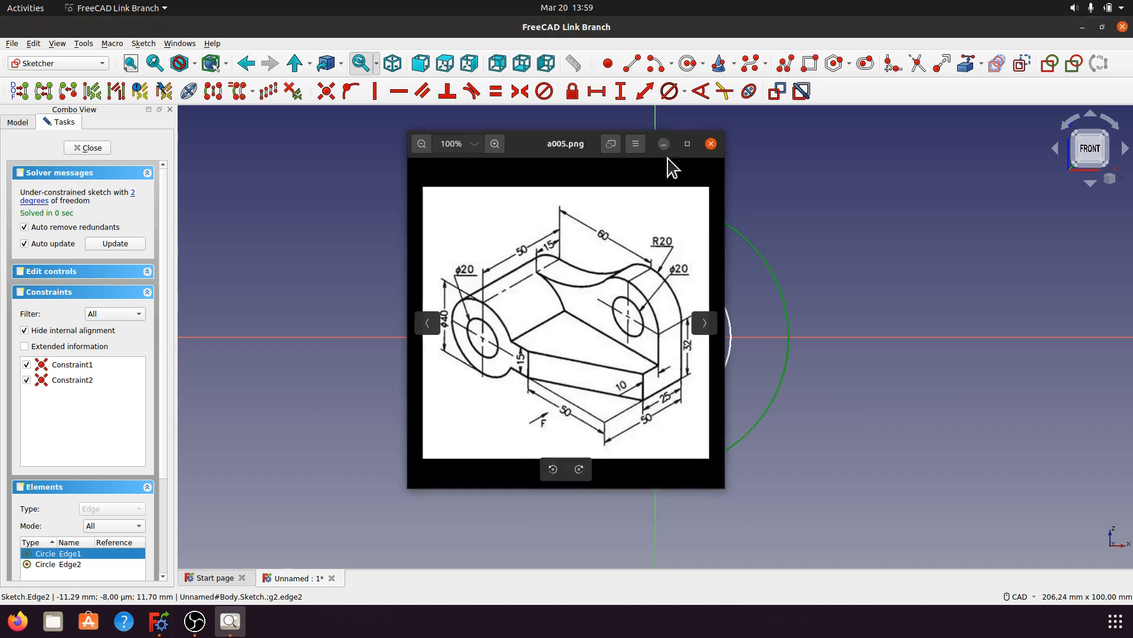
pyautogui.click(684, 90)
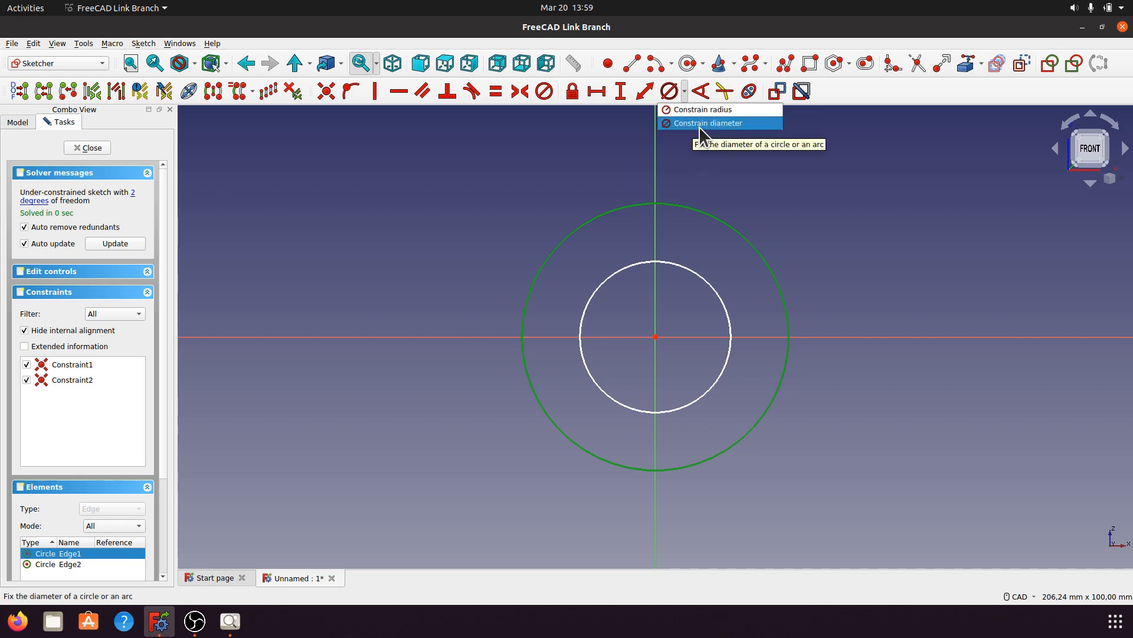
pyautogui.click(699, 126)
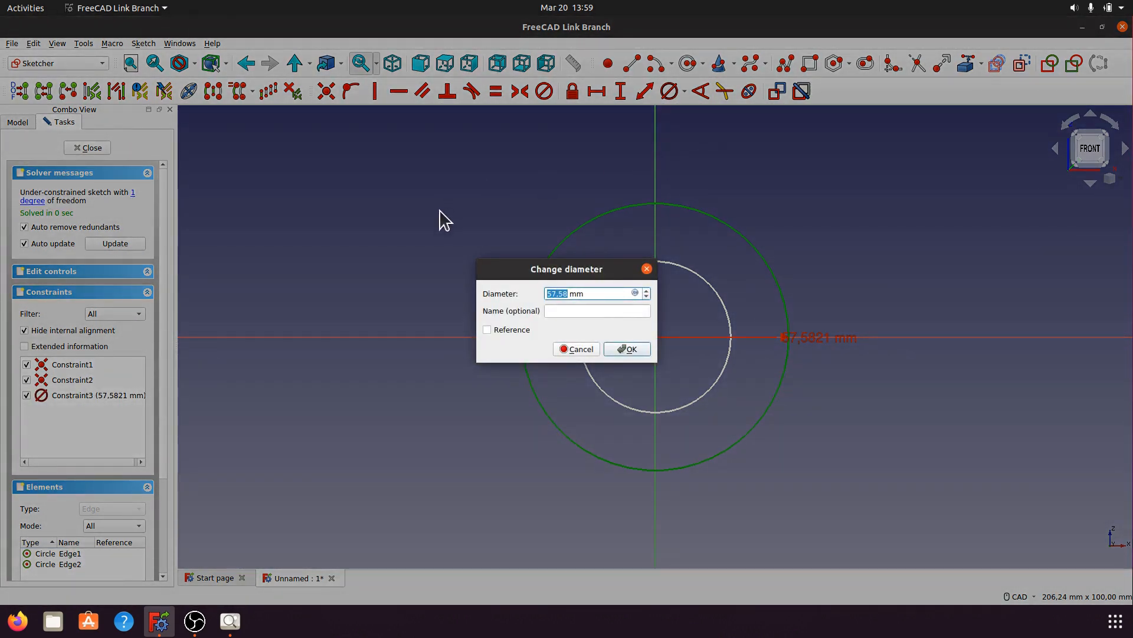
pyautogui.write('40')
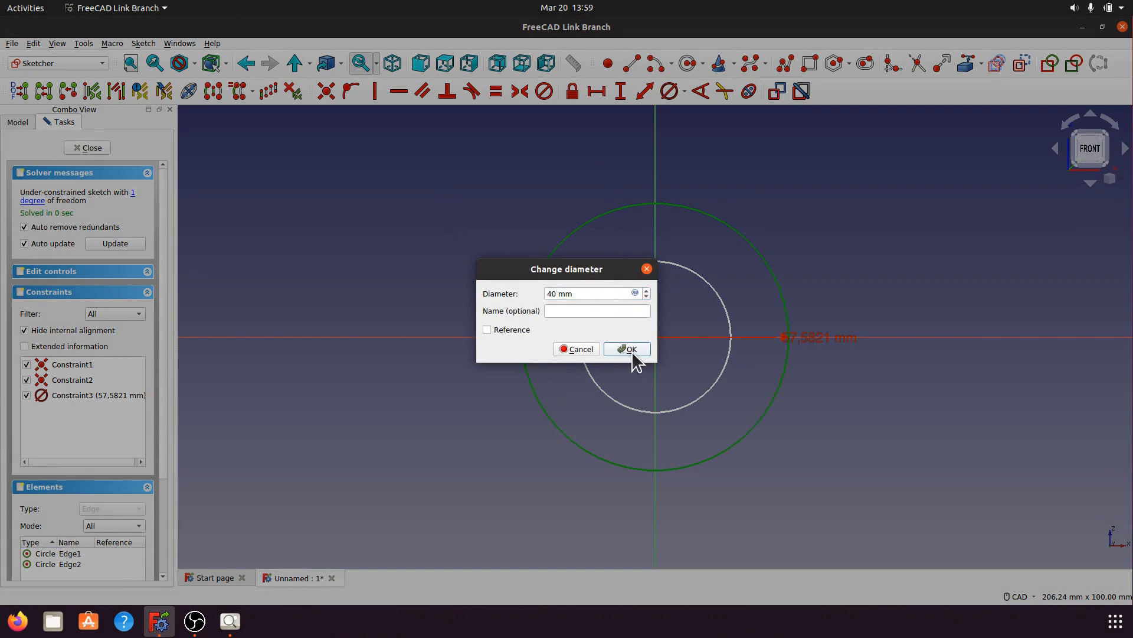
pyautogui.click(628, 350)
pyautogui.moveTo(780, 342); pyautogui.dragTo(775, 271)
# Step: Constrain the inner circle's diameter to 20 mm
pyautogui.click(732, 321)
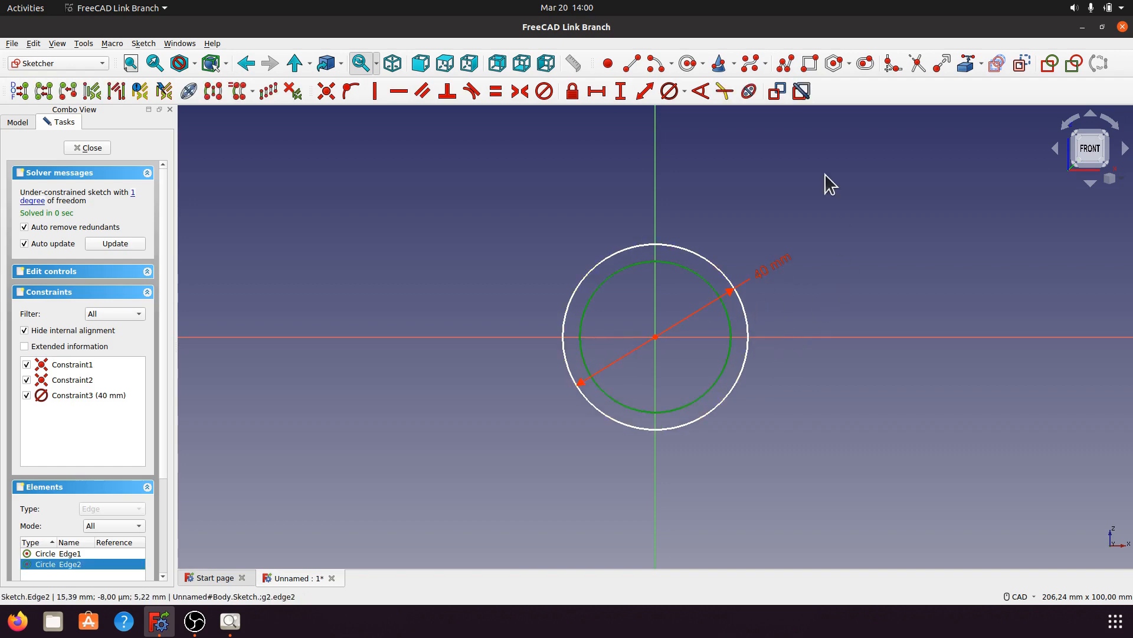
pyautogui.click(685, 91)
pyautogui.click(690, 123)
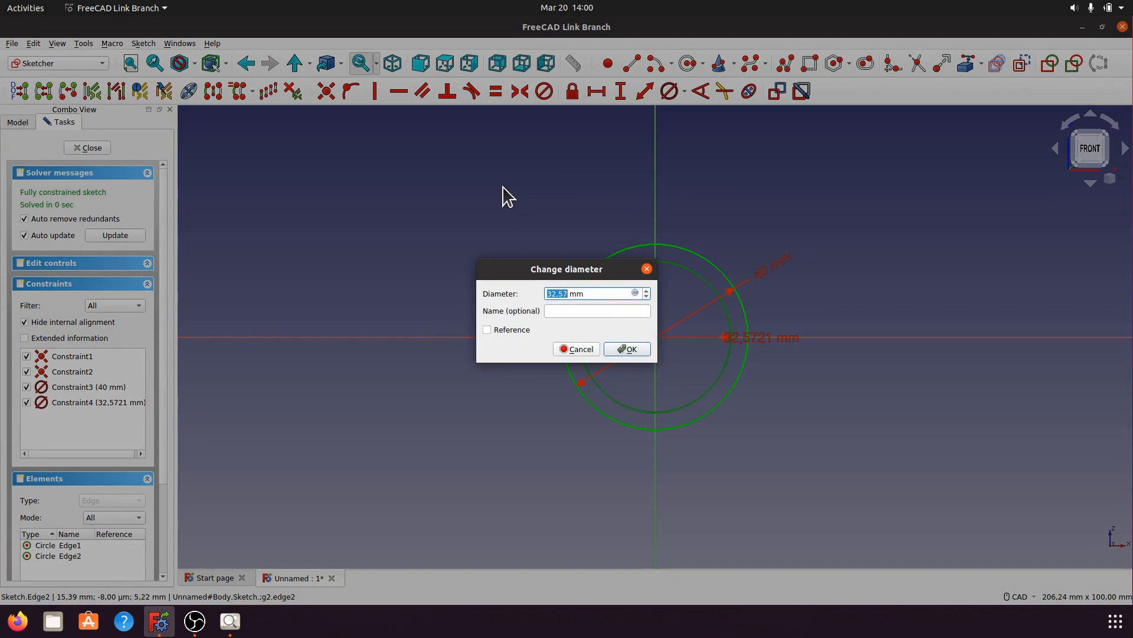
pyautogui.write('2')
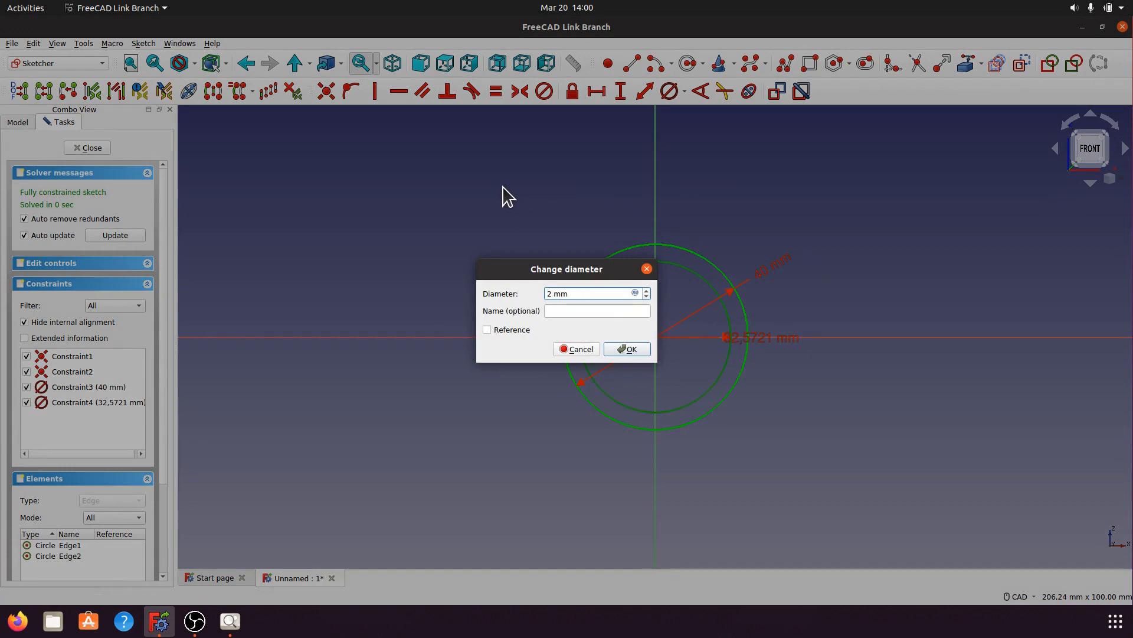
pyautogui.write('0')
pyautogui.click(627, 349)
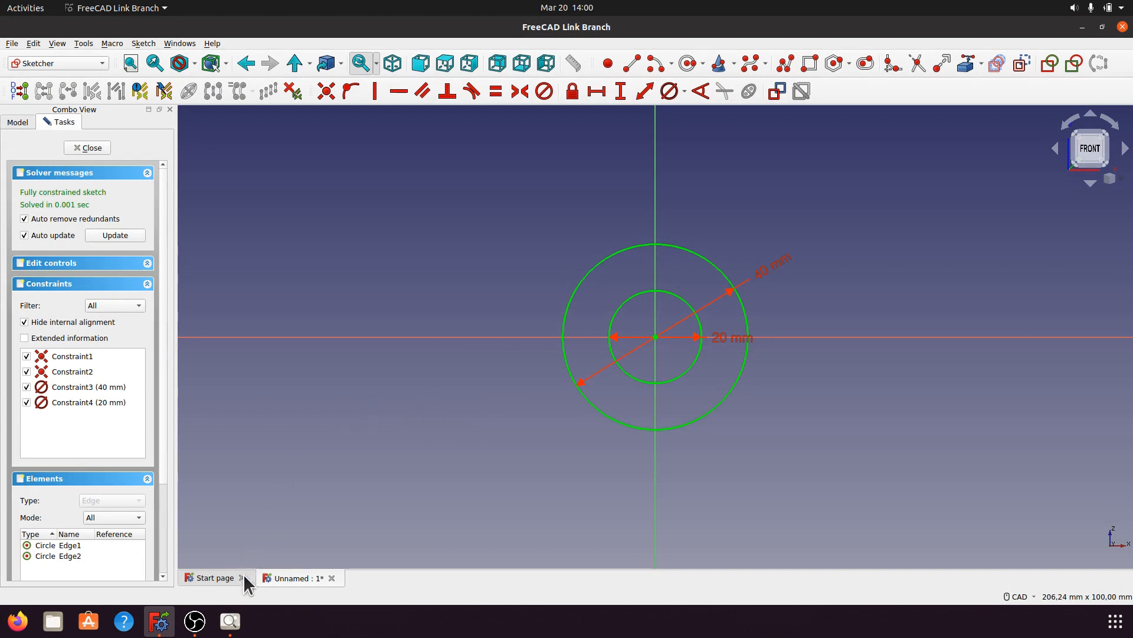
# Step: Consult the reference drawing and sketch a rectangle about 8 mm tall across the horizontal axis, from the outer circle's right side to about 78 mm from the origin
pyautogui.click(230, 621)
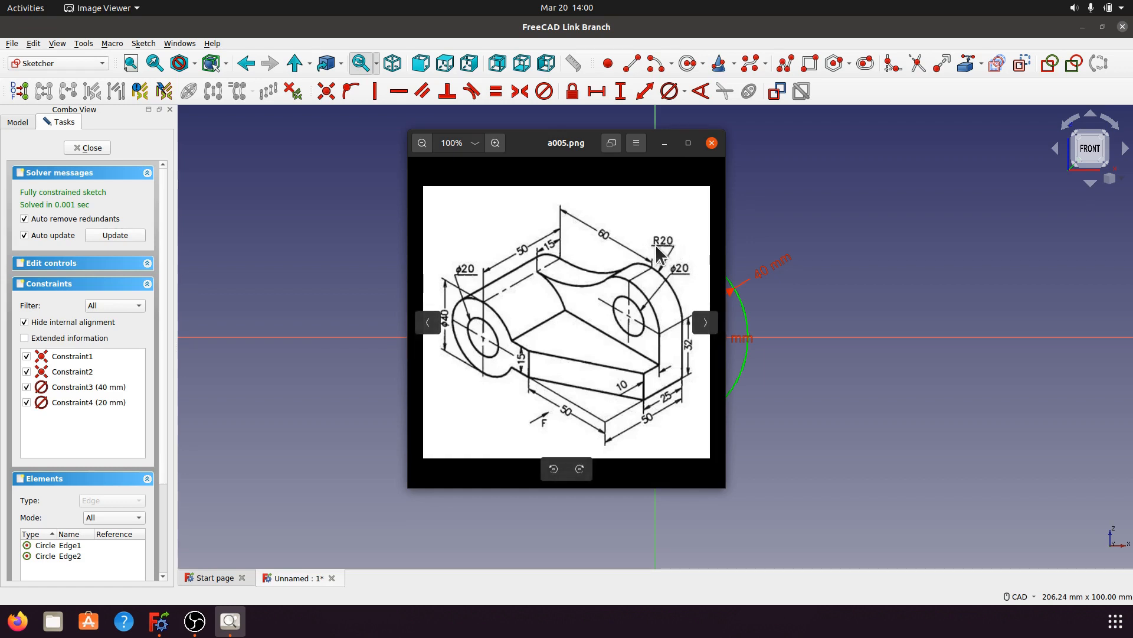
pyautogui.click(665, 143)
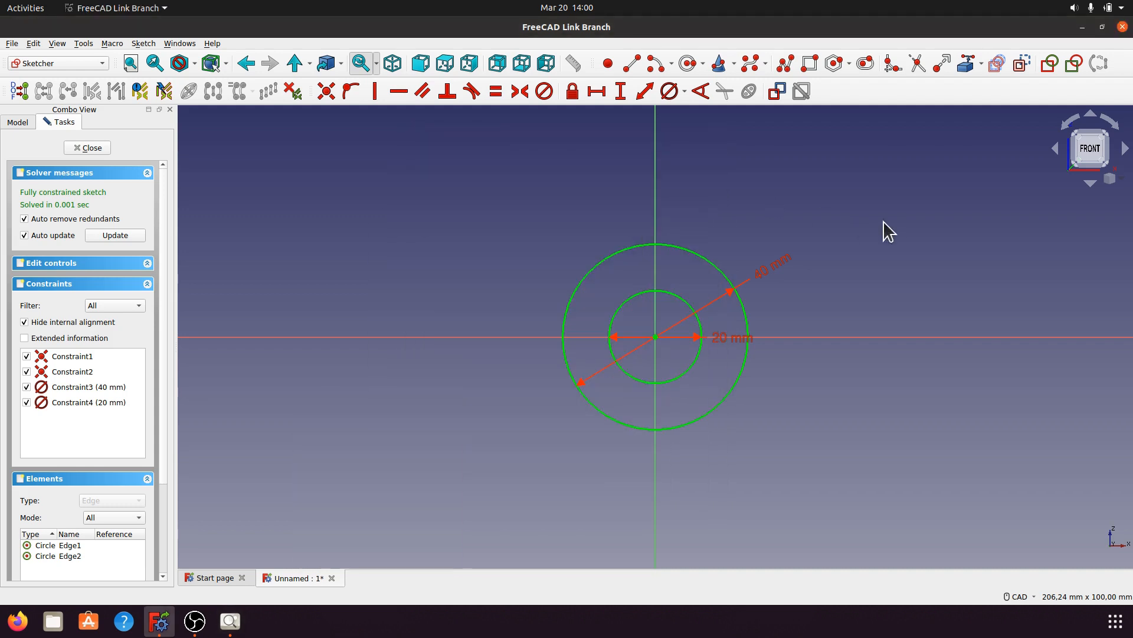
pyautogui.click(810, 63)
pyautogui.scroll(-2, 440, 372)
pyautogui.scroll(2, 749, 364)
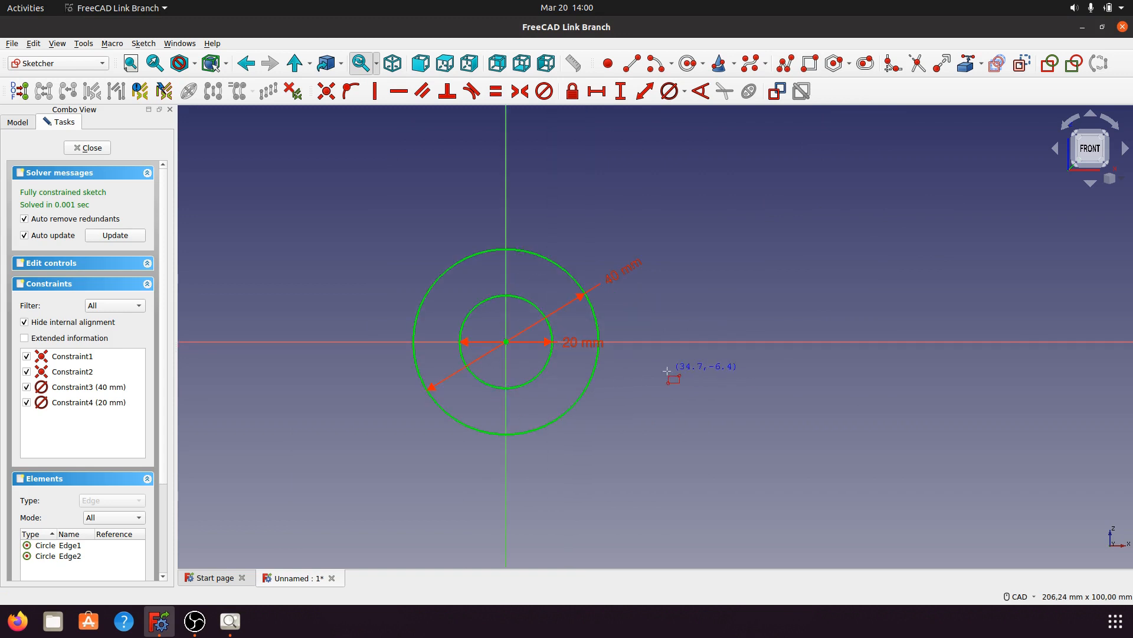
pyautogui.click(588, 320)
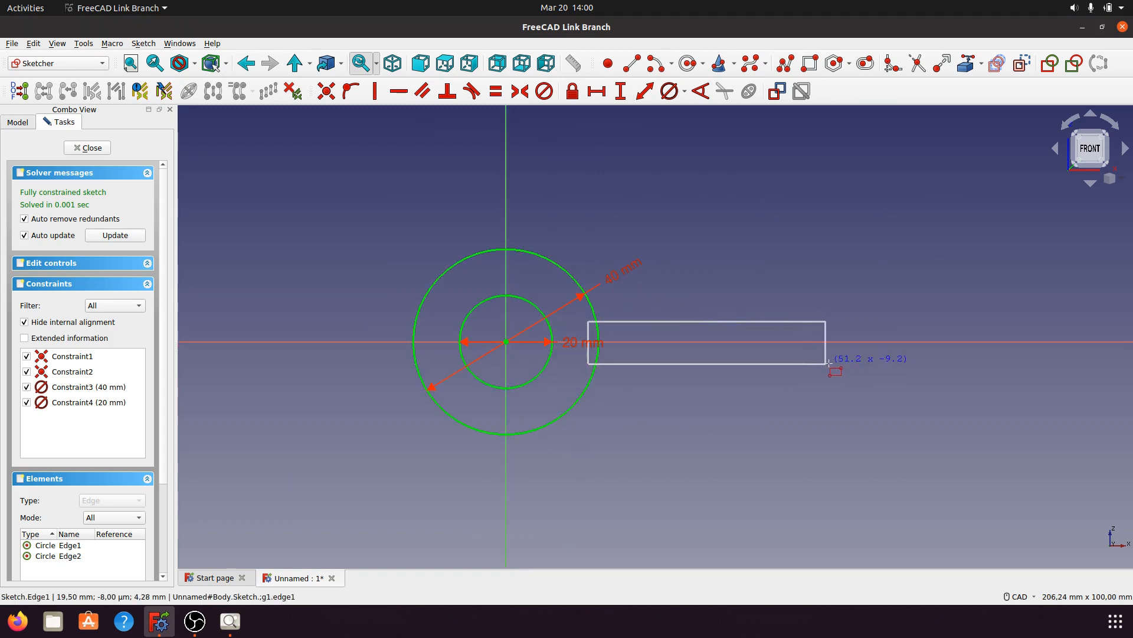
pyautogui.click(869, 360)
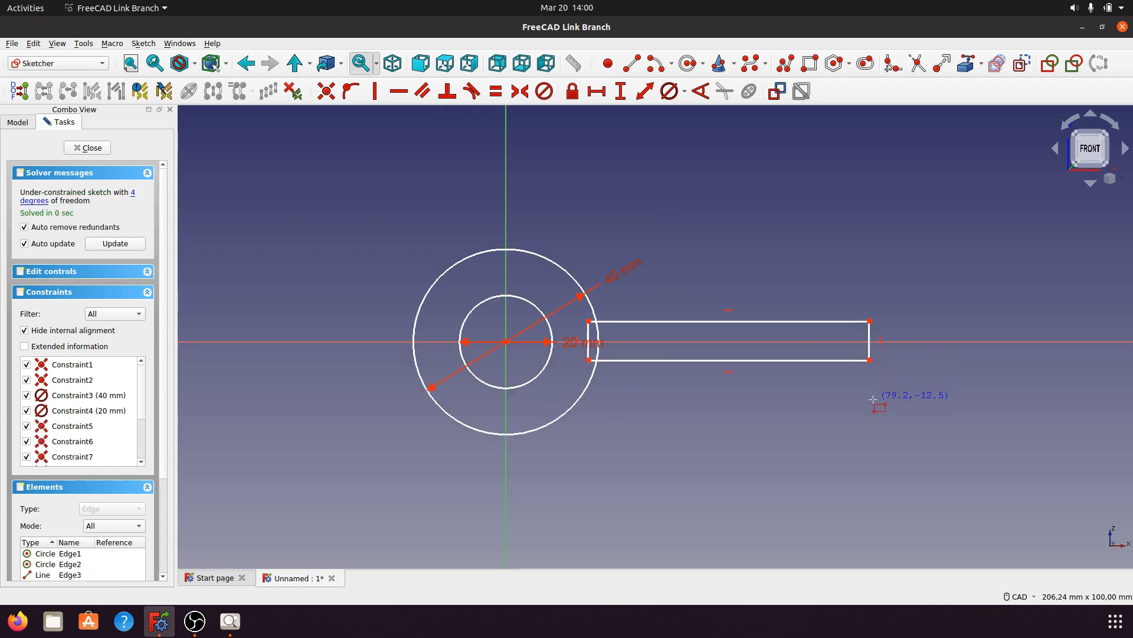
# Step: Make the rectangle's two right-hand corners symmetric about the horizontal axis
pyautogui.click(870, 360)
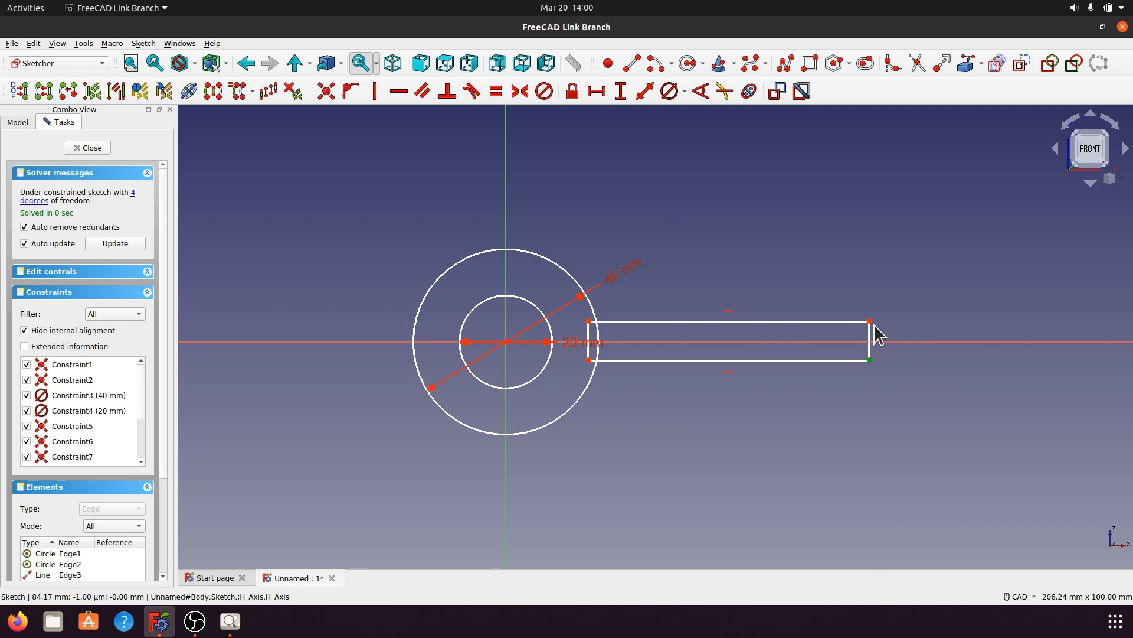
pyautogui.click(869, 321)
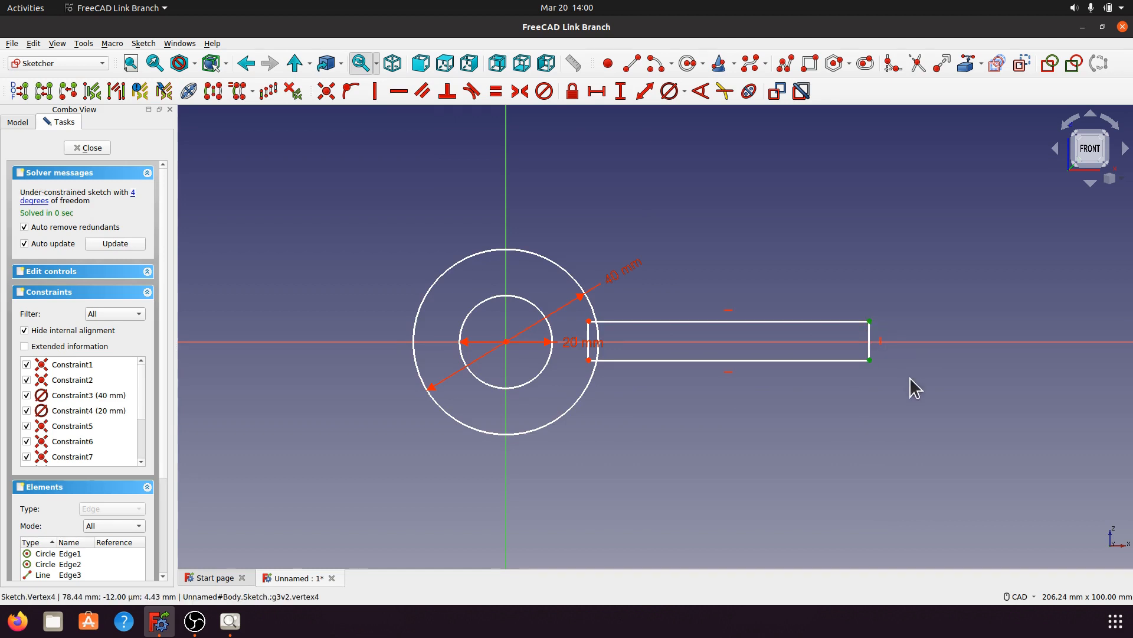
pyautogui.click(906, 342)
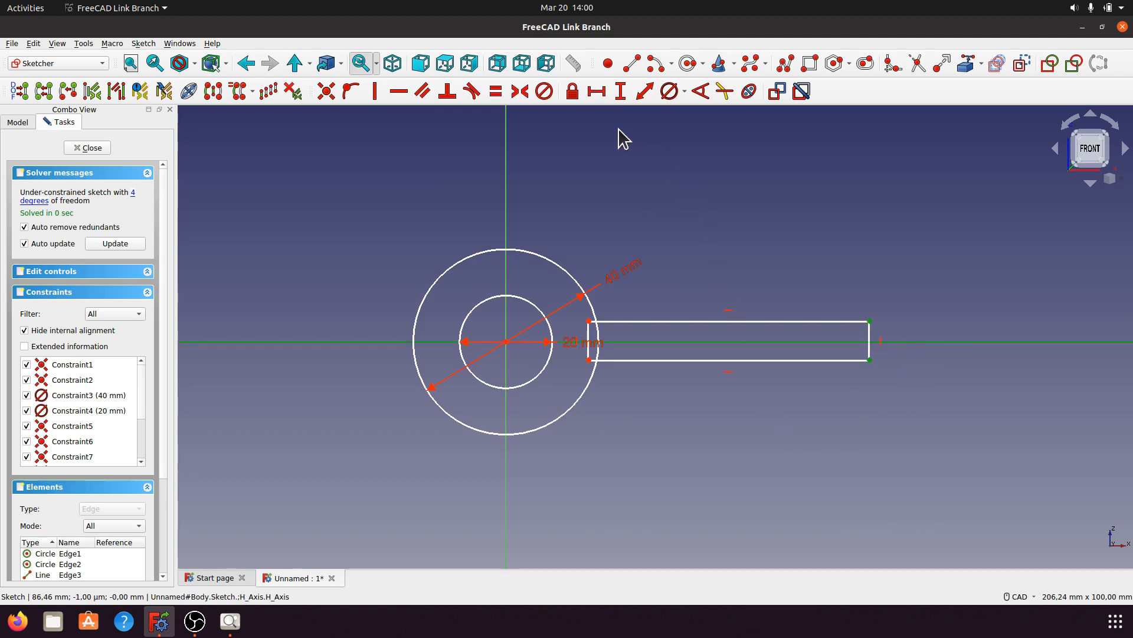
pyautogui.click(520, 91)
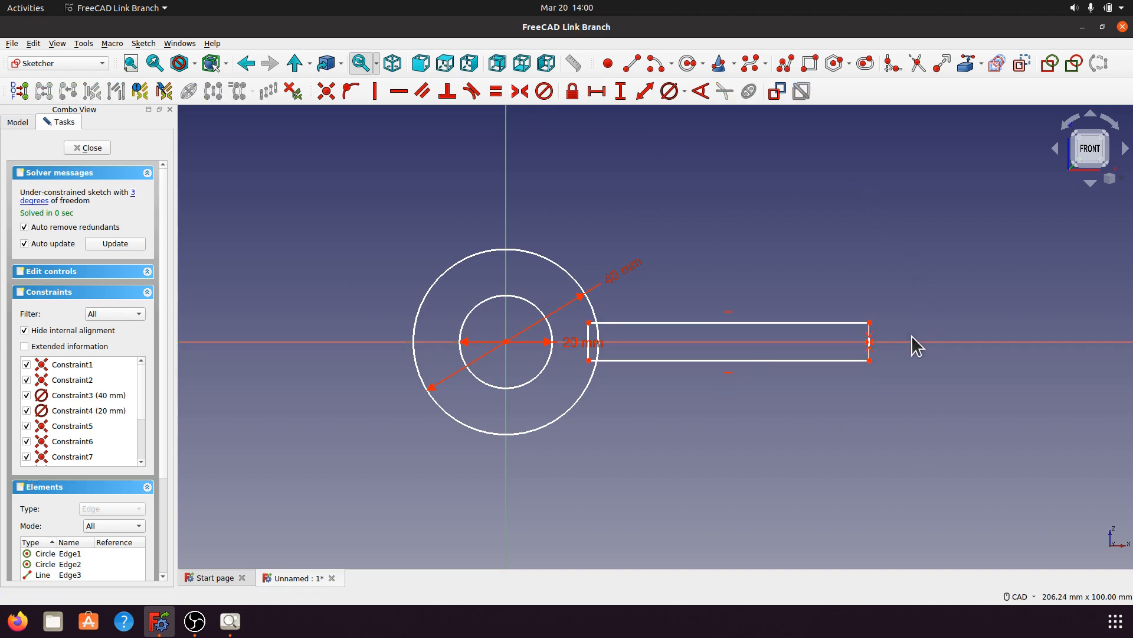
# Step: Constrain the rectangle's right edge to a vertical length of 15 mm
pyautogui.click(870, 353)
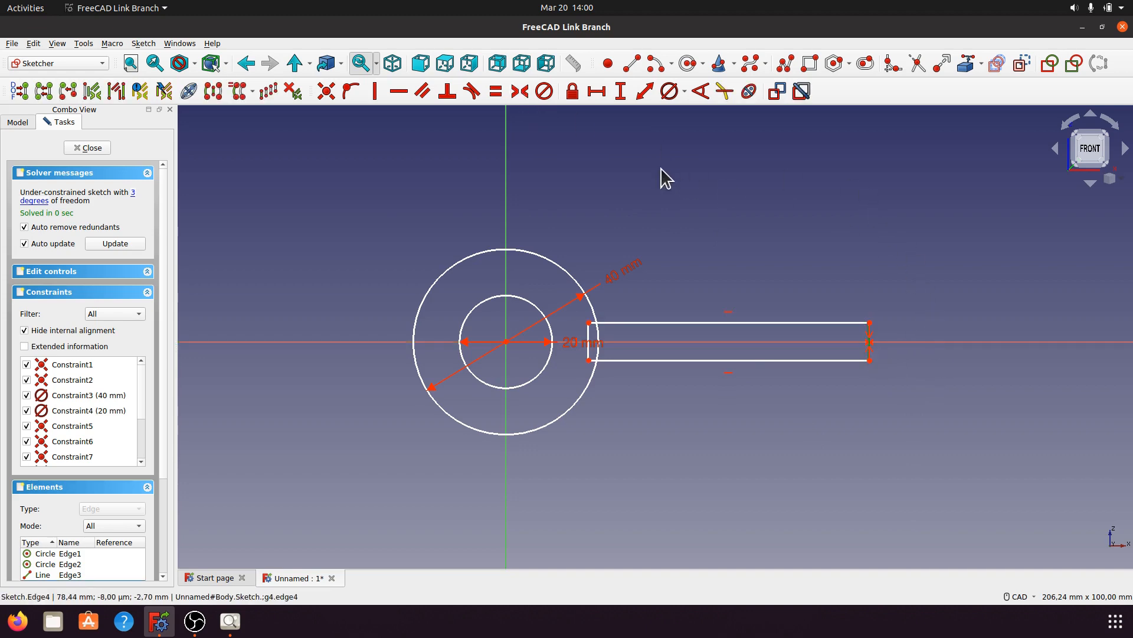
pyautogui.click(620, 91)
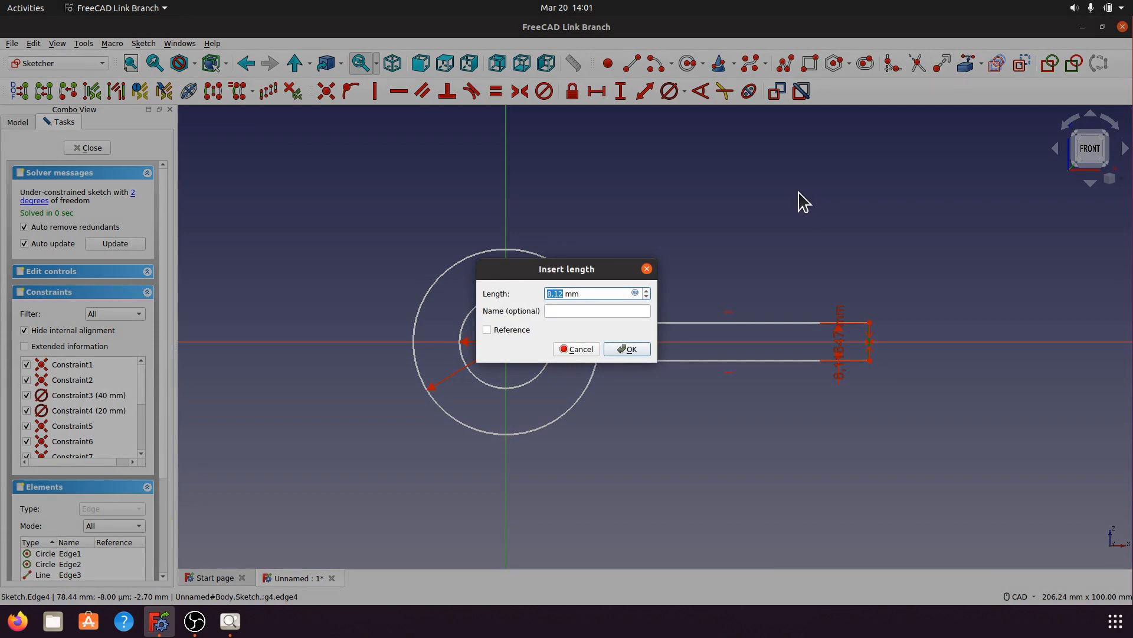
pyautogui.write('15')
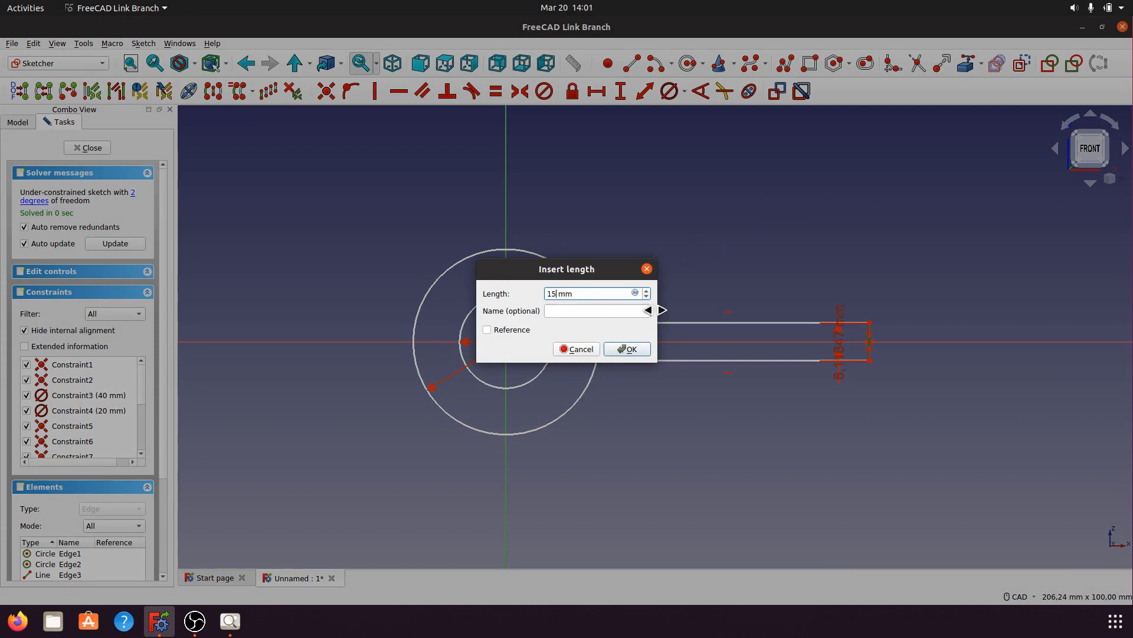
pyautogui.click(629, 350)
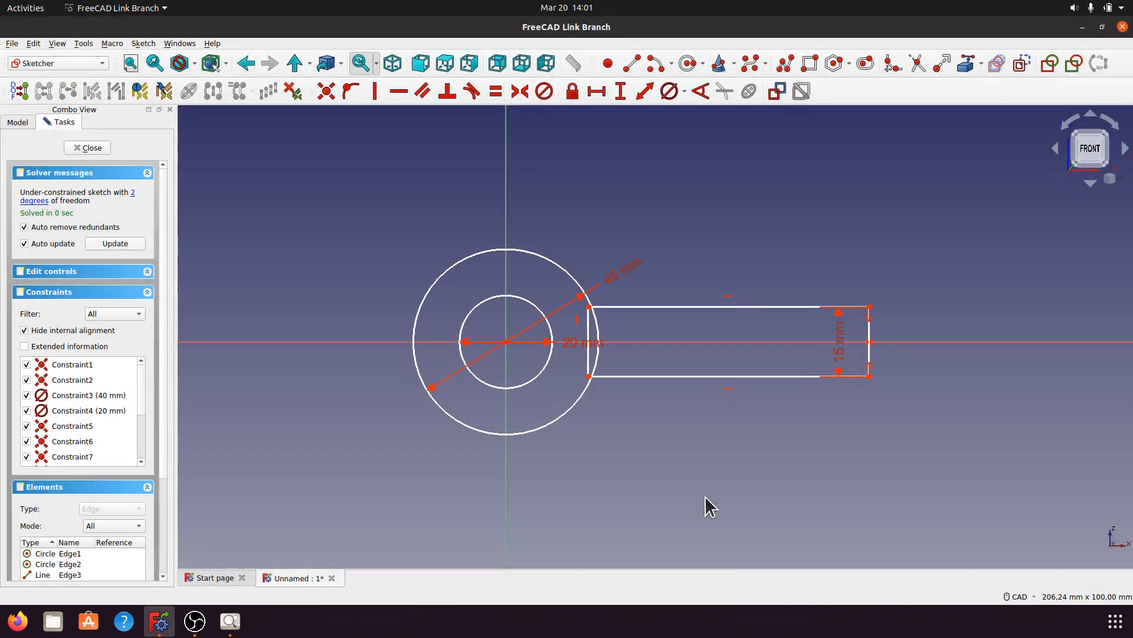
# Step: Consult the reference drawing and constrain the arm rectangle's upper-right corner to a horizontal distance of 80 mm from the vertical axis
pyautogui.click(231, 621)
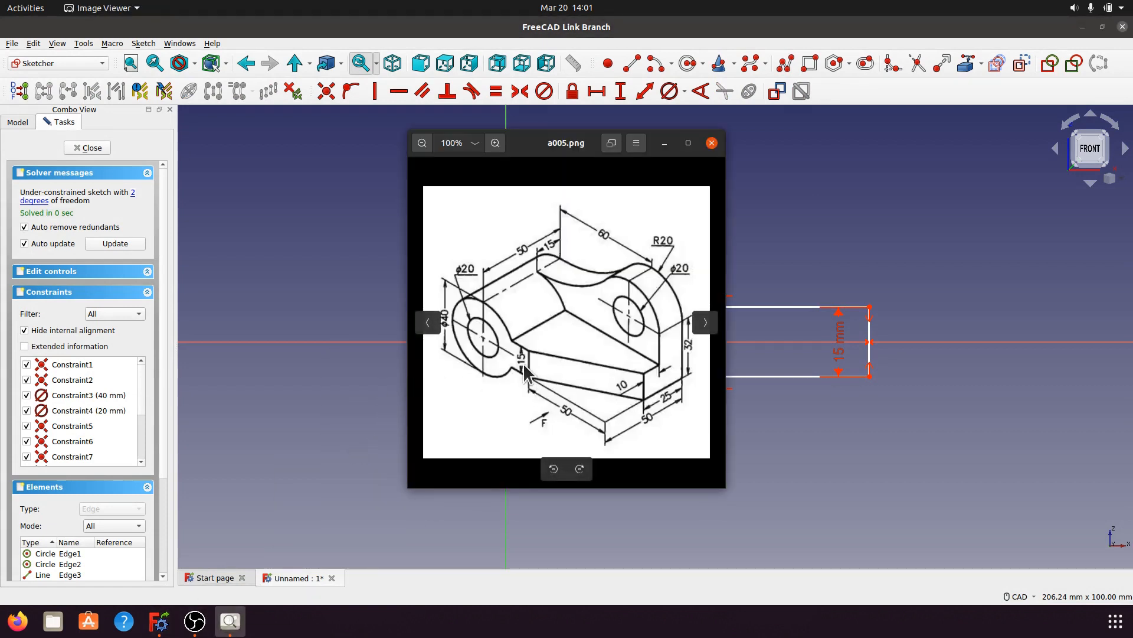
pyautogui.click(665, 144)
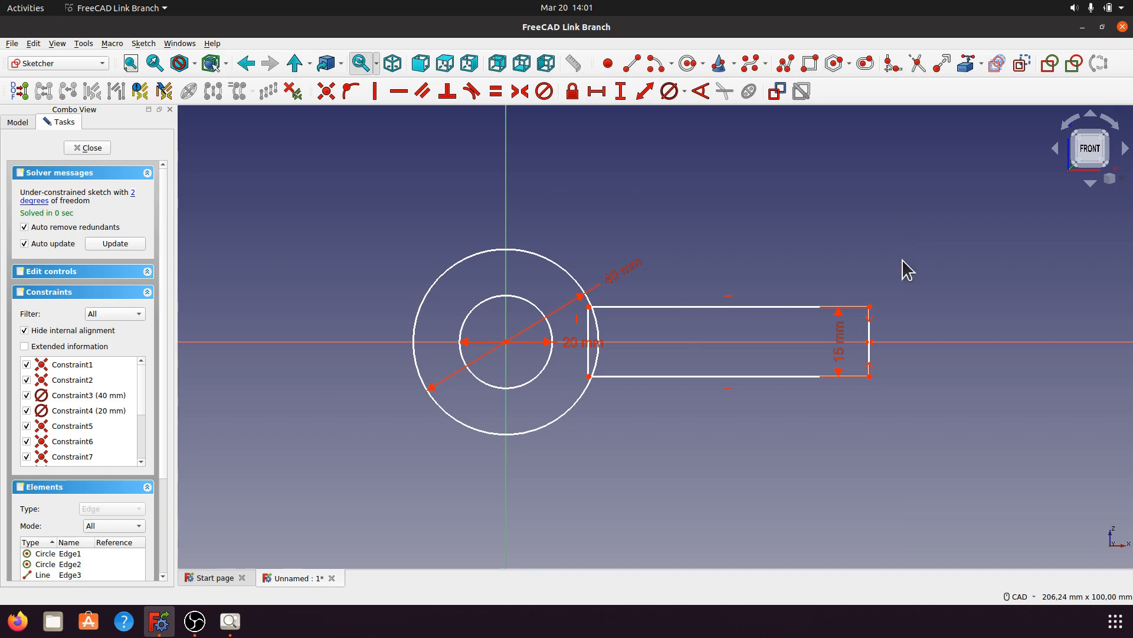
pyautogui.click(870, 307)
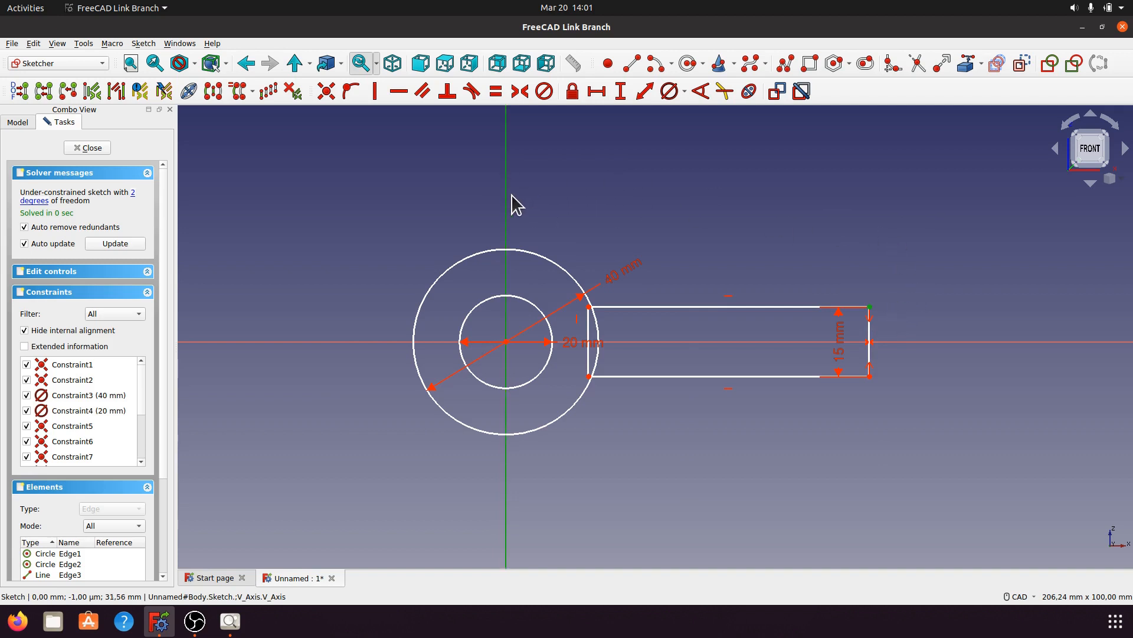
pyautogui.click(596, 92)
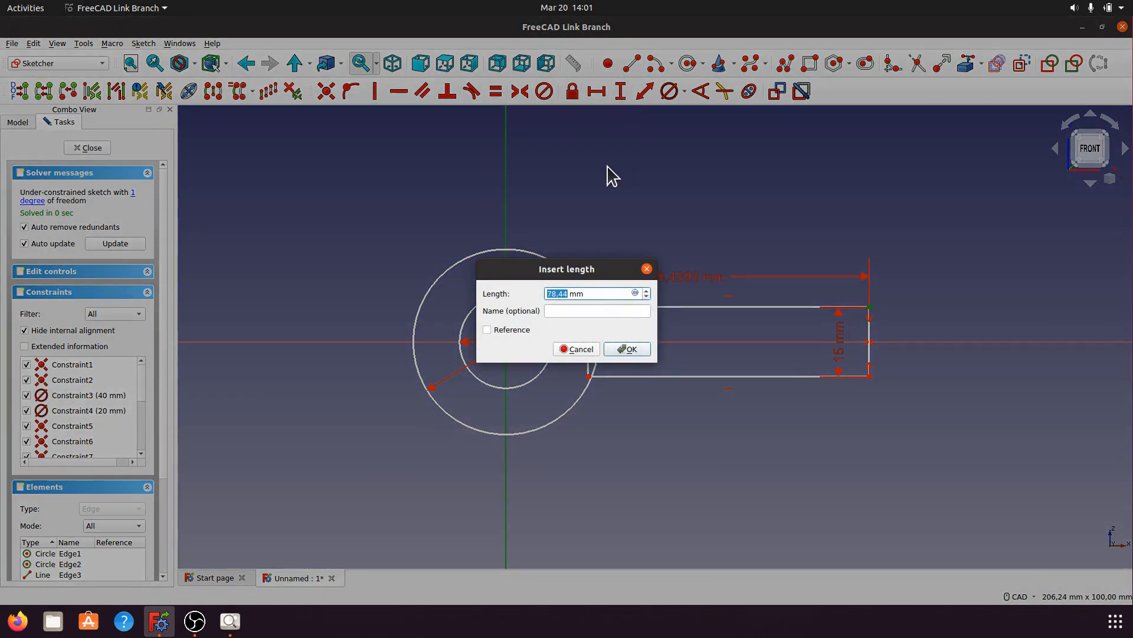
pyautogui.write('8')
pyautogui.click(627, 350)
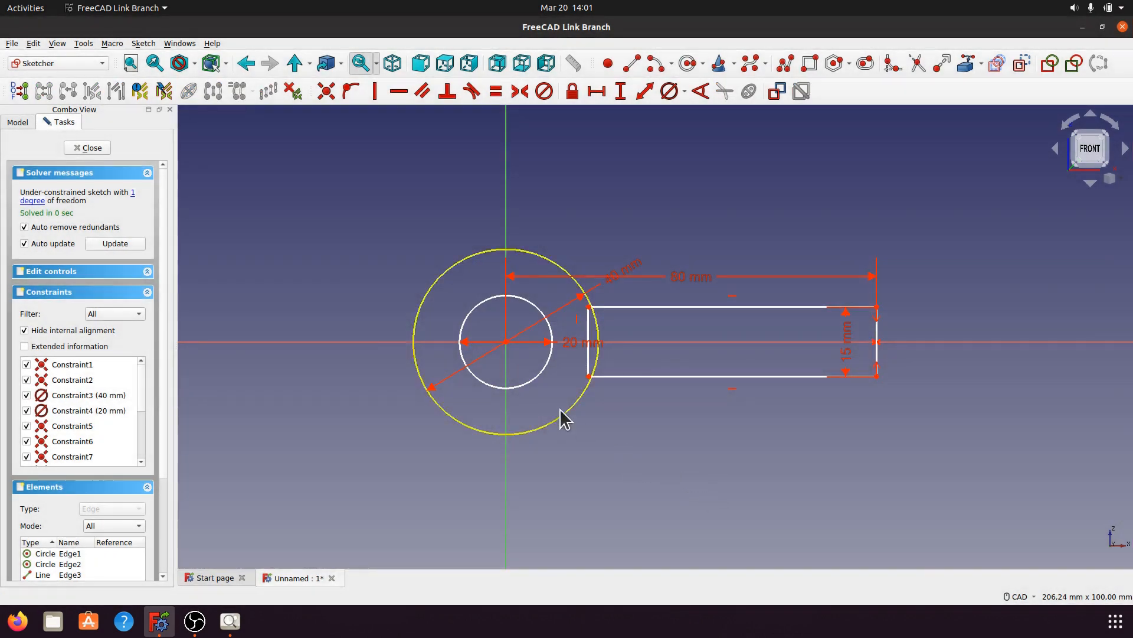
# Step: Move the 80 mm dimension clear above the ring and trim the outer circle's segment that lies inside the arm rectangle
pyautogui.scroll(1, 541, 393)
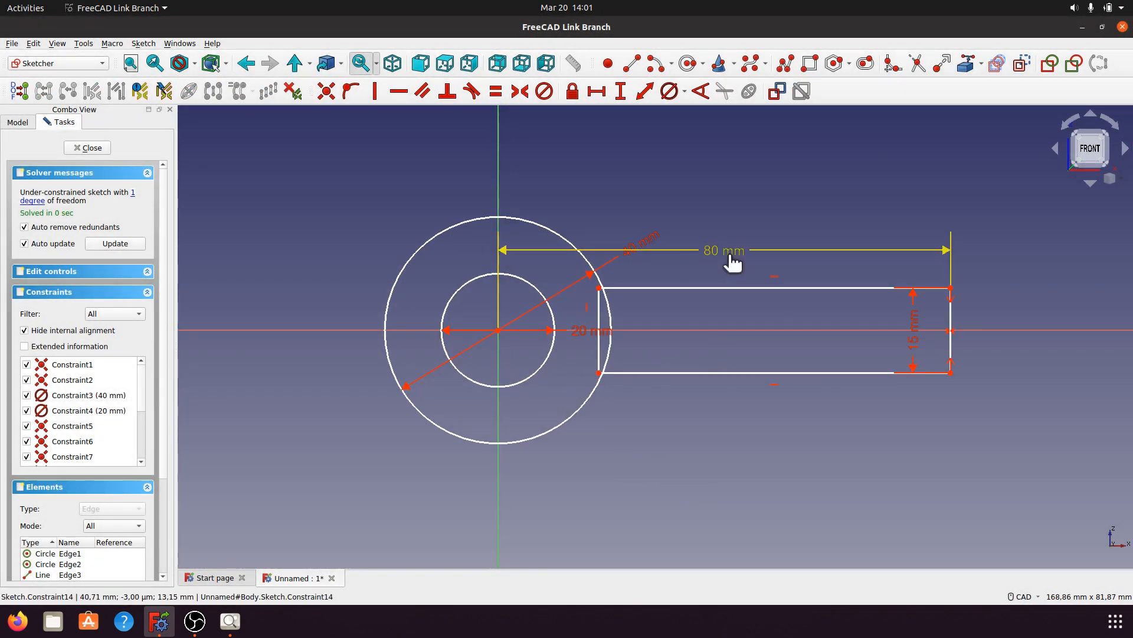
pyautogui.moveTo(717, 250); pyautogui.dragTo(734, 169)
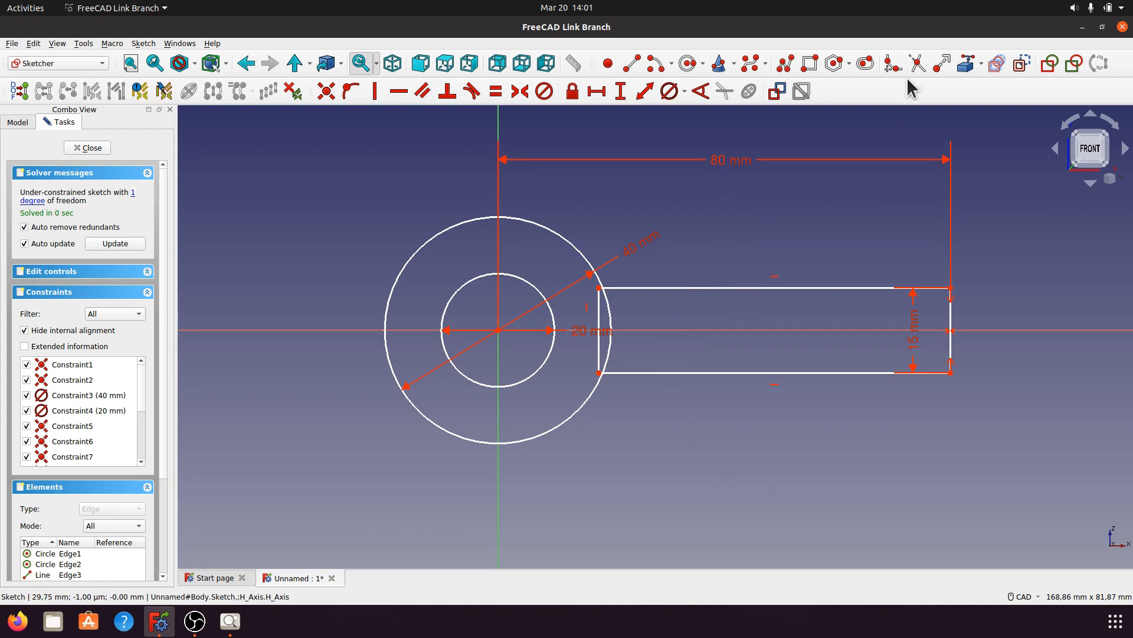
pyautogui.click(918, 63)
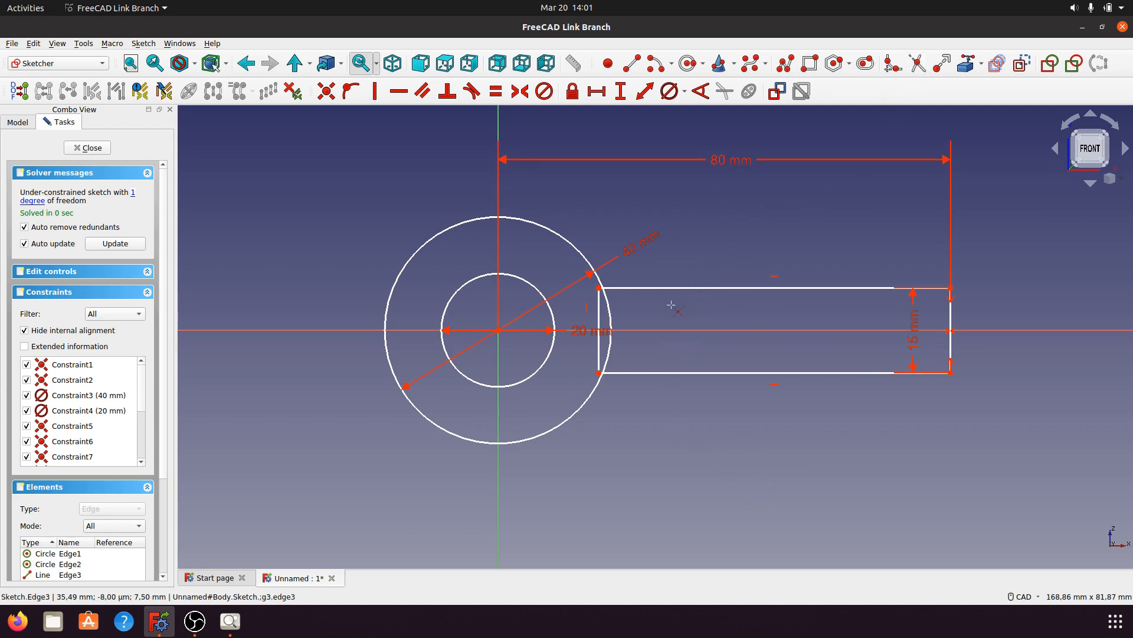
pyautogui.click(611, 313)
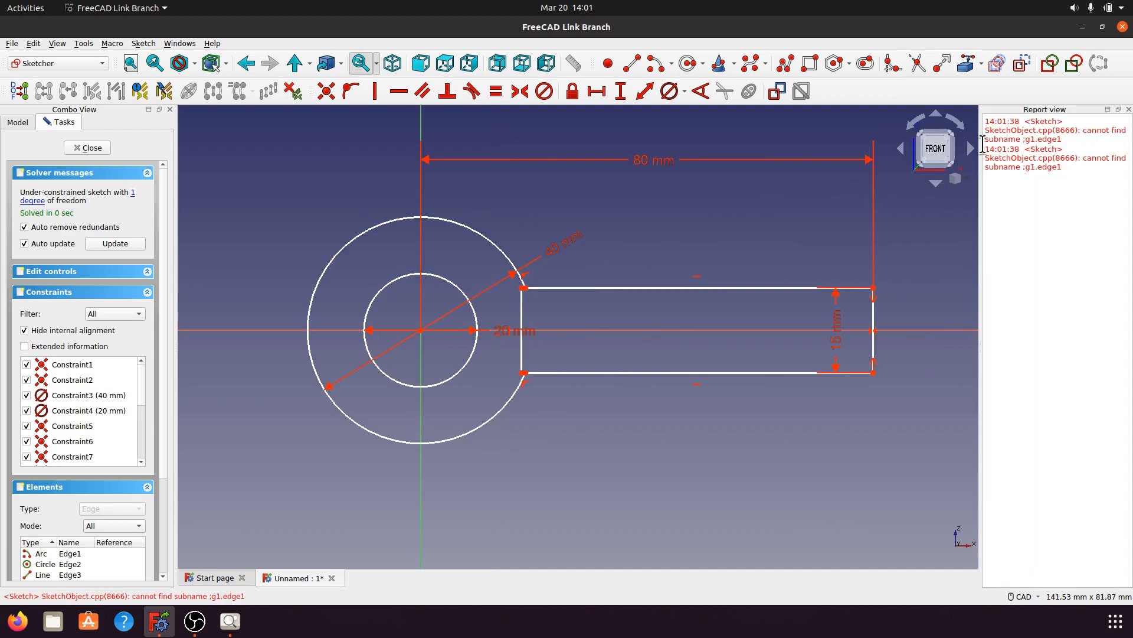
pyautogui.click(1128, 109)
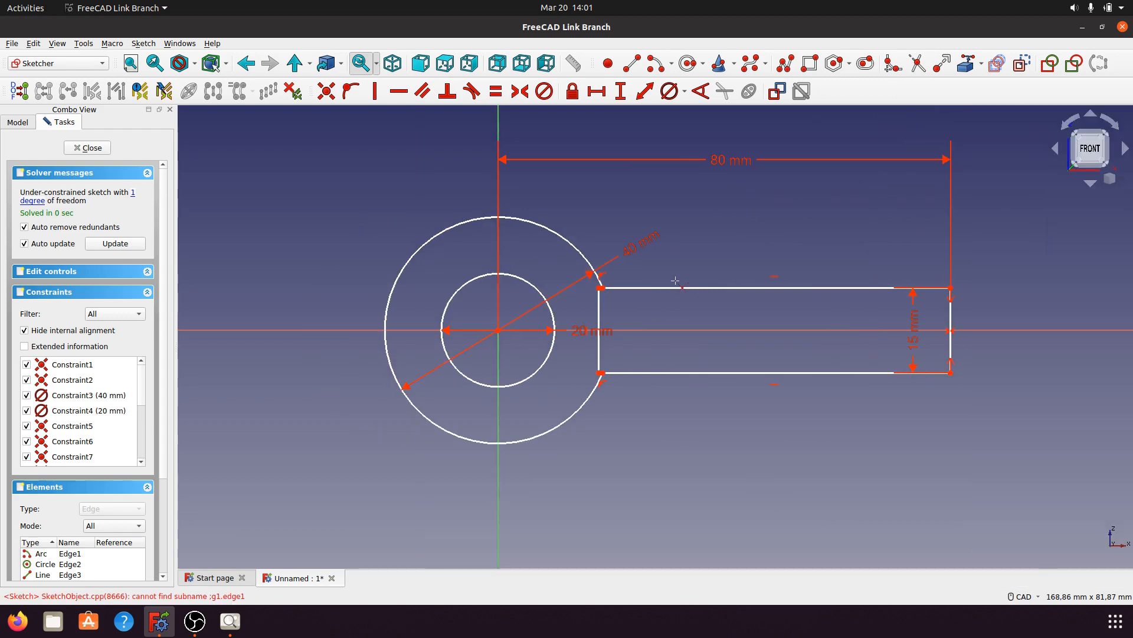
# Step: Trim the short stubs of the arm's upper and lower edges that extend inside the outer circle
pyautogui.scroll(7, 586, 310)
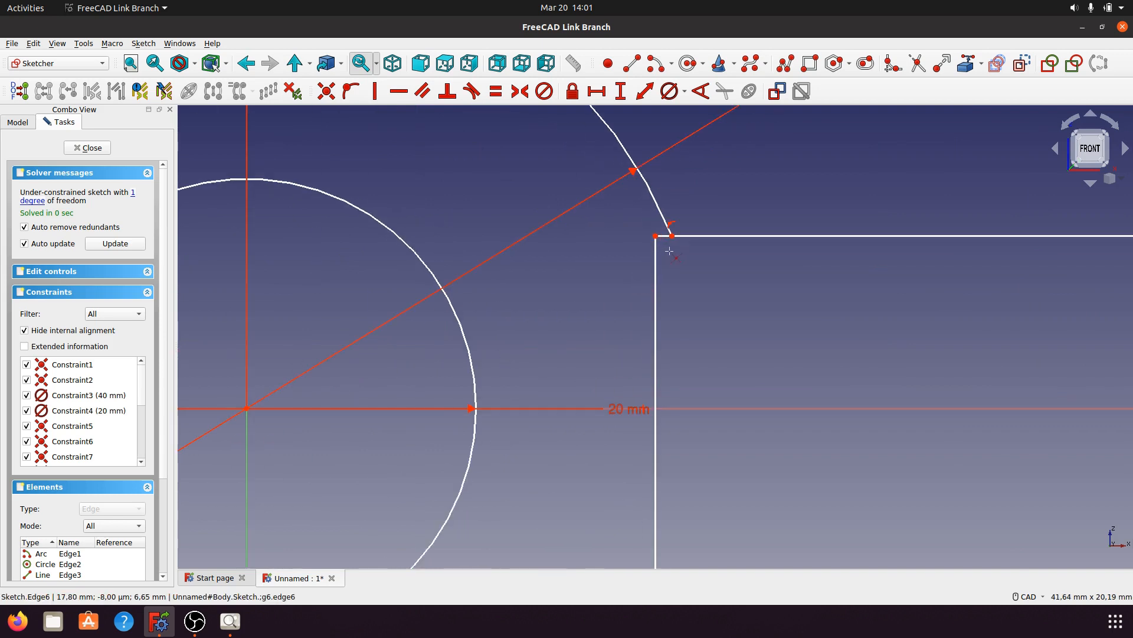
pyautogui.click(665, 237)
pyautogui.scroll(-4, 612, 255)
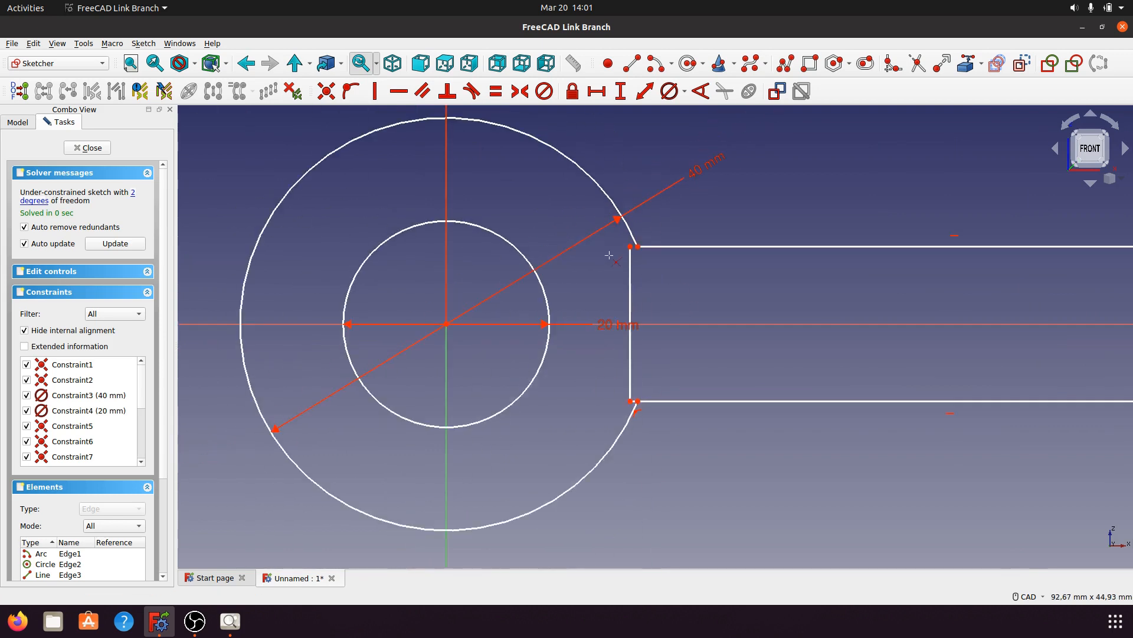
pyautogui.scroll(4, 615, 454)
pyautogui.click(660, 339)
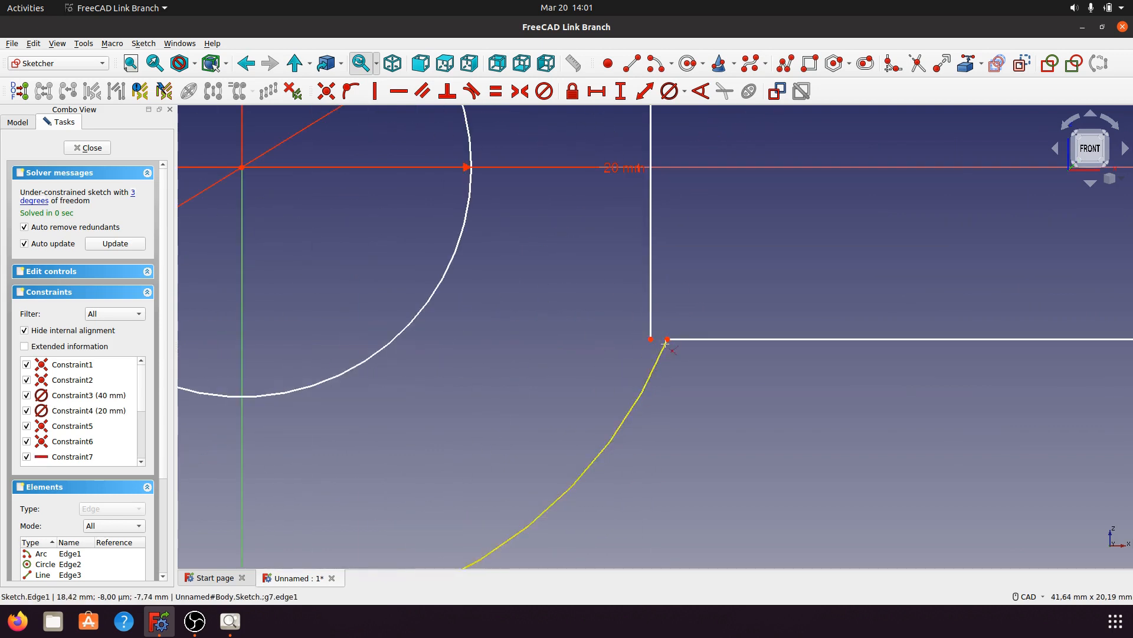
pyautogui.scroll(-3, 639, 422)
pyautogui.scroll(-1, 638, 423)
pyautogui.press('Escape')
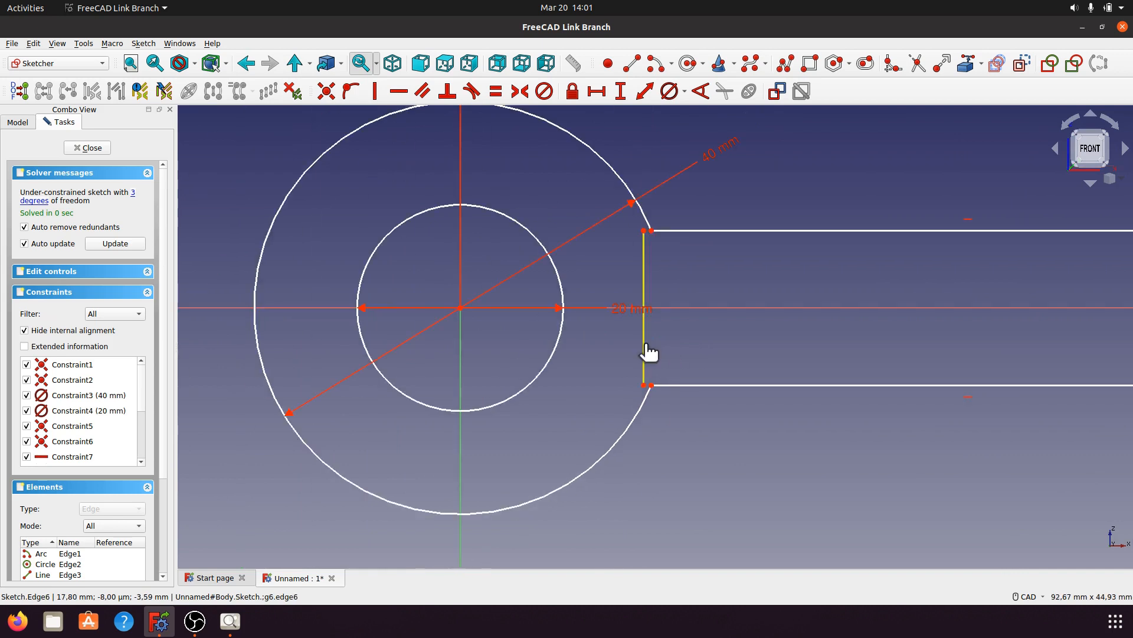
# Step: Delete the rectangle's remaining vertical edge inside the ring so the arm opens into it
pyautogui.click(644, 345)
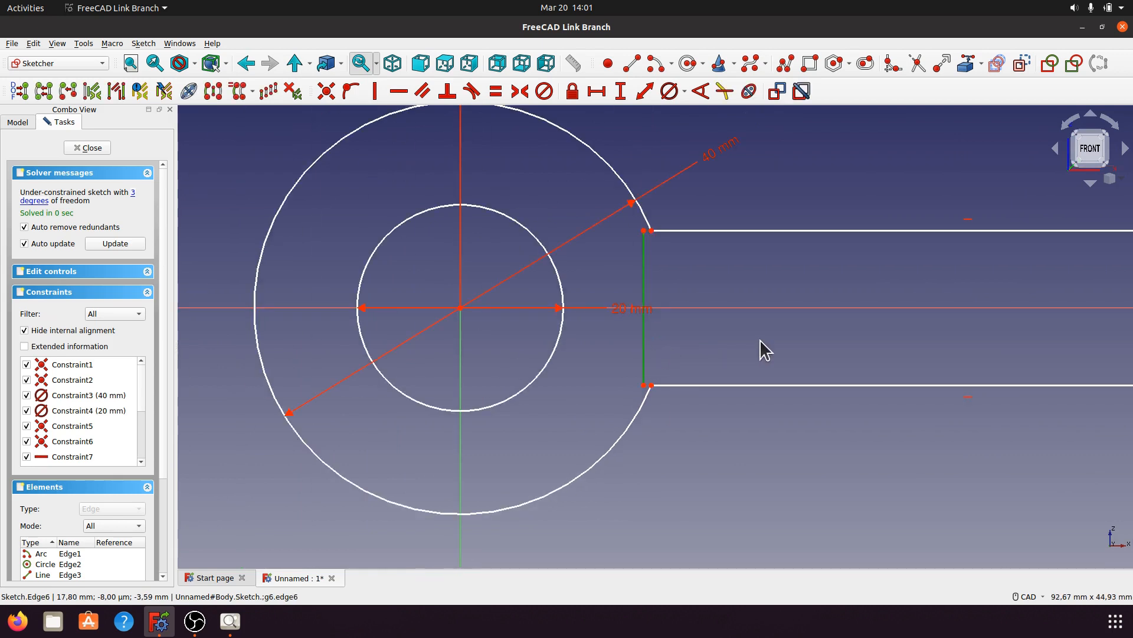
pyautogui.press('Delete')
pyautogui.scroll(-5, 597, 384)
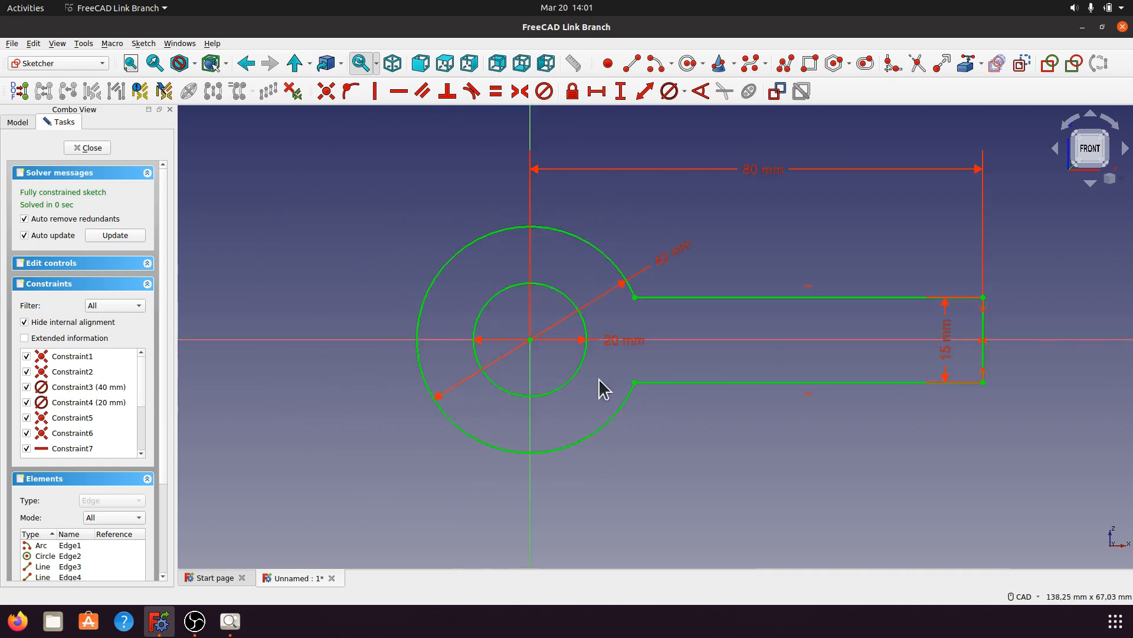
# Step: Reposition the 15 mm and inner 20 mm dimensions outside the profile, and close the sketch
pyautogui.scroll(2, 721, 413)
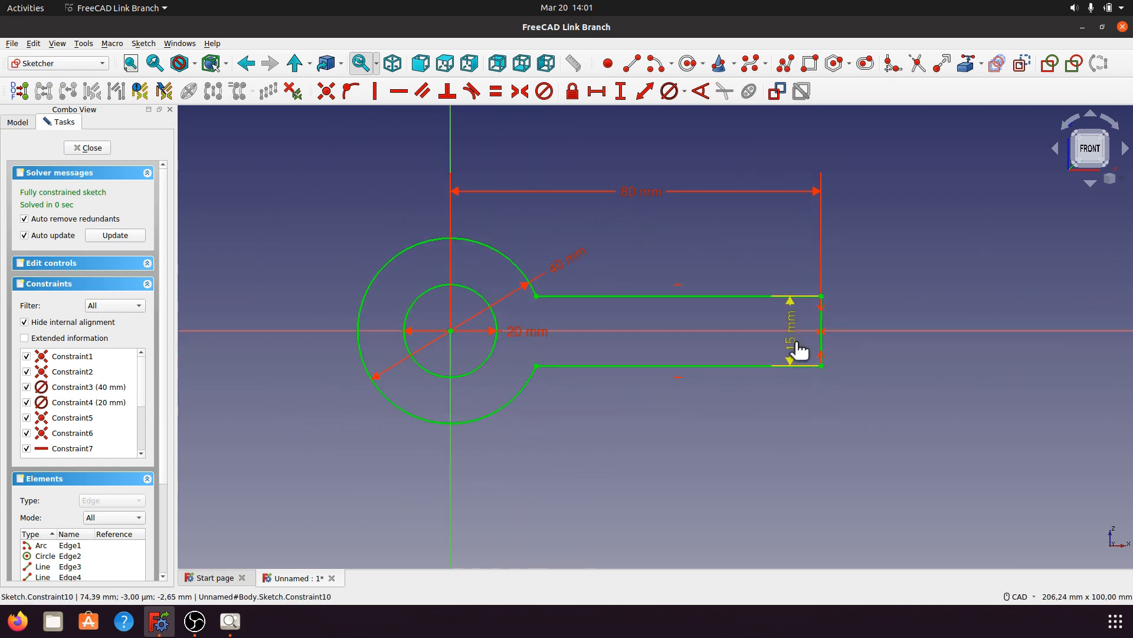
pyautogui.moveTo(798, 353); pyautogui.dragTo(877, 345)
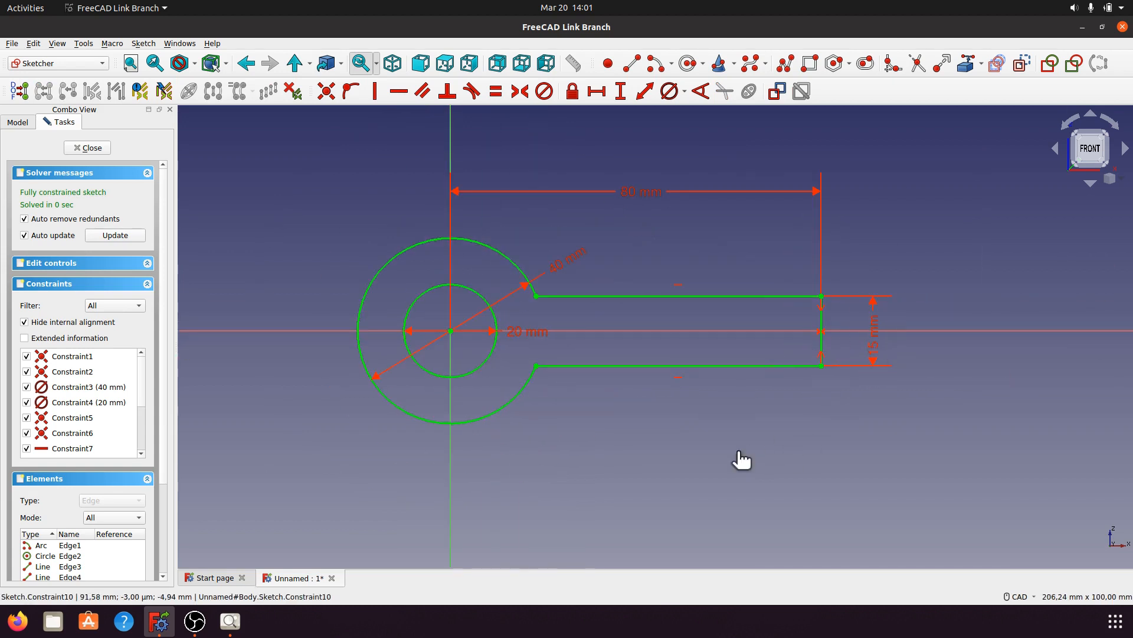
pyautogui.moveTo(529, 338); pyautogui.dragTo(354, 252)
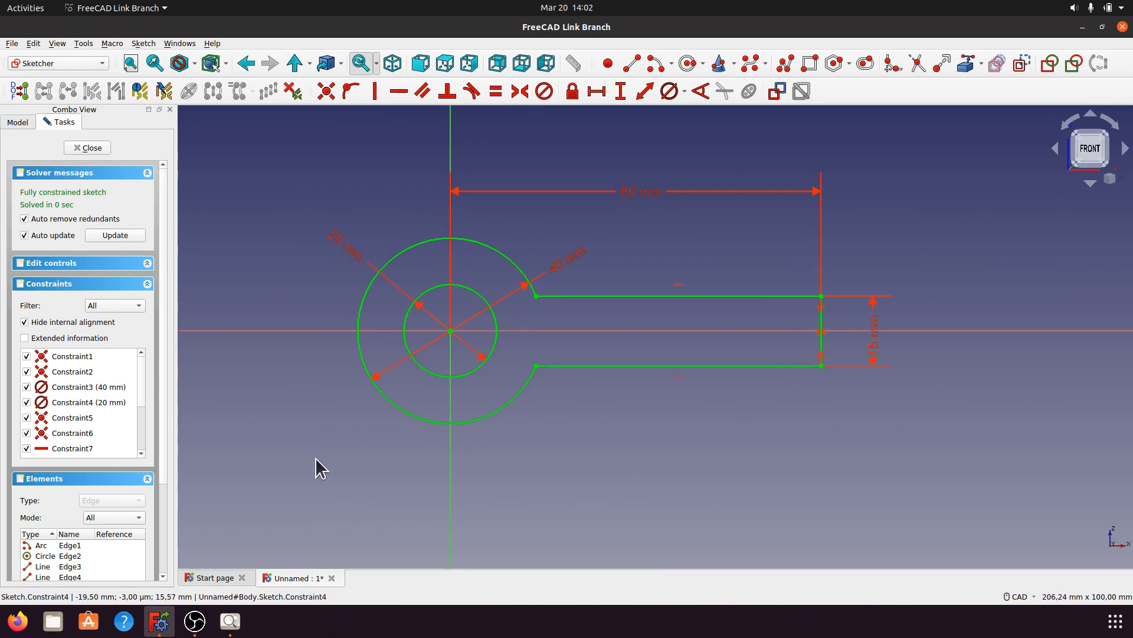
pyautogui.click(89, 148)
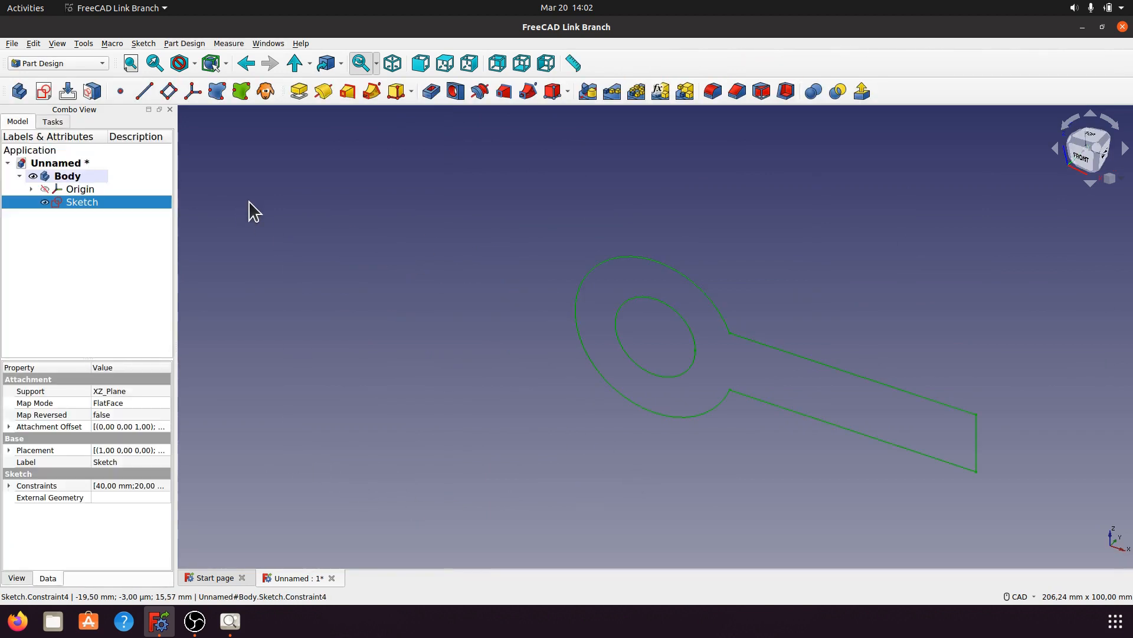
# Step: Switch to the isometric view and make the body's Origin visible with its axes and planes
pyautogui.click(393, 65)
pyautogui.scroll(-3, 422, 263)
pyautogui.scroll(1, 568, 361)
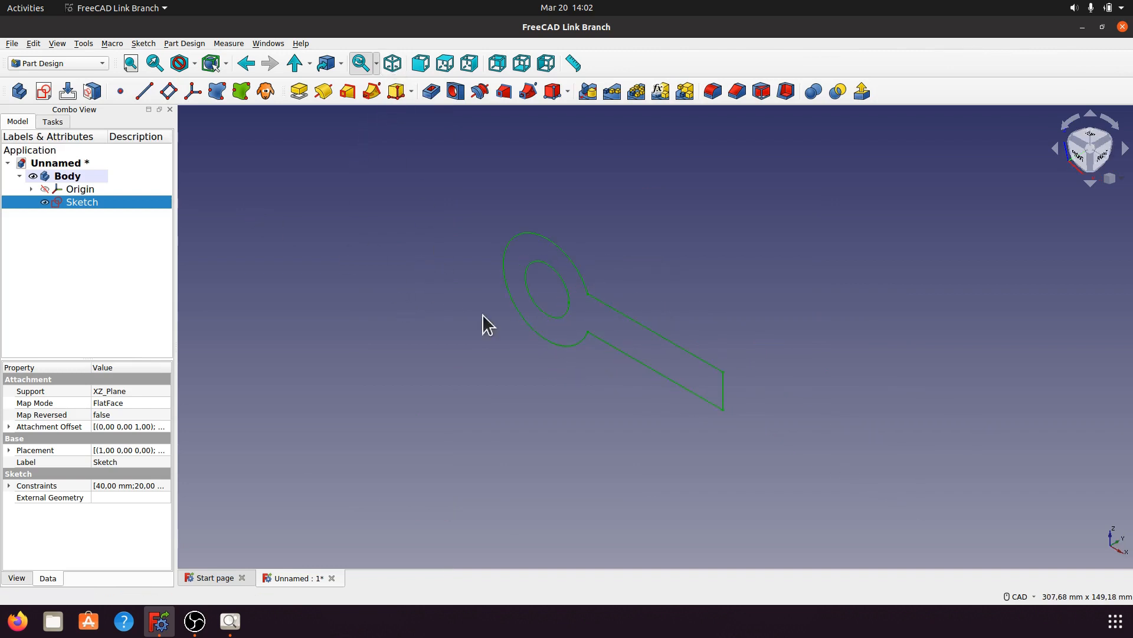
pyautogui.click(31, 188)
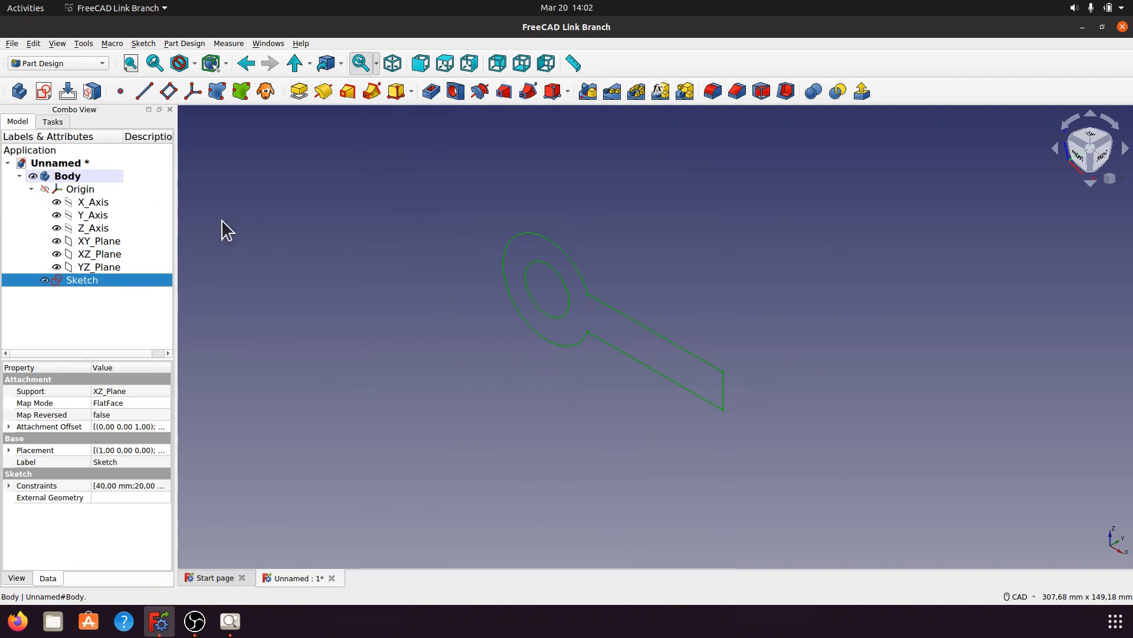
pyautogui.click(100, 253)
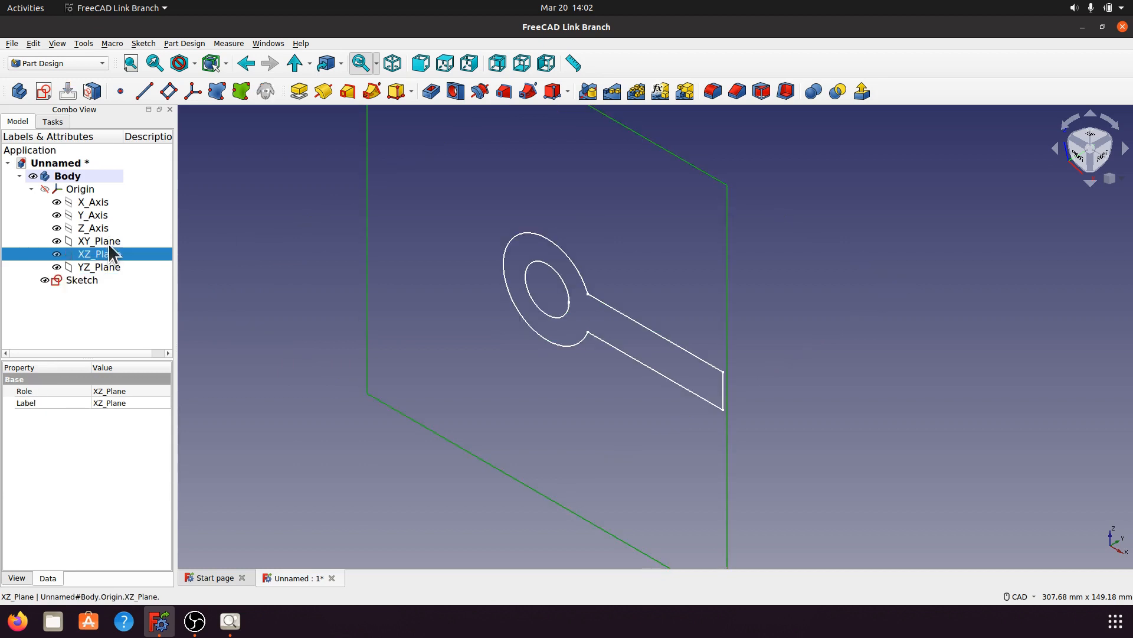
pyautogui.click(84, 189)
pyautogui.press('space')
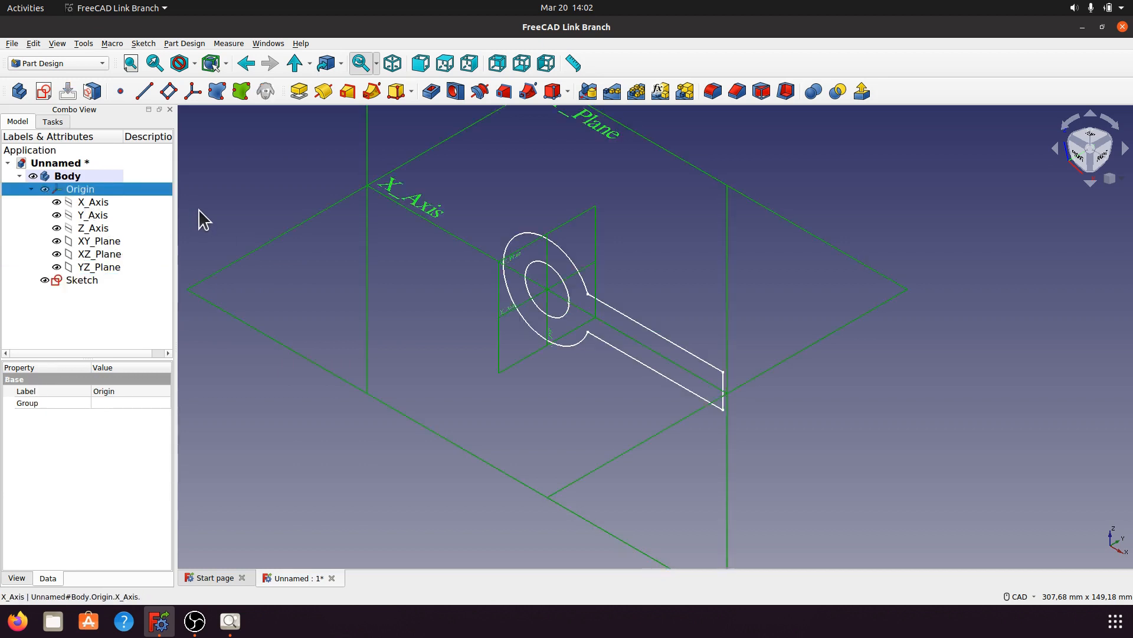
# Step: Hide the X, Y and Z axes of the body's origin
pyautogui.click(95, 203)
pyautogui.press('space')
pyautogui.click(94, 215)
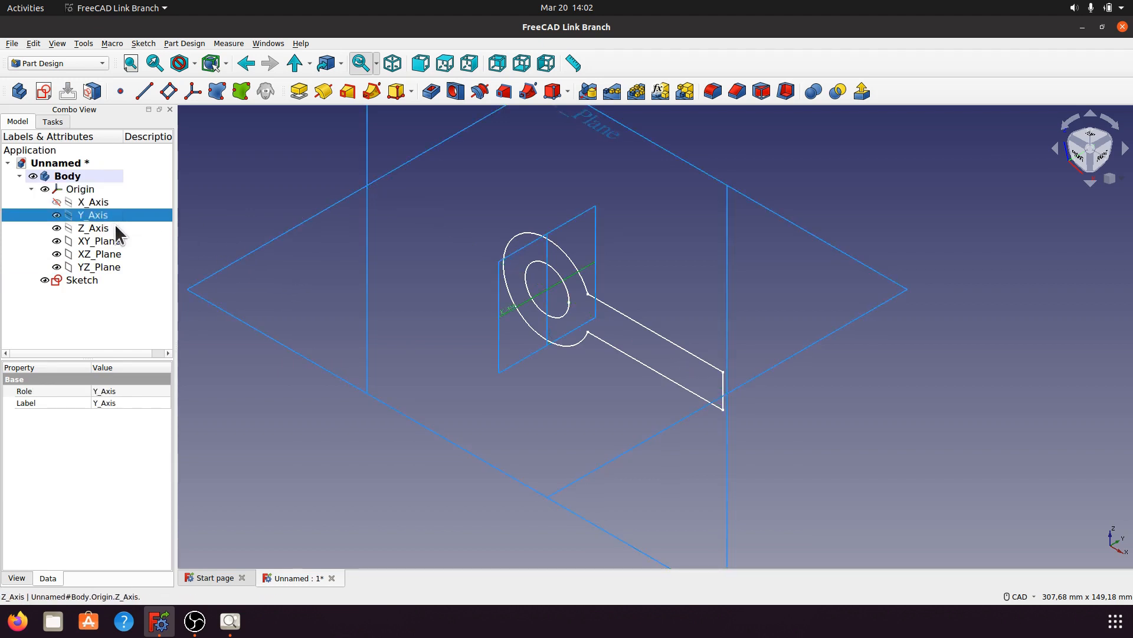
pyautogui.press('space')
pyautogui.click(97, 228)
pyautogui.press('space')
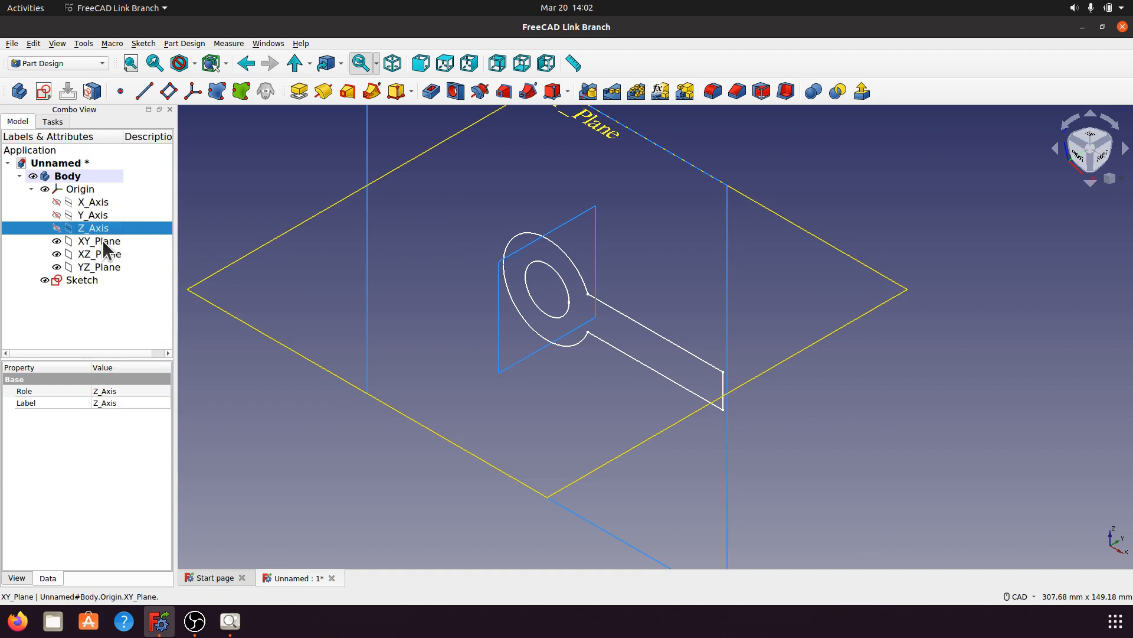
# Step: Hide the XY and YZ planes, leaving only the XZ plane shown with the sketch
pyautogui.click(102, 239)
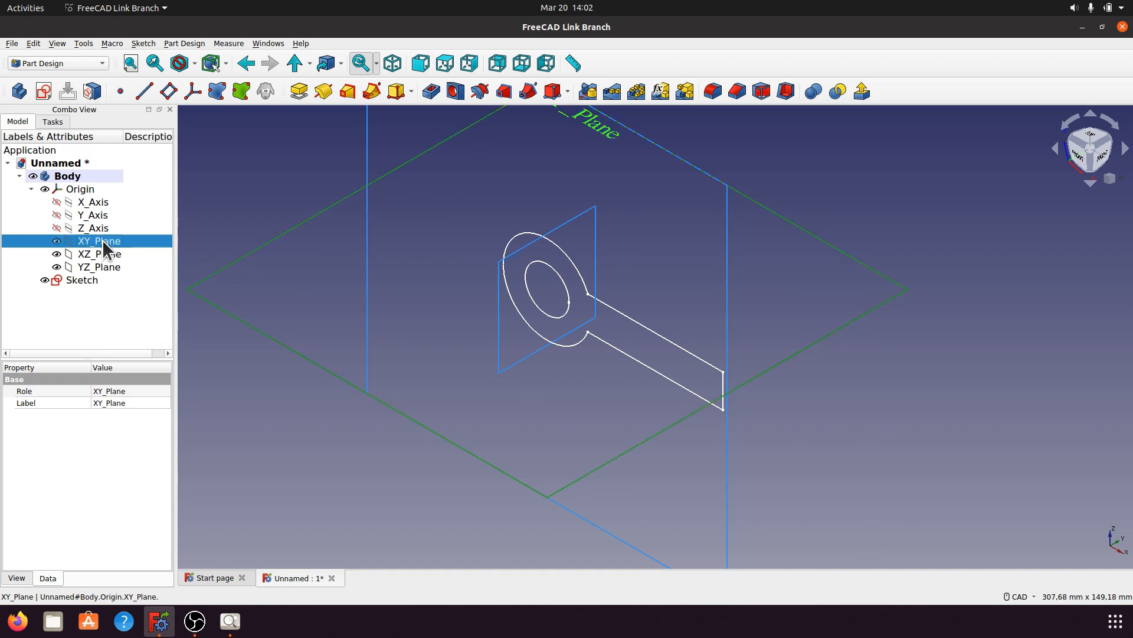
pyautogui.press('space')
pyautogui.click(99, 266)
pyautogui.press('space')
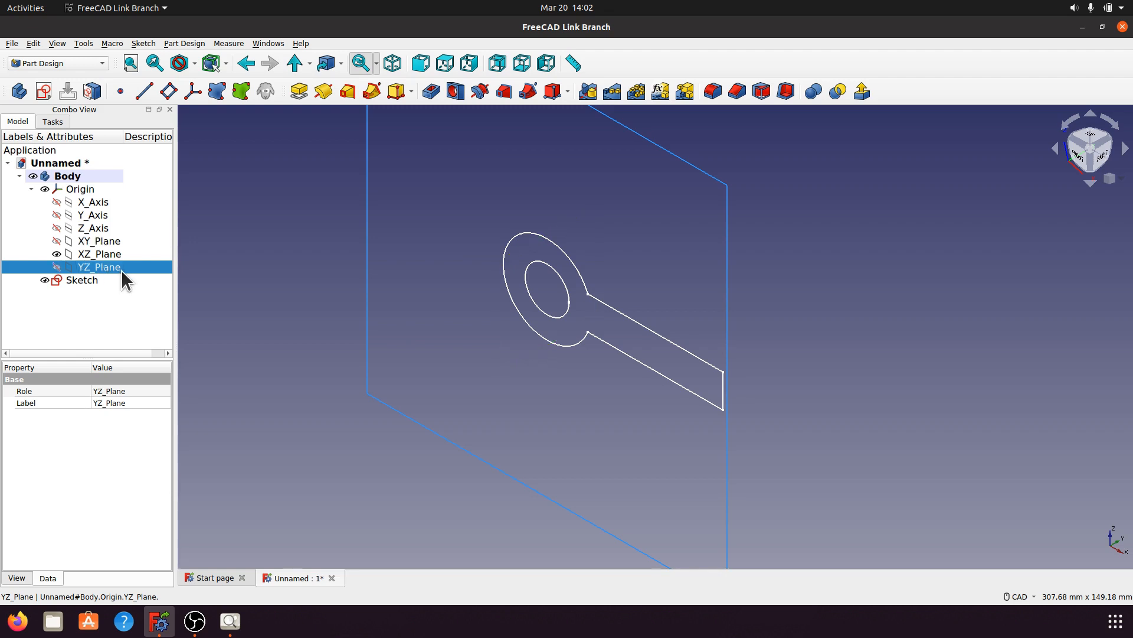
pyautogui.scroll(-1, 602, 403)
pyautogui.scroll(-3, 521, 260)
pyautogui.scroll(4, 521, 241)
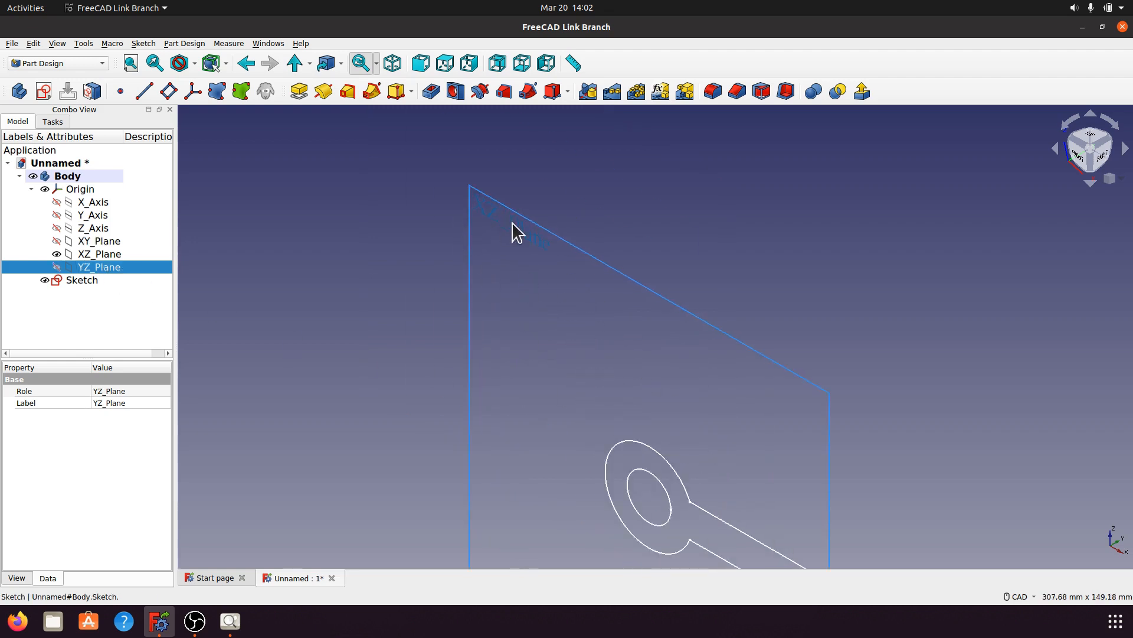
pyautogui.scroll(-3, 426, 259)
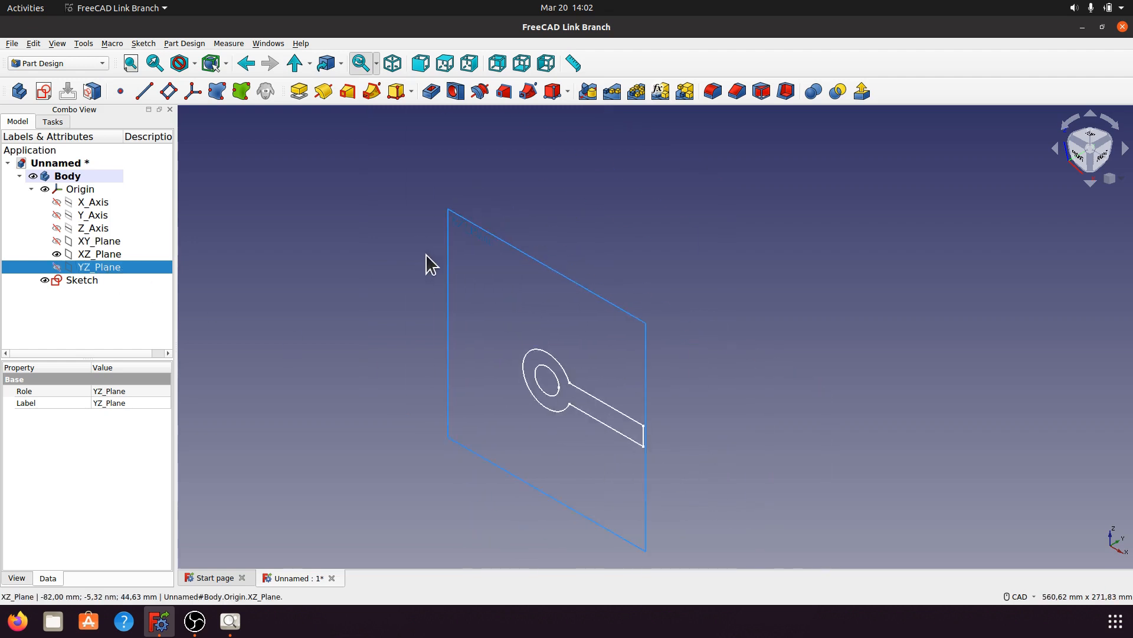
pyautogui.scroll(2, 596, 501)
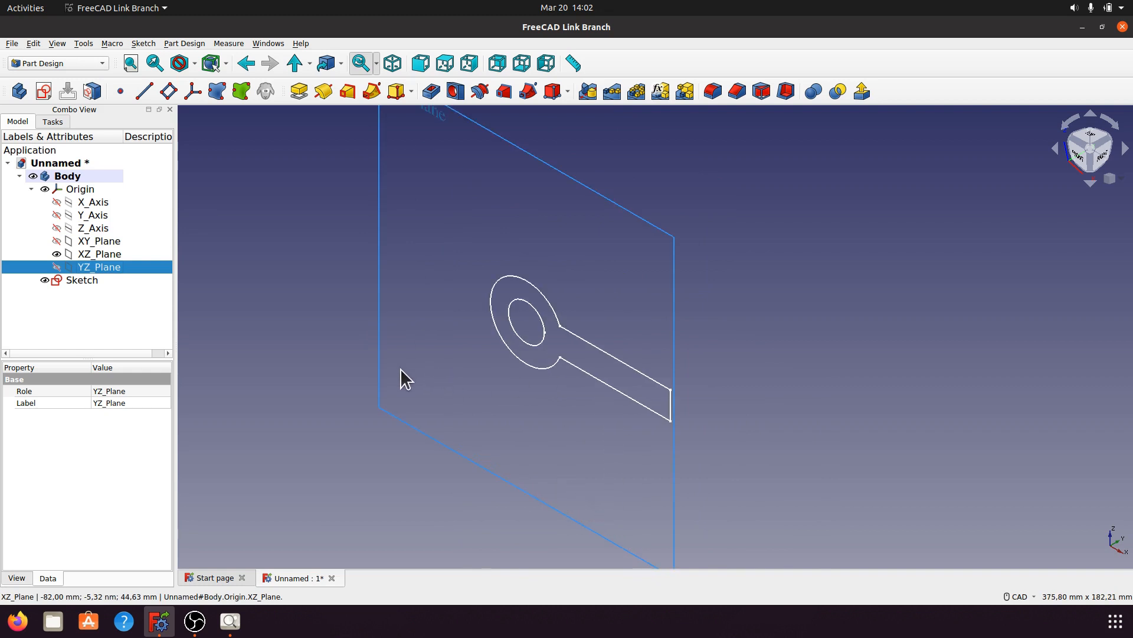
pyautogui.scroll(-2, 583, 413)
pyautogui.scroll(1, 583, 413)
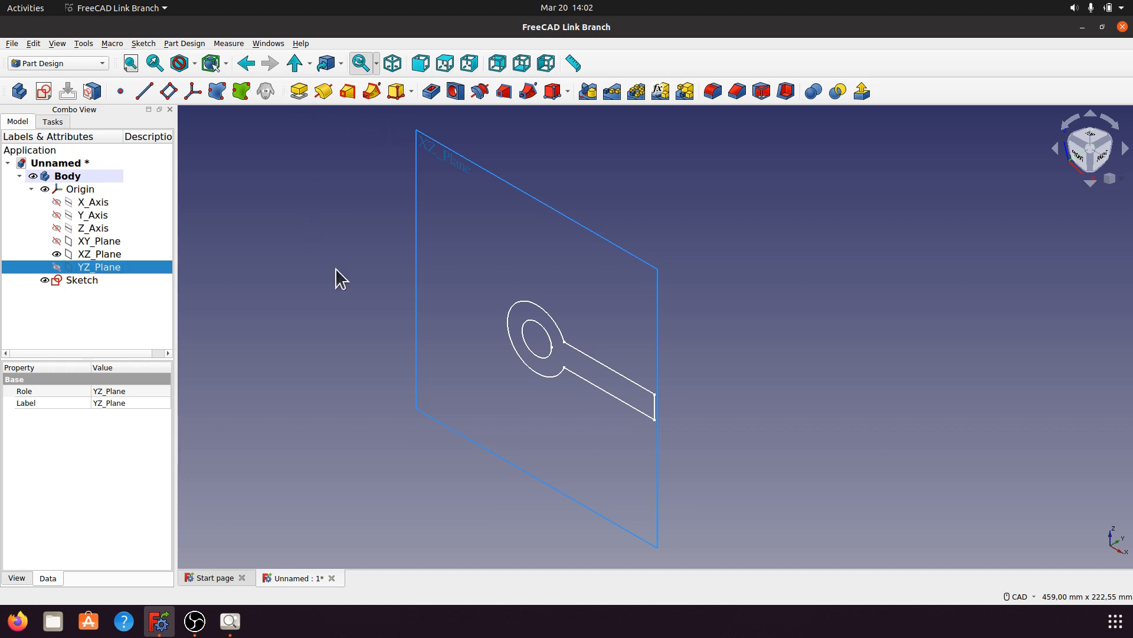
# Step: Pad the ring-and-arm sketch to a length of 50 mm, checking the depth against reference drawing a005.png
pyautogui.click(78, 281)
pyautogui.click(299, 91)
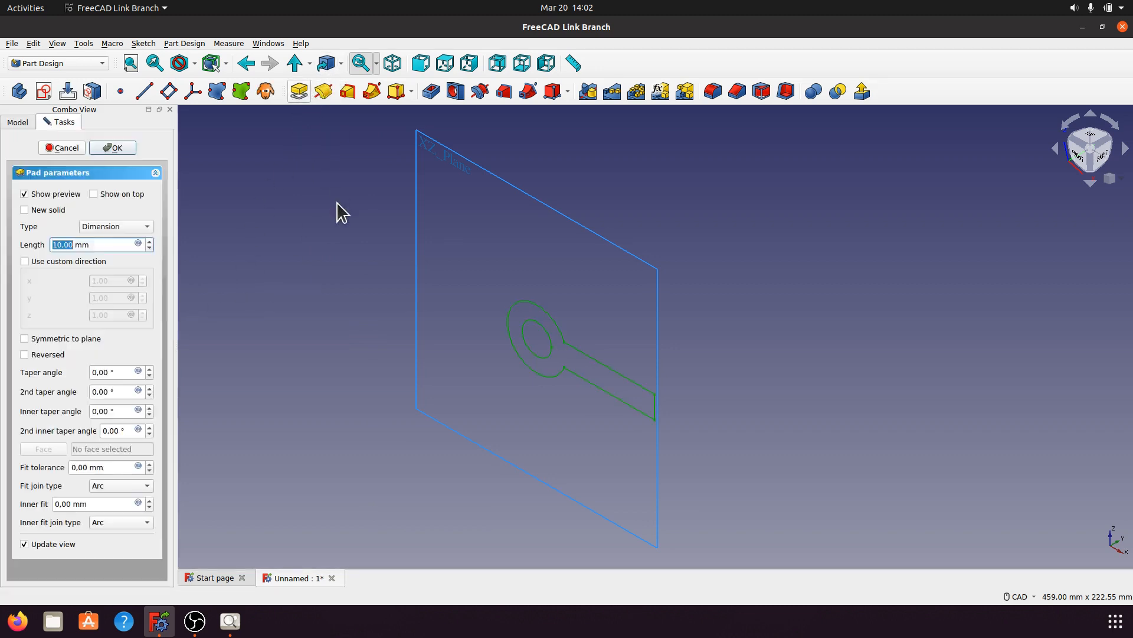
pyautogui.moveTo(175, 265); pyautogui.dragTo(222, 267)
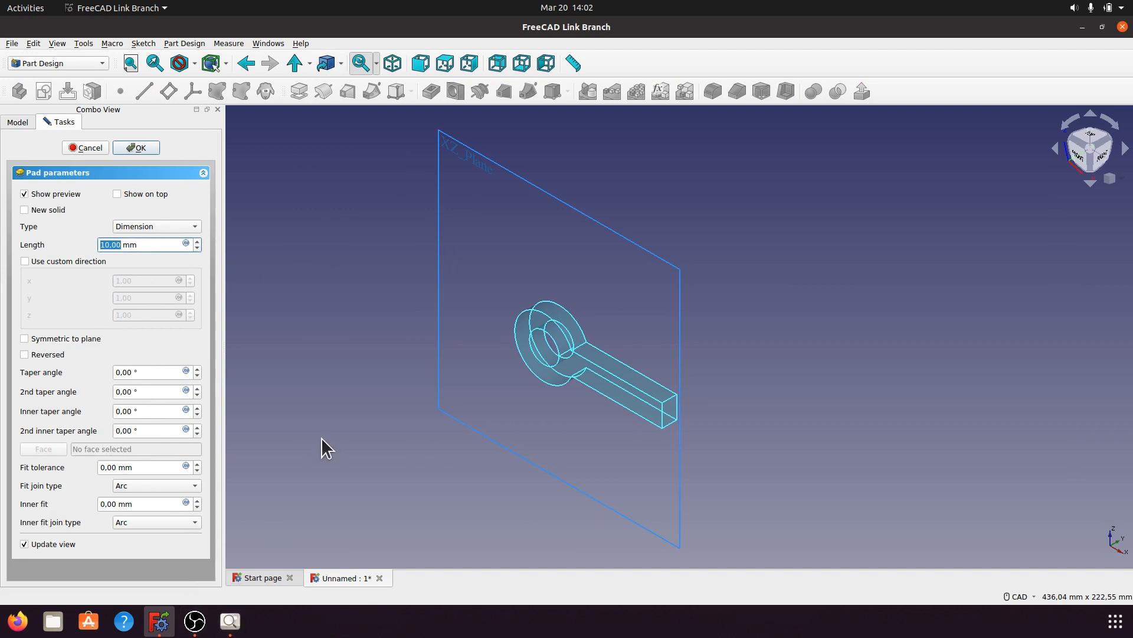
pyautogui.click(230, 621)
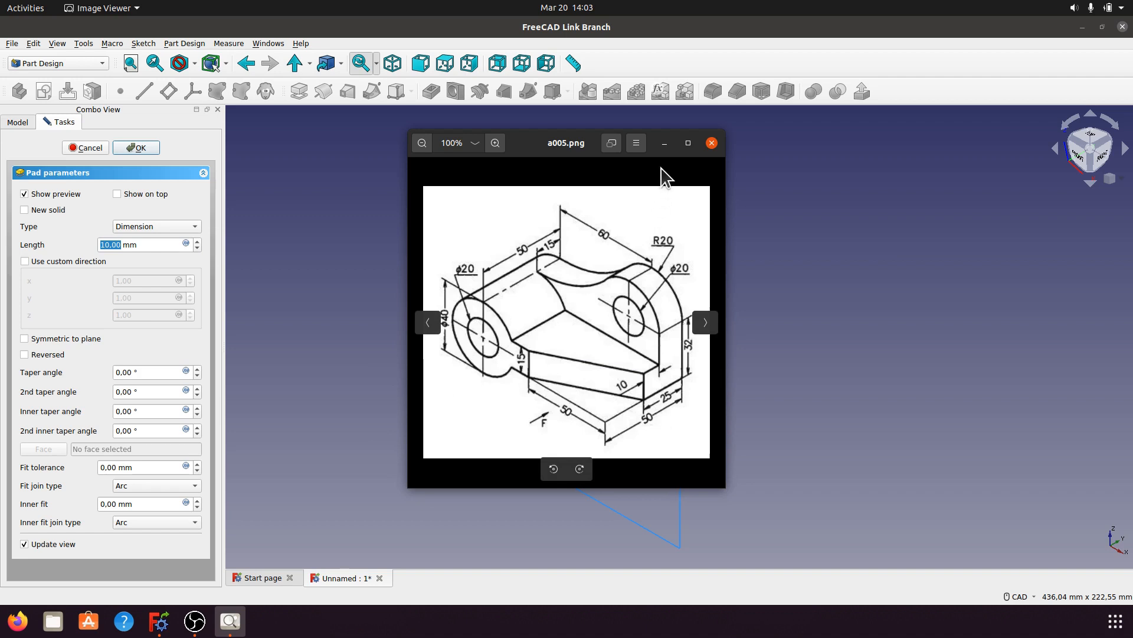
pyautogui.click(665, 144)
pyautogui.click(142, 245)
pyautogui.moveTo(141, 247); pyautogui.dragTo(101, 251)
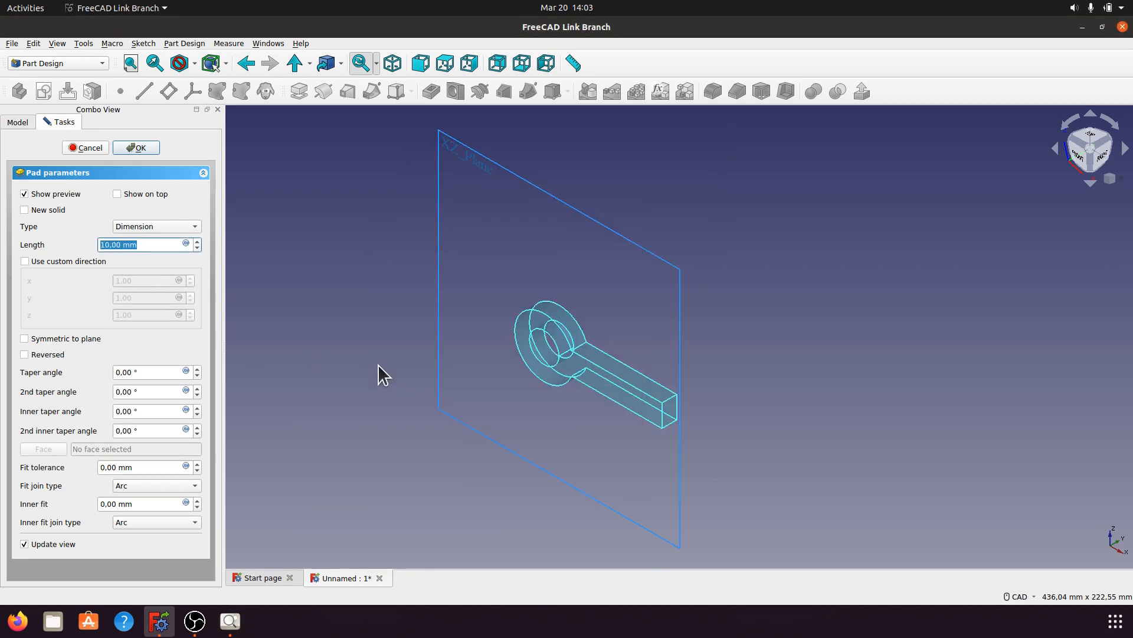
pyautogui.write('50')
pyautogui.click(366, 332)
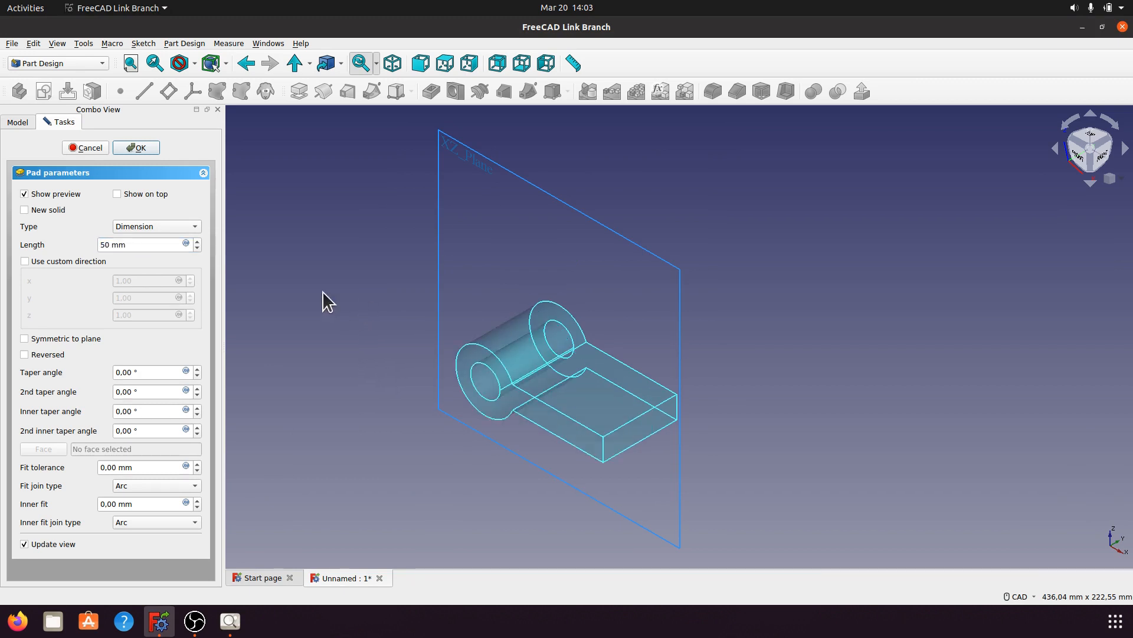
pyautogui.click(146, 149)
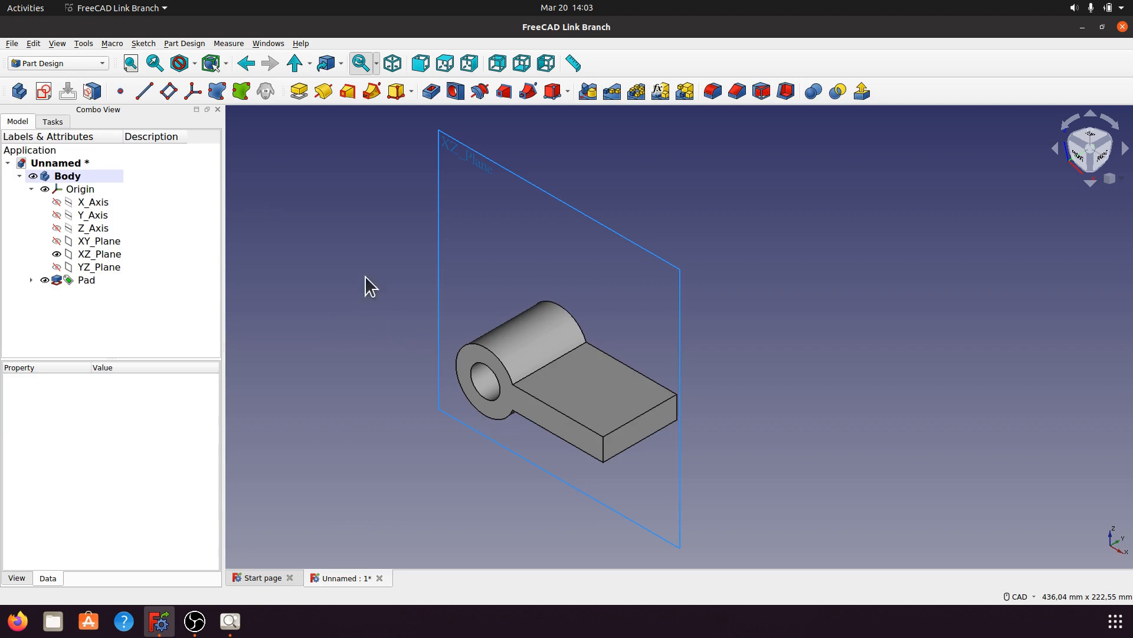
# Step: Hide the XZ plane of the body's origin so only the padded solid is displayed
pyautogui.moveTo(387, 382); pyautogui.dragTo(433, 338, button='middle')
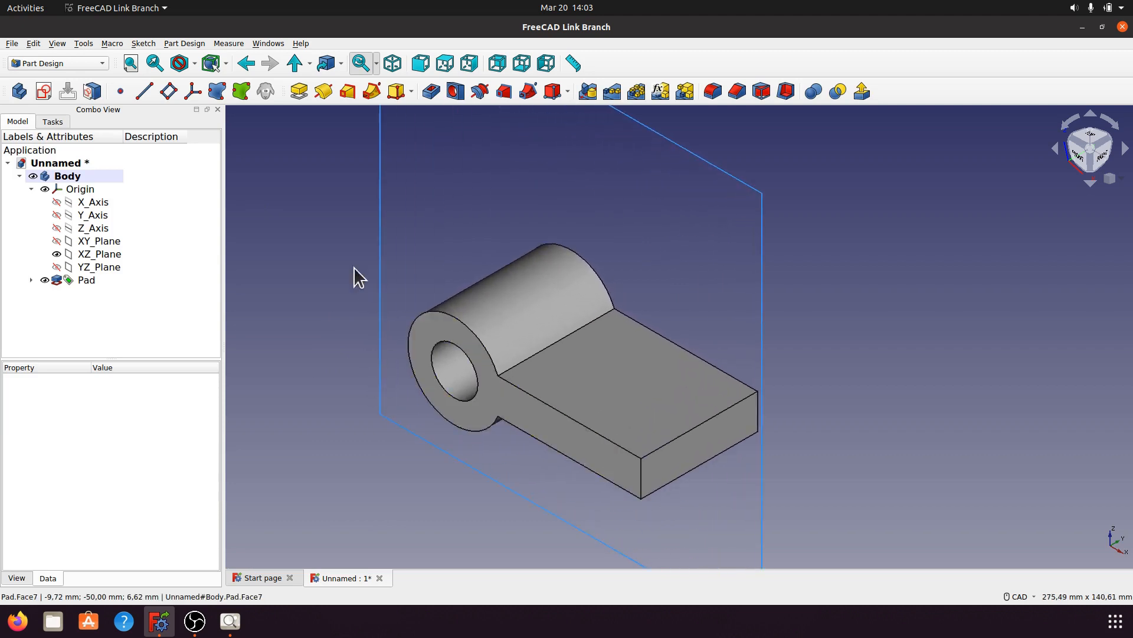
pyautogui.moveTo(354, 267); pyautogui.dragTo(470, 338, button='middle')
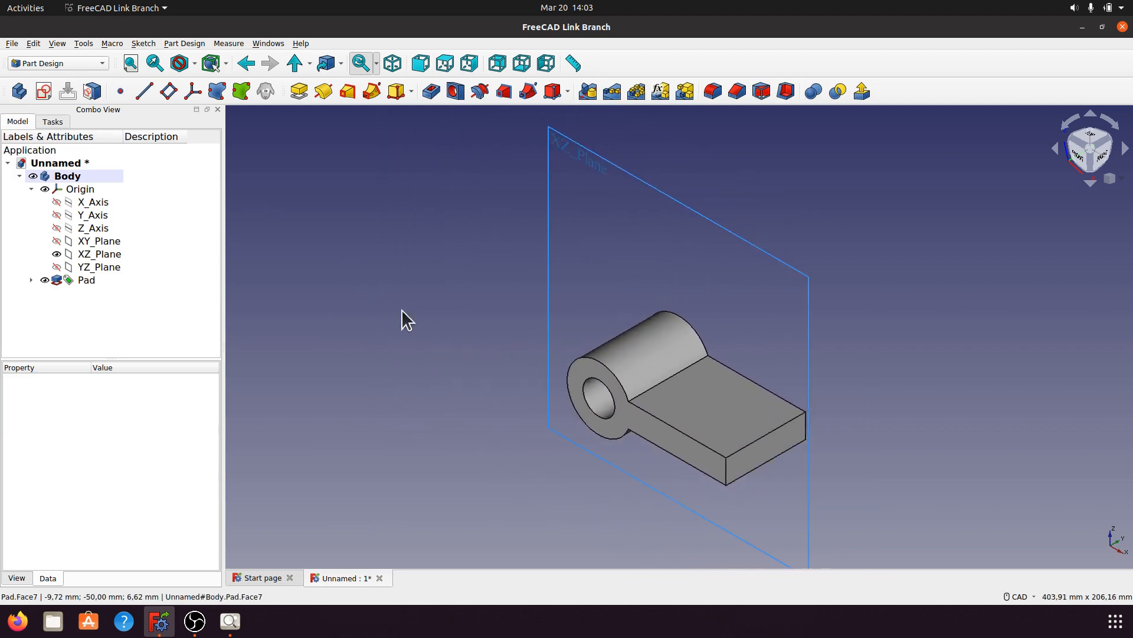
pyautogui.click(91, 253)
pyautogui.press('space')
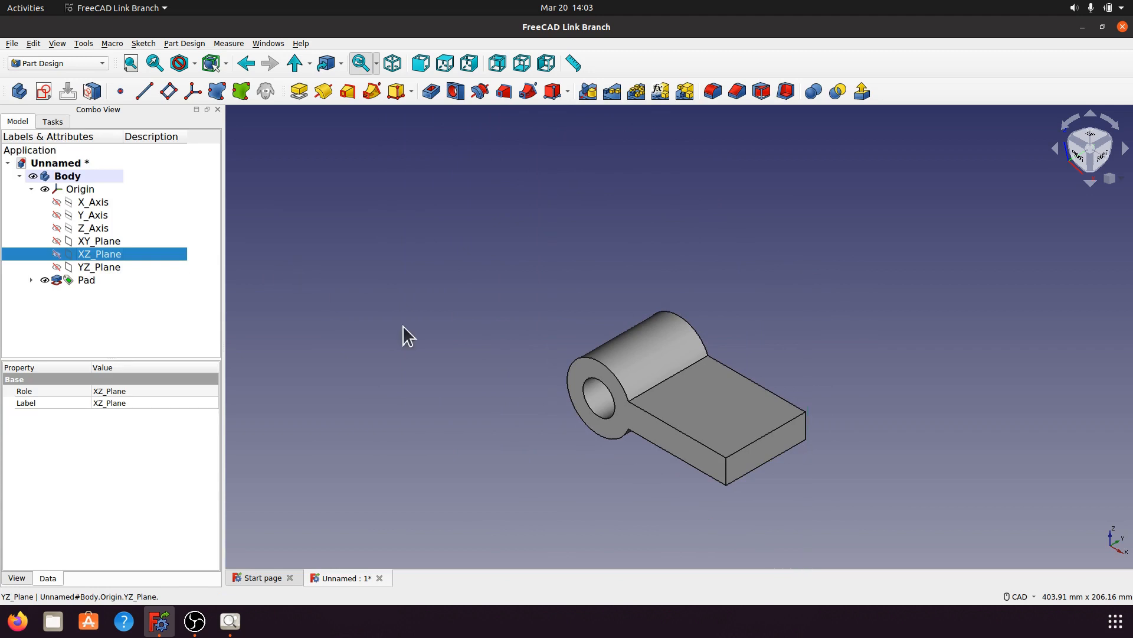
# Step: Display the padded solid in the Shadow draw style
pyautogui.moveTo(490, 418); pyautogui.dragTo(453, 342, button='middle')
pyautogui.scroll(5, 453, 331)
pyautogui.scroll(-4, 448, 346)
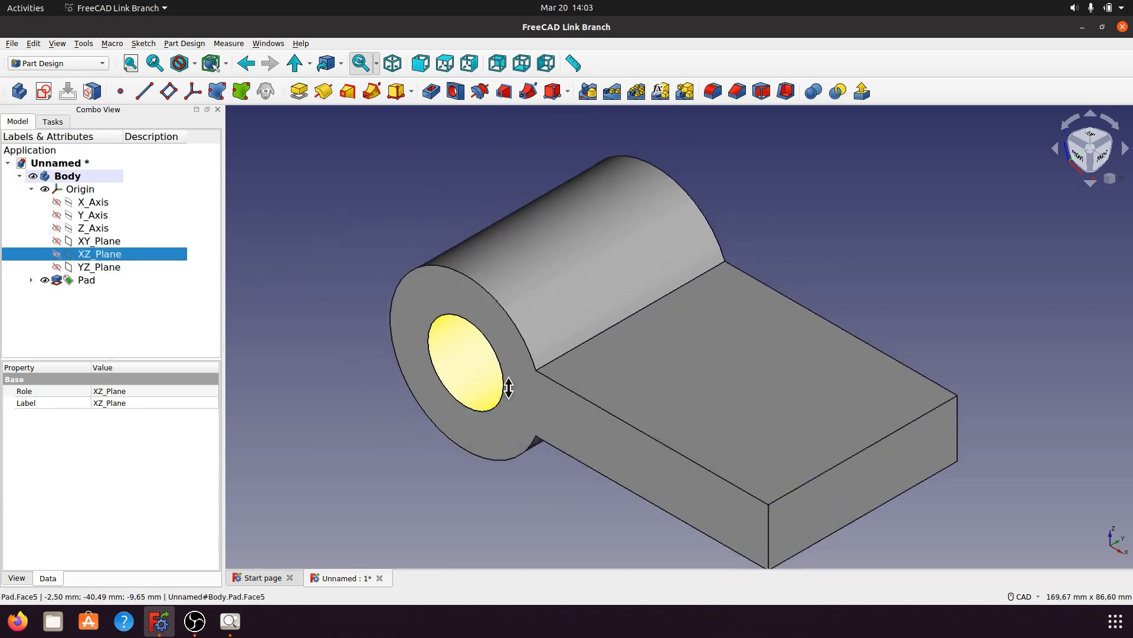
pyautogui.scroll(3, 567, 455)
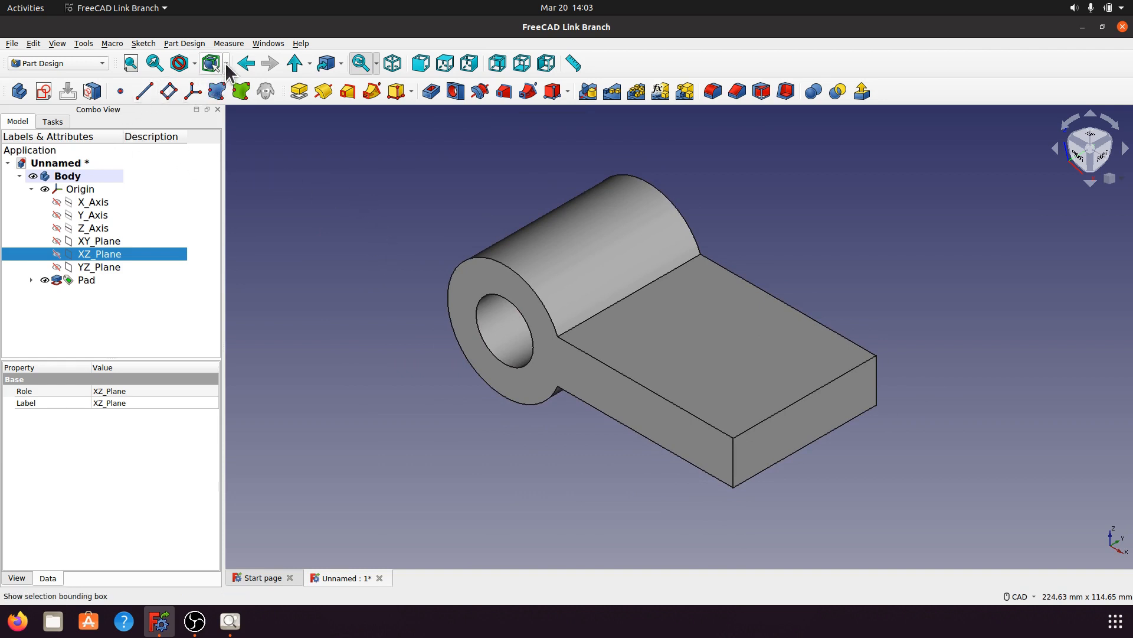
pyautogui.click(195, 64)
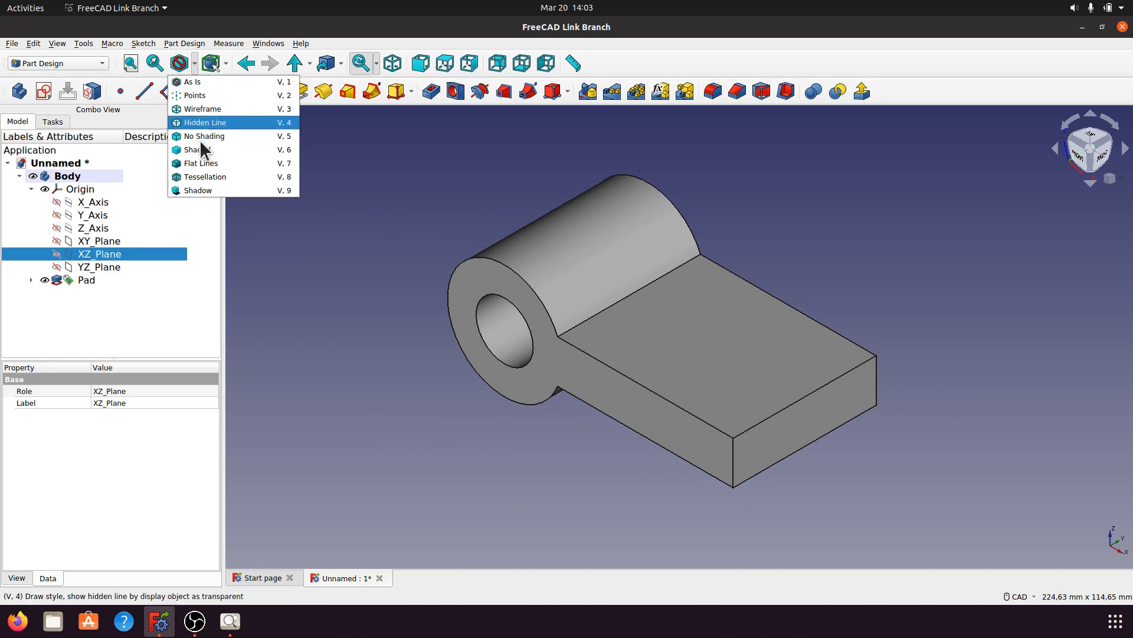
pyautogui.click(206, 191)
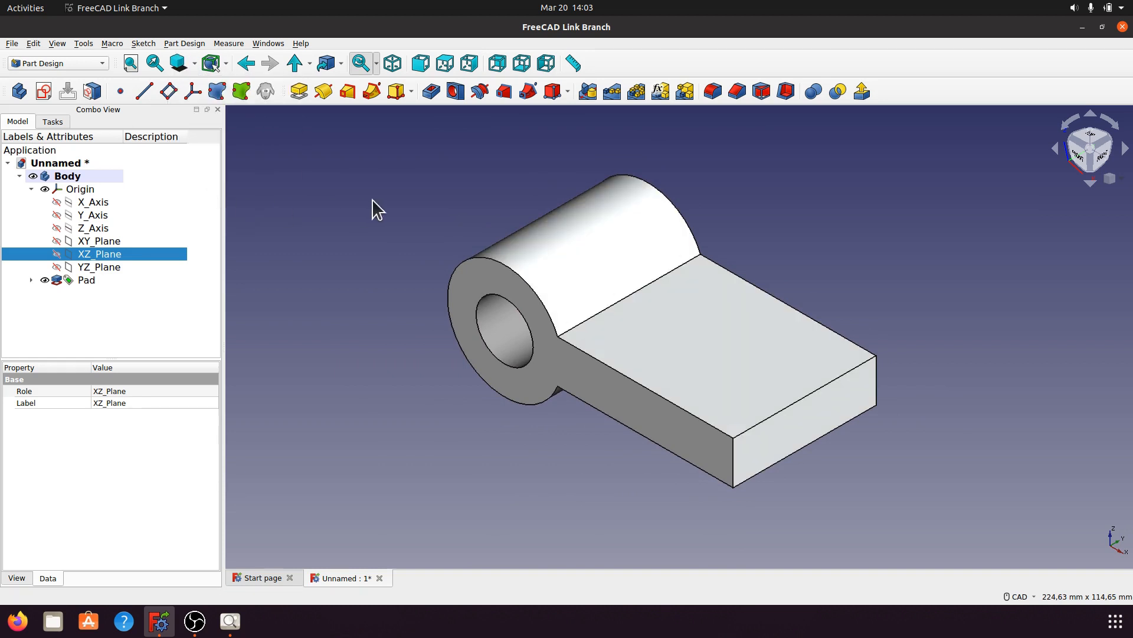
# Step: Re-aim the Shadow style's light toward the back so it lights the solid's front faces, and hide the light manipulator
pyautogui.click(195, 63)
pyautogui.click(199, 190)
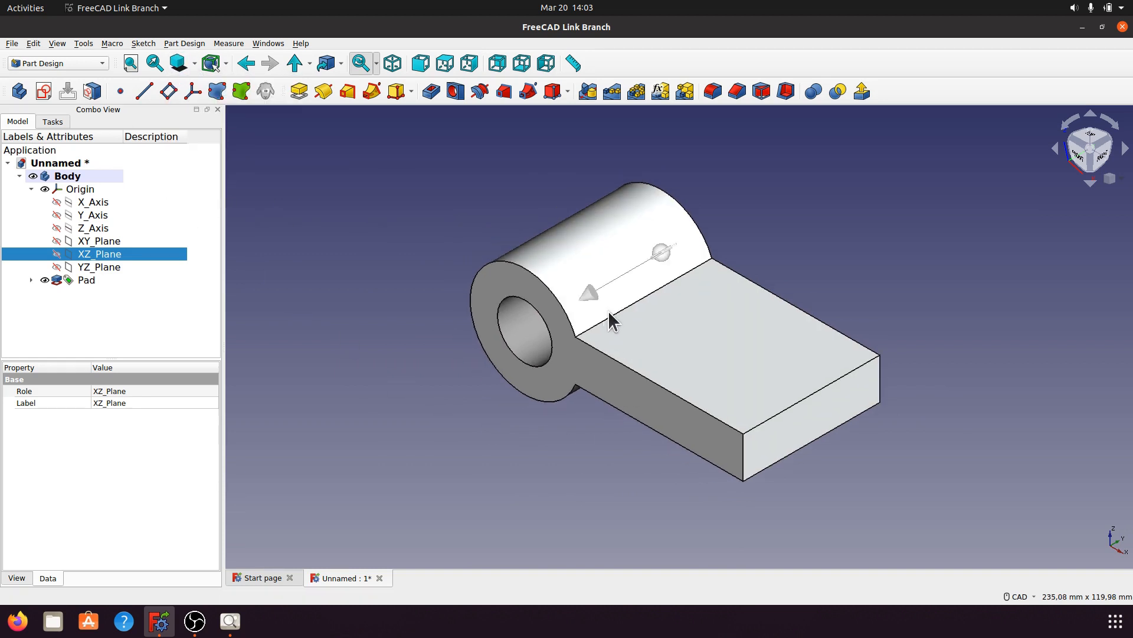
pyautogui.moveTo(588, 296)
pyautogui.mouseDown()
pyautogui.moveTo(670, 333)
pyautogui.moveTo(713, 306)
pyautogui.moveTo(702, 258)
pyautogui.mouseUp()
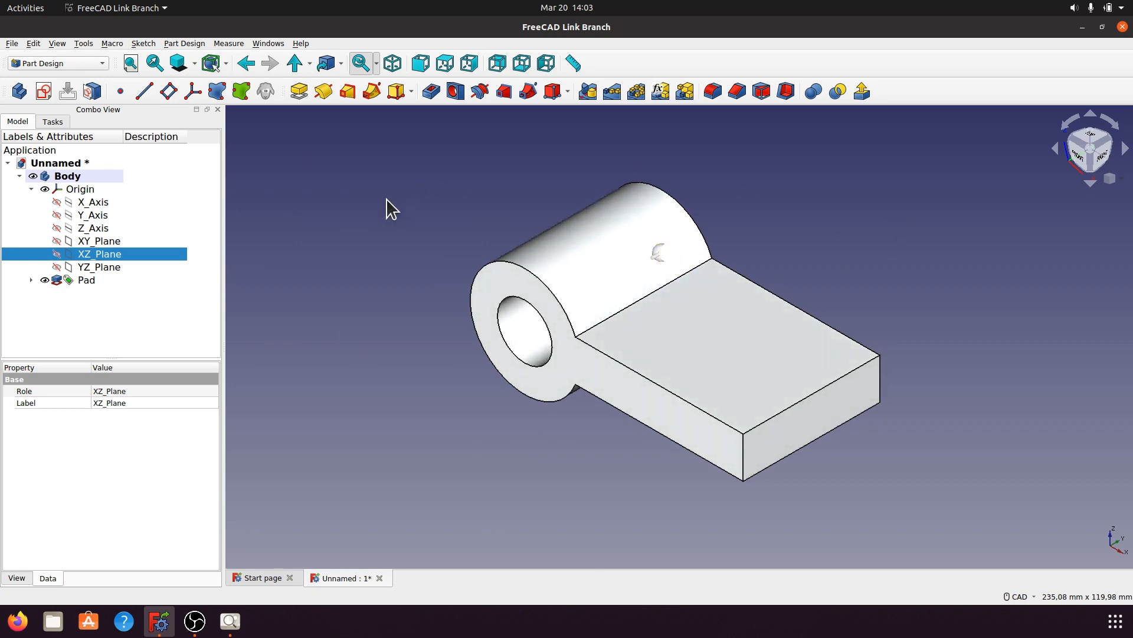
pyautogui.click(195, 64)
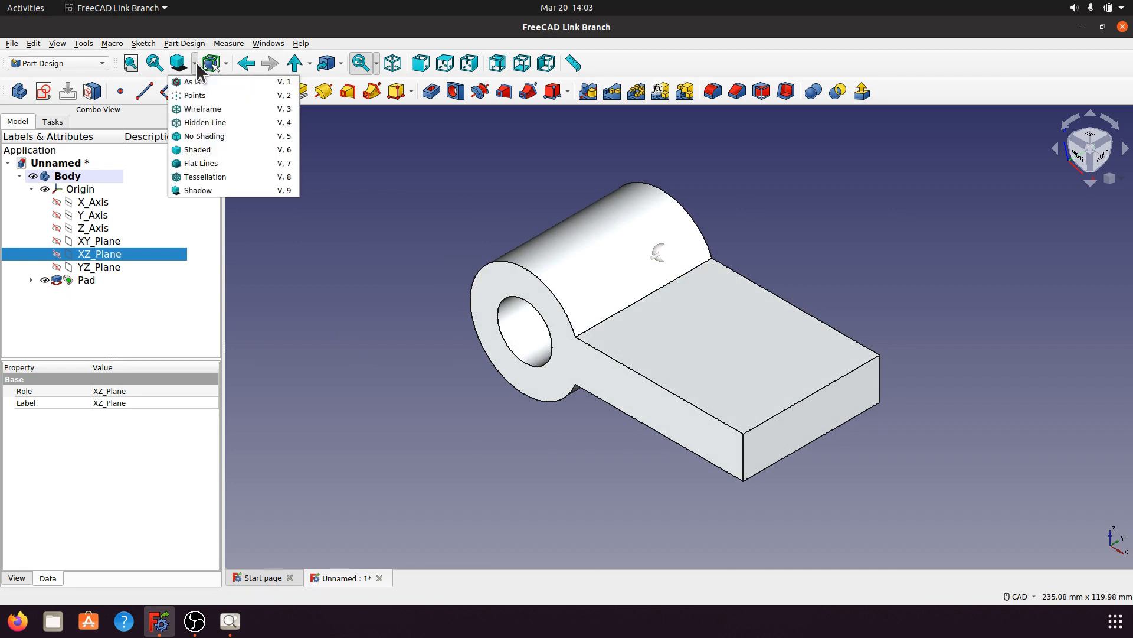
pyautogui.click(199, 190)
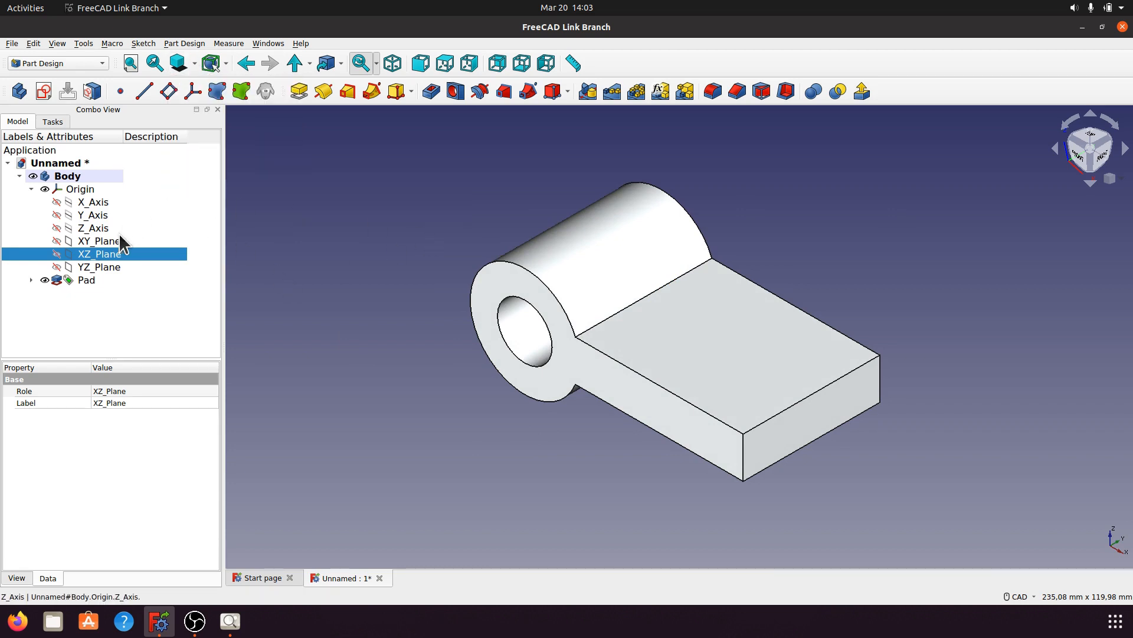
# Step: Change the body's appearance to the Emerald material with the shape color #aaaa7f
pyautogui.rightClick(72, 177)
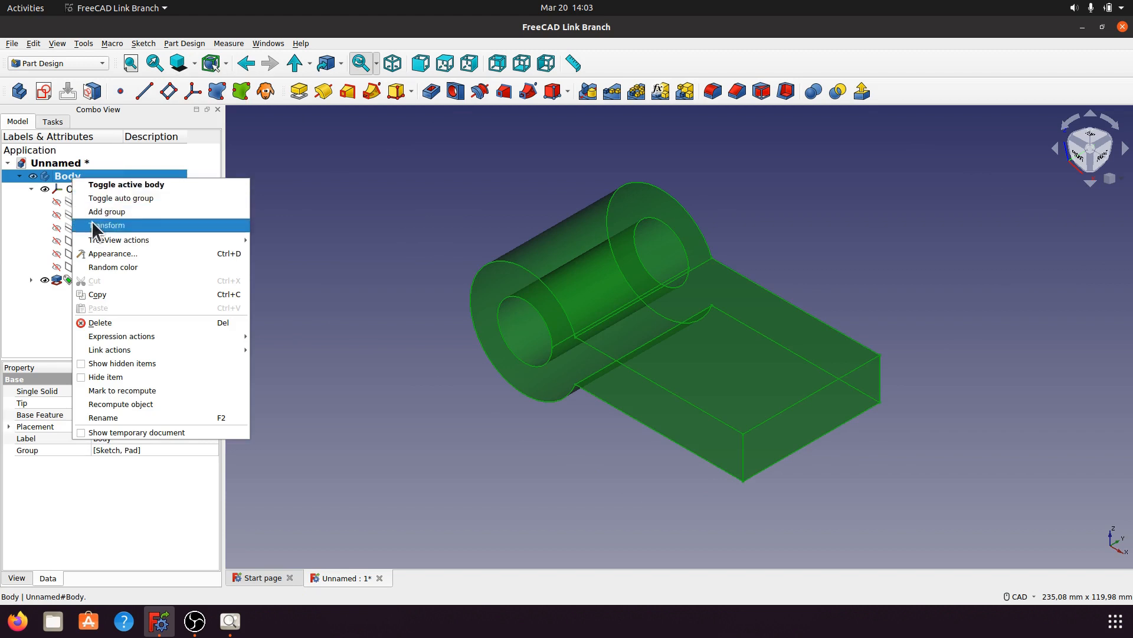
pyautogui.click(101, 252)
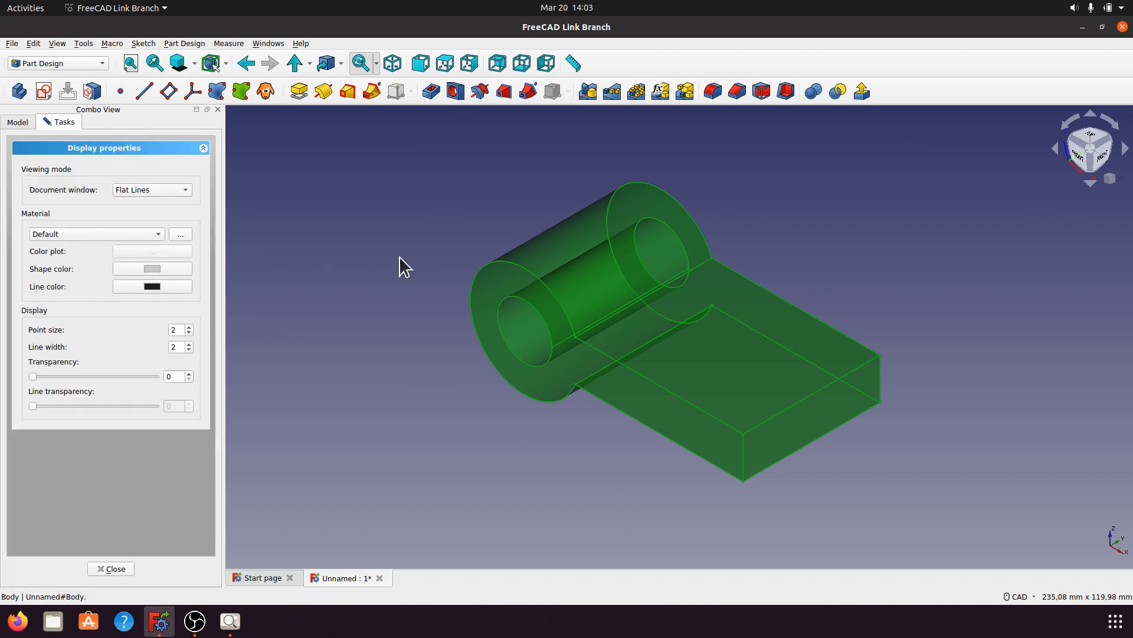
pyautogui.click(160, 233)
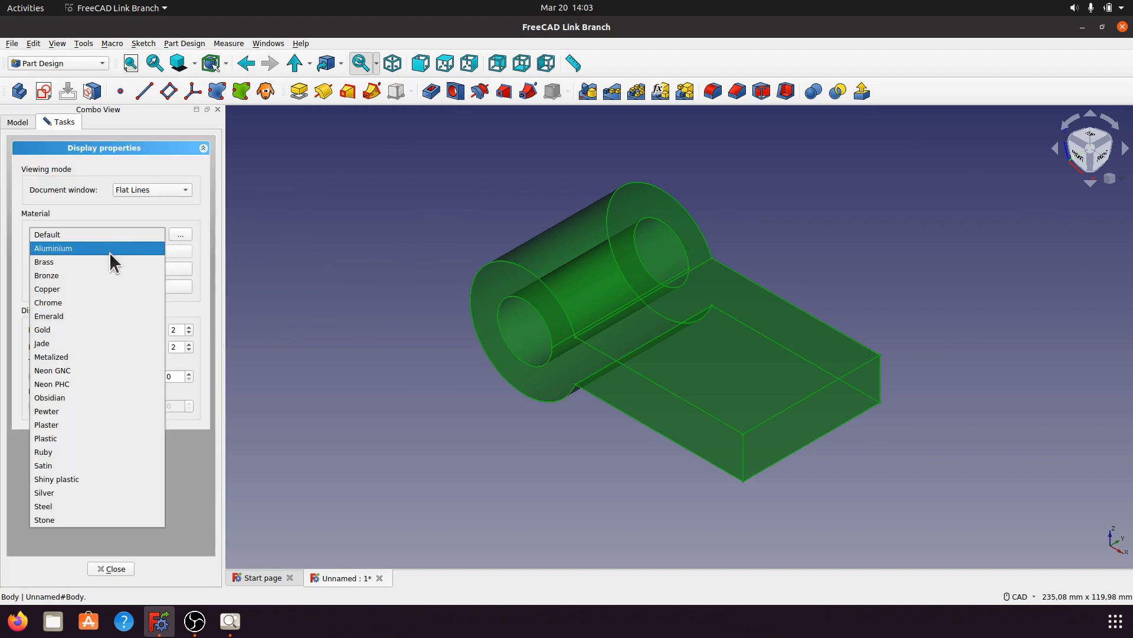
pyautogui.click(95, 317)
pyautogui.click(172, 269)
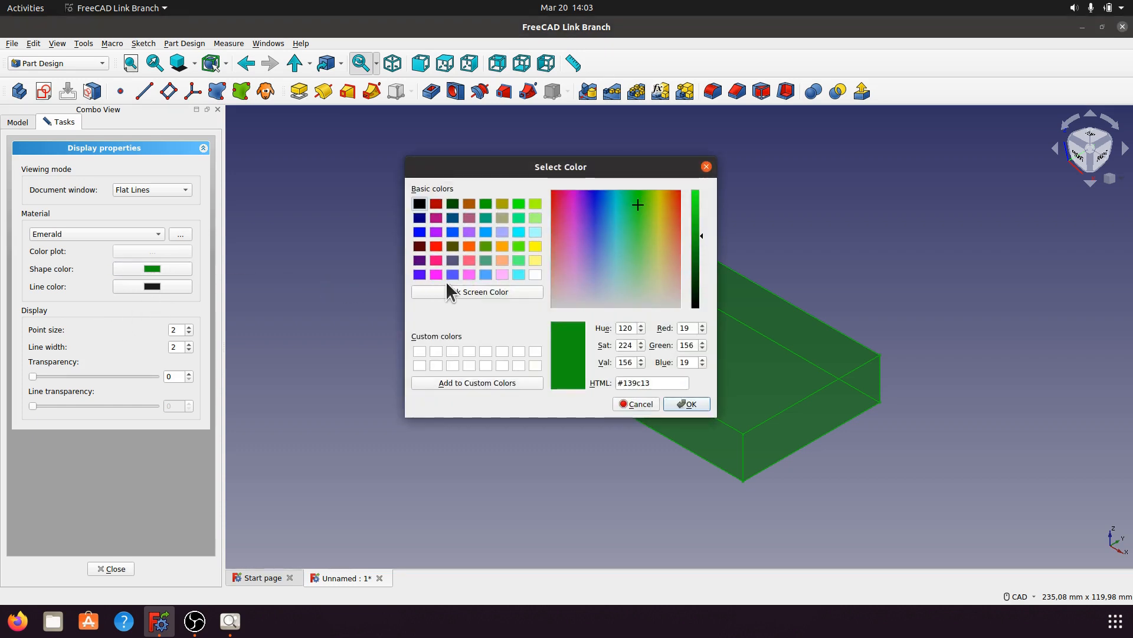
pyautogui.click(501, 216)
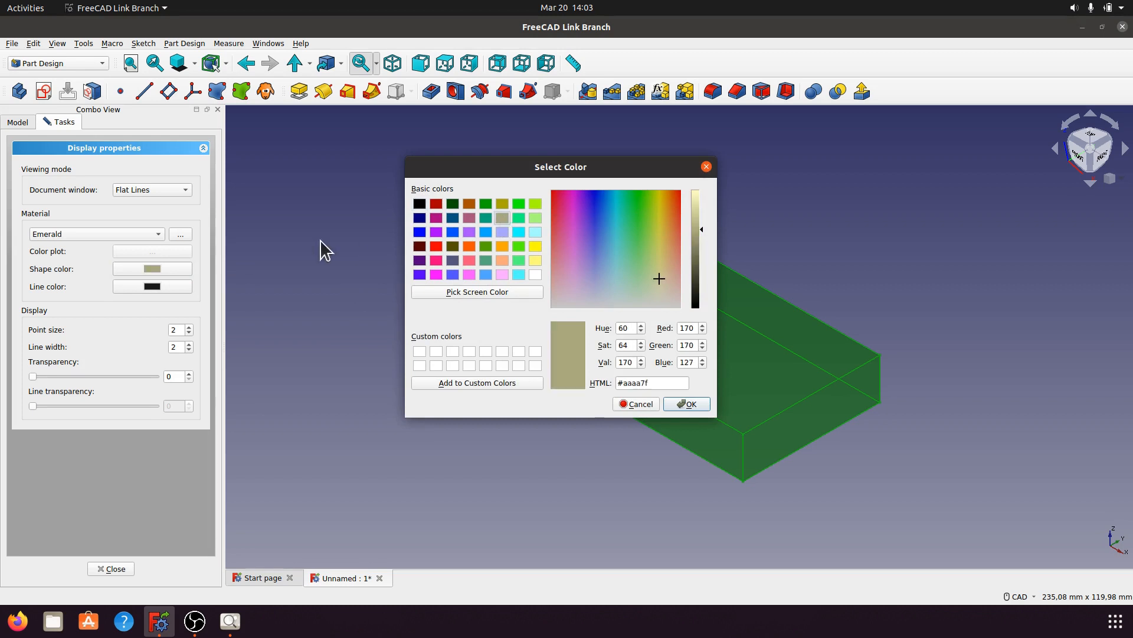
pyautogui.click(687, 404)
pyautogui.moveTo(411, 429)
pyautogui.mouseDown(button='middle')
pyautogui.moveTo(391, 403)
pyautogui.moveTo(427, 434)
pyautogui.mouseUp(button='middle')
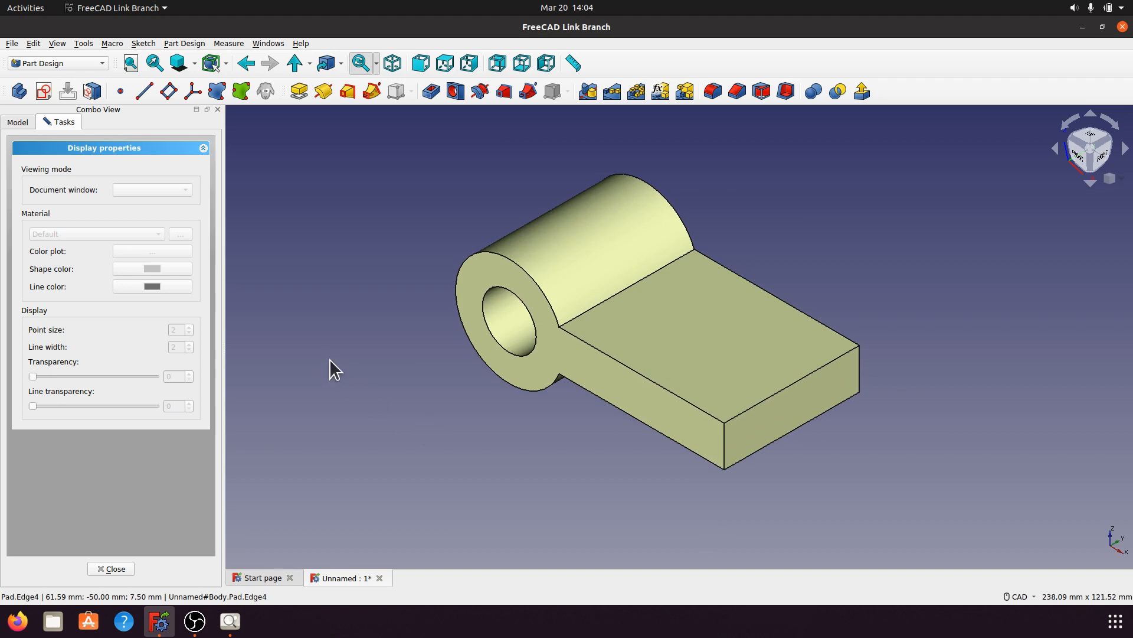
pyautogui.click(105, 569)
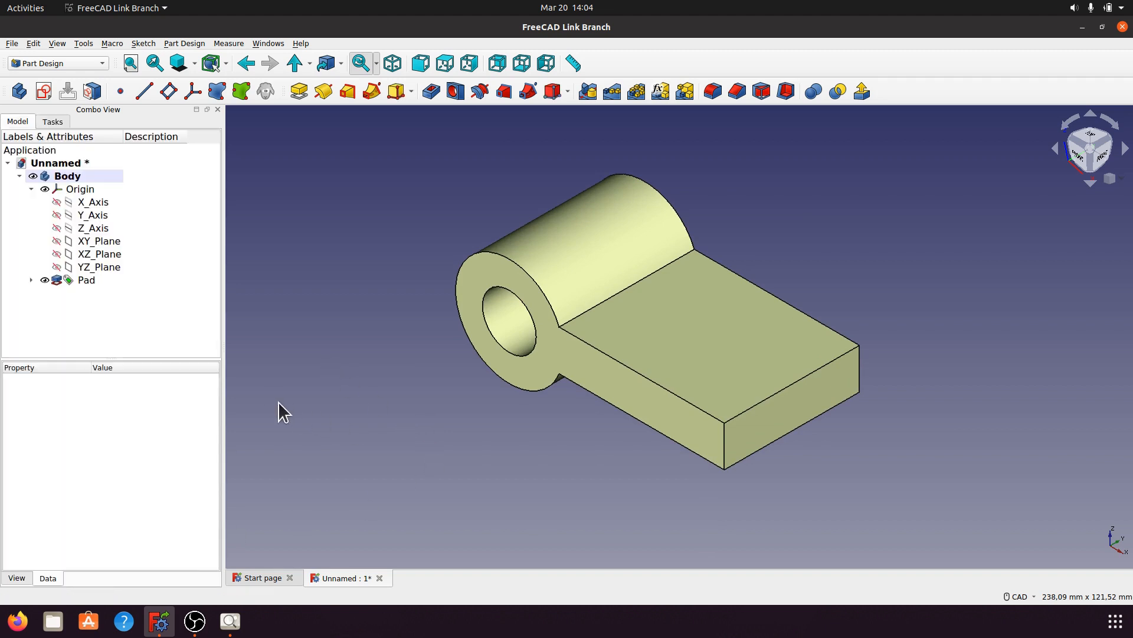
# Step: Check reference drawing a005.png in Image Viewer and start a new sketch on the top face of the arm
pyautogui.moveTo(221, 393); pyautogui.dragTo(190, 392)
pyautogui.click(231, 622)
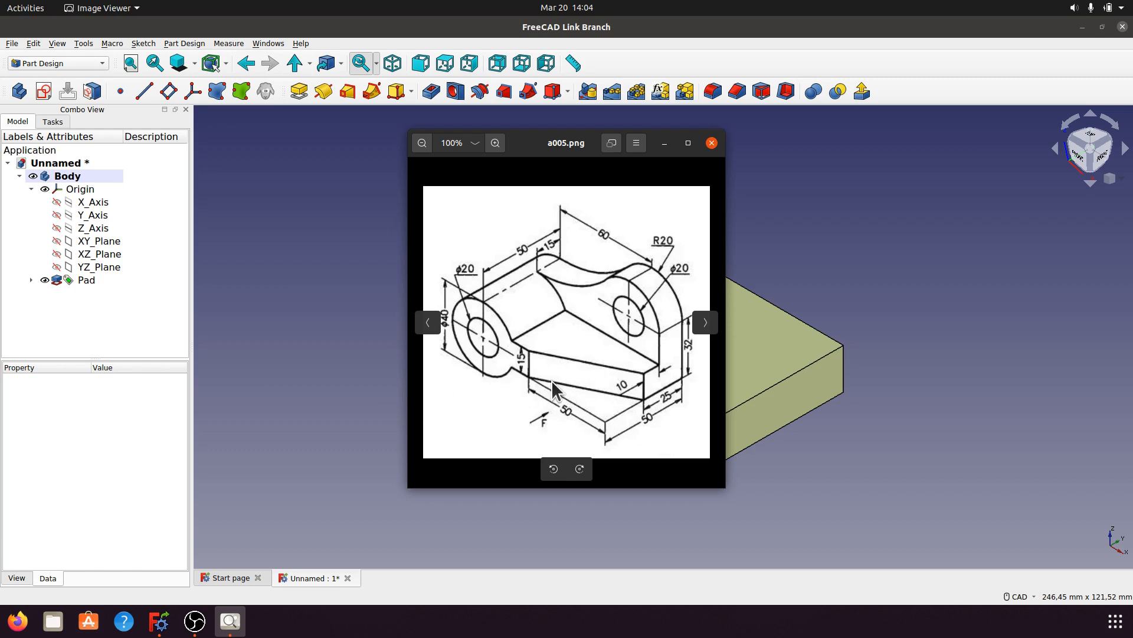
pyautogui.click(665, 144)
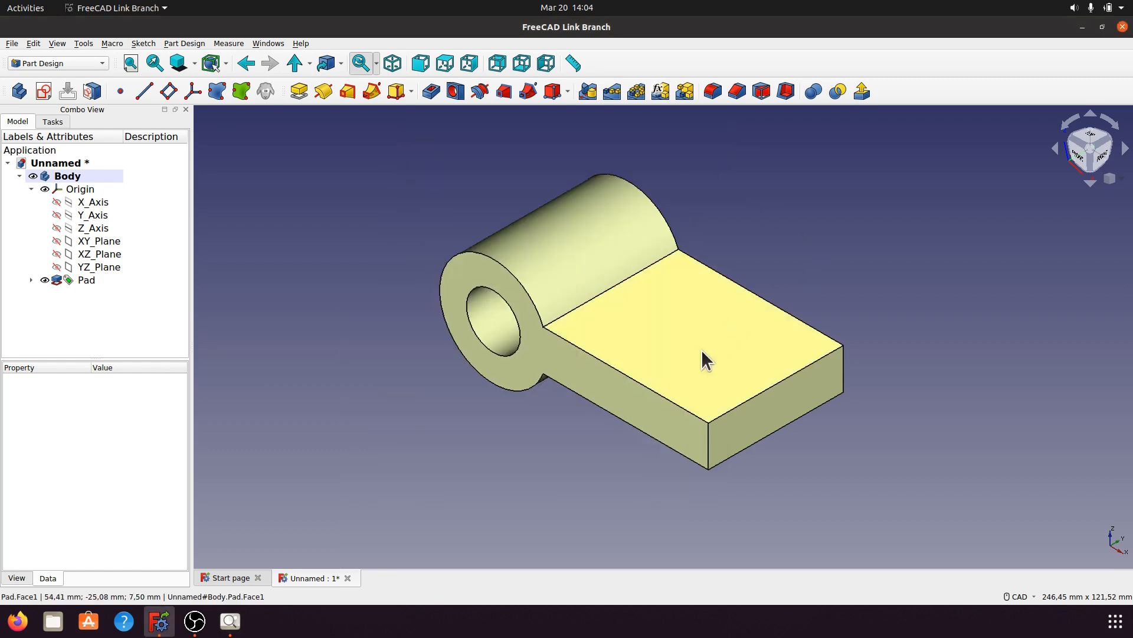
pyautogui.click(668, 355)
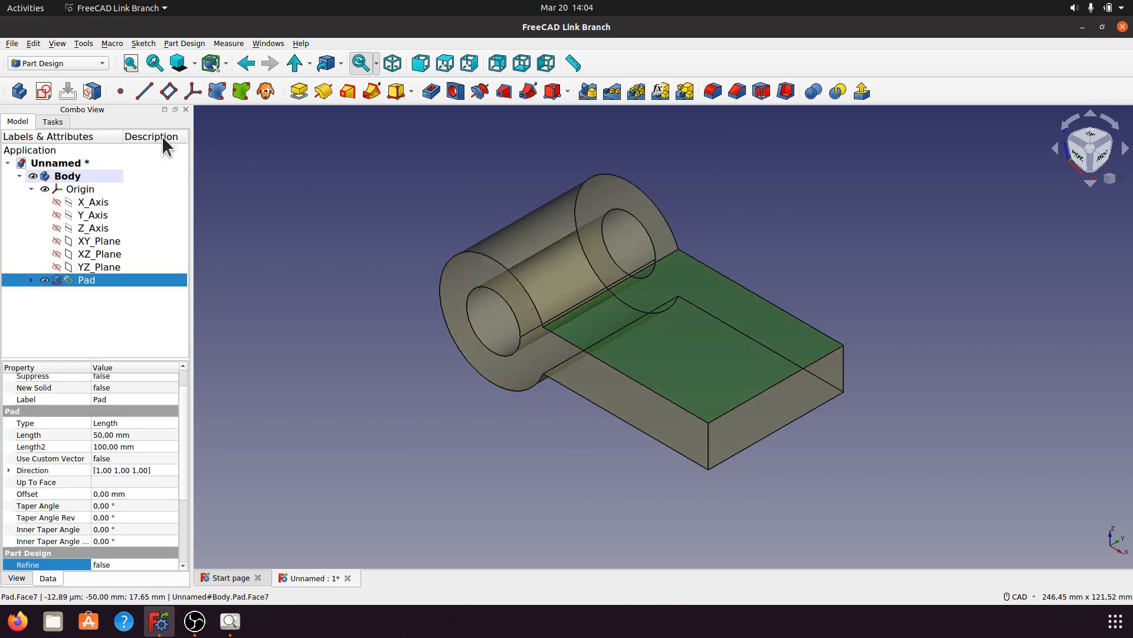
pyautogui.click(45, 90)
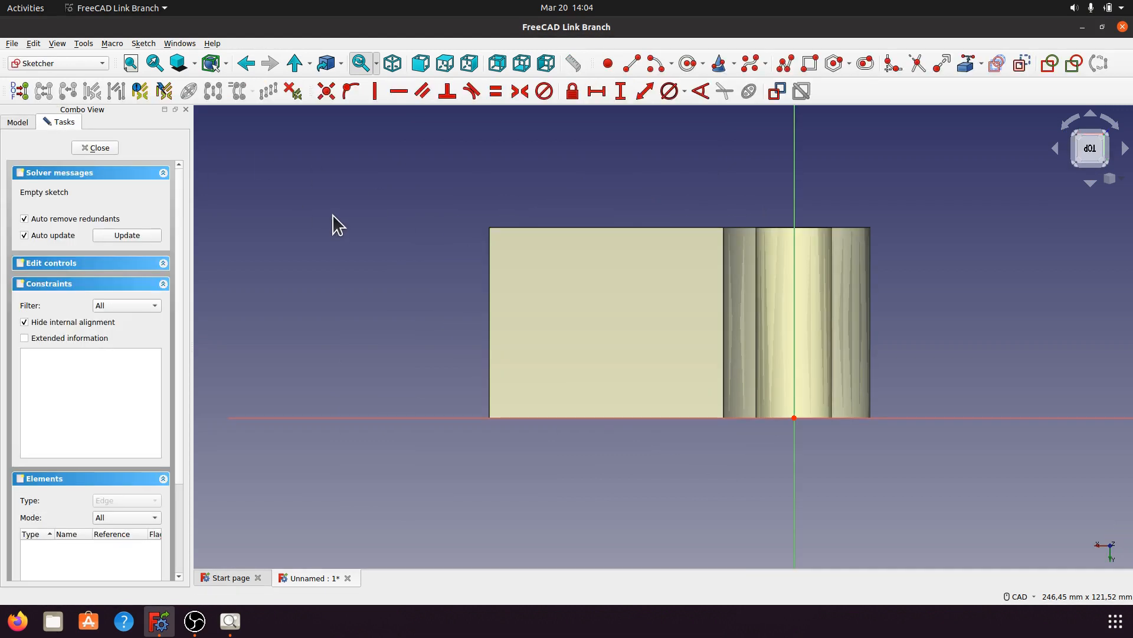
# Step: Examine the empty sketch's plane and axes on the arm's top face from isometric and front angles, and close the sketch
pyautogui.moveTo(717, 470)
pyautogui.mouseDown(button='middle')
pyautogui.moveTo(754, 460)
pyautogui.moveTo(777, 372)
pyautogui.moveTo(867, 352)
pyautogui.moveTo(1040, 370)
pyautogui.moveTo(842, 423)
pyautogui.moveTo(784, 455)
pyautogui.moveTo(742, 458)
pyautogui.moveTo(919, 384)
pyautogui.moveTo(908, 313)
pyautogui.moveTo(771, 248)
pyautogui.moveTo(772, 324)
pyautogui.moveTo(744, 377)
pyautogui.moveTo(708, 371)
pyautogui.moveTo(714, 356)
pyautogui.moveTo(887, 374)
pyautogui.mouseUp(button='middle')
pyautogui.moveTo(514, 247)
pyautogui.mouseDown(button='middle')
pyautogui.moveTo(744, 313)
pyautogui.moveTo(531, 332)
pyautogui.moveTo(554, 253)
pyautogui.moveTo(496, 233)
pyautogui.mouseUp(button='middle')
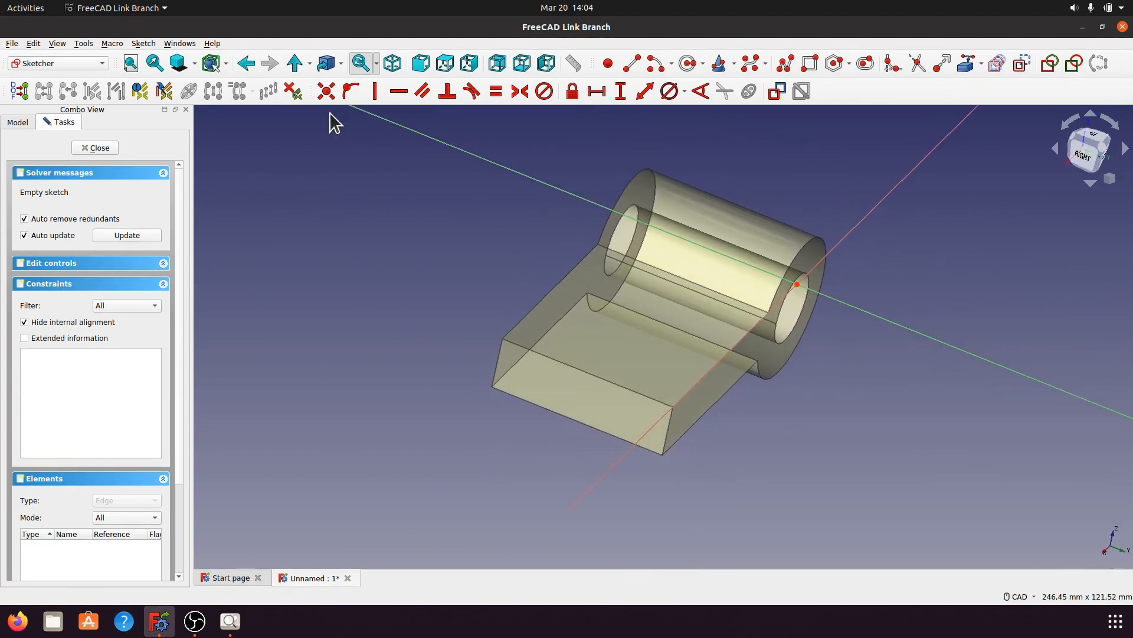
pyautogui.click(392, 64)
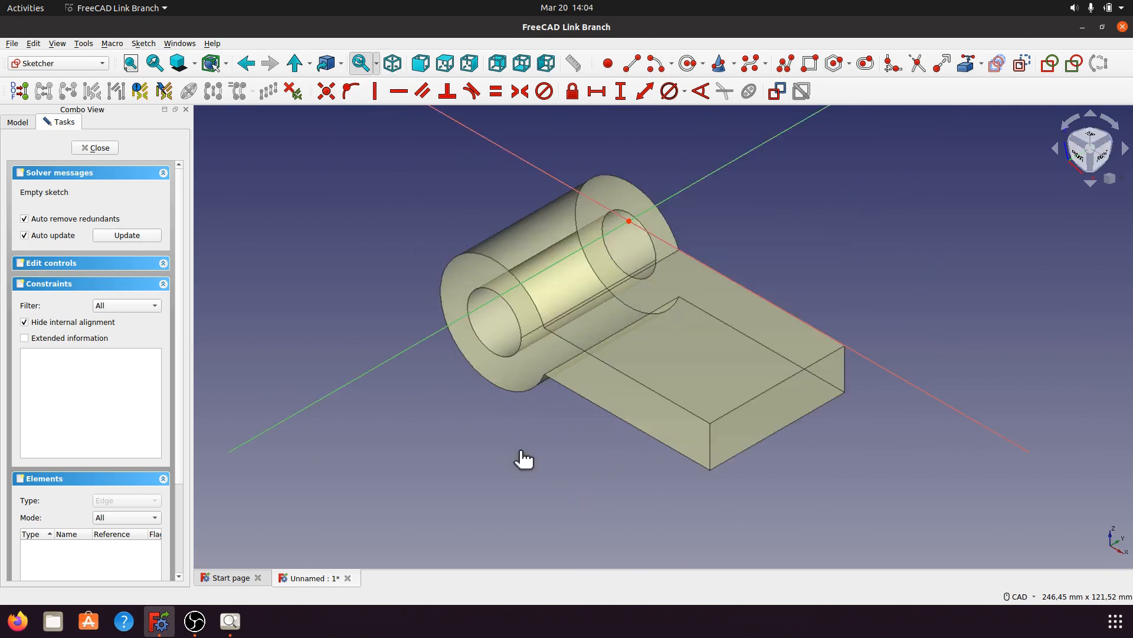
pyautogui.moveTo(524, 460); pyautogui.dragTo(499, 419, button='middle')
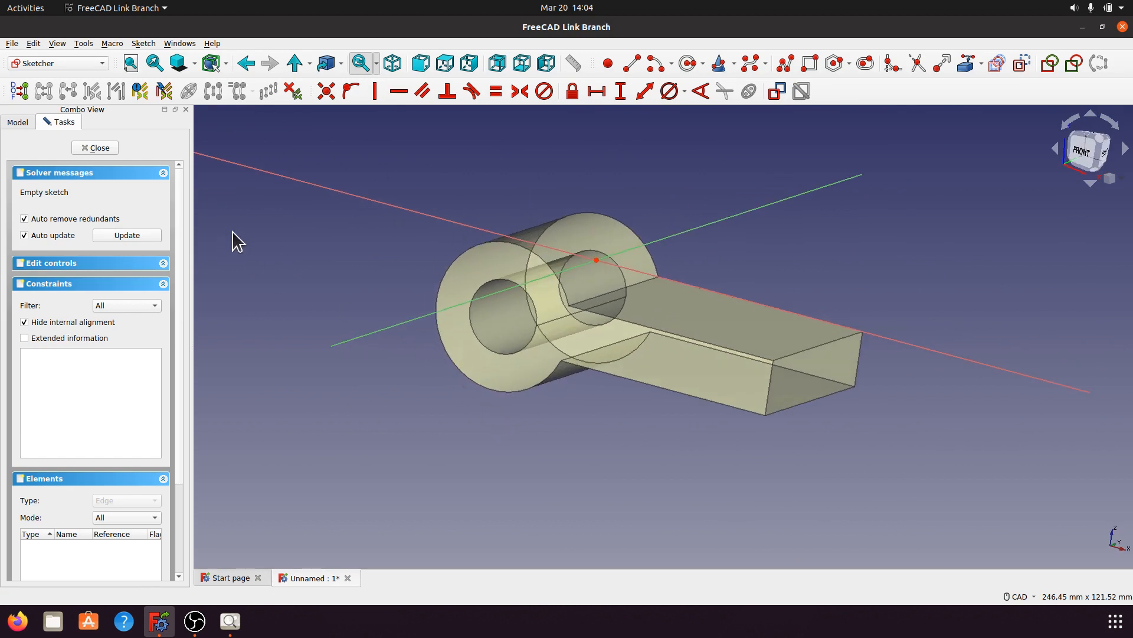
pyautogui.click(109, 148)
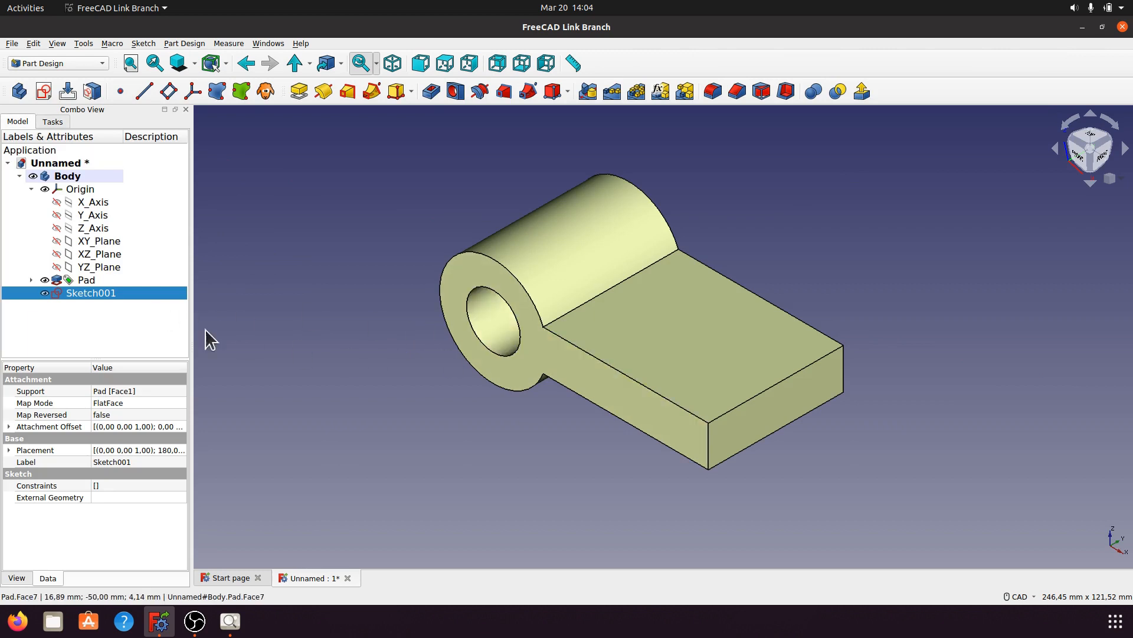
# Step: Reopen and close the empty sketch on the arm's top face, and open the pad's base sketch from the model tree
pyautogui.doubleClick(91, 294)
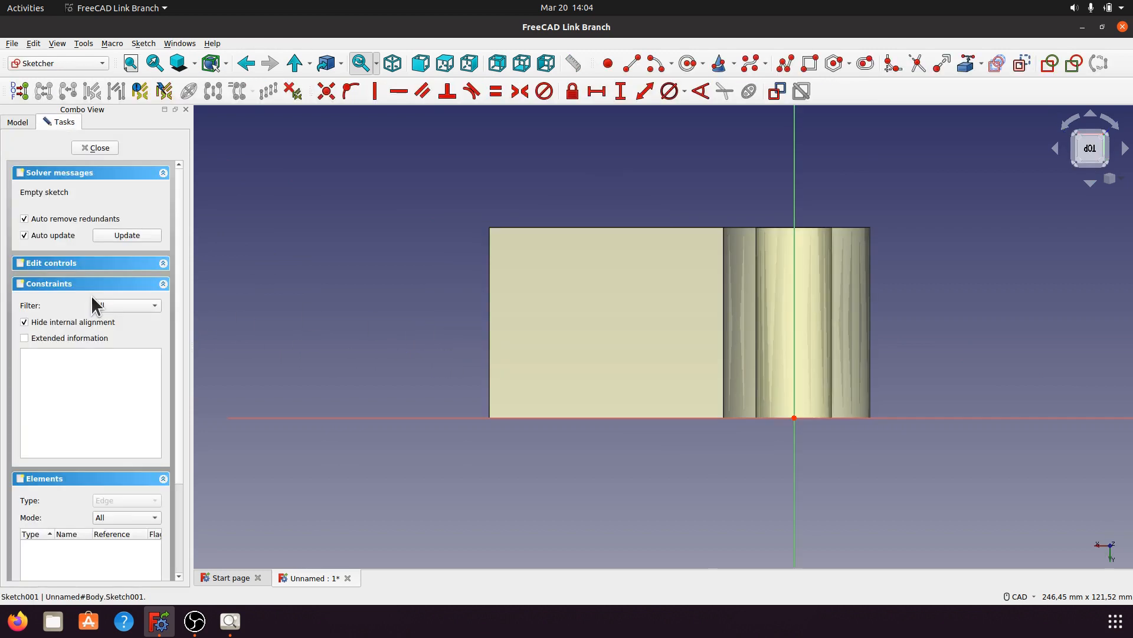
pyautogui.click(112, 148)
pyautogui.click(30, 279)
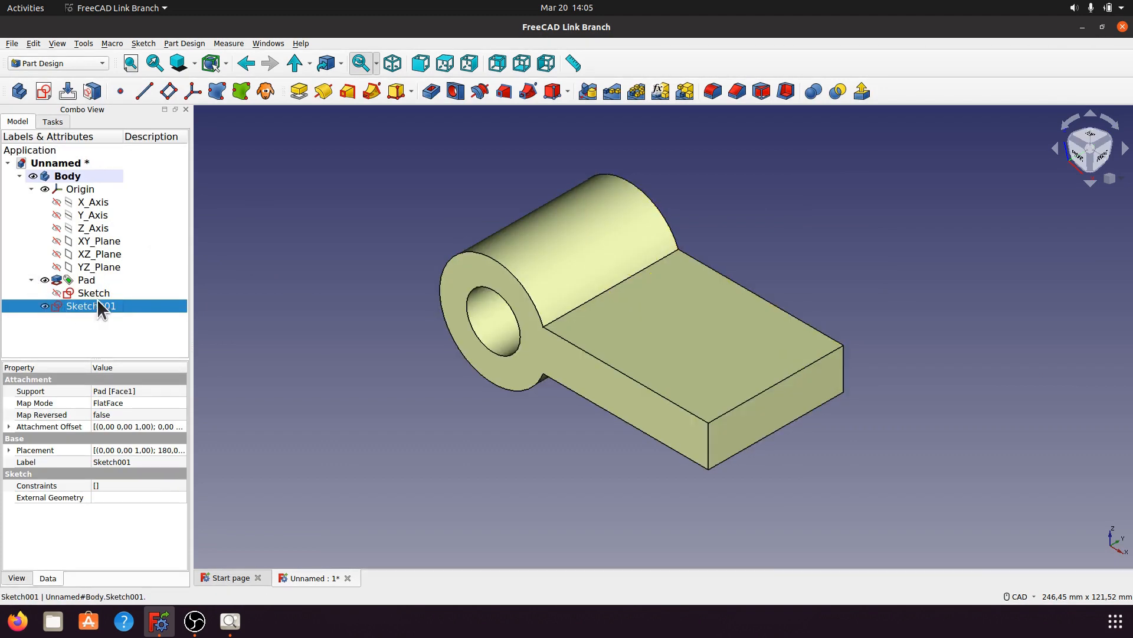
pyautogui.click(93, 292)
pyautogui.doubleClick(93, 293)
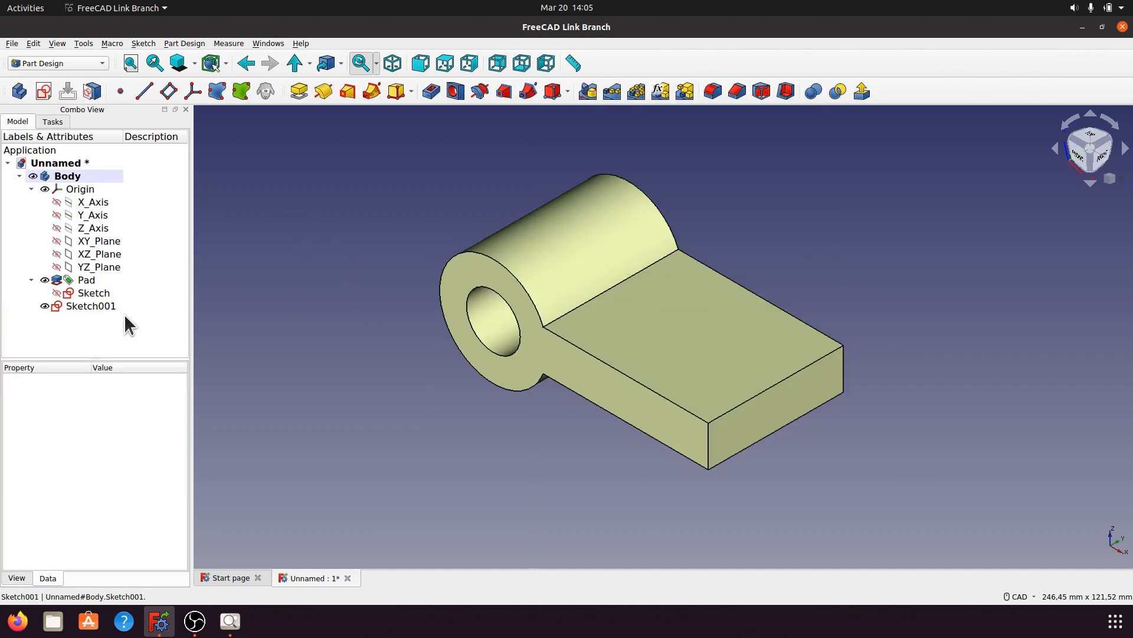
# Step: Reopen the pad's parameters, inspect its preview from the isometric side, and close them with the existing settings
pyautogui.click(98, 305)
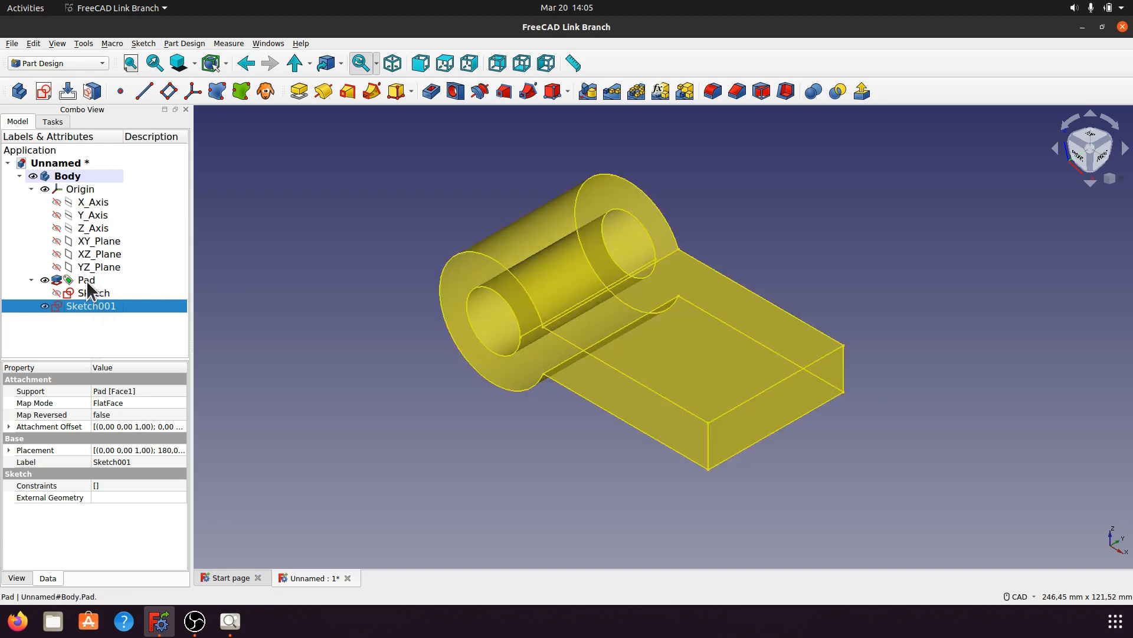
pyautogui.click(86, 281)
pyautogui.doubleClick(86, 281)
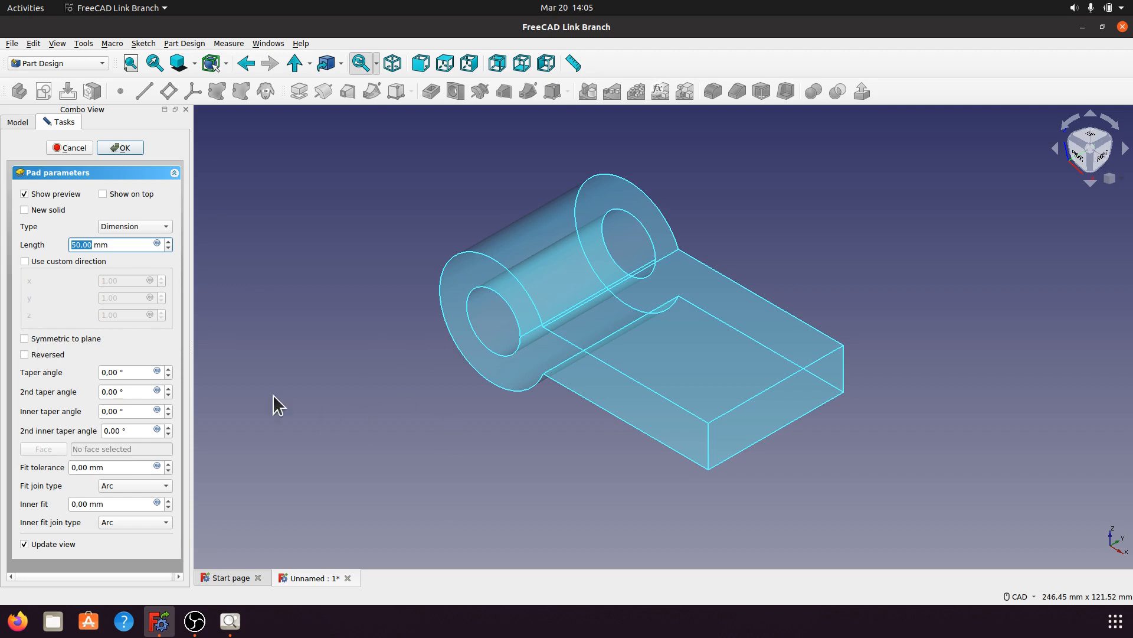
pyautogui.moveTo(496, 436)
pyautogui.mouseDown(button='middle')
pyautogui.moveTo(607, 385)
pyautogui.moveTo(658, 388)
pyautogui.moveTo(511, 427)
pyautogui.mouseUp(button='middle')
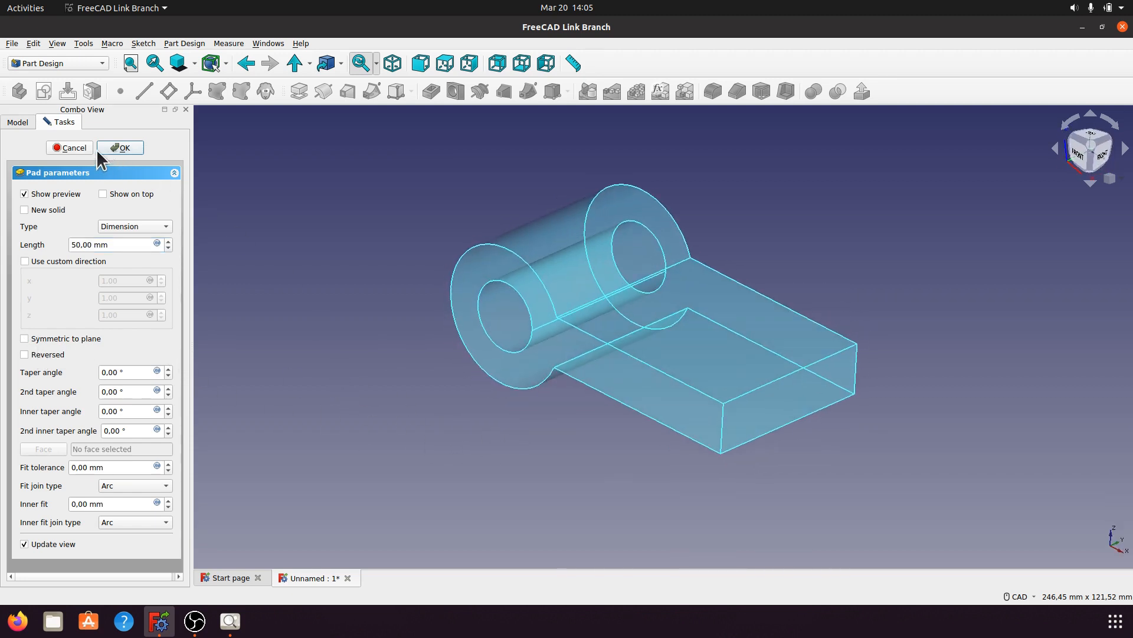
pyautogui.click(125, 150)
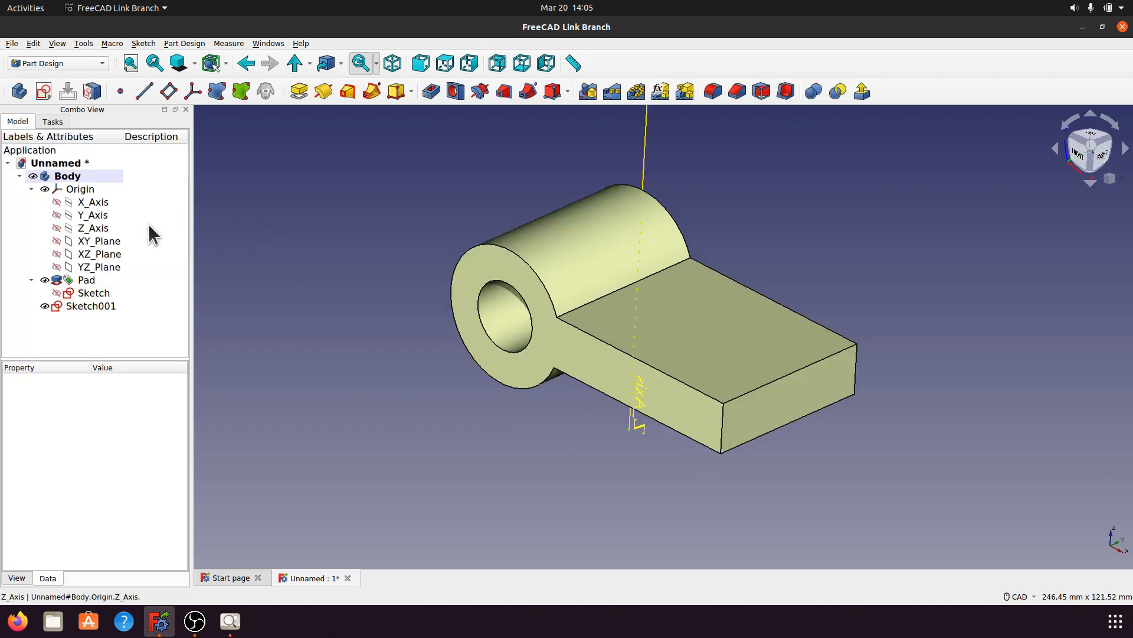
# Step: Collapse the Origin and Body branches in the model tree and set the isometric view
pyautogui.press('1')
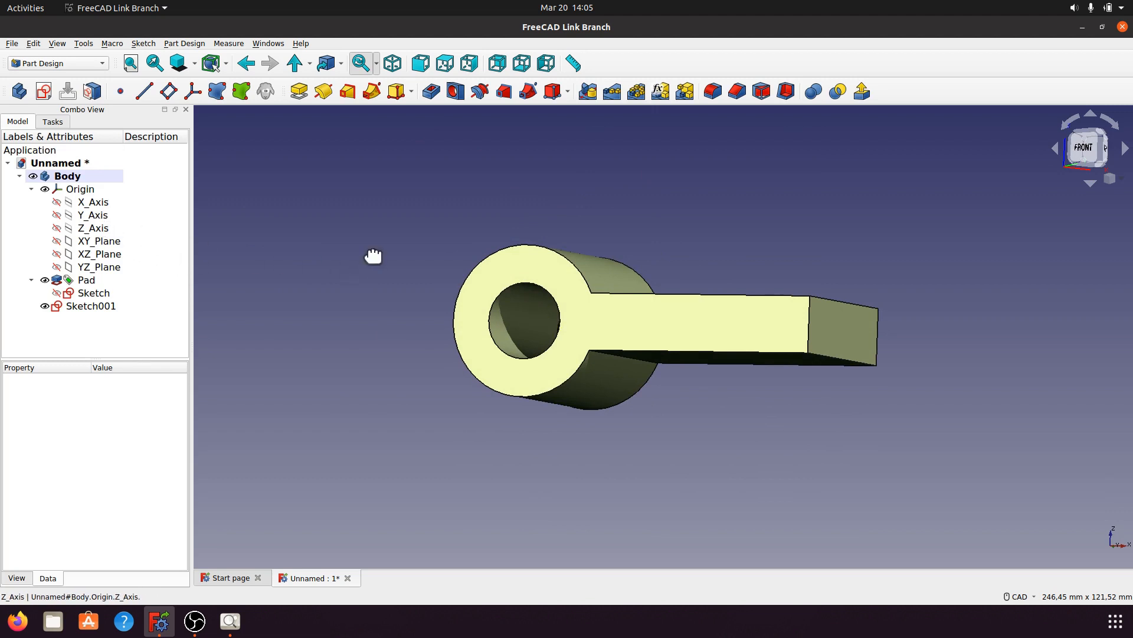
pyautogui.moveTo(372, 256); pyautogui.dragTo(430, 258, button='middle')
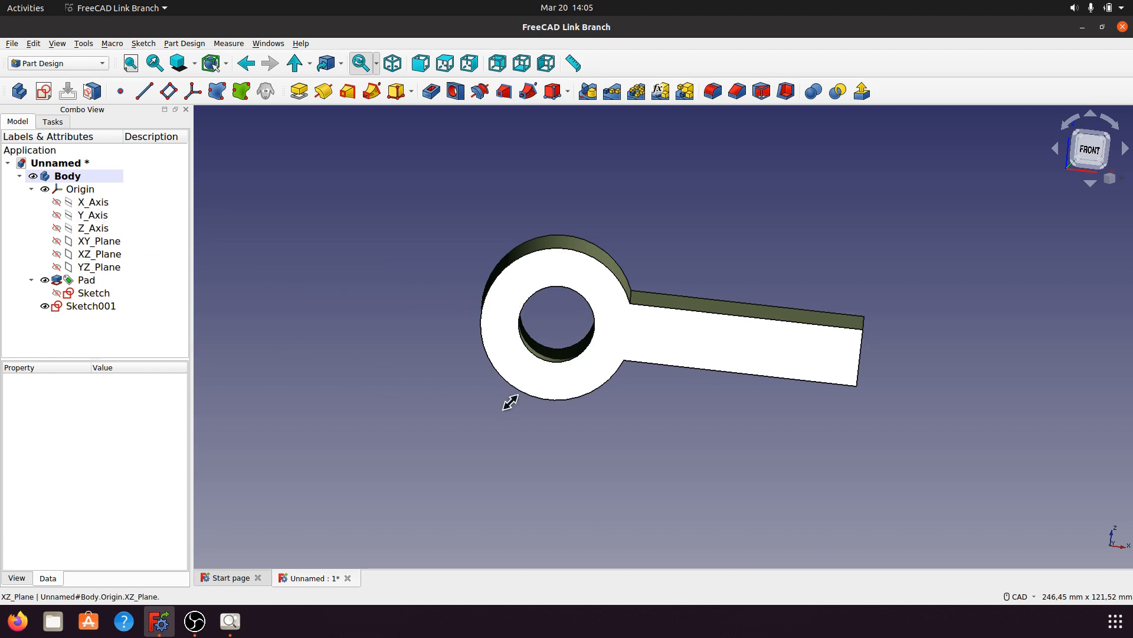
pyautogui.moveTo(510, 401); pyautogui.dragTo(498, 391, button='middle')
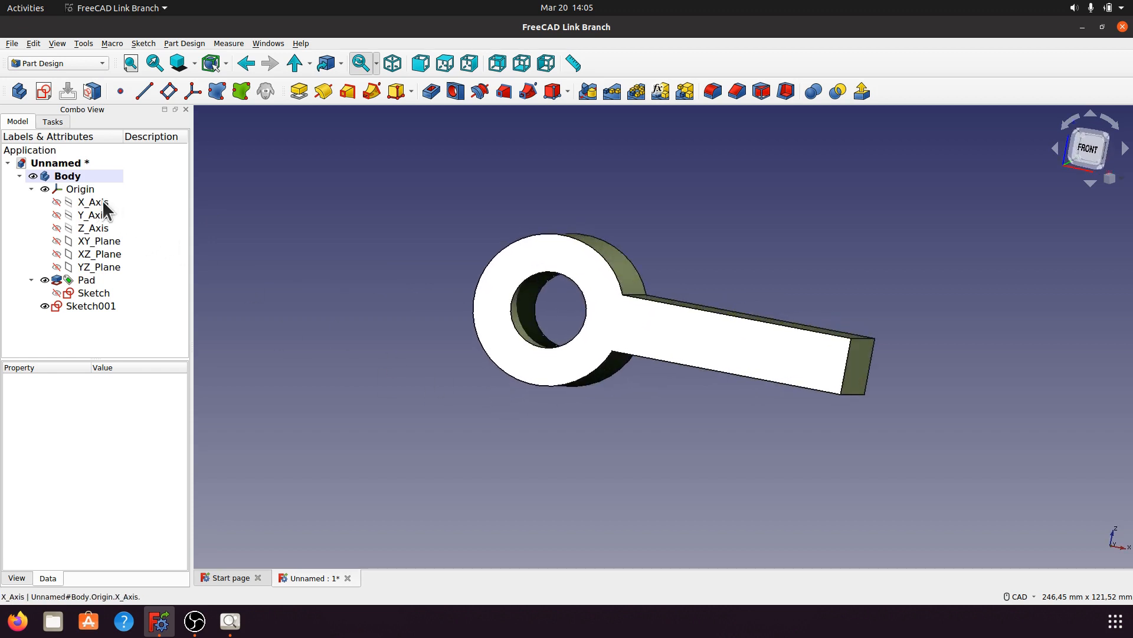
pyautogui.click(32, 188)
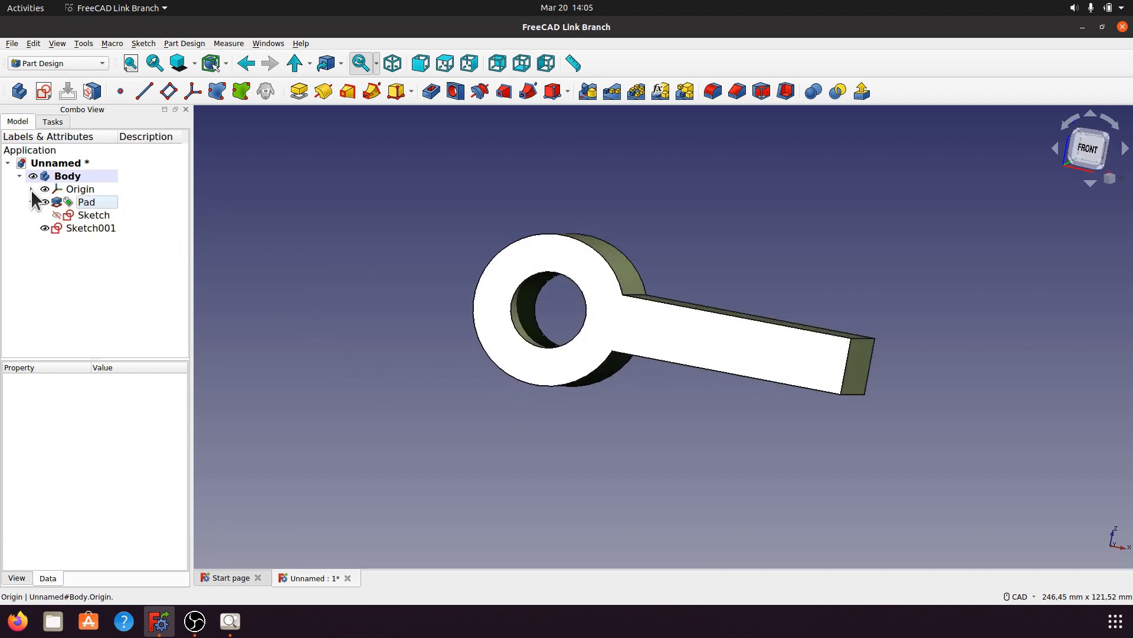
pyautogui.click(19, 176)
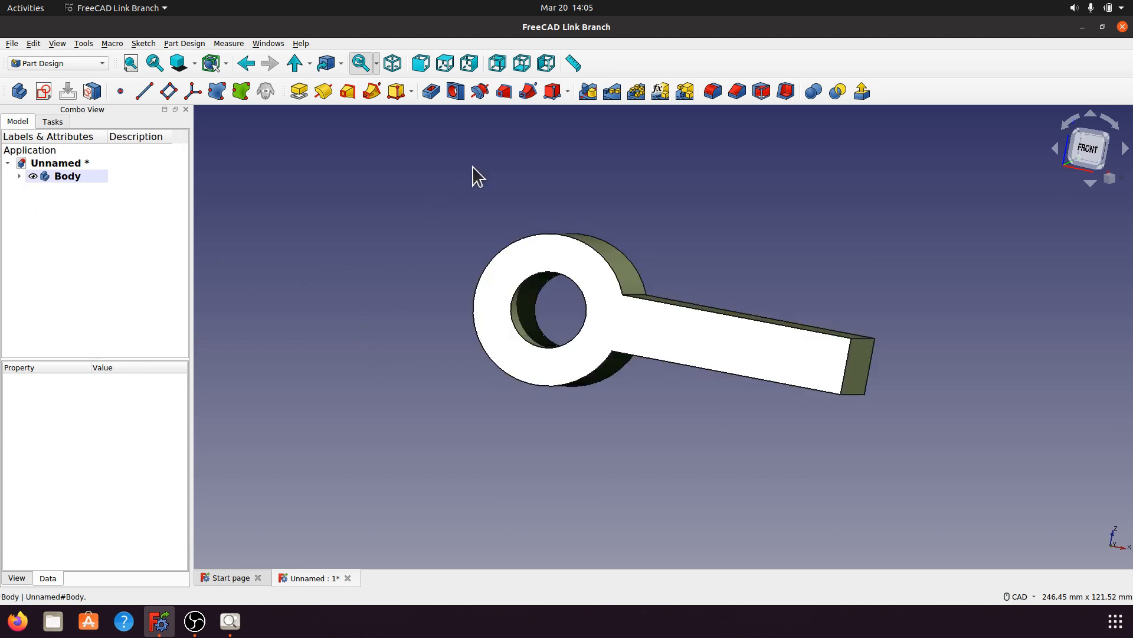
pyautogui.click(399, 70)
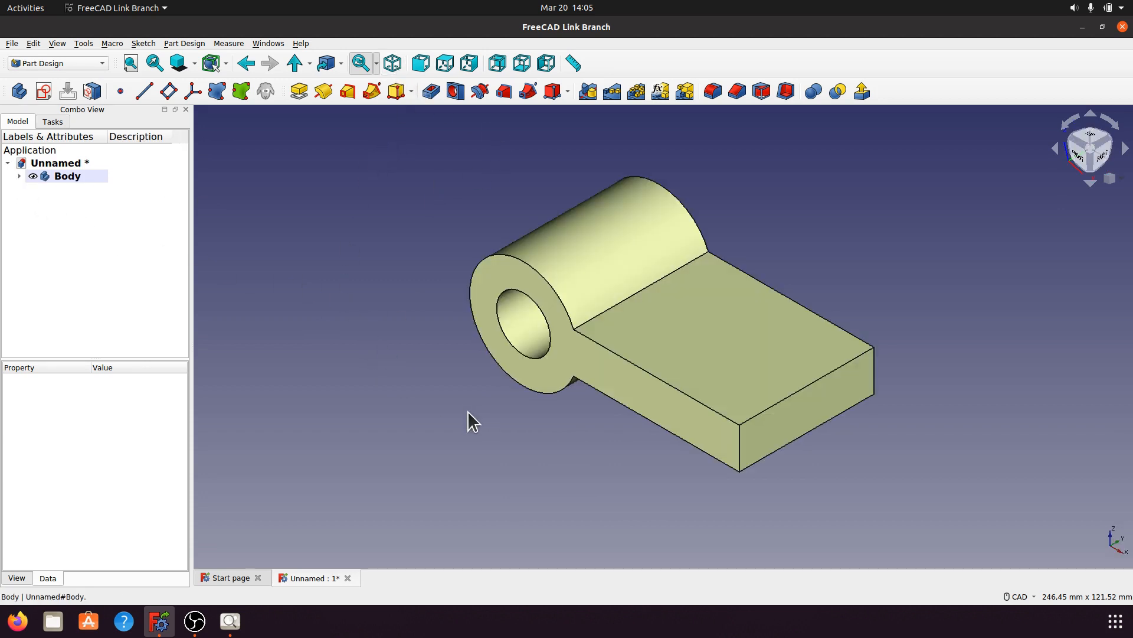
# Step: Start a new sketch on the arm's top face and draw a closed polyline triangle with one horizontal side near the outer front corner
pyautogui.click(716, 335)
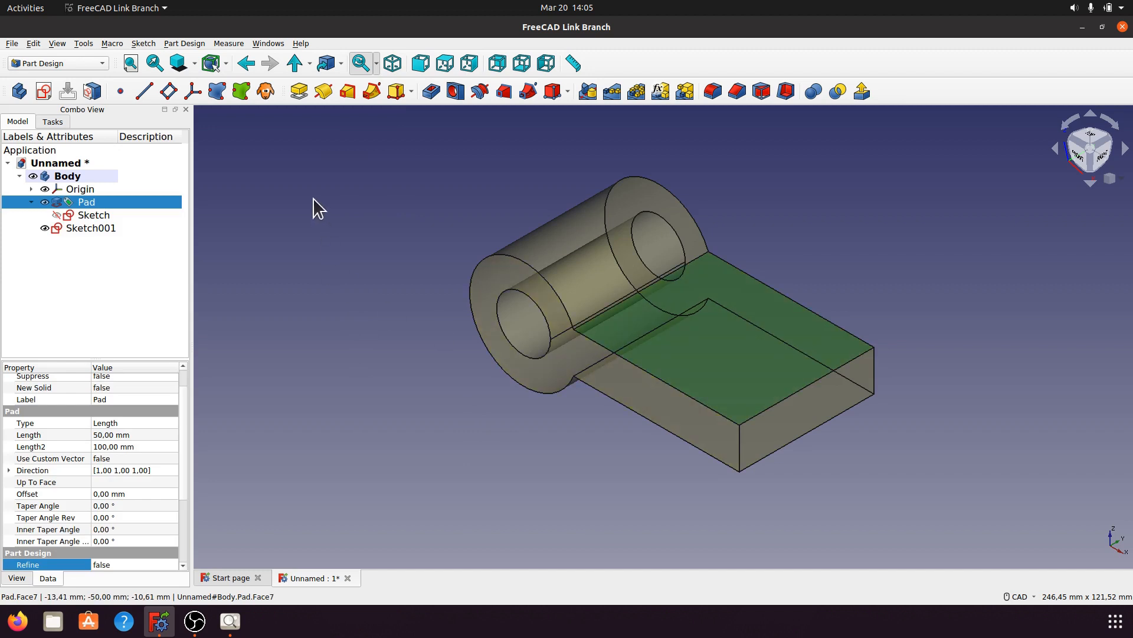
pyautogui.click(44, 91)
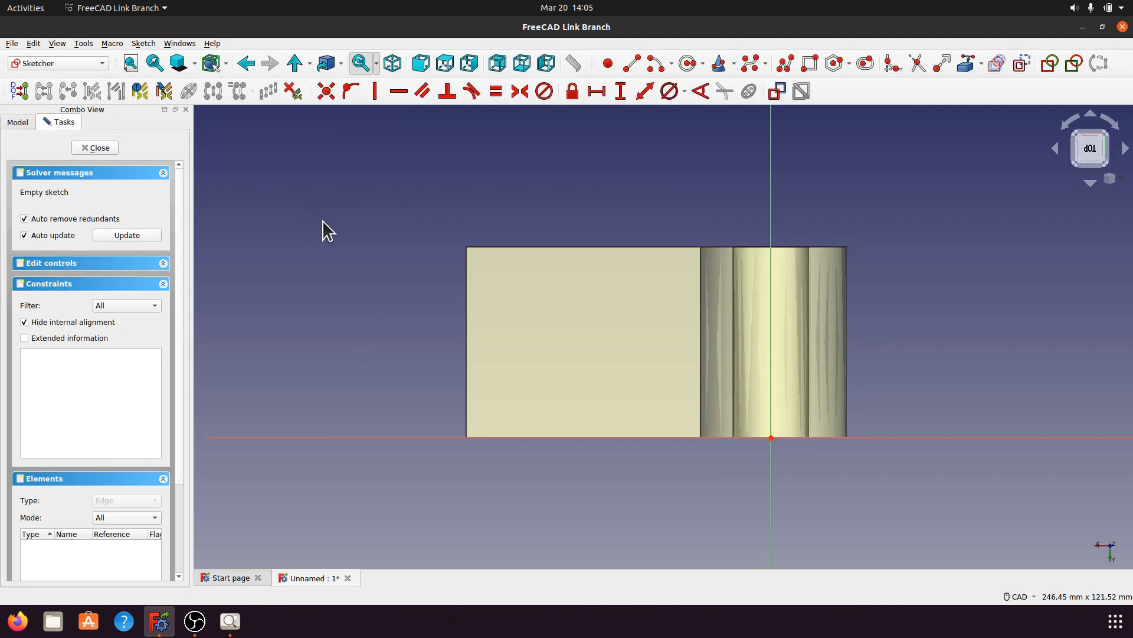
pyautogui.click(785, 64)
pyautogui.click(480, 309)
pyautogui.click(600, 253)
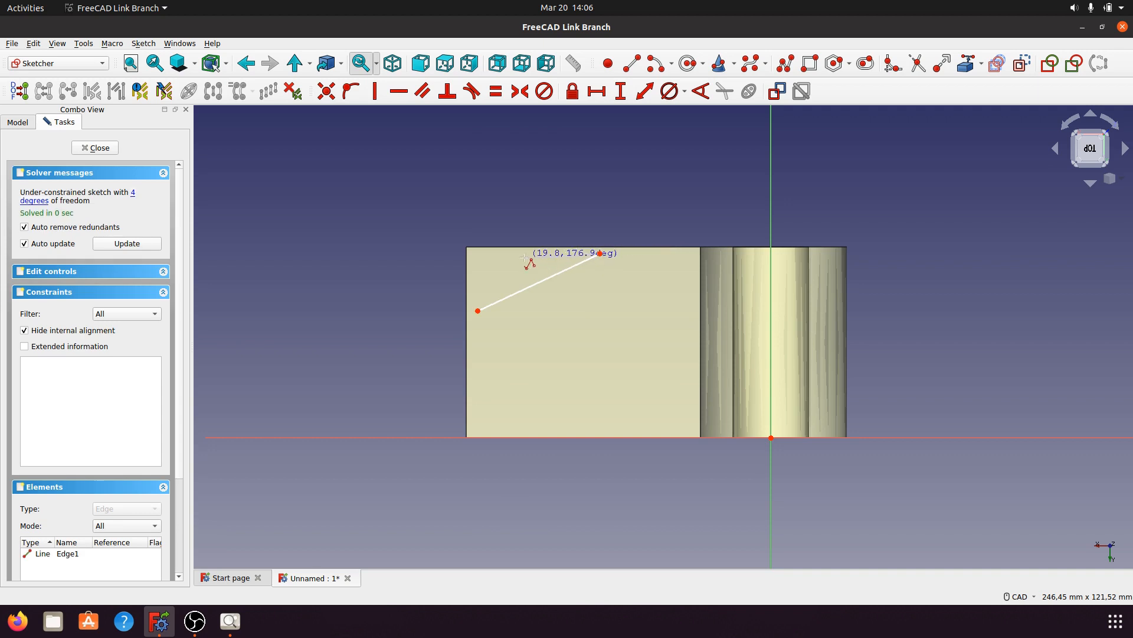
pyautogui.click(475, 254)
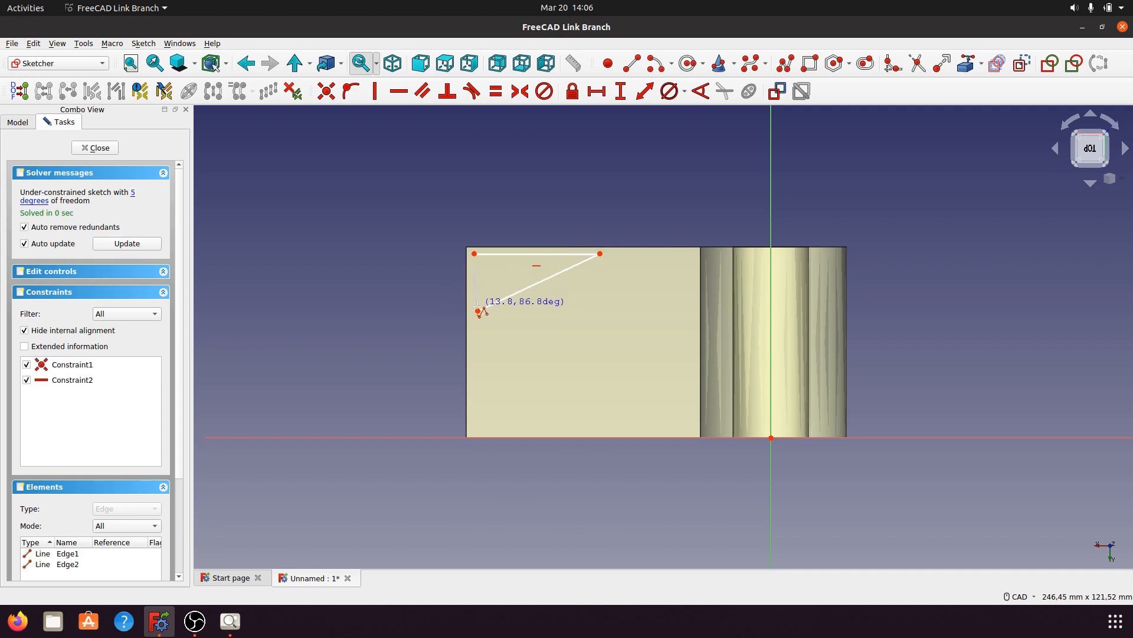
pyautogui.click(478, 311)
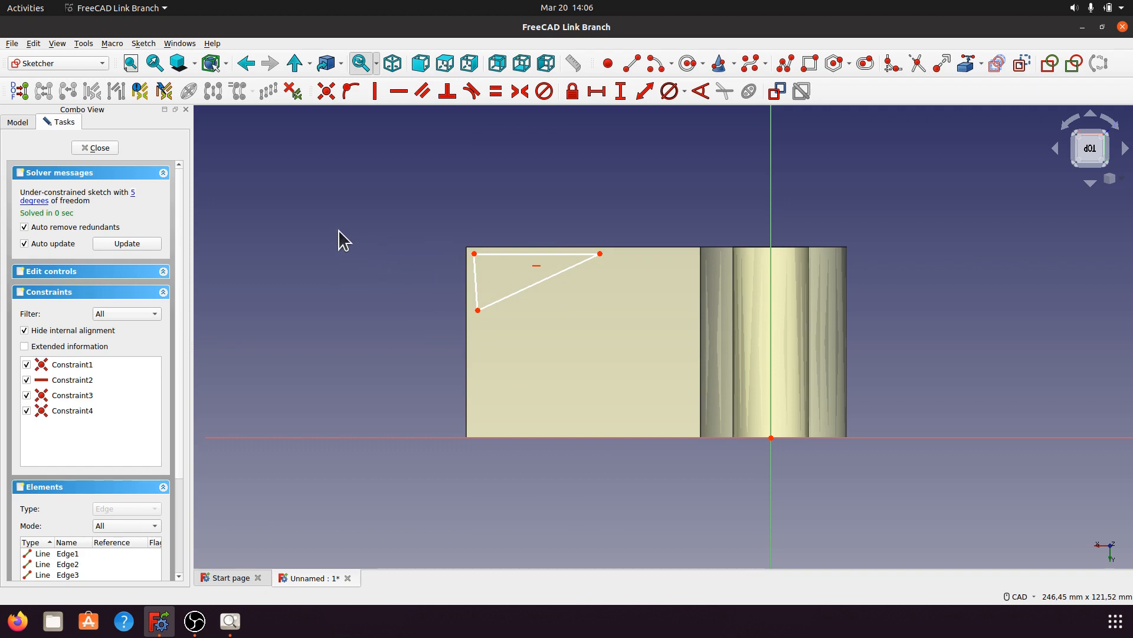
# Step: Close and reopen the triangle sketch, and constrain the triangle's short side near the arm's end to vertical
pyautogui.click(99, 148)
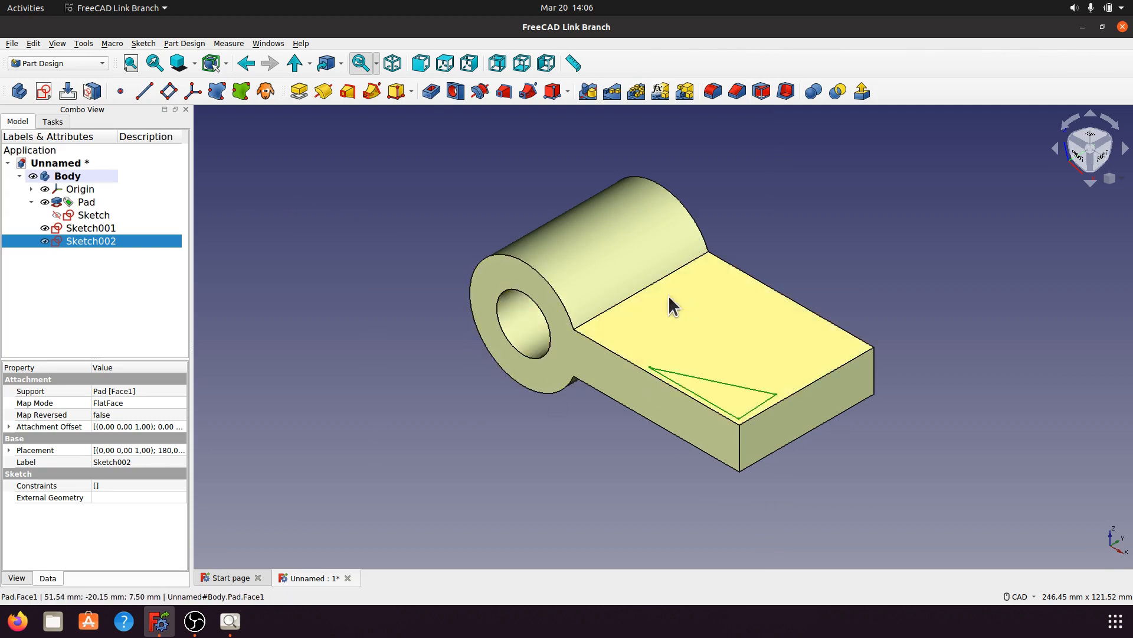
pyautogui.doubleClick(101, 240)
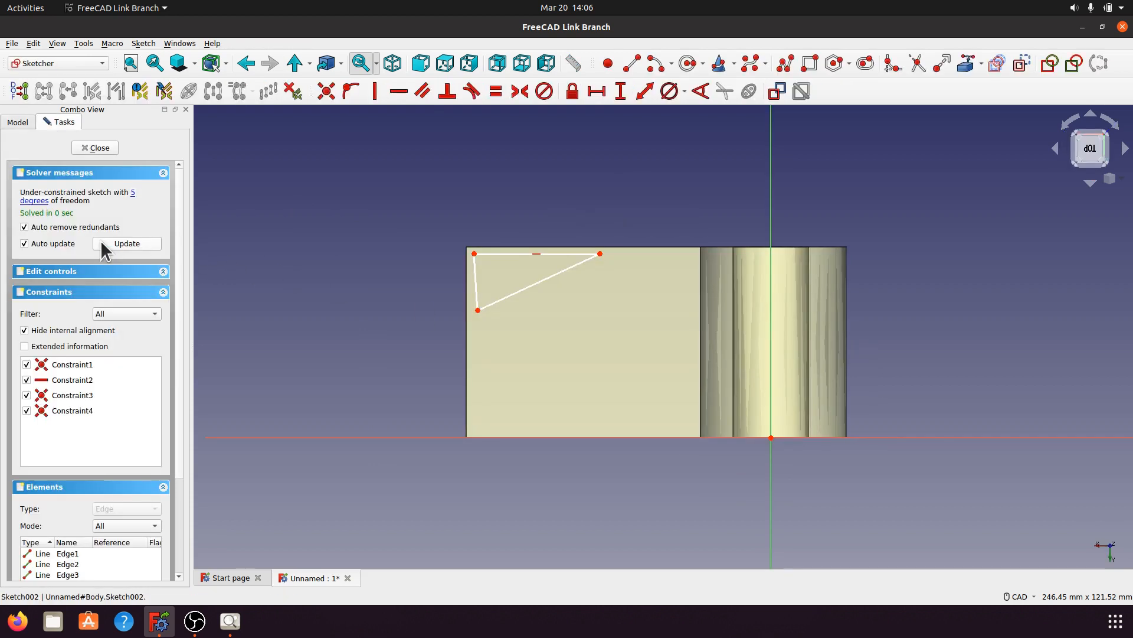
pyautogui.click(475, 292)
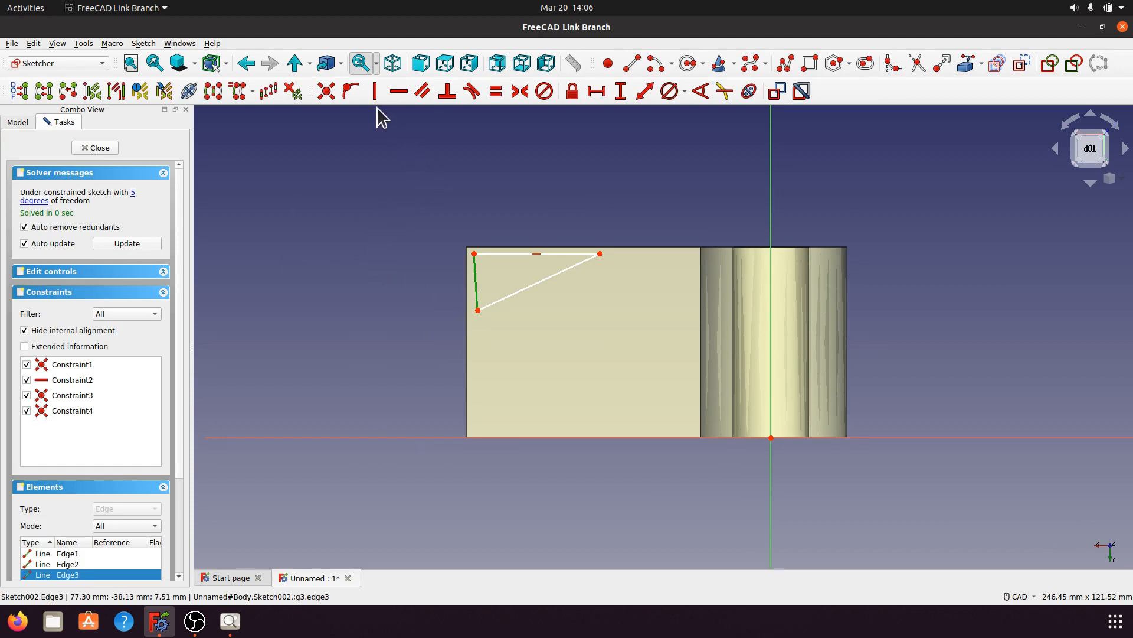
pyautogui.click(375, 91)
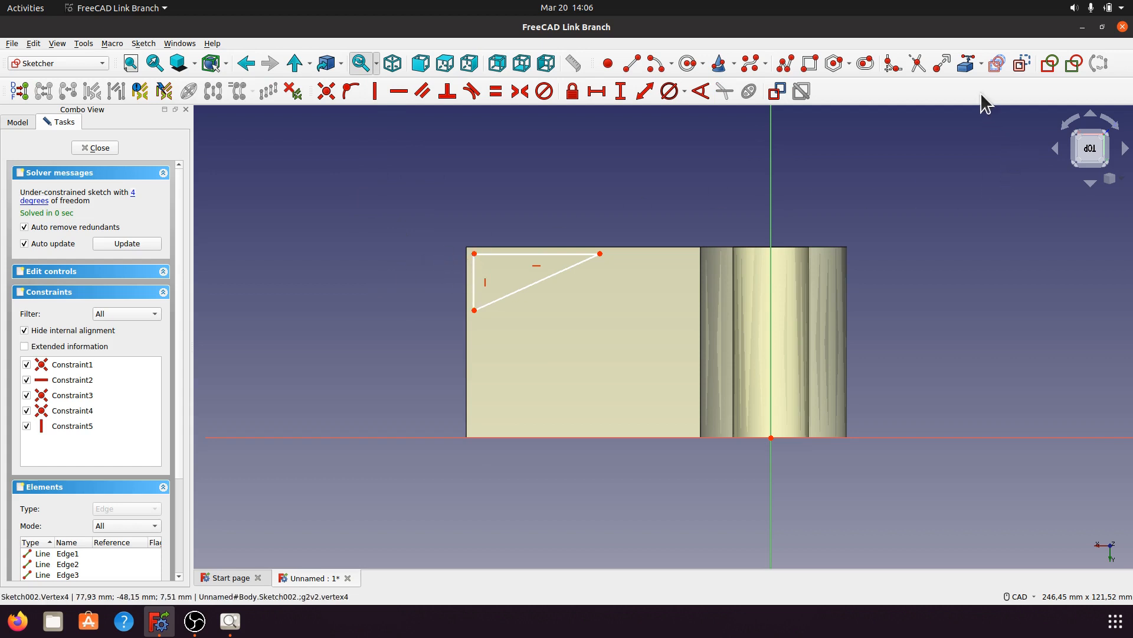
# Step: Project the arm's end edge as external geometry and make the triangle's right-angle corner coincident with the arm's corner
pyautogui.click(966, 66)
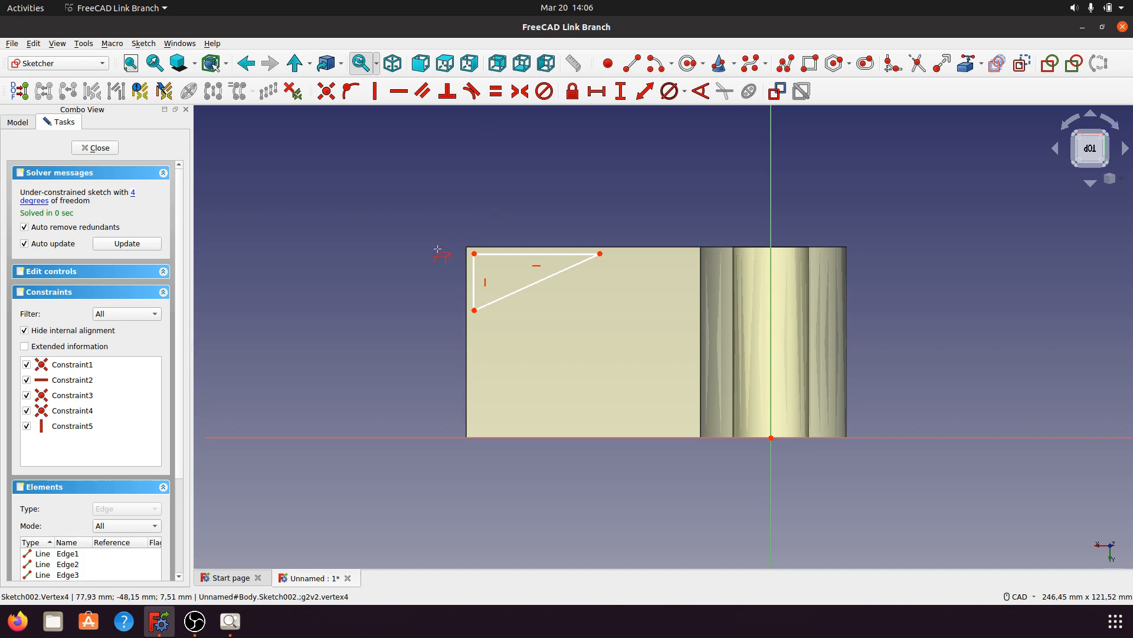
pyautogui.click(466, 270)
pyautogui.rightClick(412, 272)
pyautogui.click(473, 253)
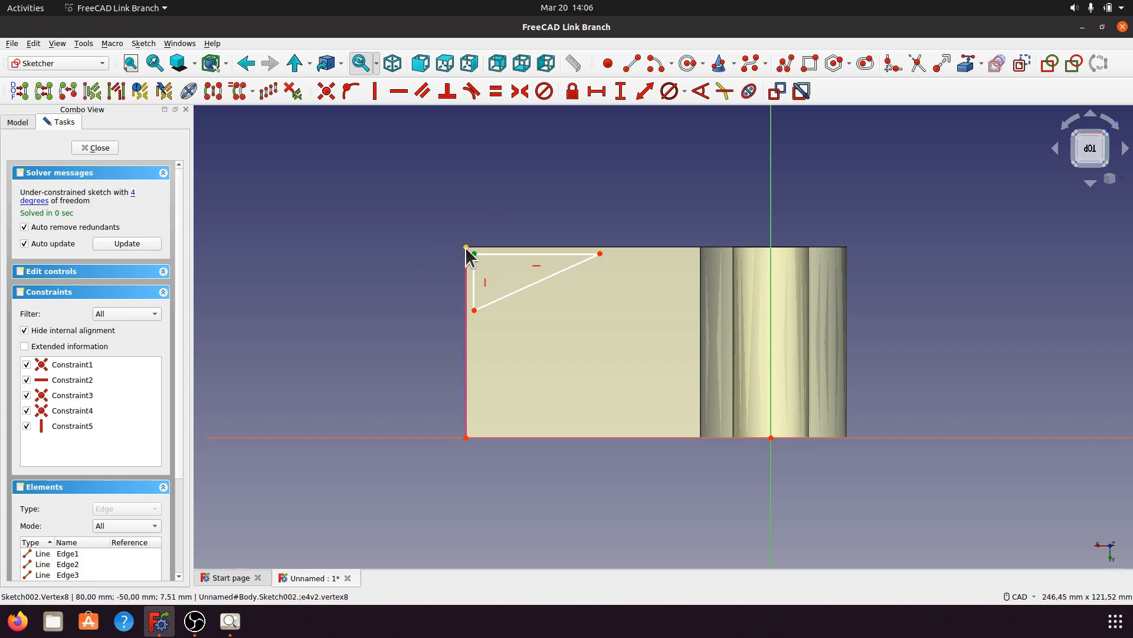
pyautogui.click(466, 247)
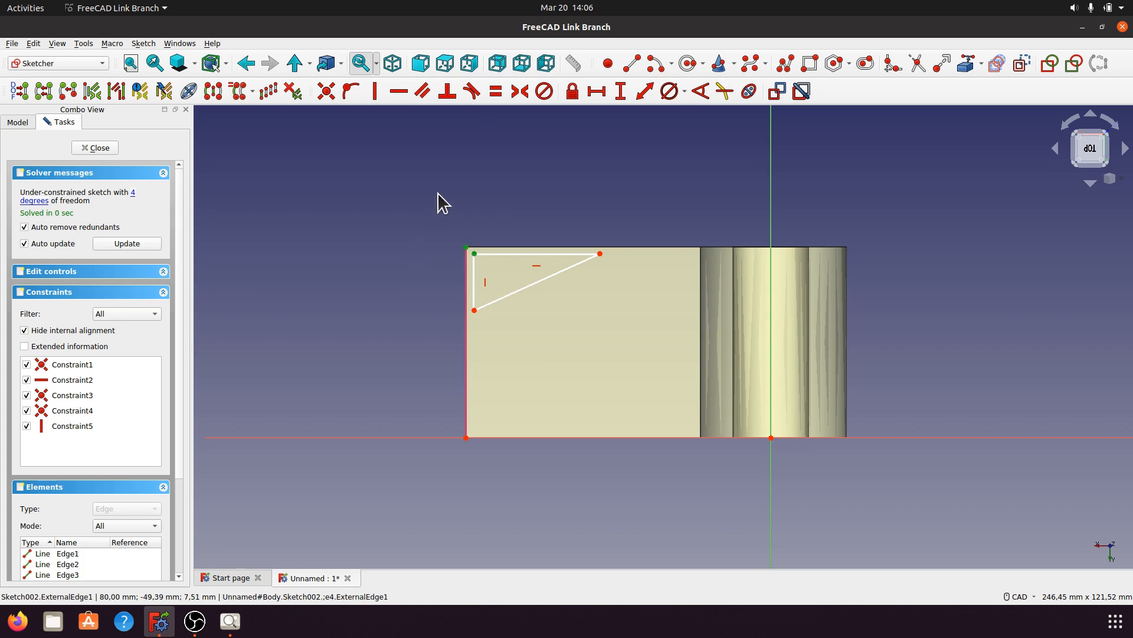
pyautogui.click(326, 92)
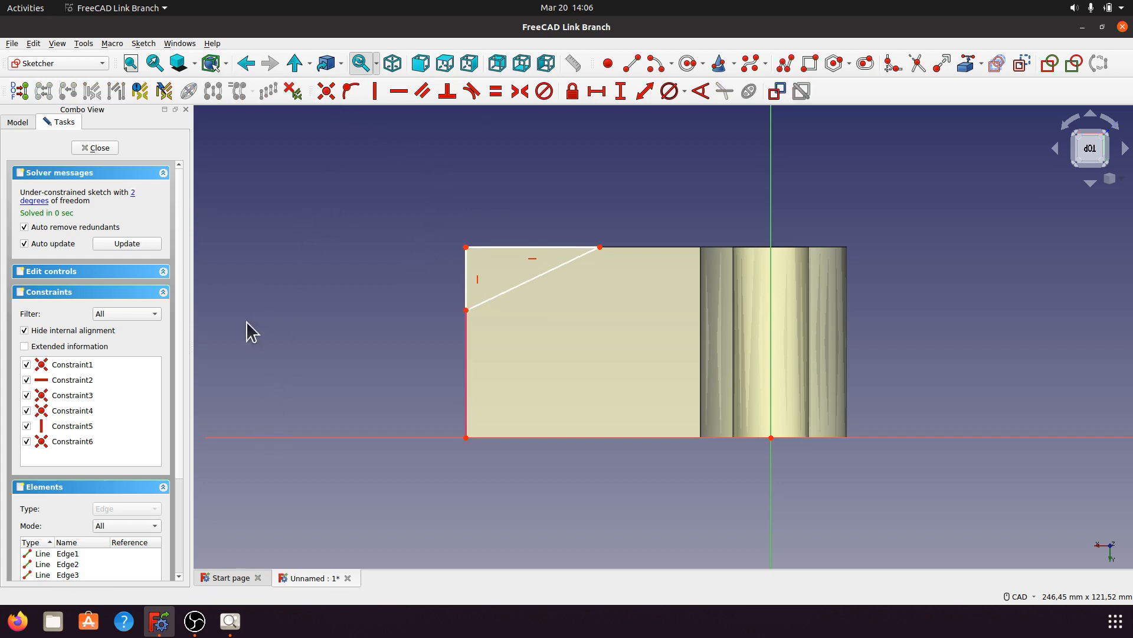
# Step: Check the dimensions in reference drawing a005.png in Image Viewer and constrain the triangle's horizontal side to 50 mm
pyautogui.click(230, 620)
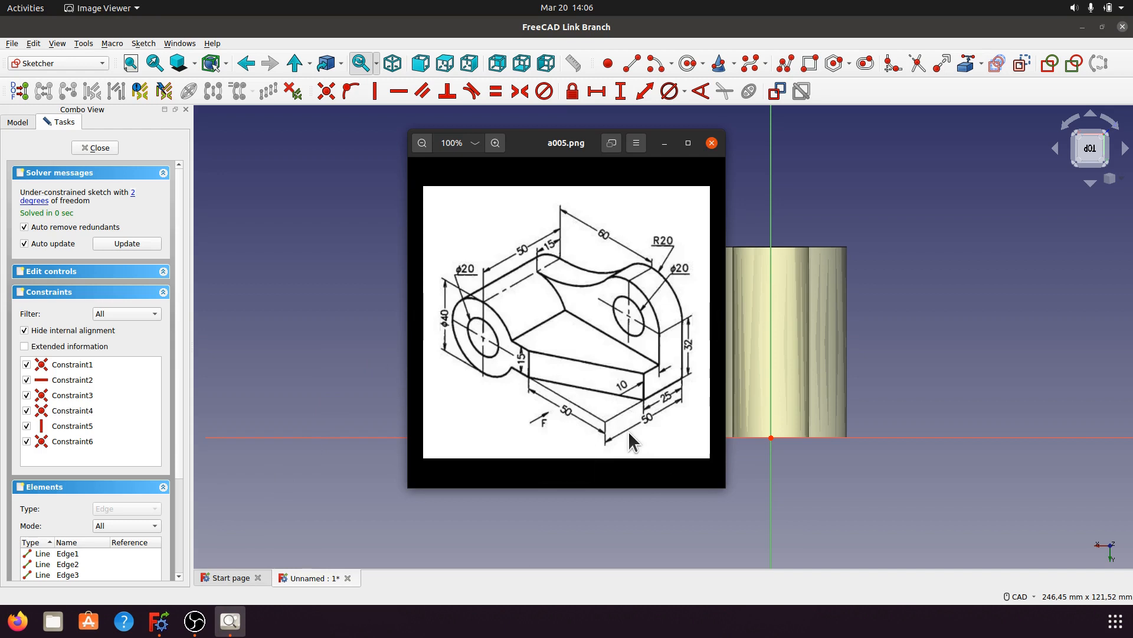
pyautogui.click(664, 142)
pyautogui.click(505, 248)
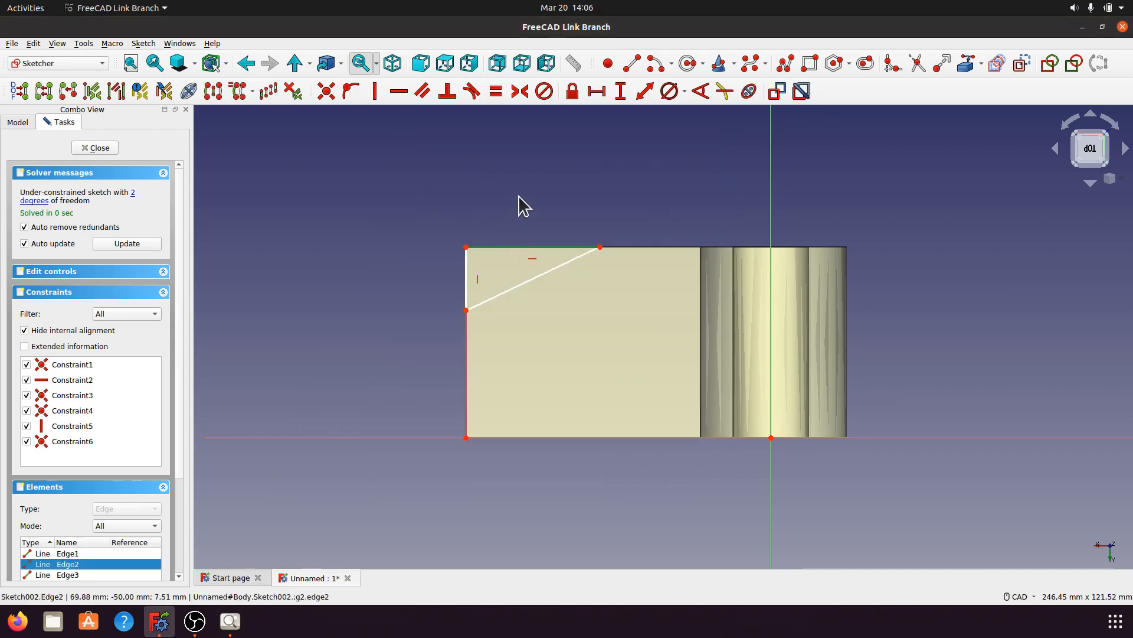
pyautogui.press('l')
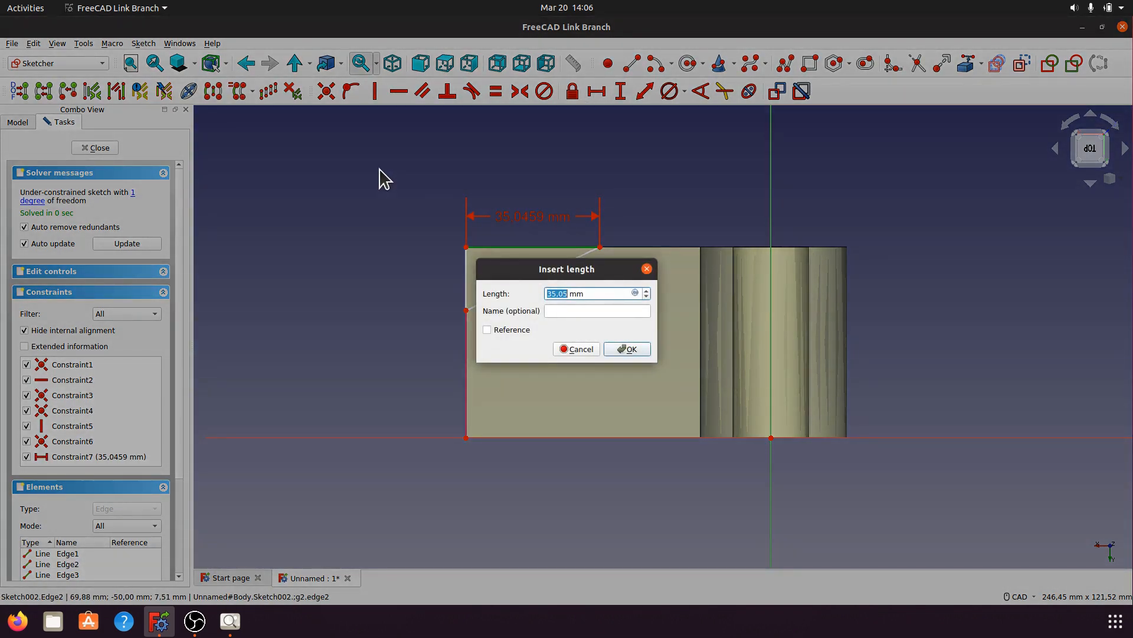
pyautogui.write('50')
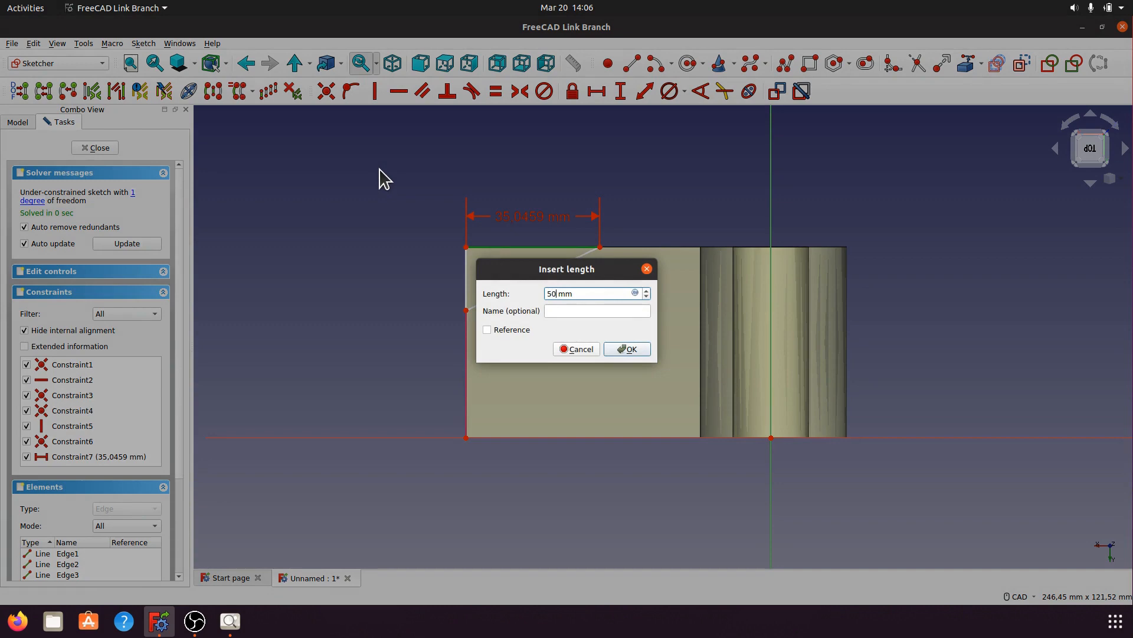
pyautogui.click(629, 353)
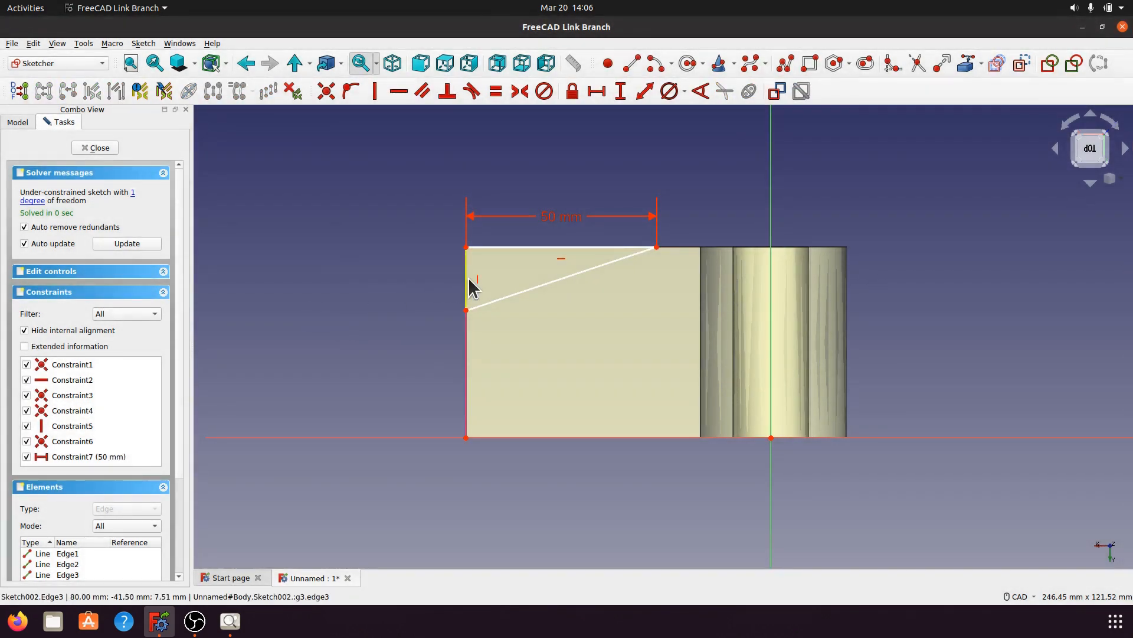
# Step: Constrain the triangle's vertical side to 25 mm and close the sketch
pyautogui.click(471, 285)
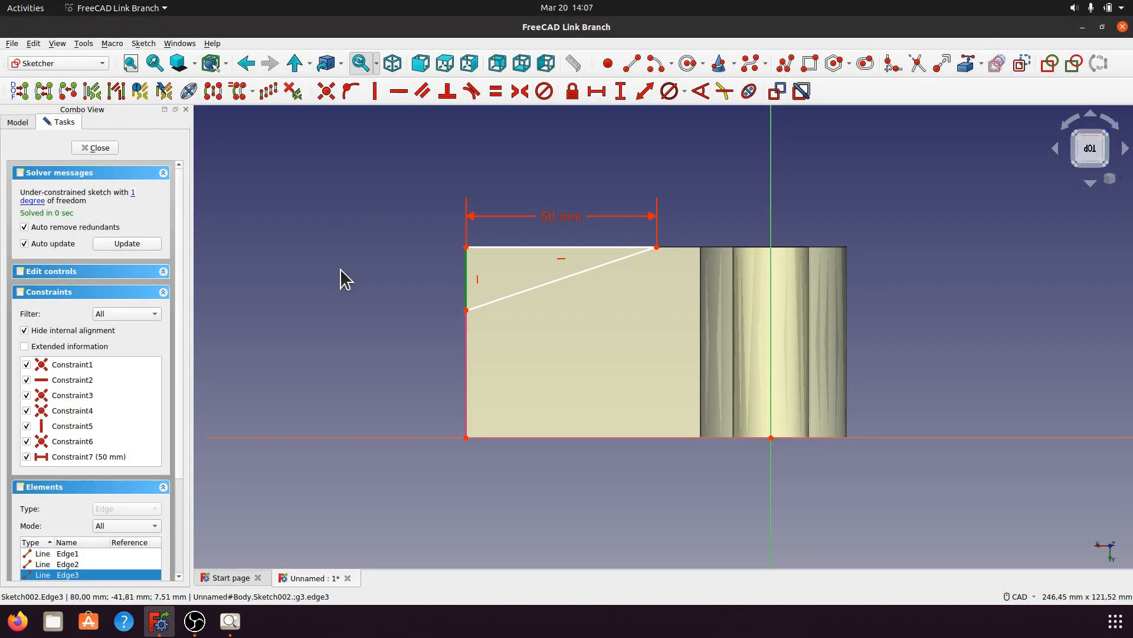
pyautogui.click(620, 90)
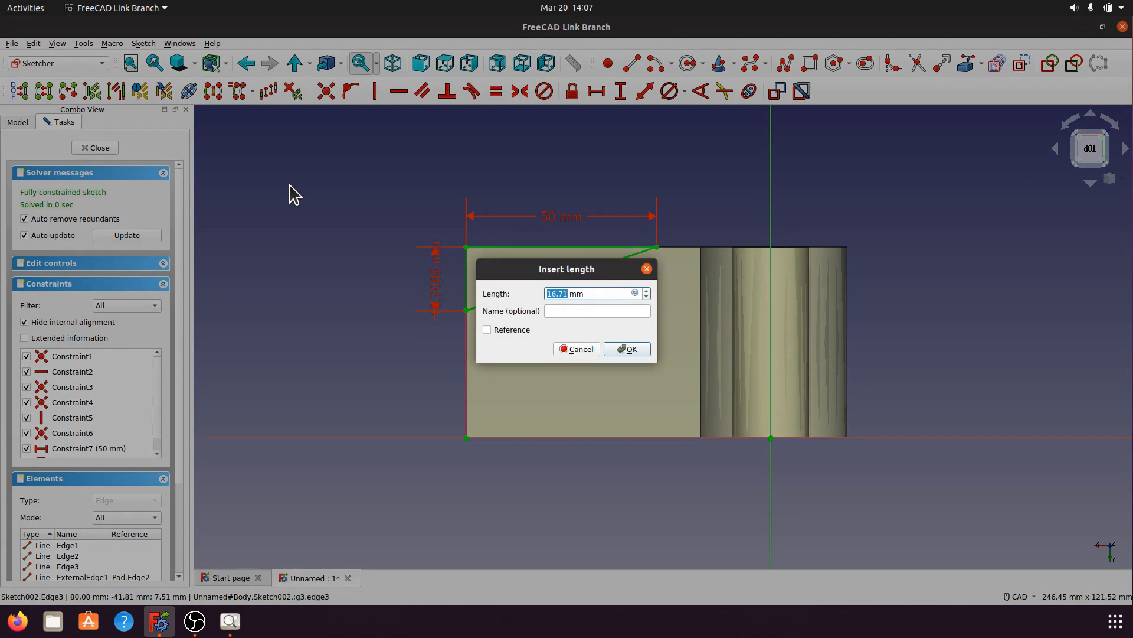
pyautogui.write('25')
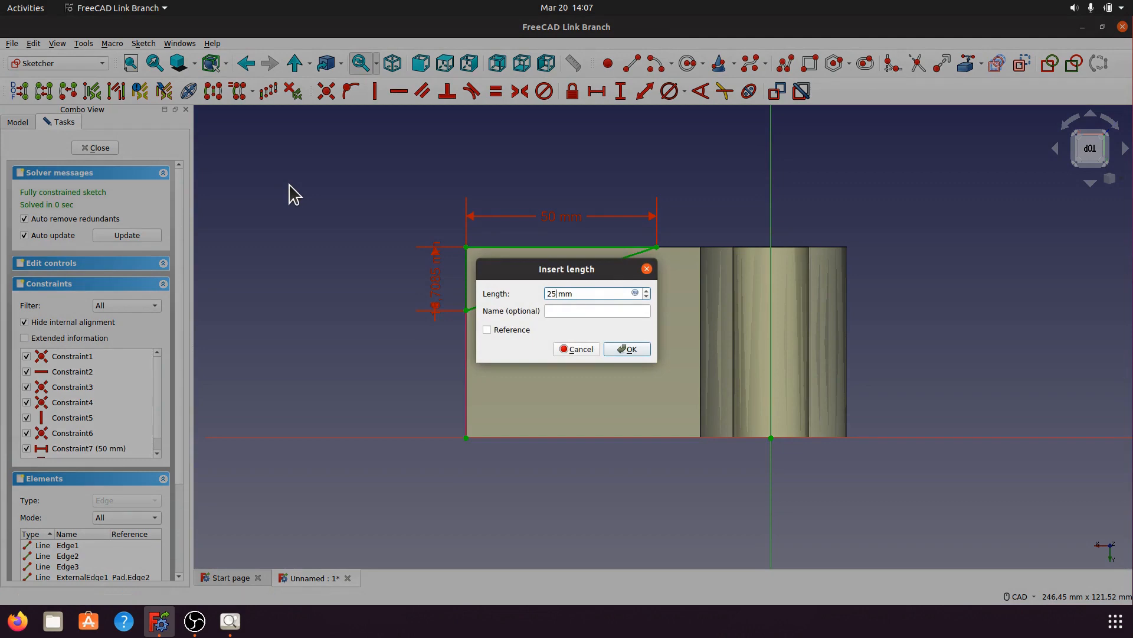
pyautogui.click(608, 350)
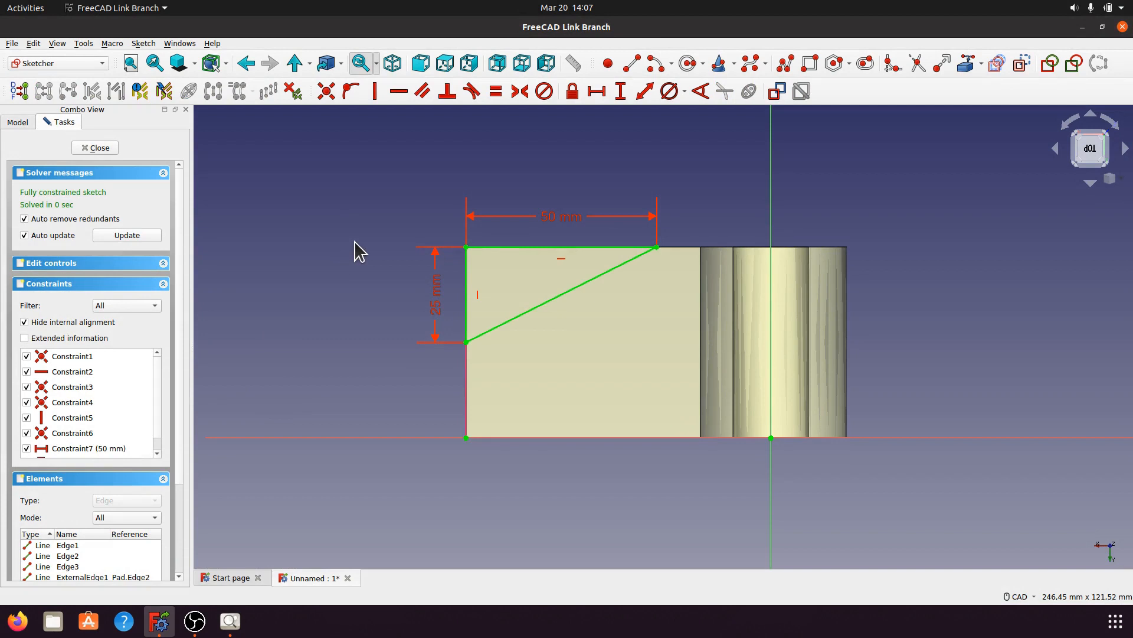
pyautogui.click(94, 148)
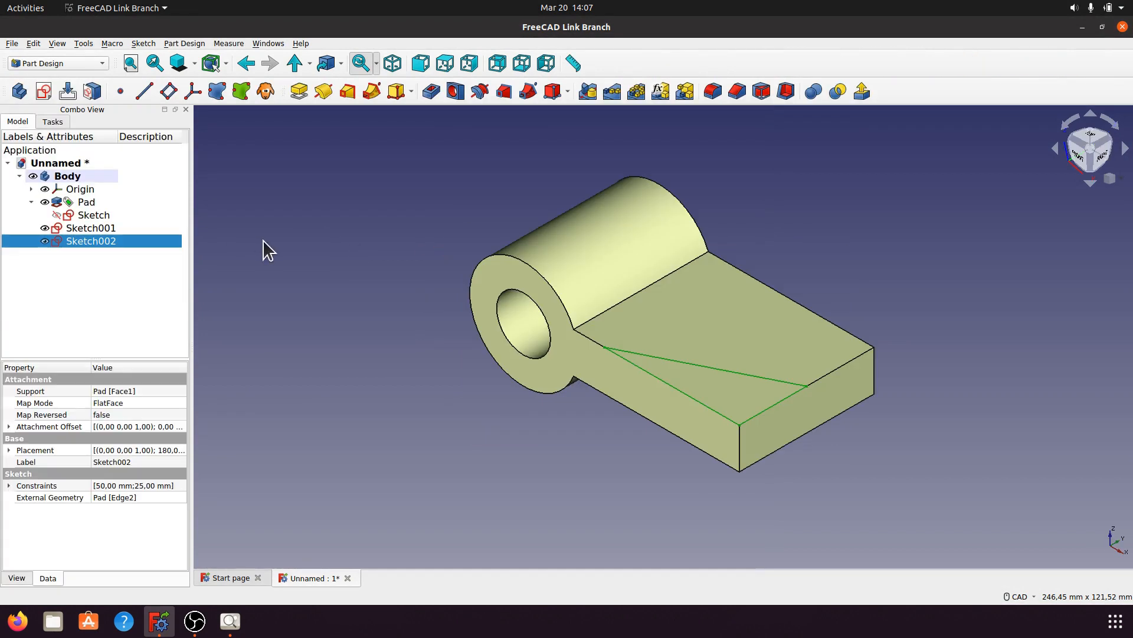
# Step: Pocket the triangle sketch through the arm with the To first type to cut the angled corner
pyautogui.click(431, 91)
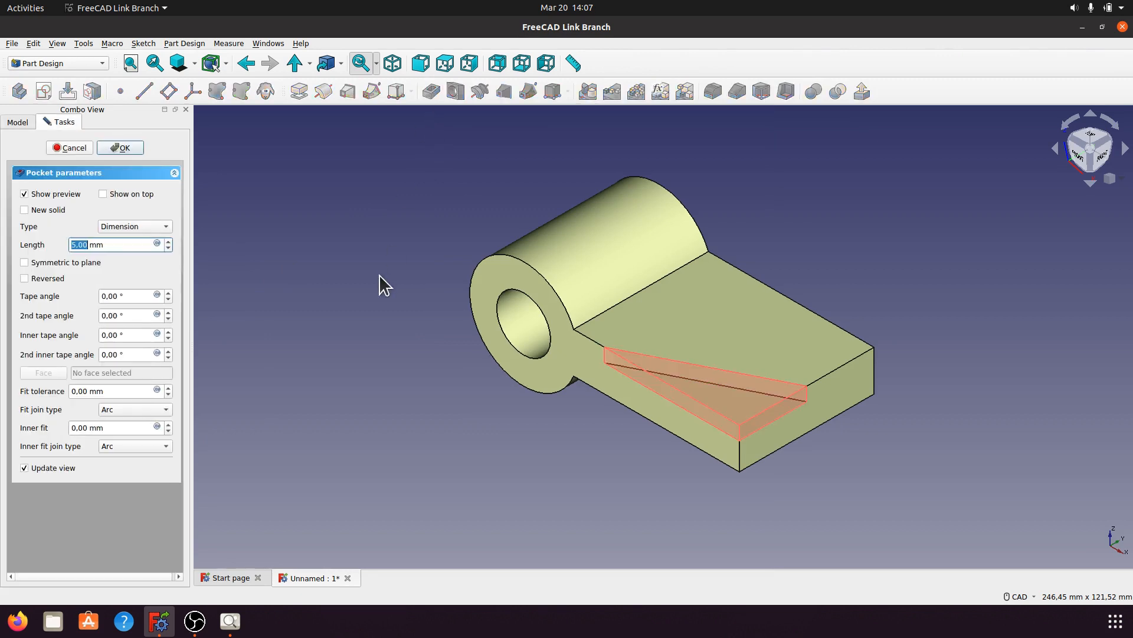
pyautogui.click(164, 228)
pyautogui.click(143, 255)
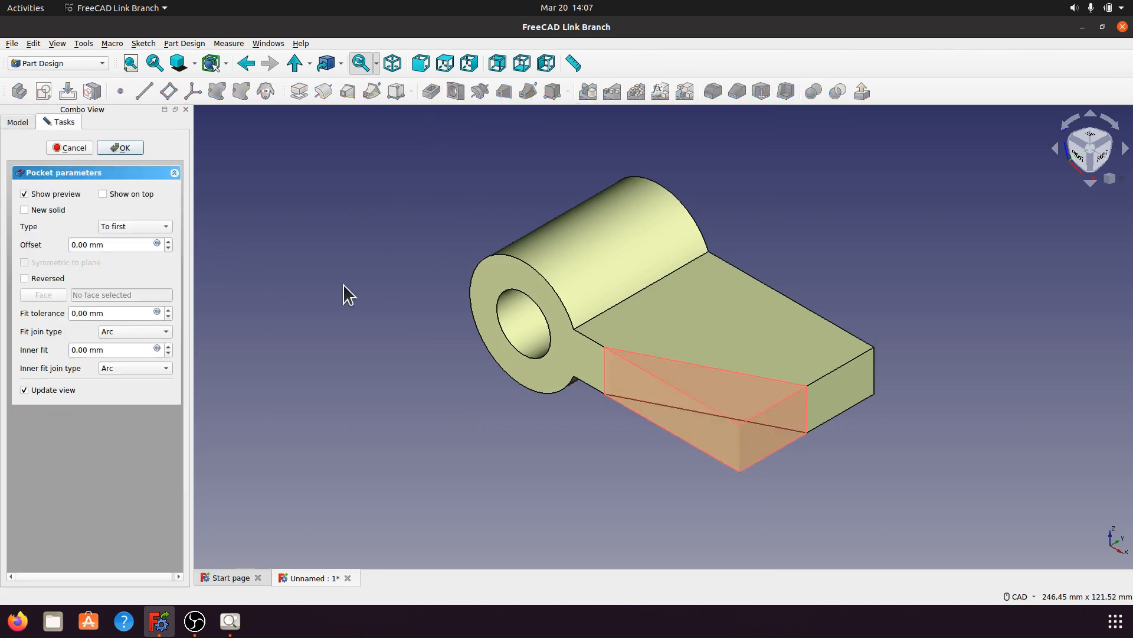
pyautogui.click(132, 149)
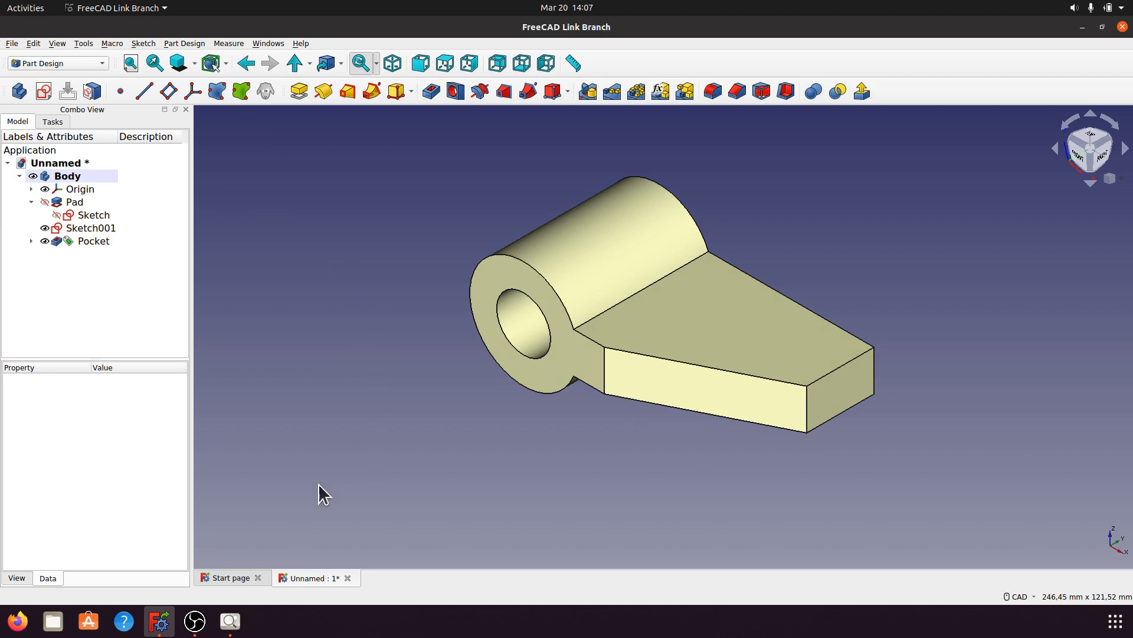
# Step: Examine the upright lug's shape and dimensions in reference drawing a005.png in Image Viewer
pyautogui.click(230, 620)
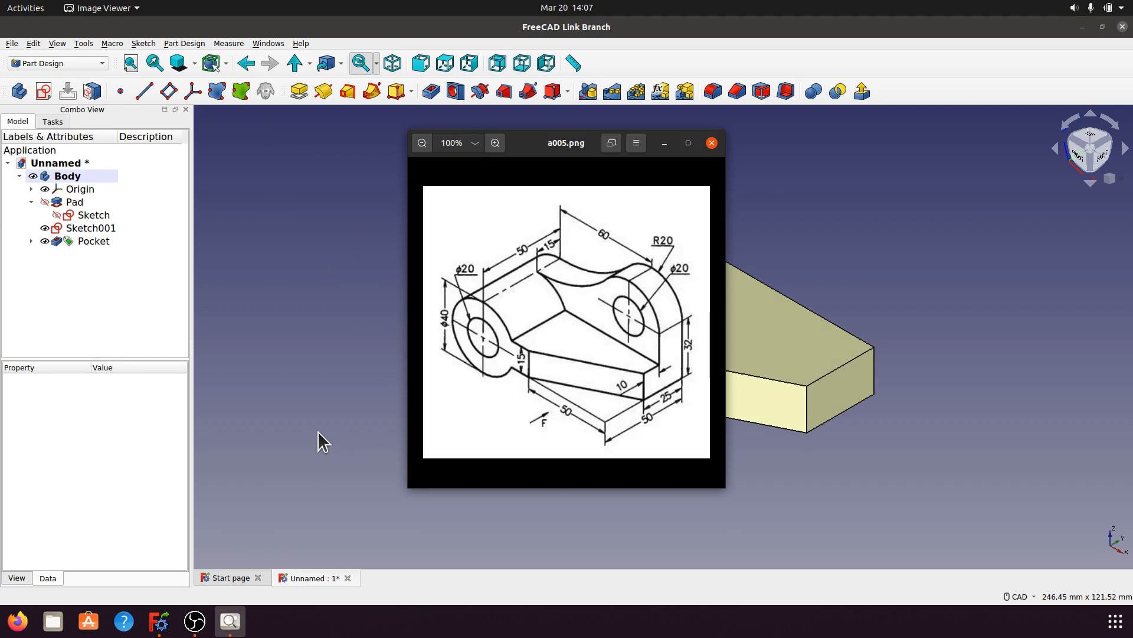
pyautogui.moveTo(691, 369)
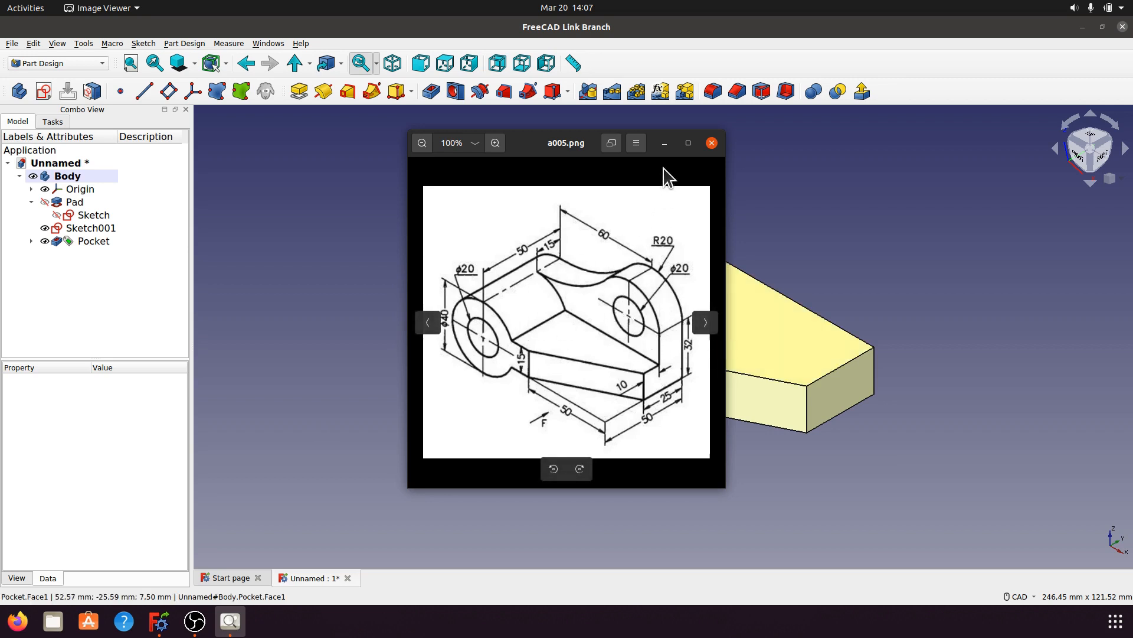
pyautogui.click(665, 143)
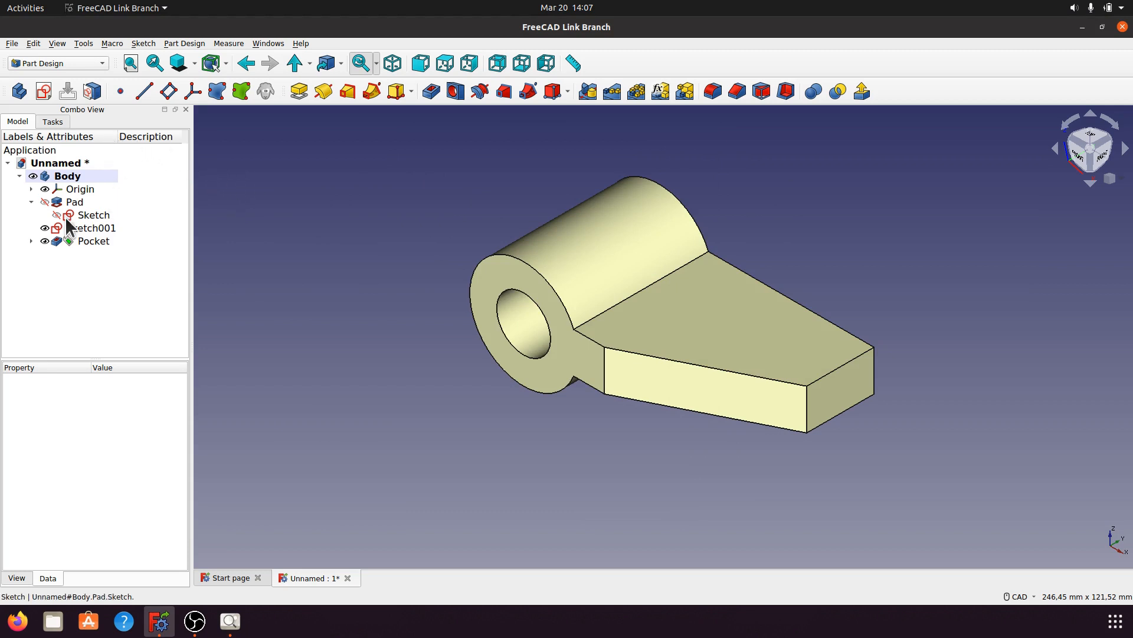
# Step: Make the body's XZ origin plane visible and create a new sketch on it
pyautogui.click(32, 189)
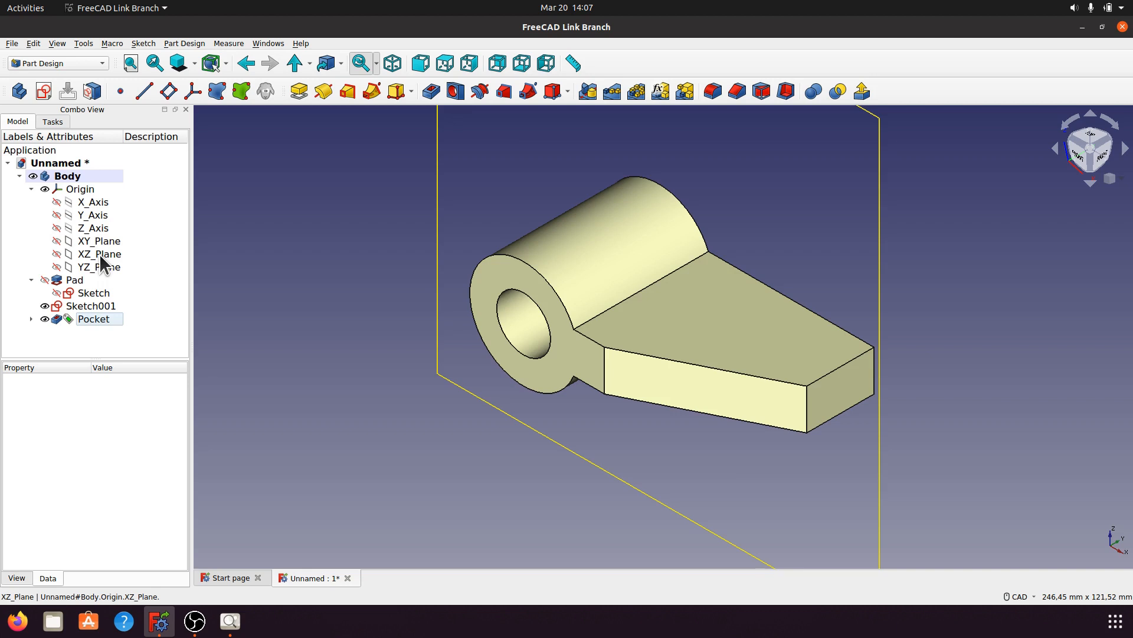
pyautogui.click(100, 255)
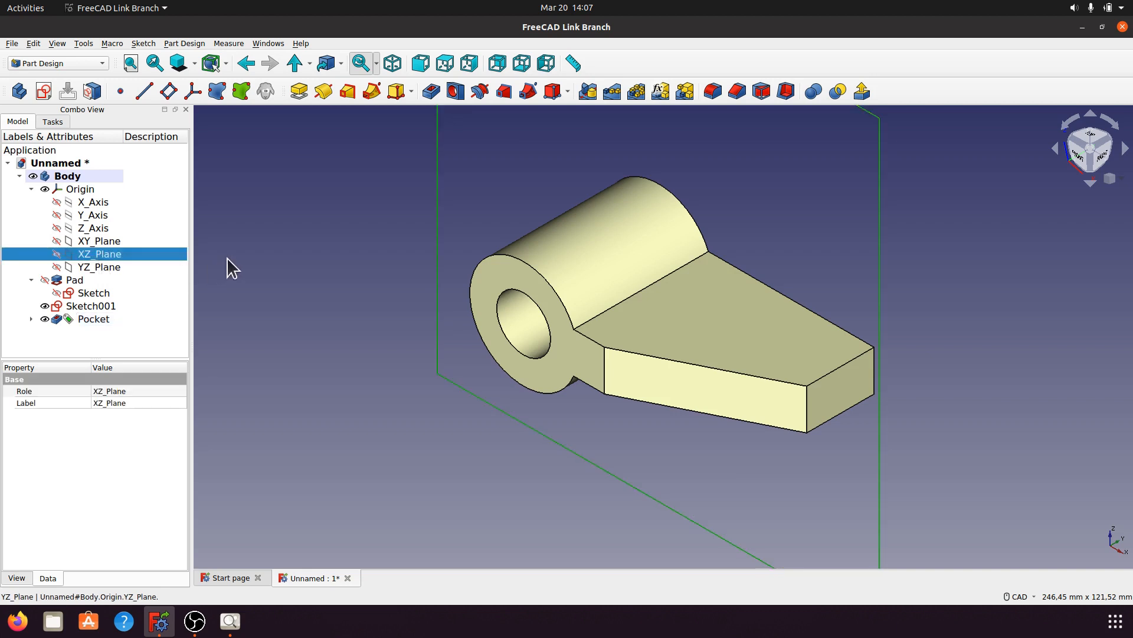
pyautogui.press('space')
pyautogui.click(388, 308)
pyautogui.moveTo(389, 309); pyautogui.dragTo(804, 297, button='middle')
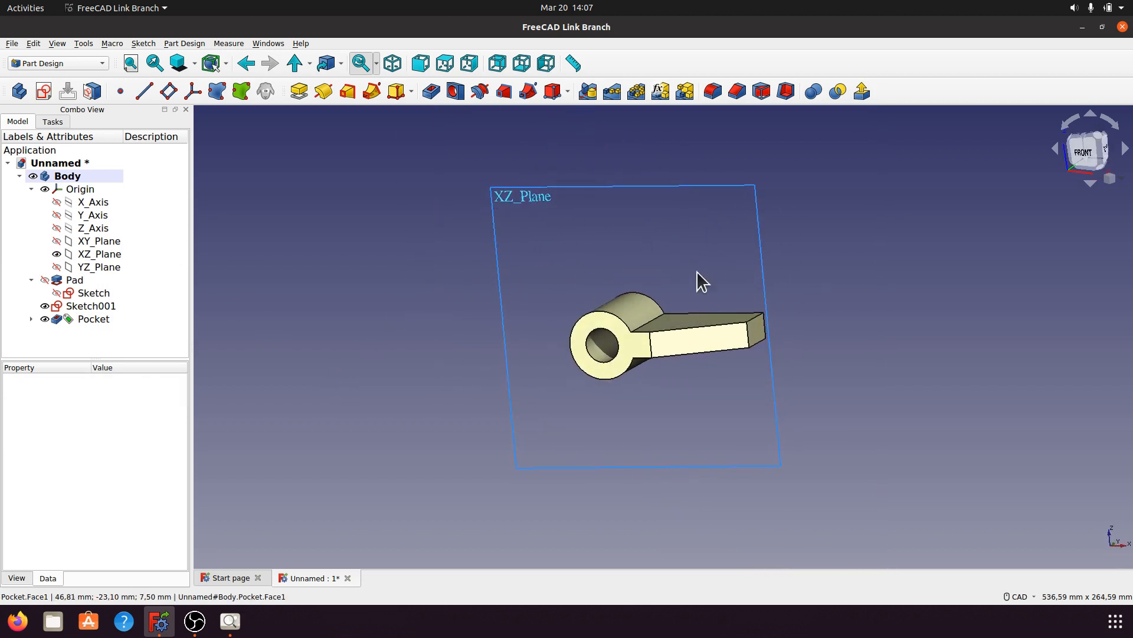
pyautogui.click(538, 197)
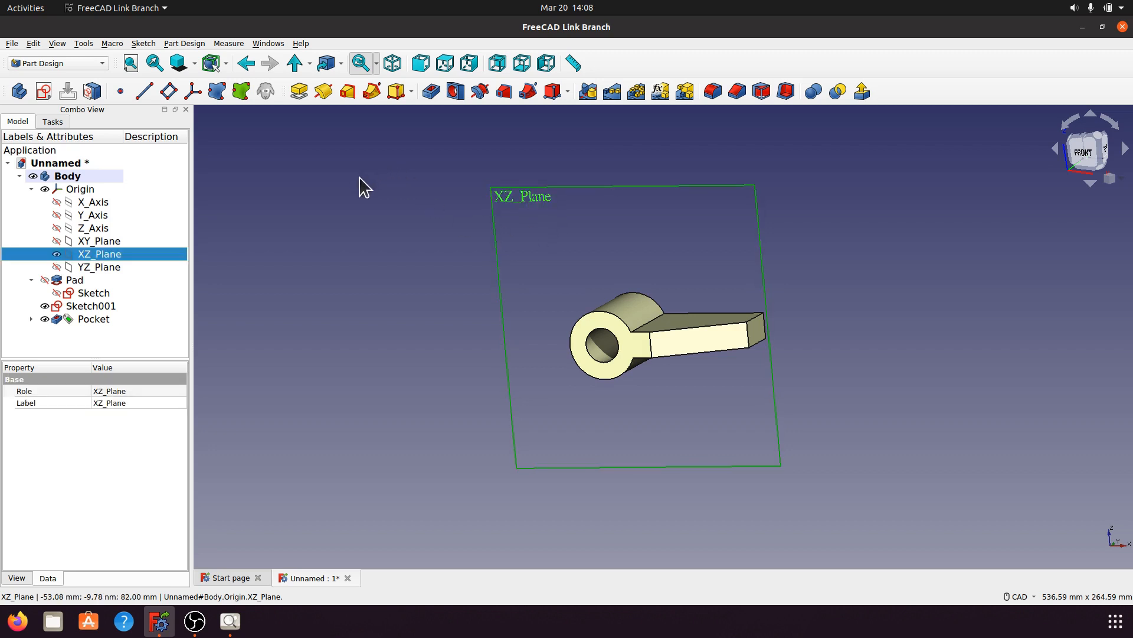
pyautogui.click(43, 91)
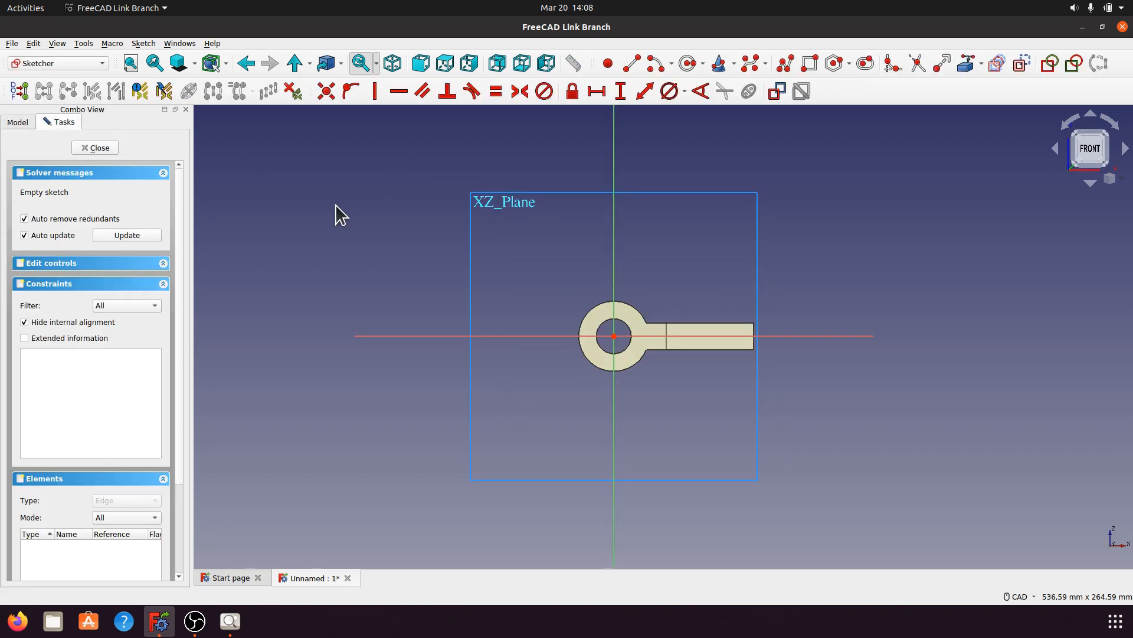
# Step: Sketch an open arc about 17 mm in radius above the arm's outer end, starting level with its centre
pyautogui.scroll(3, 850, 265)
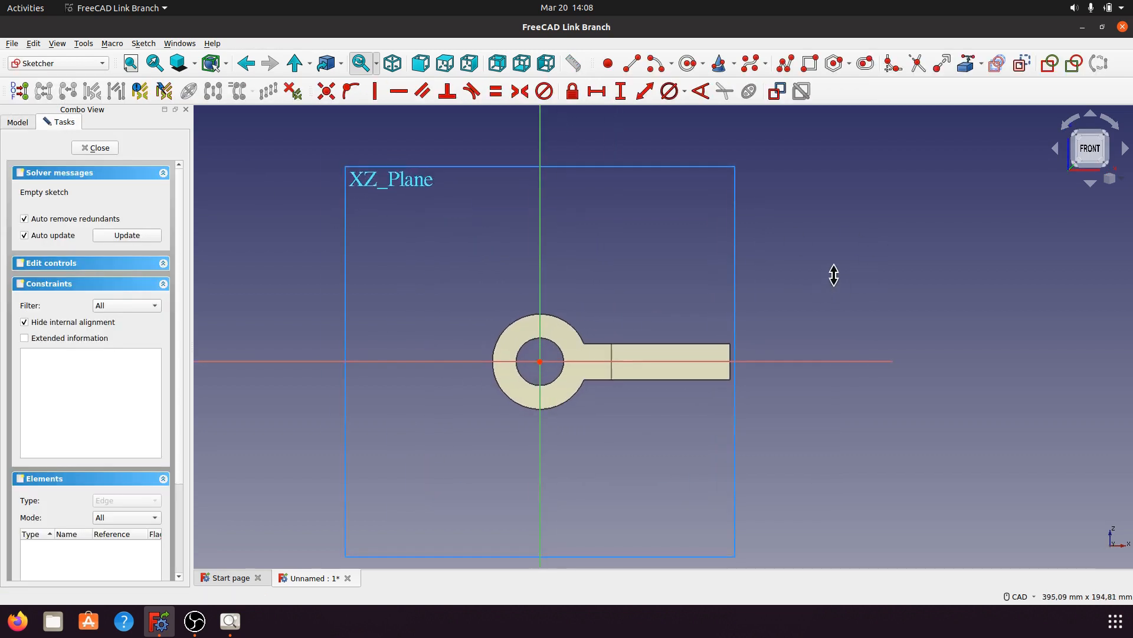
pyautogui.click(654, 65)
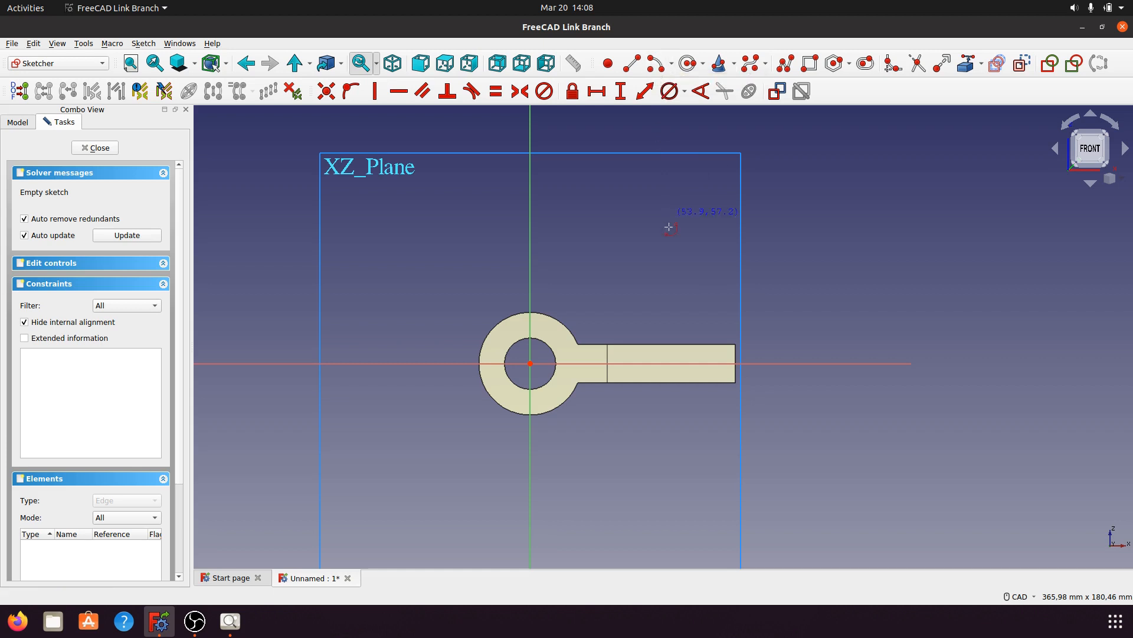
pyautogui.click(692, 301)
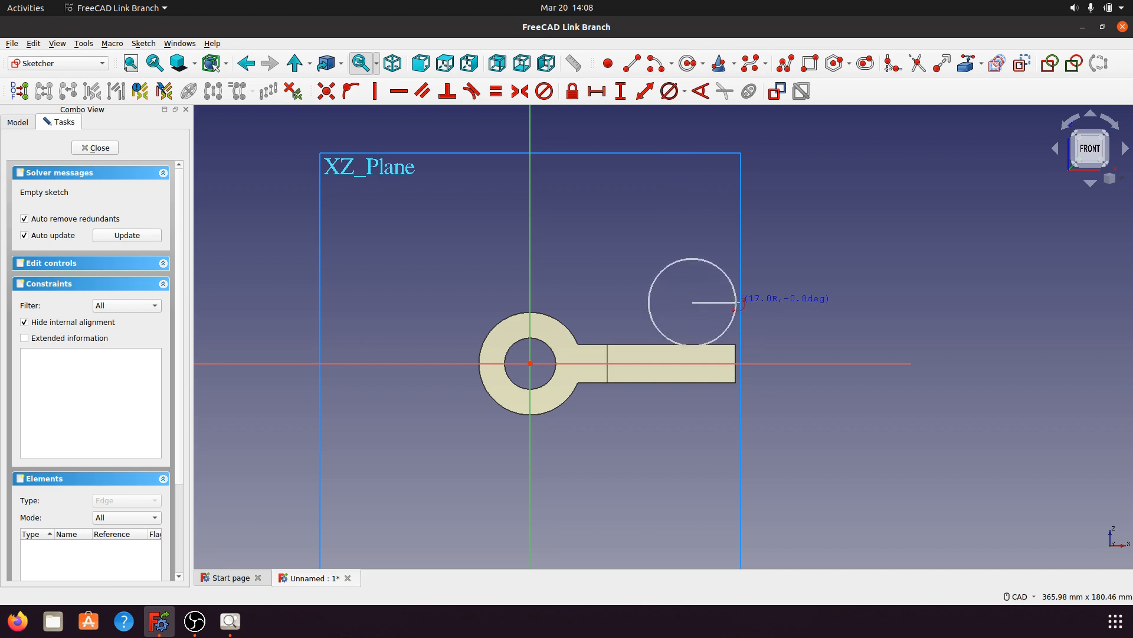
pyautogui.click(736, 300)
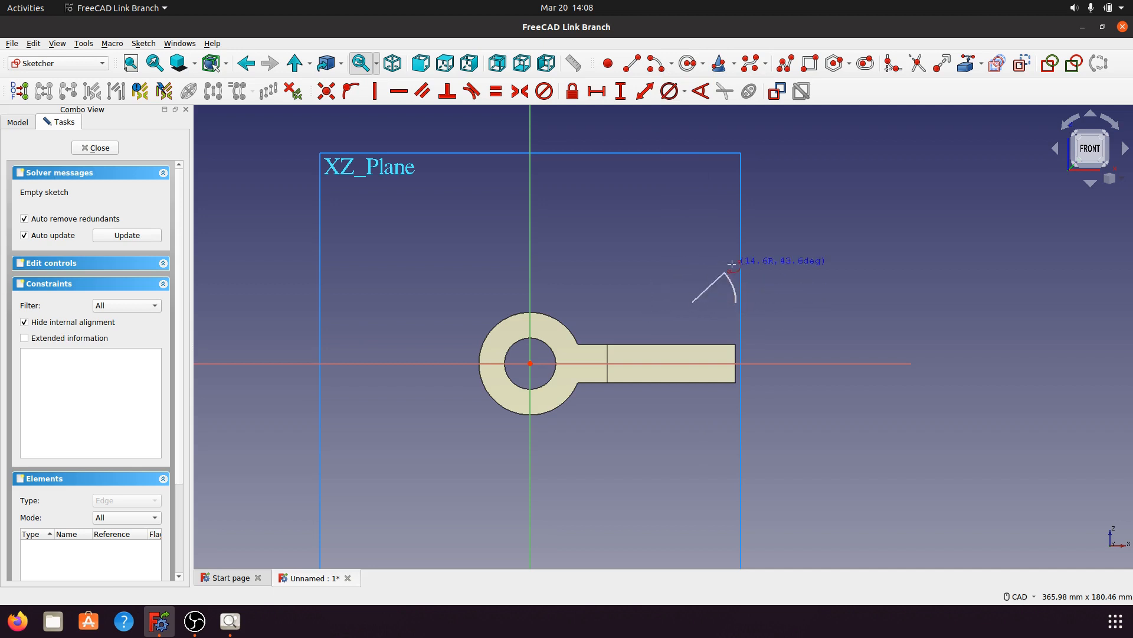
pyautogui.click(646, 254)
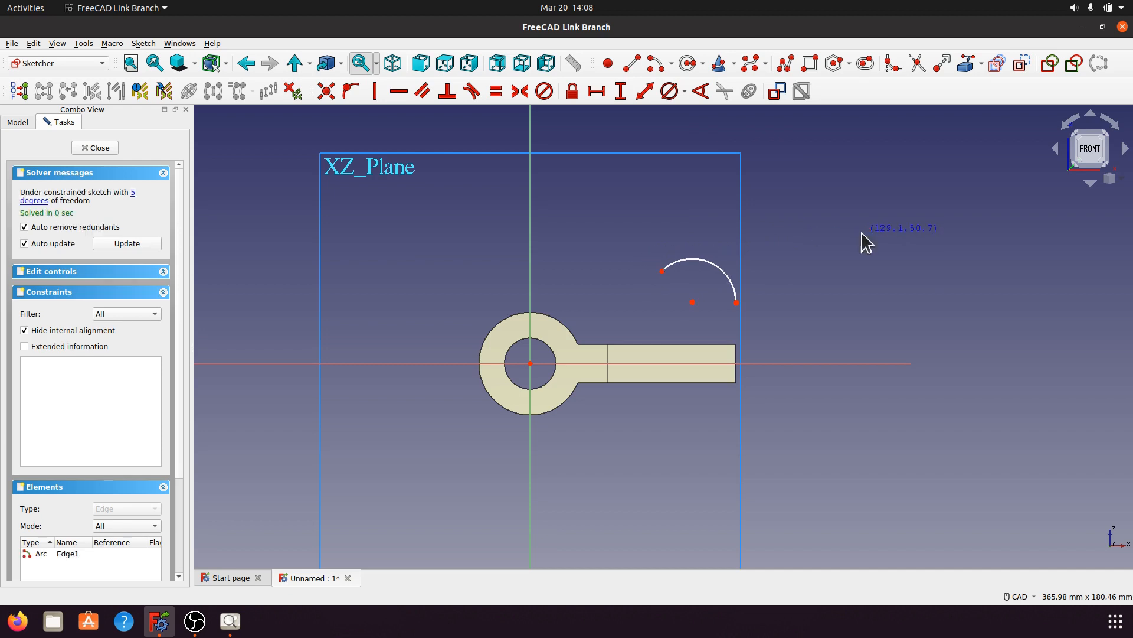
# Step: Project the arm's vertical end edge into the sketch as external geometry
pyautogui.scroll(3, 821, 308)
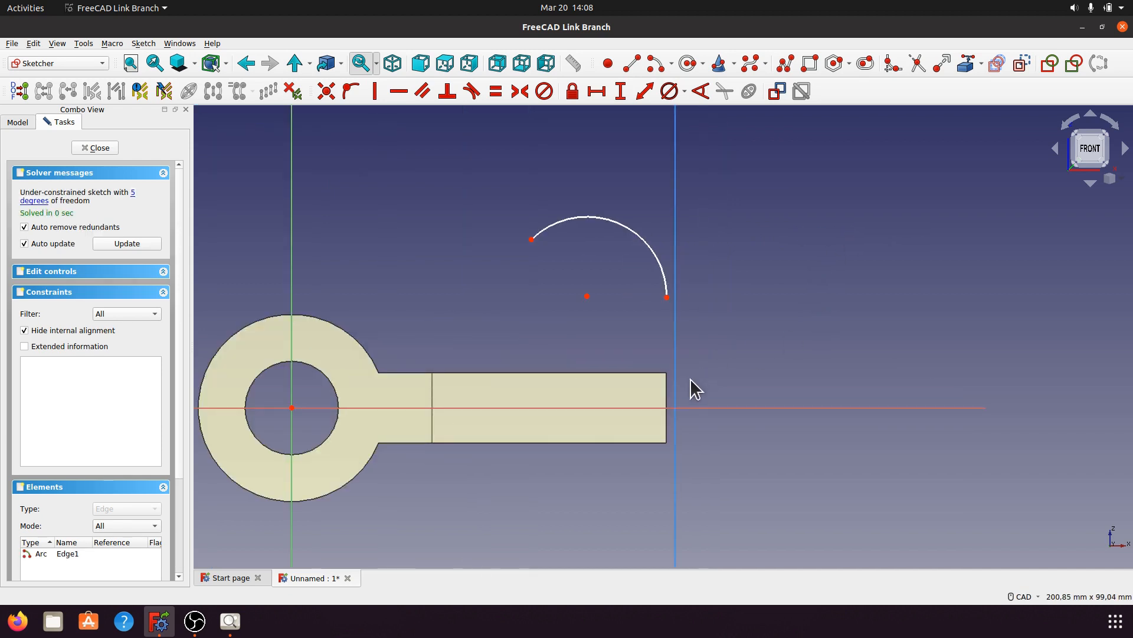
pyautogui.click(967, 64)
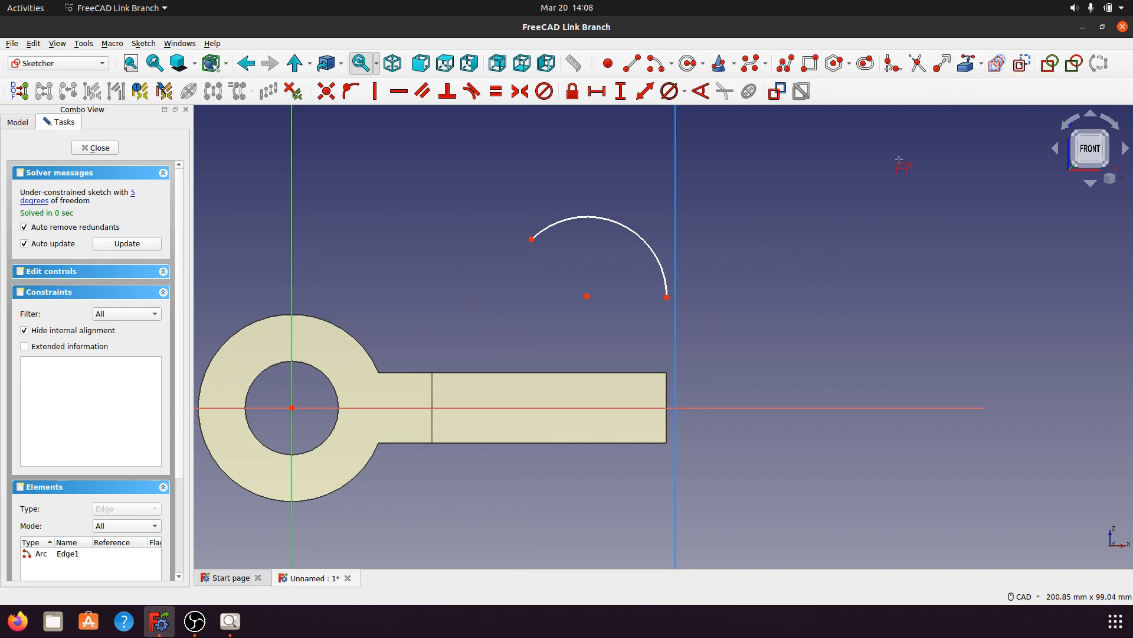
pyautogui.click(668, 387)
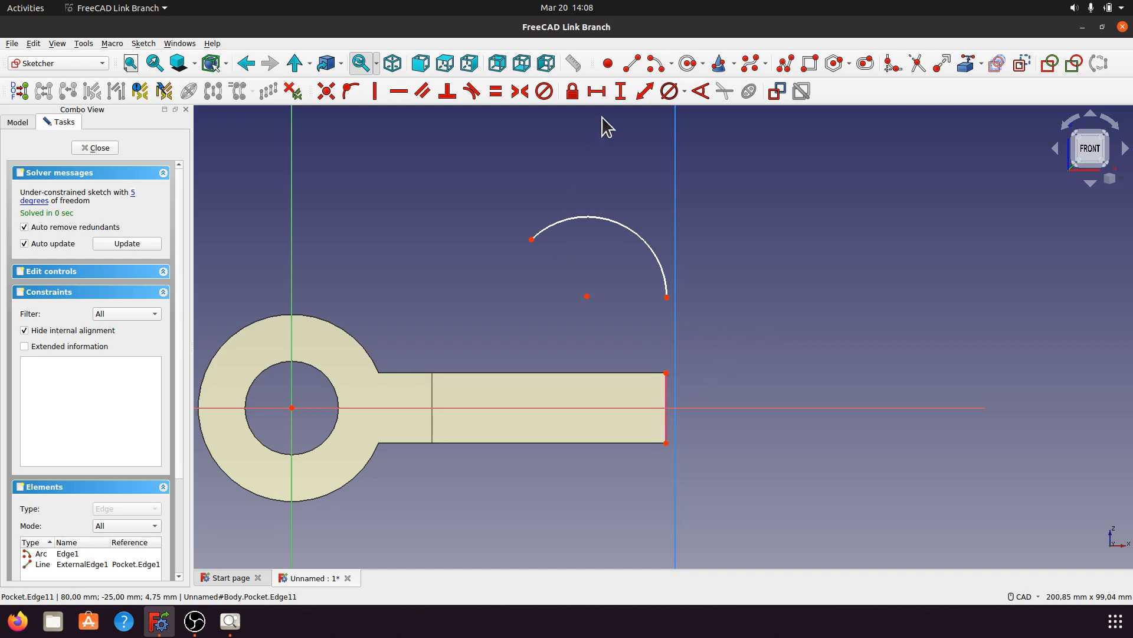
# Step: Draw a vertical line from the arm's upper end corner up to the arc, and join their endpoints with a tangent constraint
pyautogui.click(644, 91)
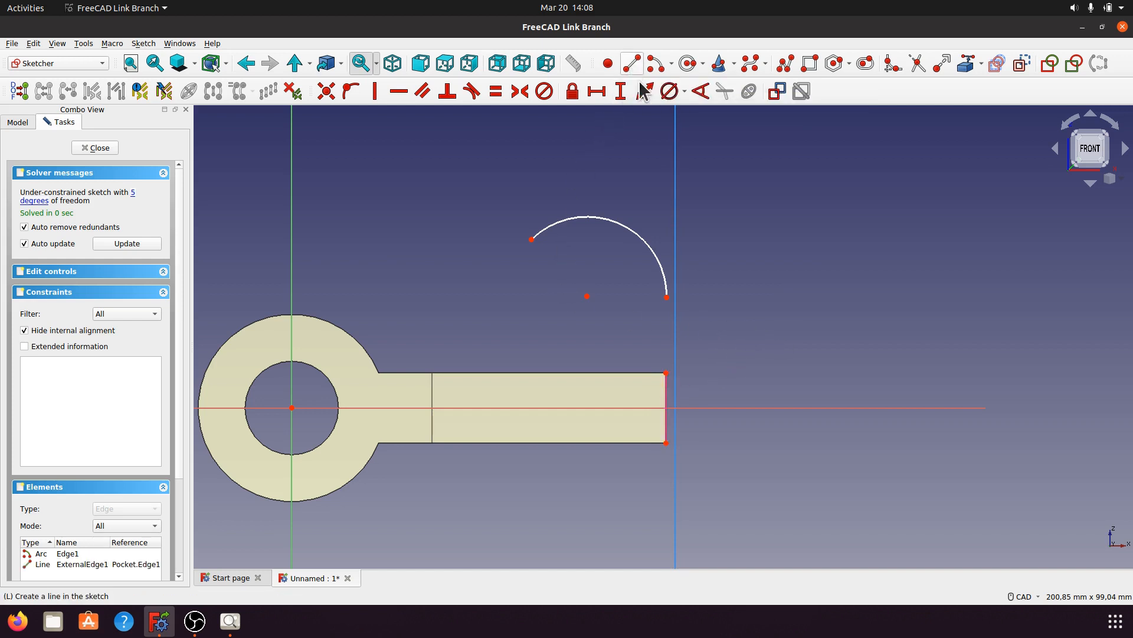
pyautogui.click(666, 373)
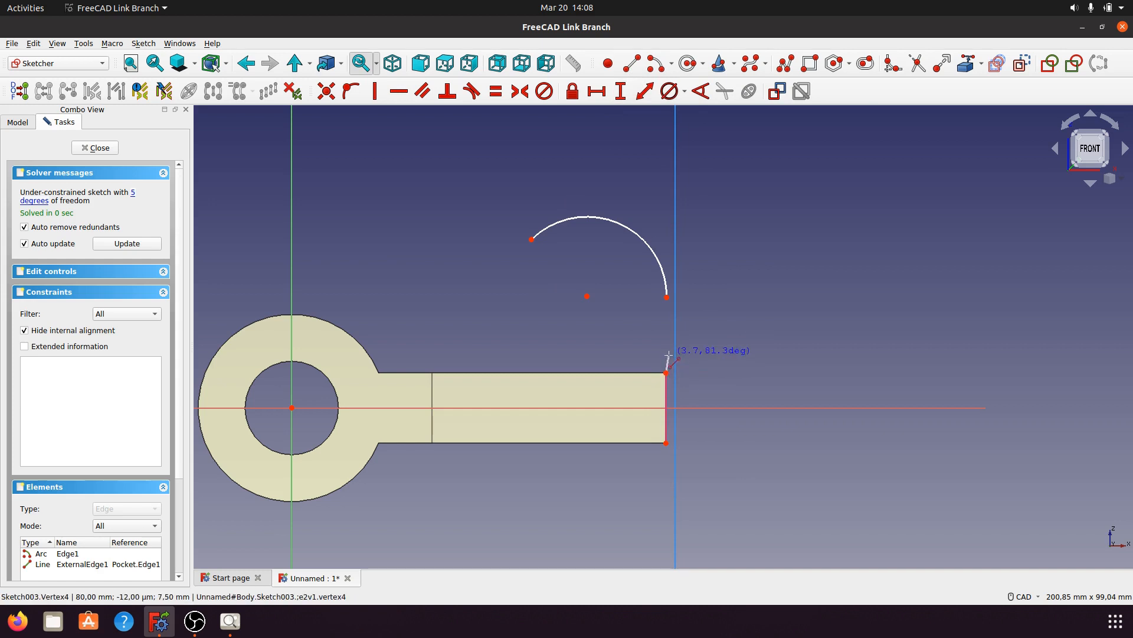
pyautogui.click(667, 305)
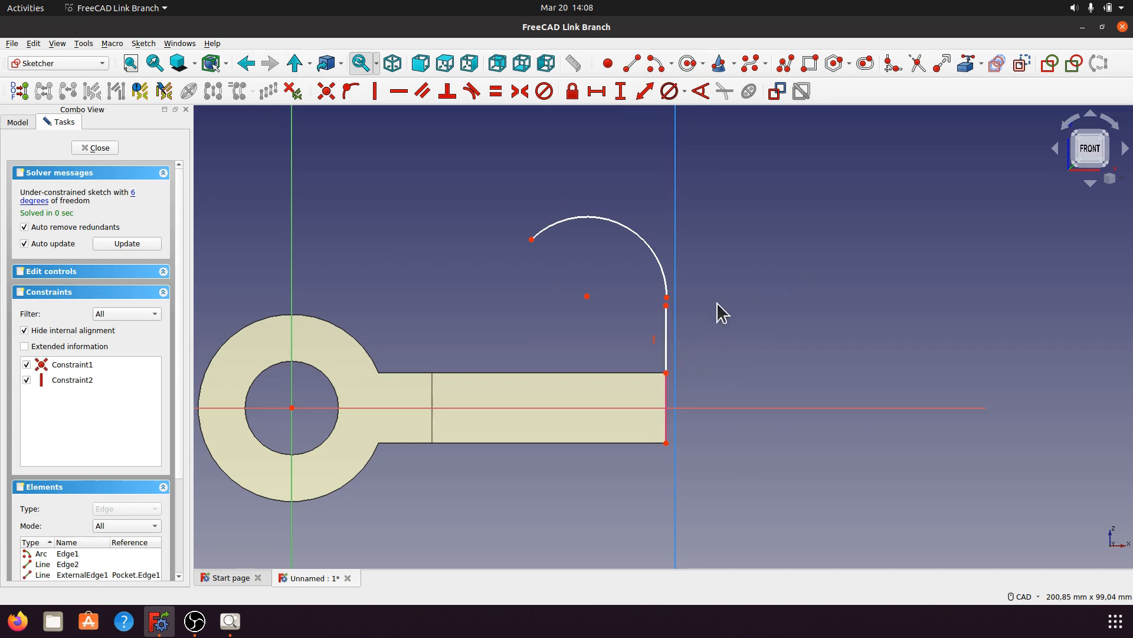
pyautogui.click(668, 299)
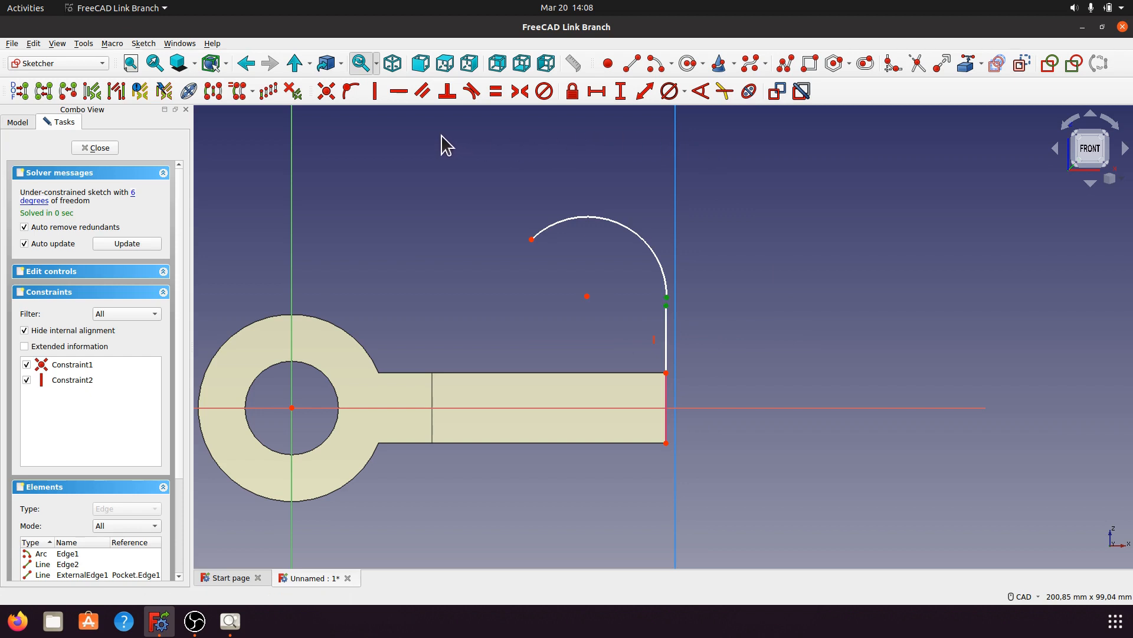
pyautogui.click(471, 92)
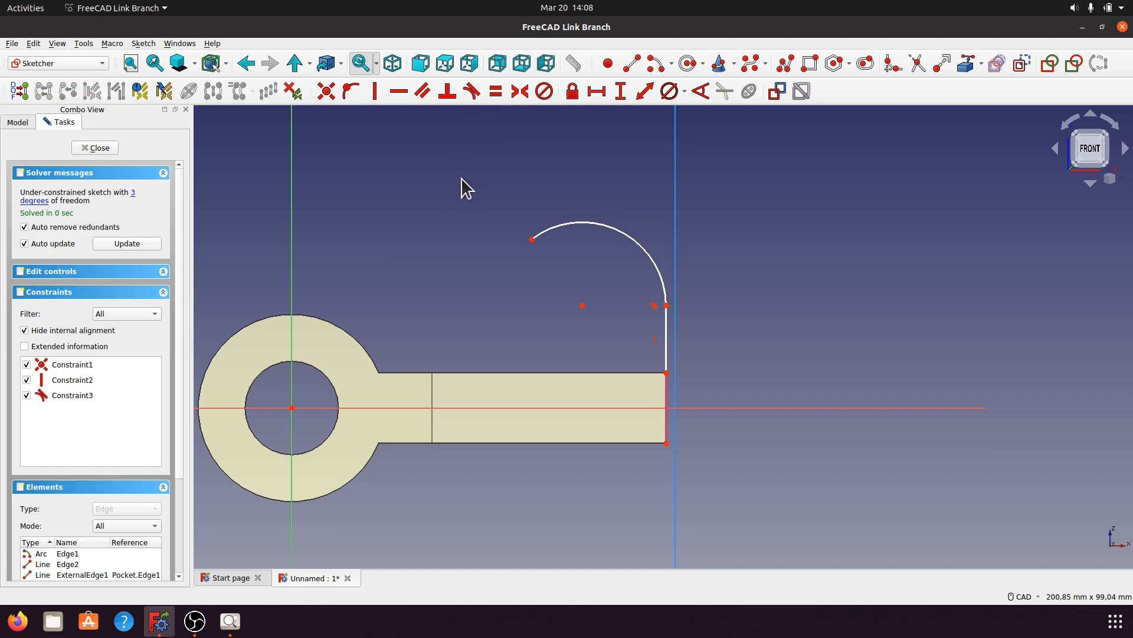
# Step: Check the lug's radius in reference drawing a005.png in Image Viewer and constrain the arc's radius to 20 mm
pyautogui.click(231, 618)
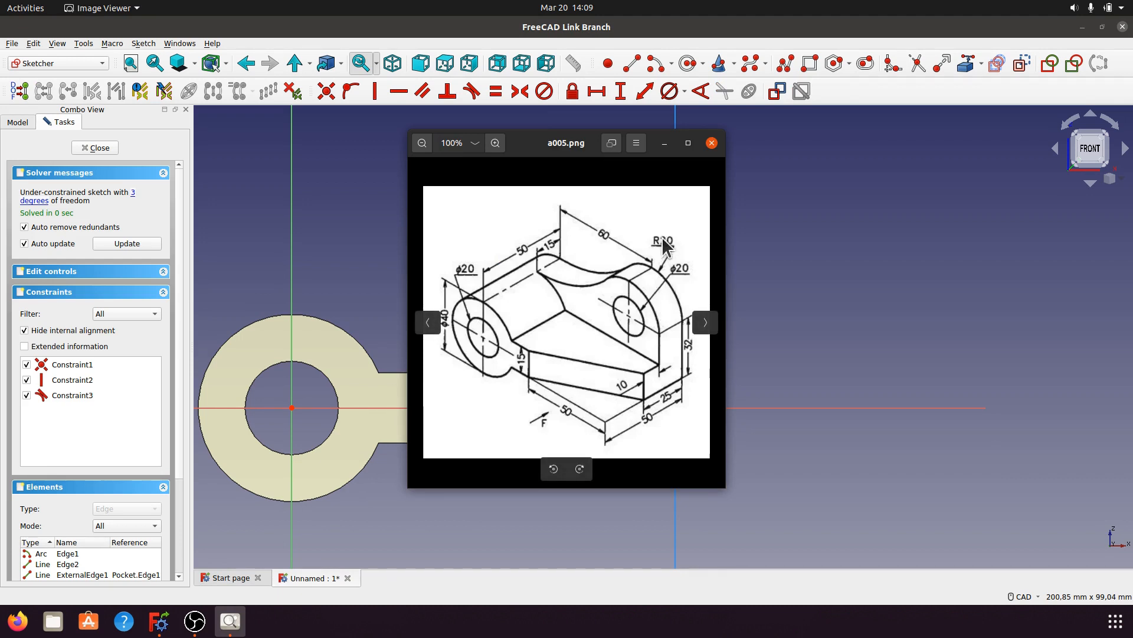
pyautogui.click(664, 144)
pyautogui.click(642, 250)
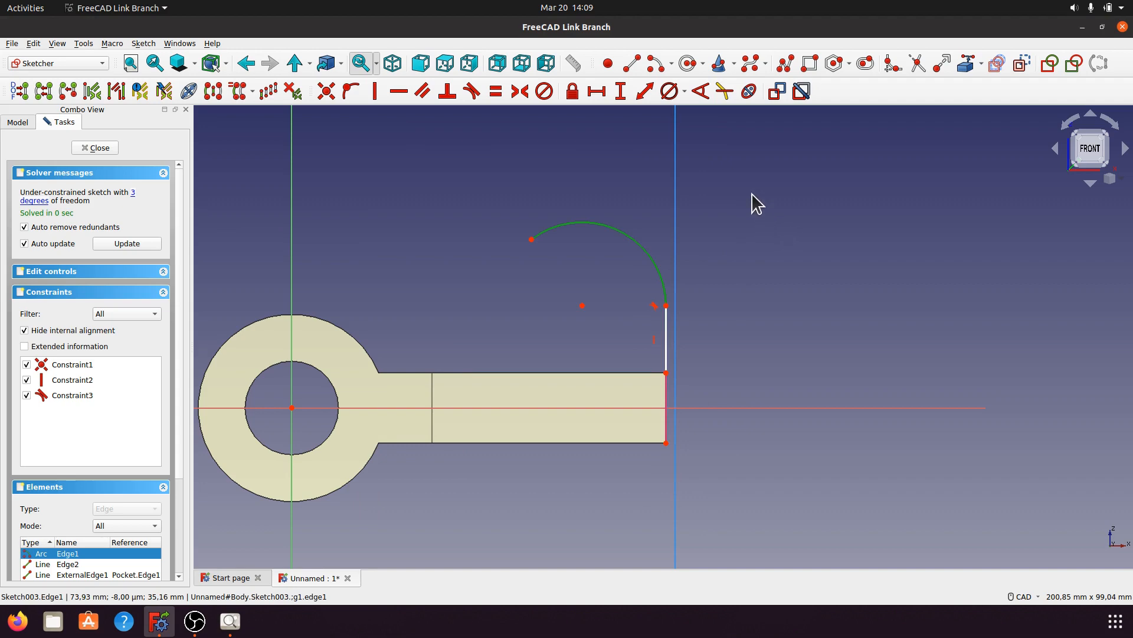
pyautogui.click(684, 91)
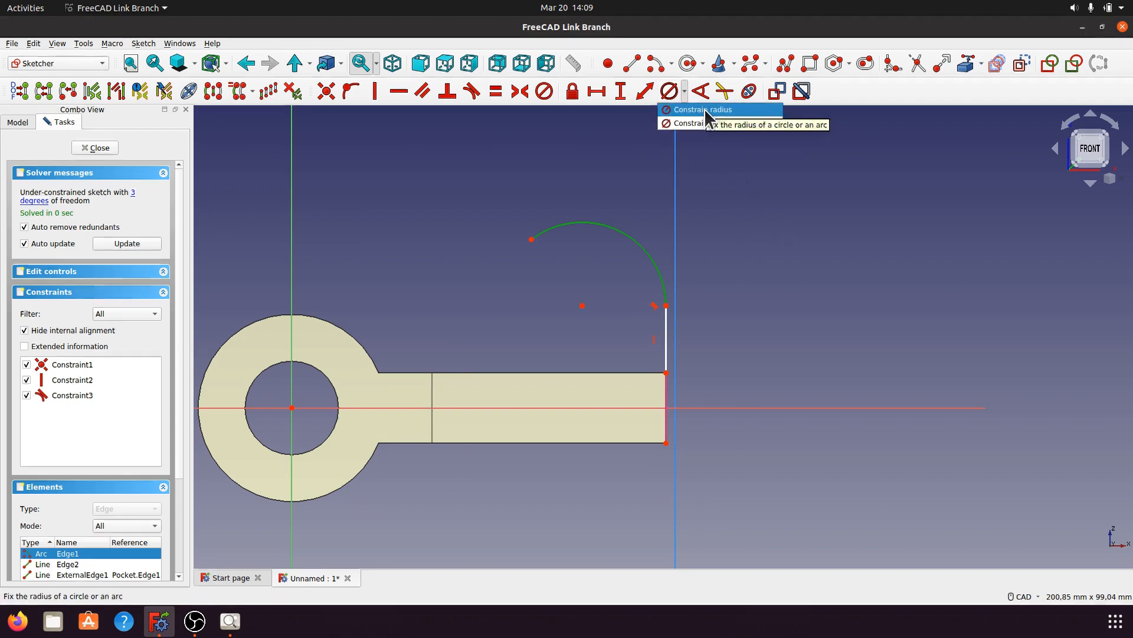
pyautogui.click(703, 109)
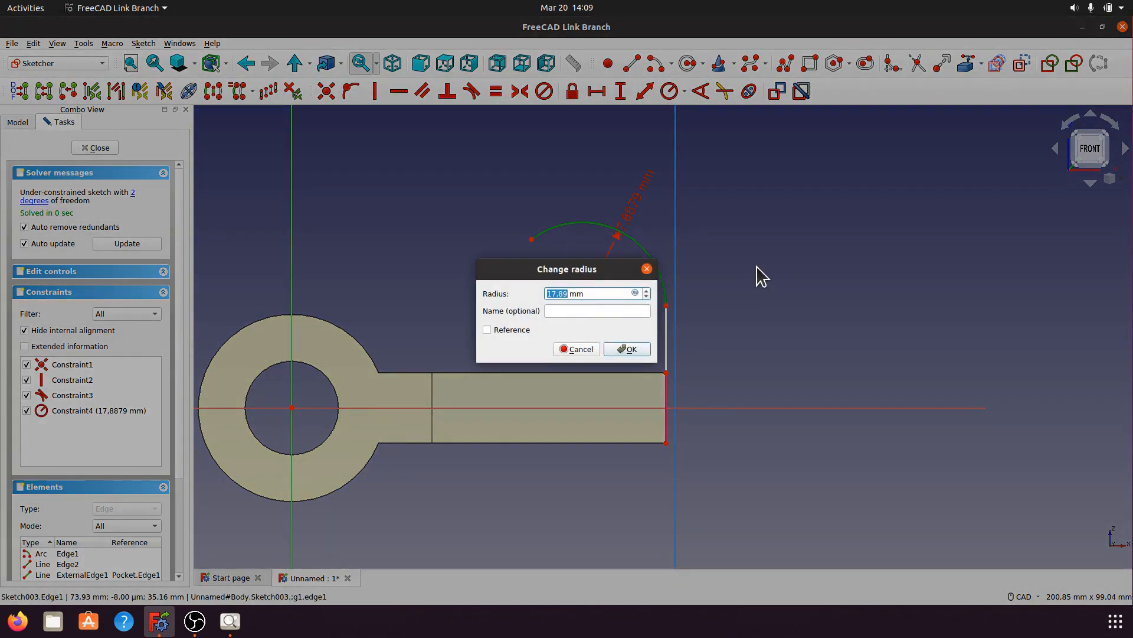
pyautogui.write('20')
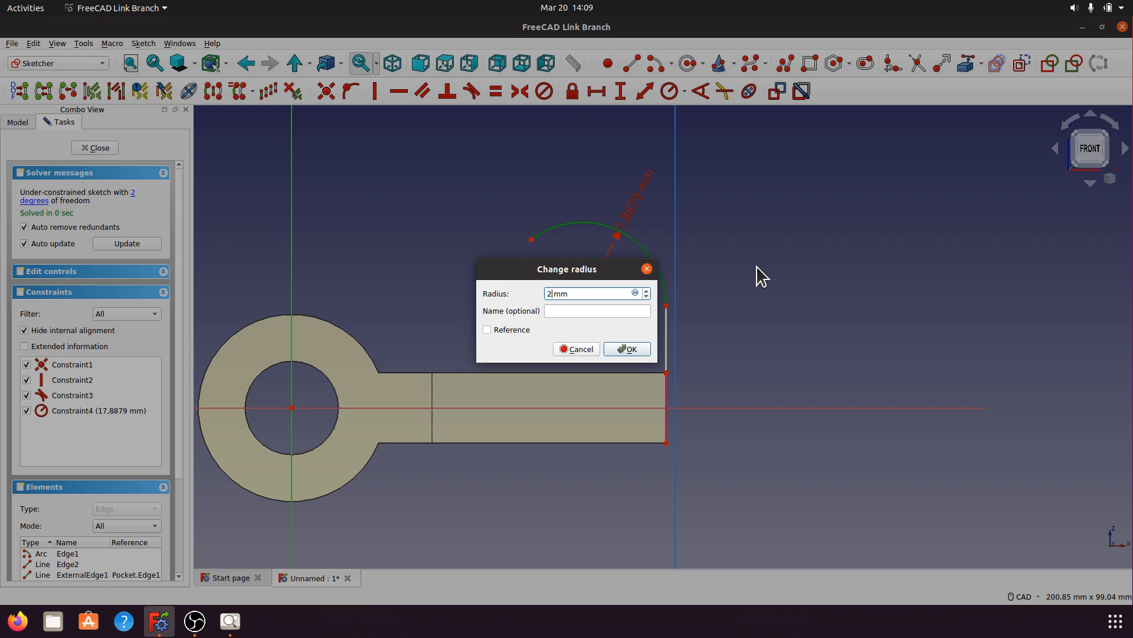
pyautogui.click(629, 349)
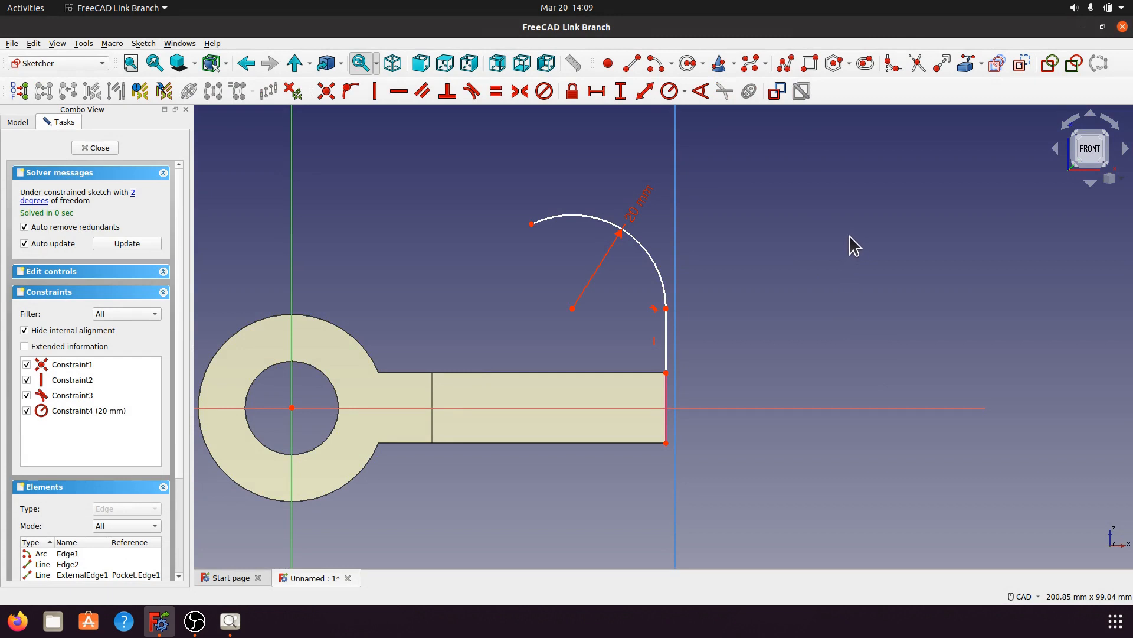
# Step: Check reference drawing a005.png in Image Viewer and sketch an arc about 21 mm in radius over the ring's upper edge, centred on the origin
pyautogui.click(230, 620)
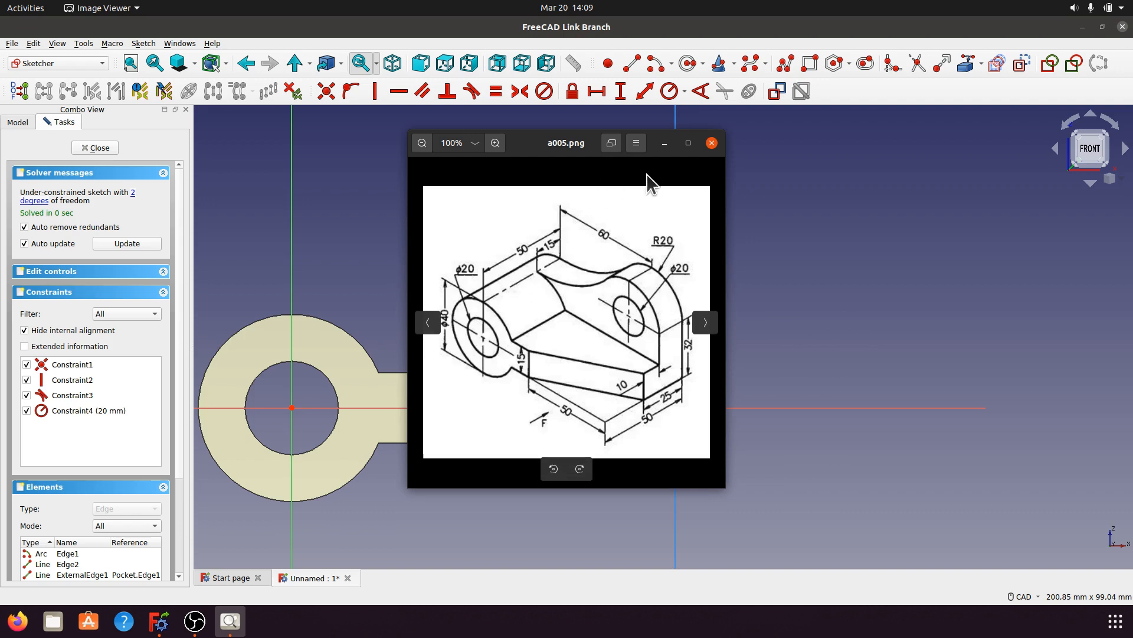
pyautogui.click(665, 143)
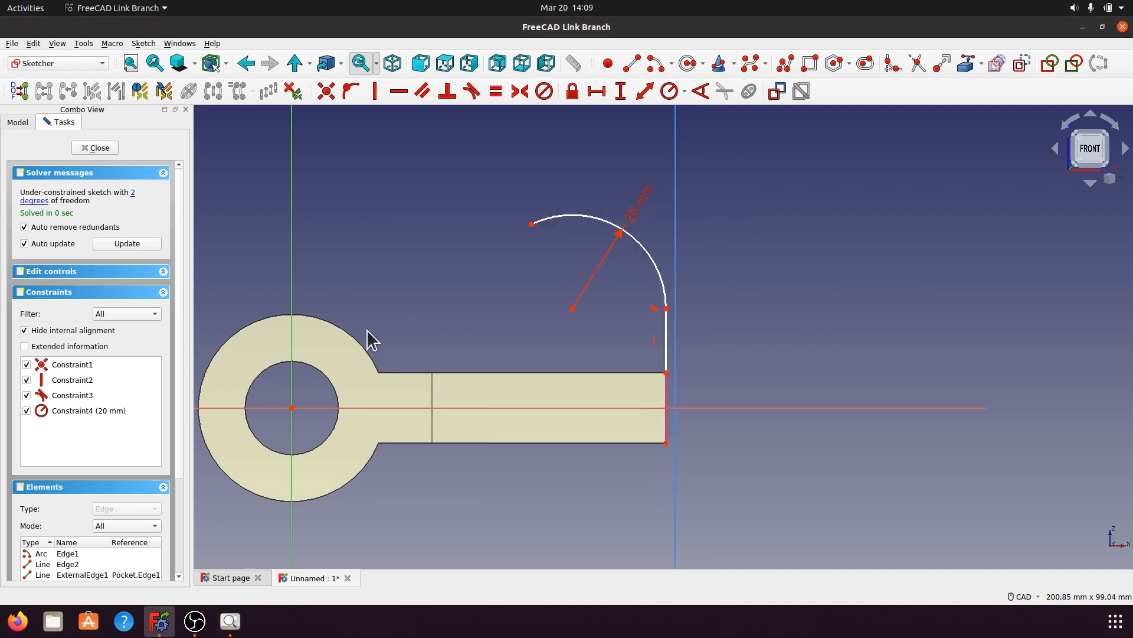
pyautogui.click(965, 65)
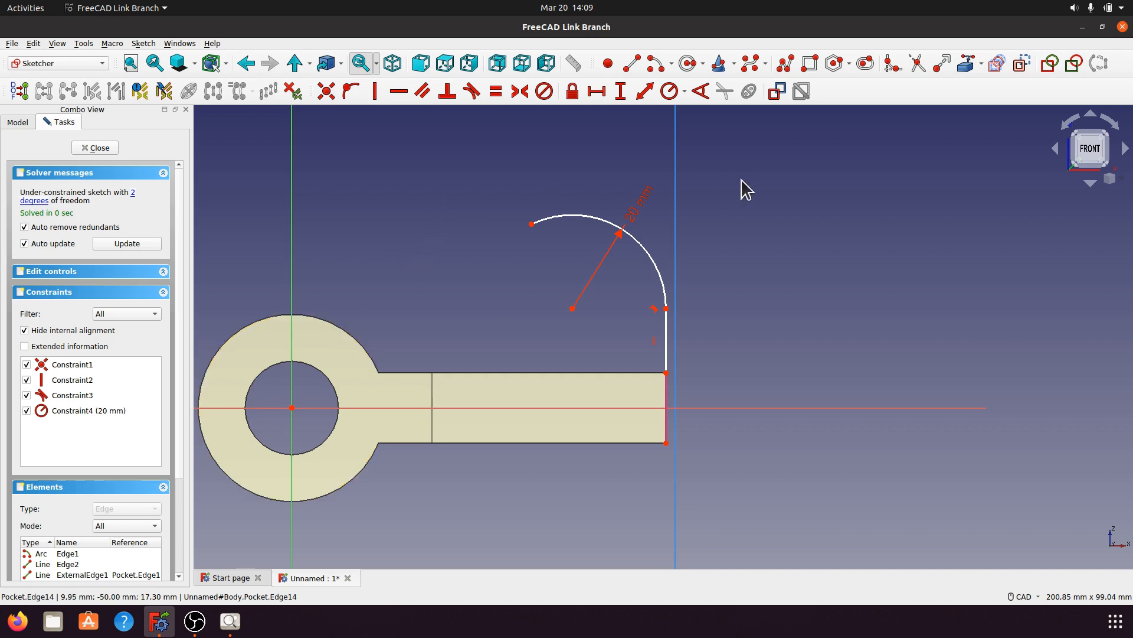
pyautogui.click(657, 65)
pyautogui.click(292, 407)
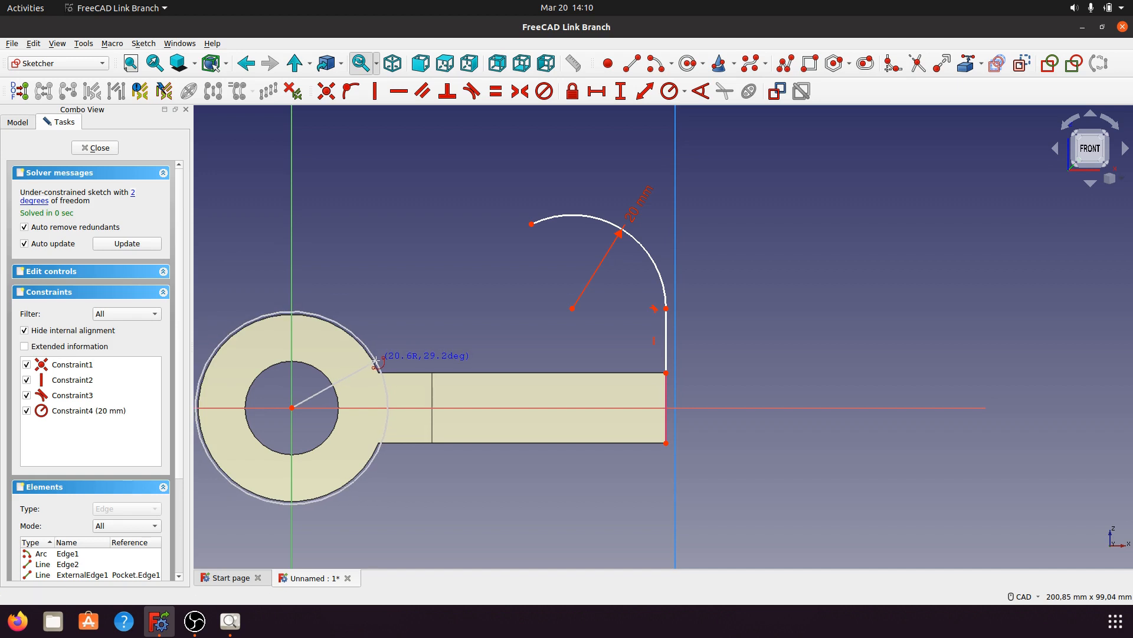
pyautogui.click(376, 359)
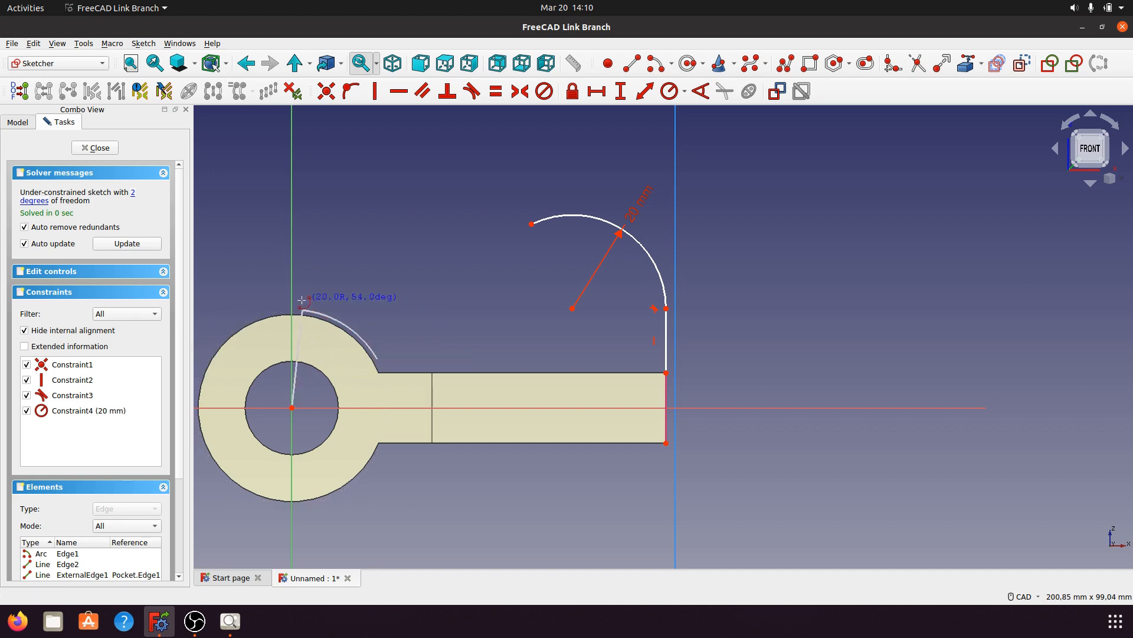
pyautogui.click(234, 304)
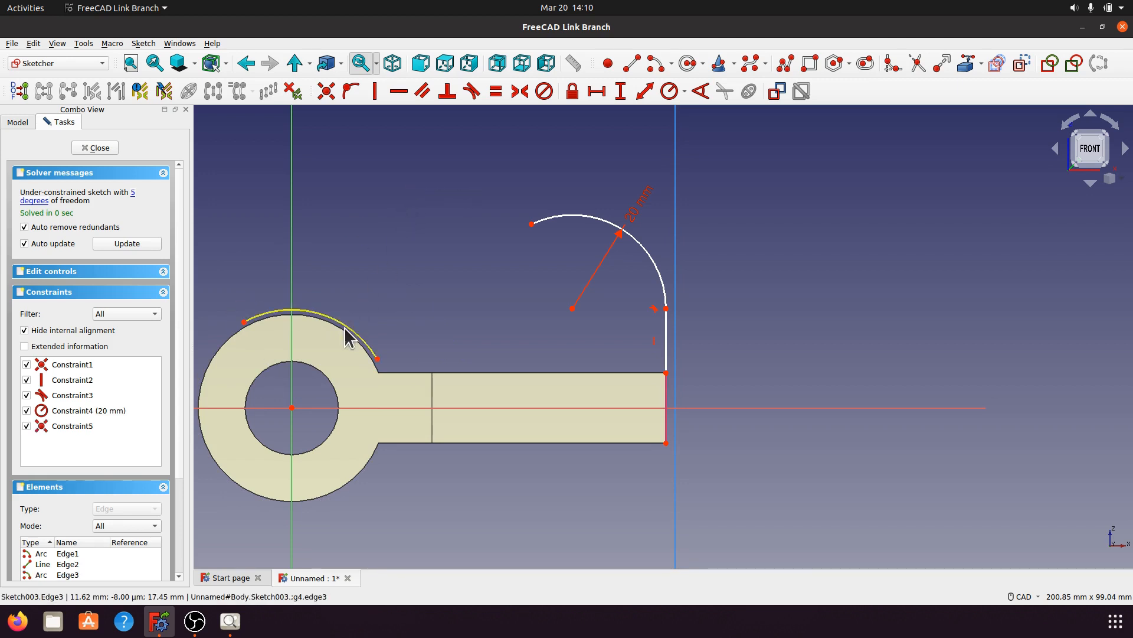
# Step: Check the ring's size in reference drawing a005.png and constrain the ring arc's diameter to 40 mm
pyautogui.click(230, 620)
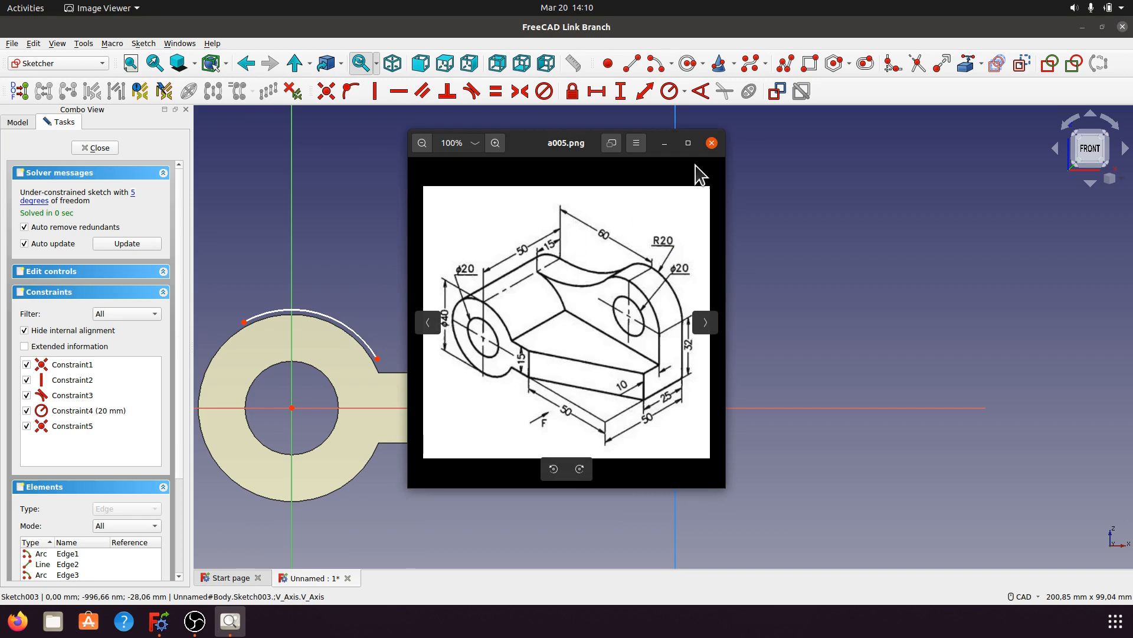
pyautogui.click(665, 143)
pyautogui.click(353, 328)
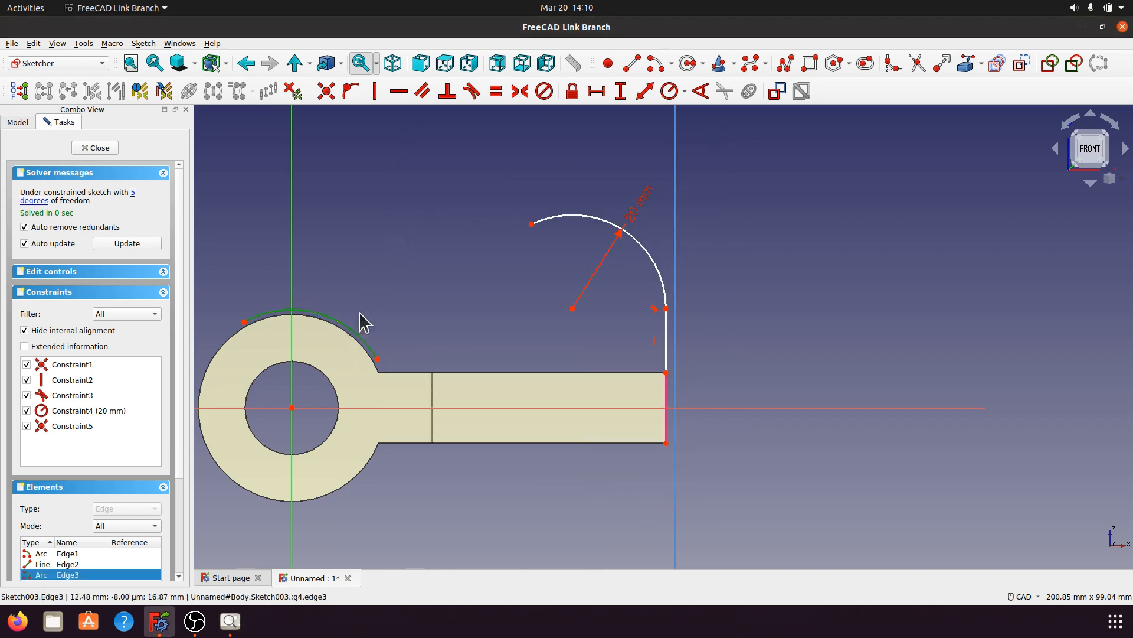
pyautogui.click(684, 92)
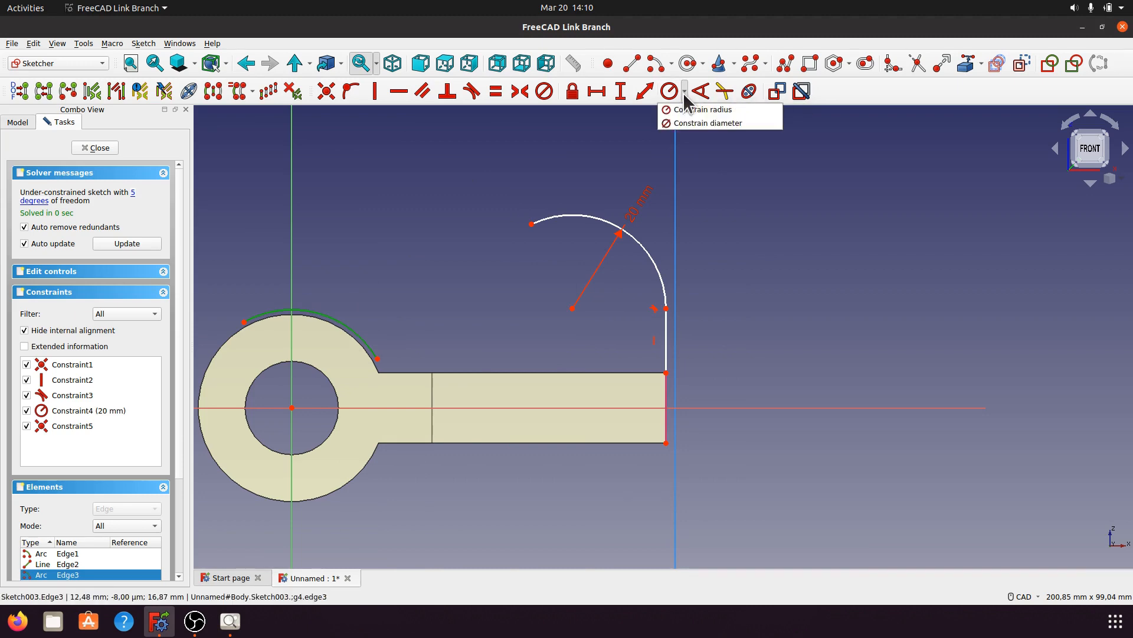
pyautogui.click(696, 124)
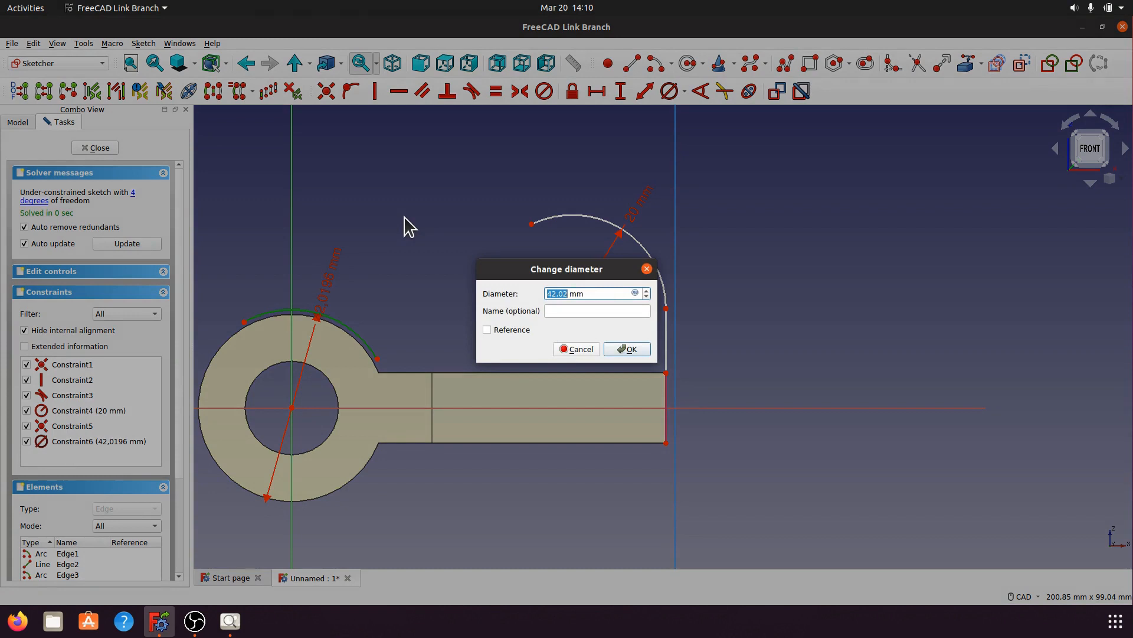
pyautogui.write('40')
pyautogui.click(634, 351)
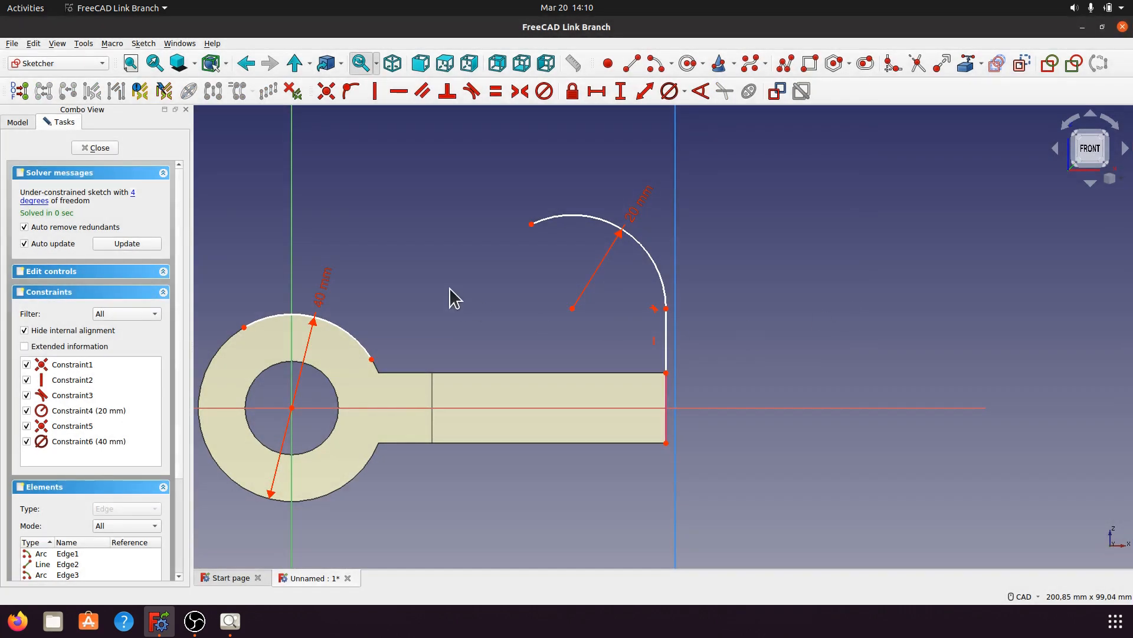
# Step: Sketch a concave arc about 41 mm in radius bridging the lug arc's free end and the ring arc, with its centre above the ring
pyautogui.click(655, 63)
pyautogui.click(347, 151)
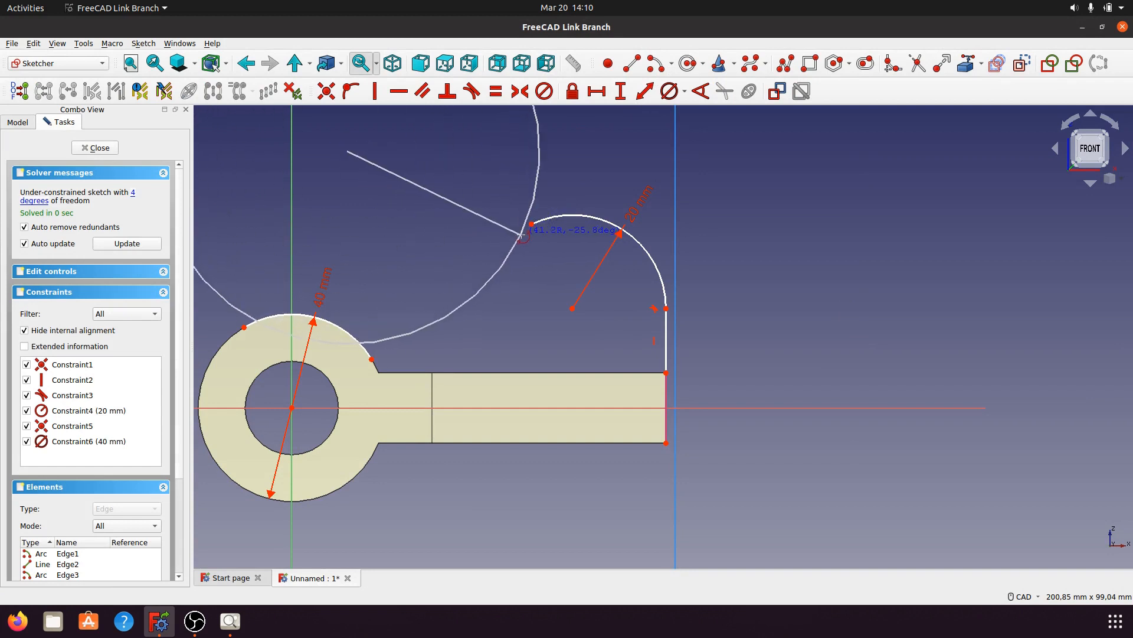
pyautogui.click(523, 232)
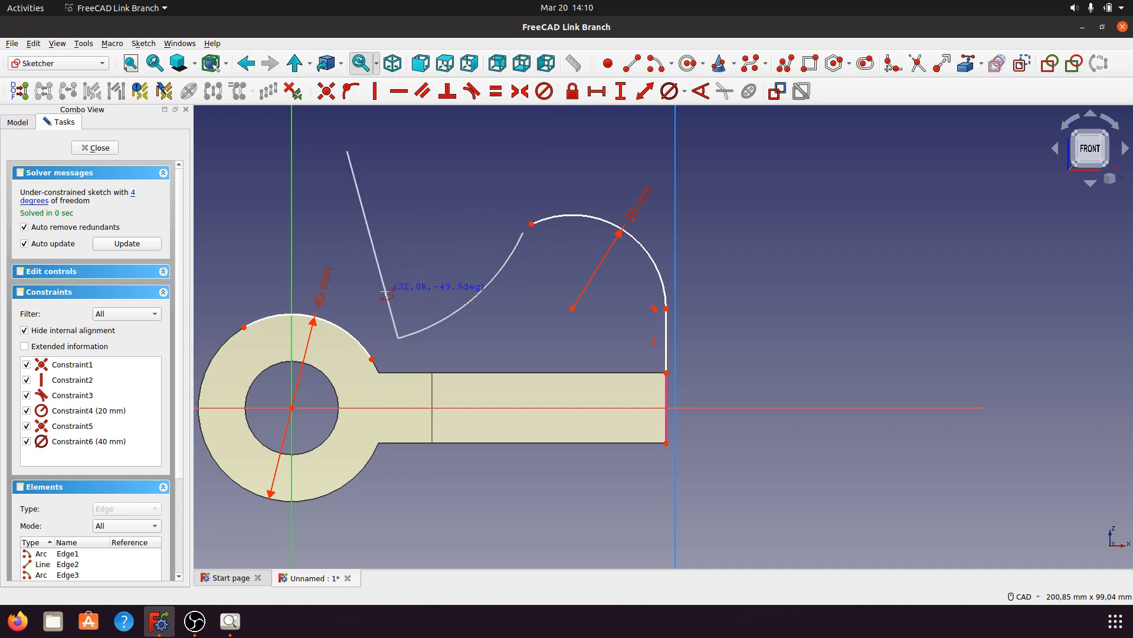
pyautogui.click(367, 288)
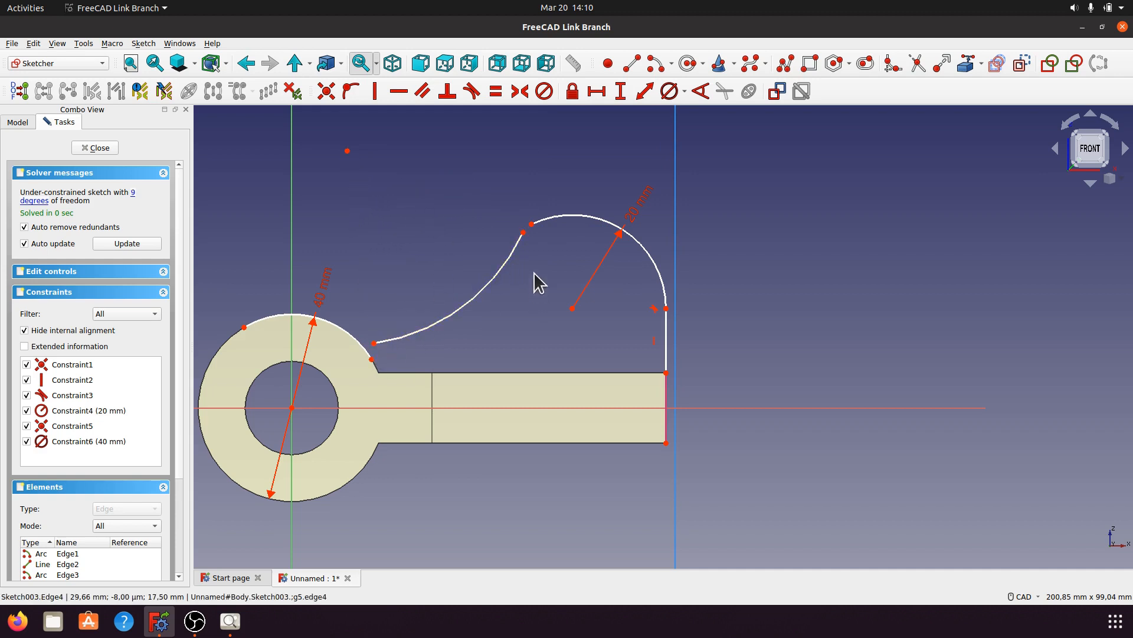
# Step: Make the concave arc tangent to the lug arc at their endpoints, and its lower end tangent to the ring arc
pyautogui.click(523, 232)
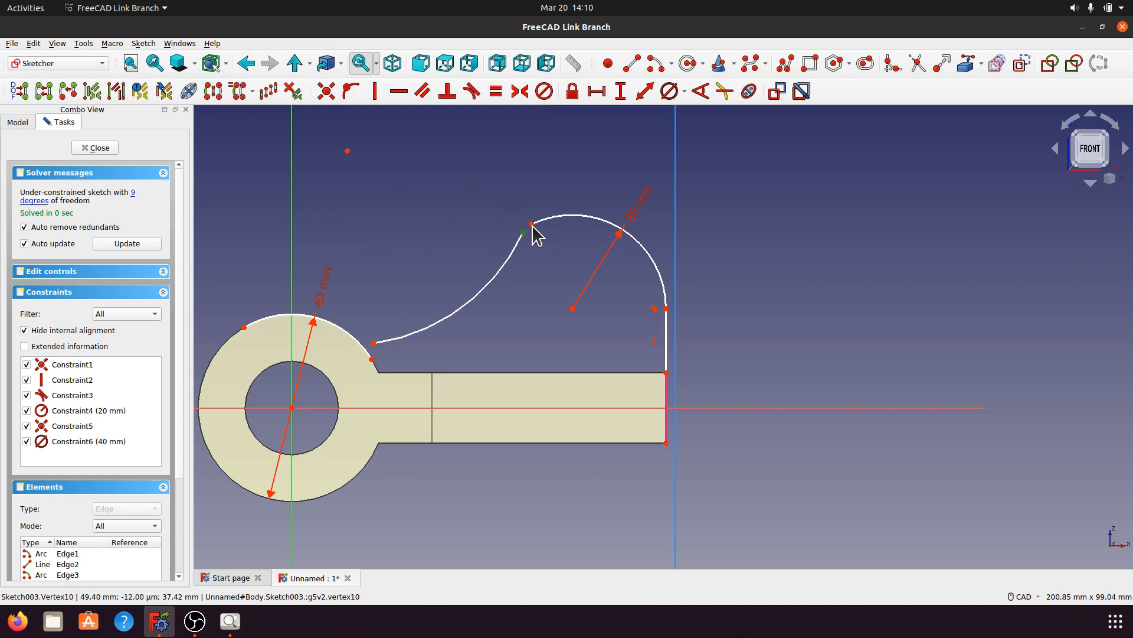
pyautogui.click(532, 224)
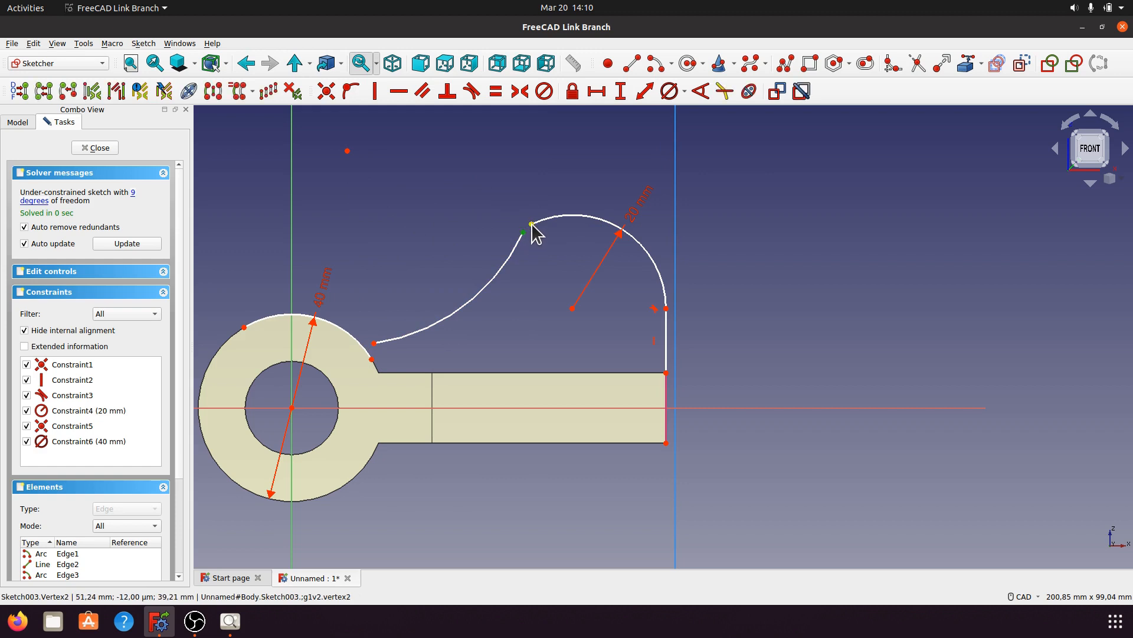
pyautogui.click(472, 91)
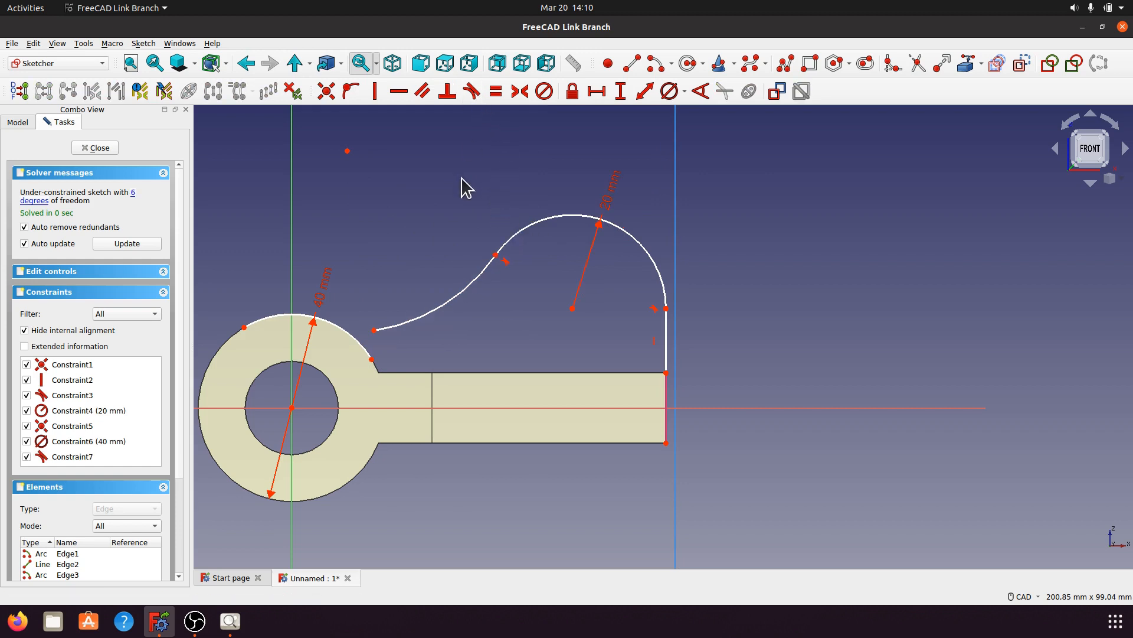
pyautogui.click(374, 330)
pyautogui.click(345, 327)
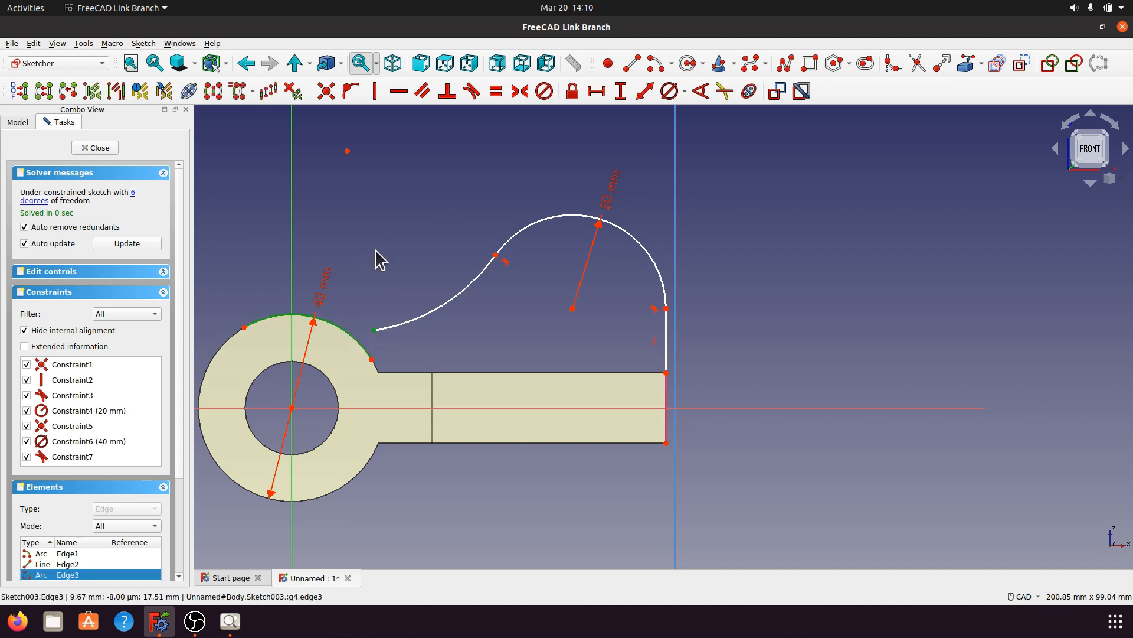
pyautogui.click(471, 91)
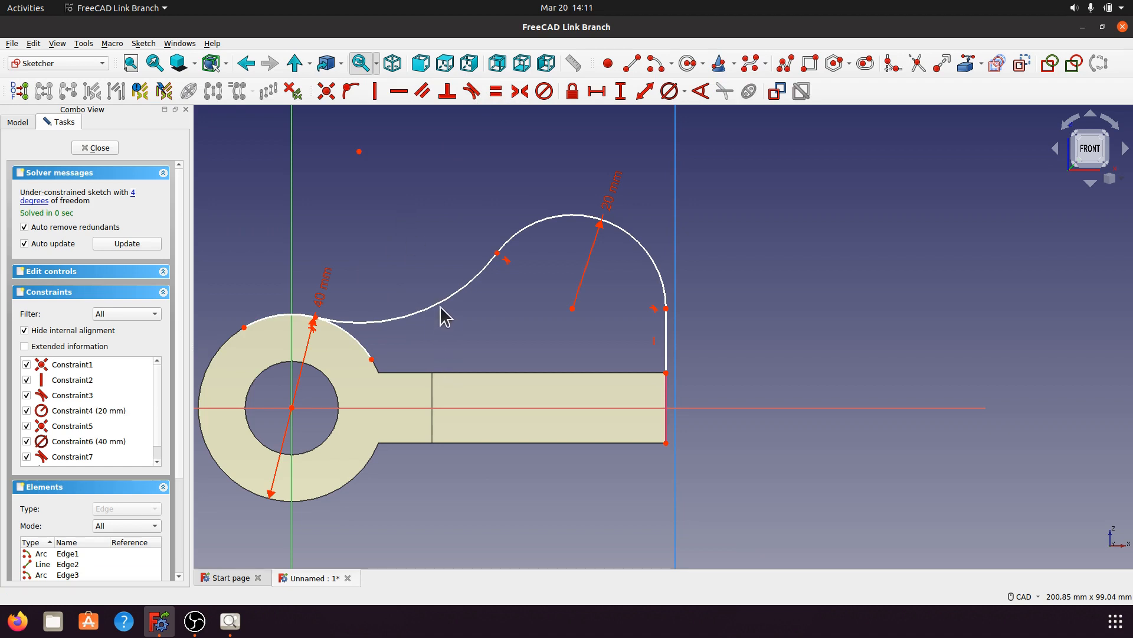
# Step: Extend the ring arc below the arm's top edge and draw a horizontal line along that edge from the lug line into the ring
pyautogui.moveTo(331, 286); pyautogui.dragTo(378, 250)
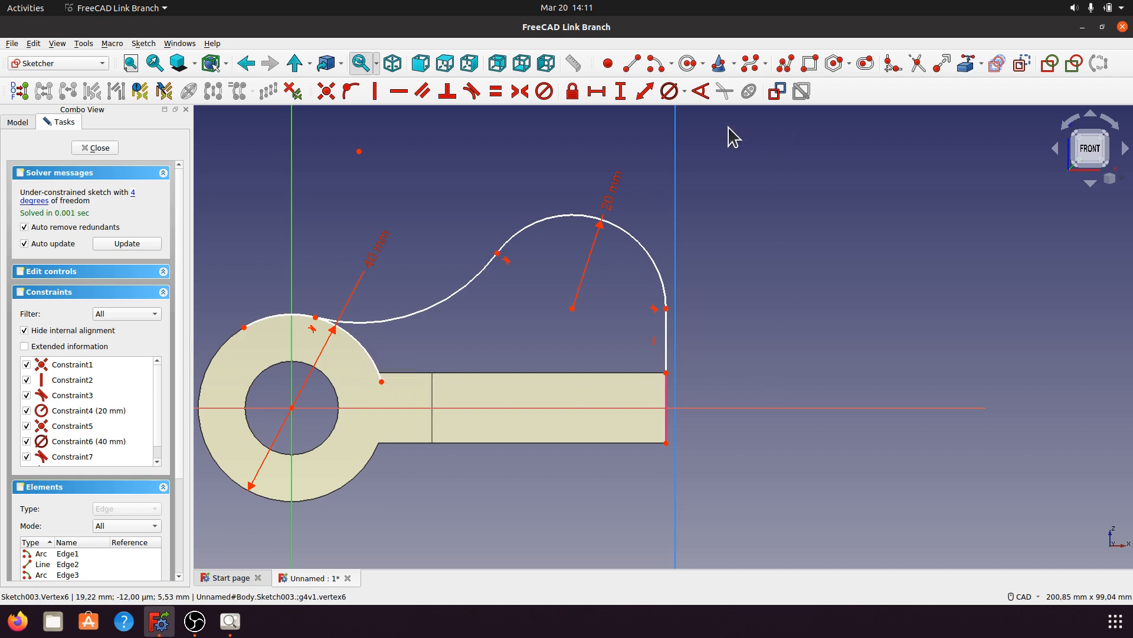
pyautogui.click(630, 65)
pyautogui.click(650, 373)
pyautogui.click(352, 373)
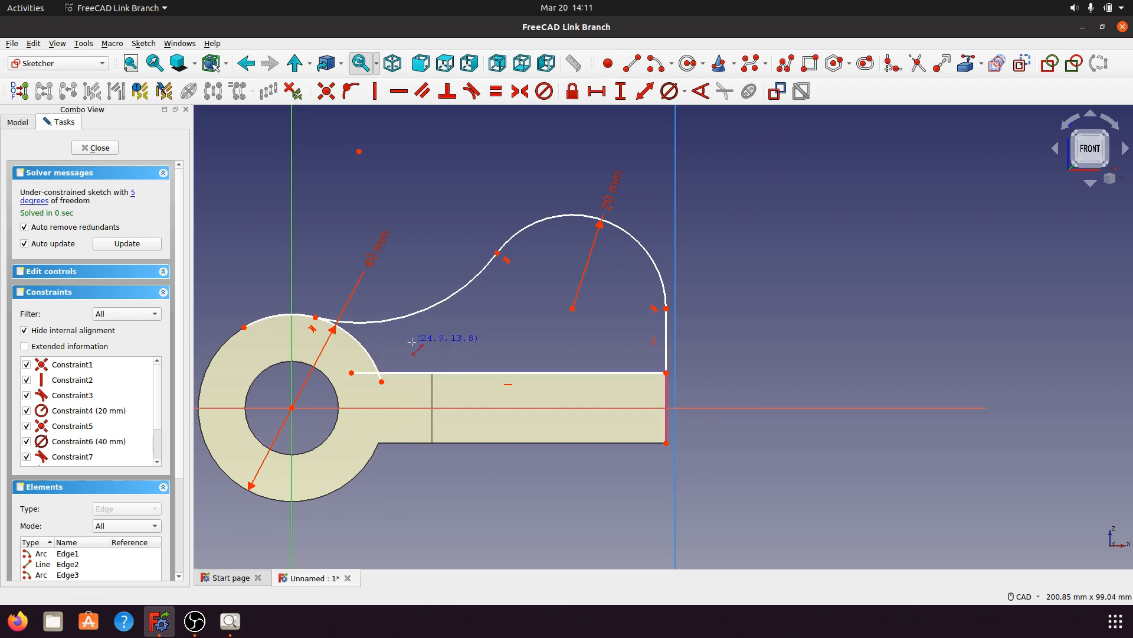
pyautogui.press('Escape')
# Step: Trim the horizontal line's overhang inside the ring and both overhanging ends of the ring arc to close the lug profile
pyautogui.scroll(3, 329, 409)
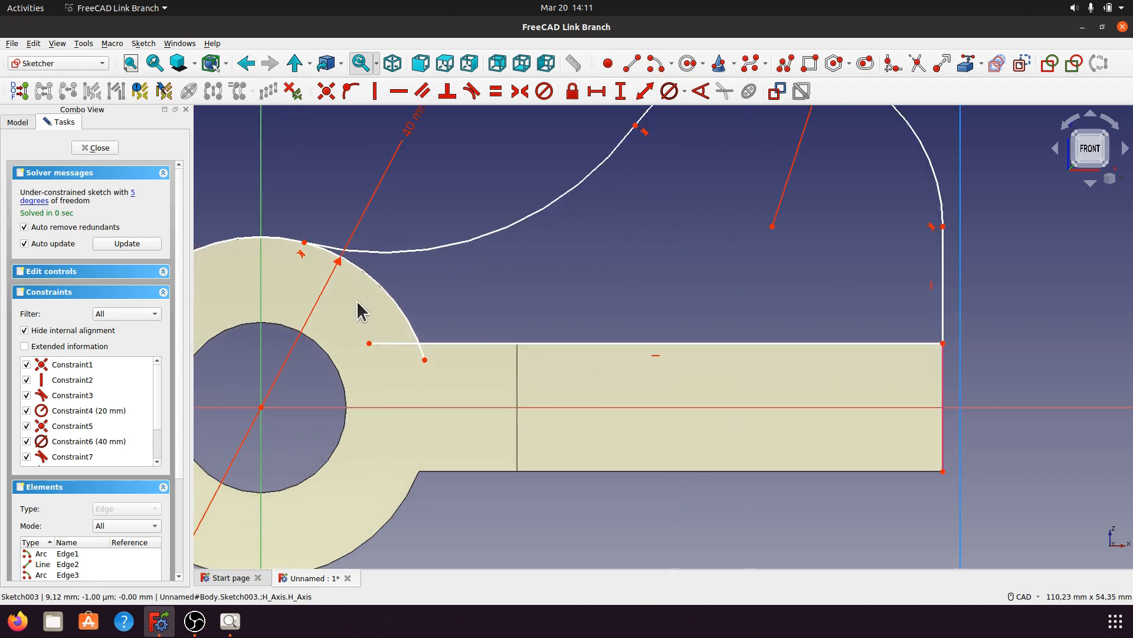
pyautogui.scroll(2, 360, 309)
pyautogui.scroll(-2, 633, 325)
pyautogui.scroll(3, 452, 309)
pyautogui.scroll(-3, 464, 317)
pyautogui.scroll(2, 367, 304)
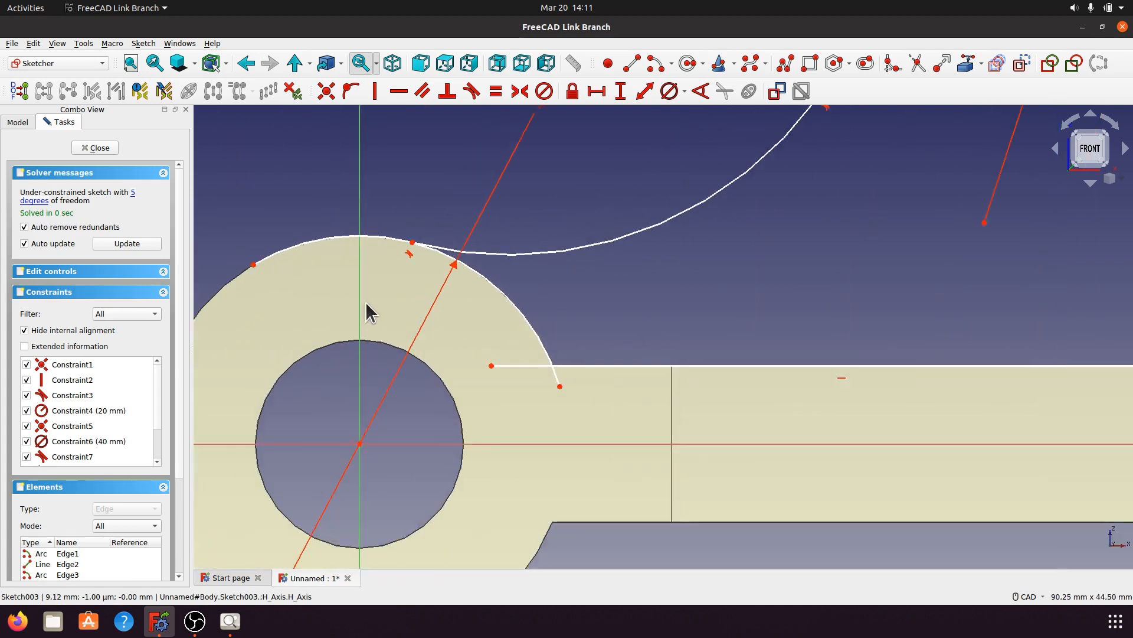
pyautogui.click(918, 63)
pyautogui.click(560, 380)
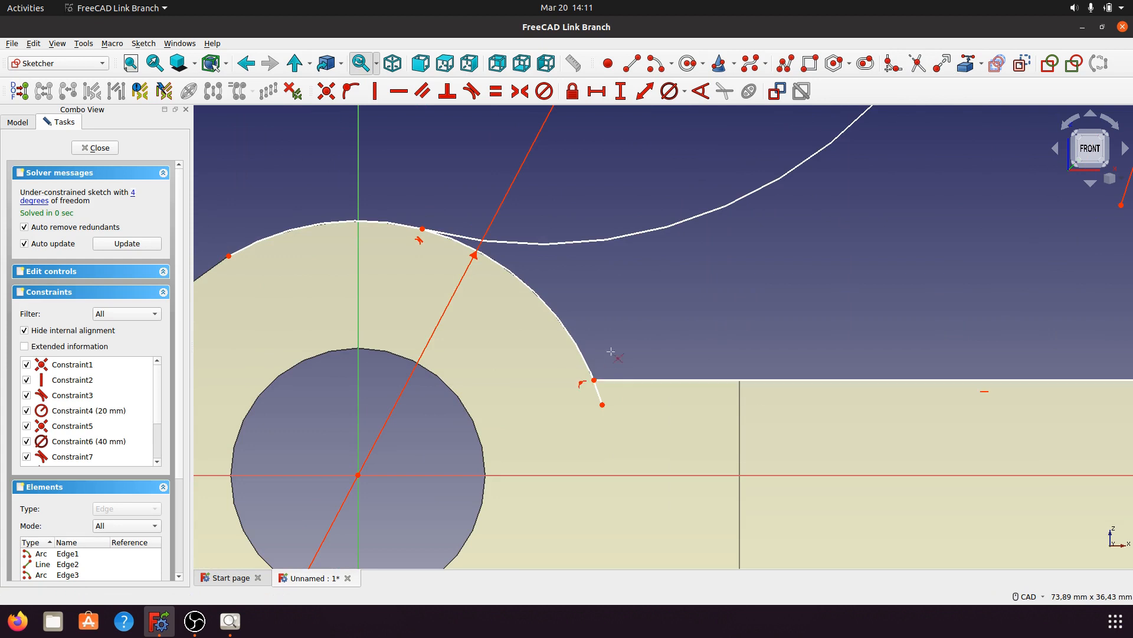
pyautogui.click(598, 393)
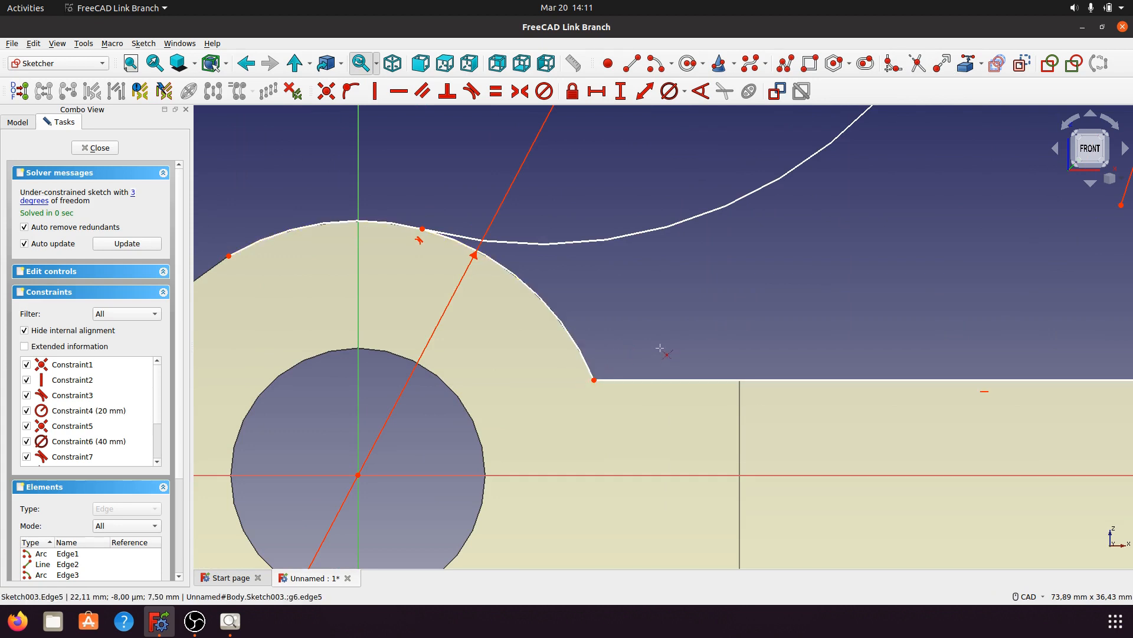
pyautogui.click(357, 233)
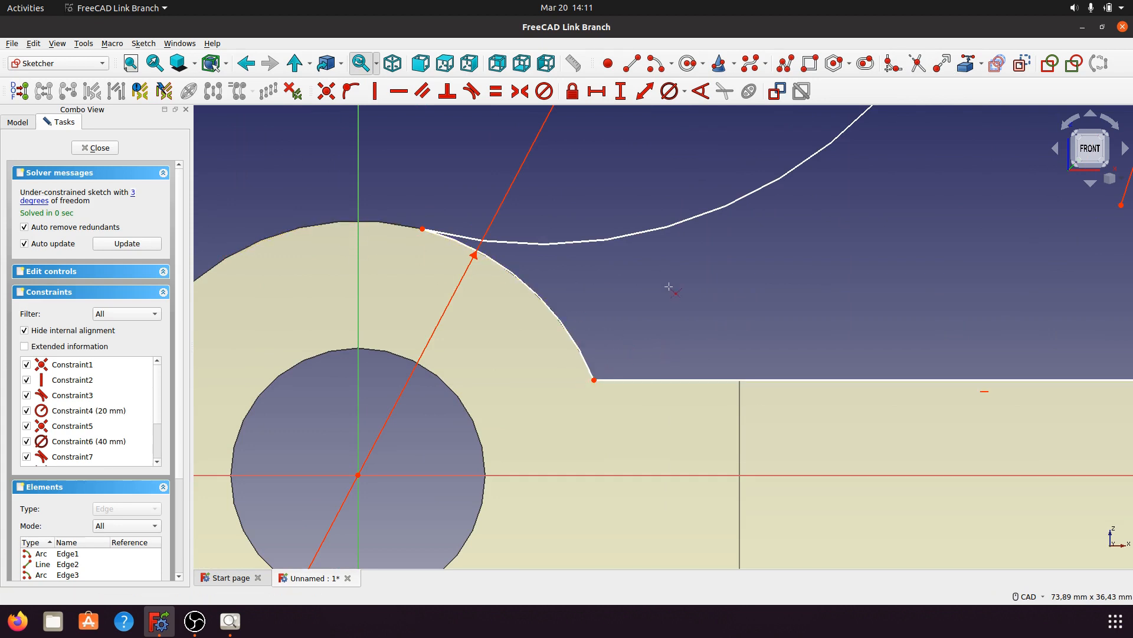
pyautogui.scroll(-5, 706, 285)
pyautogui.scroll(3, 703, 279)
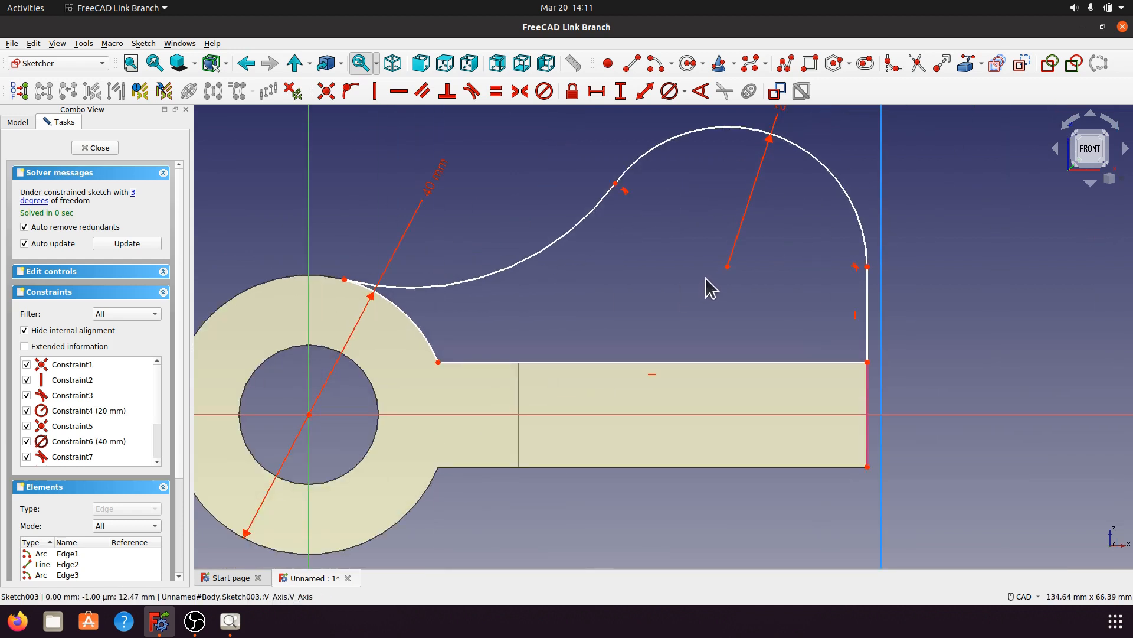
pyautogui.scroll(-2, 597, 299)
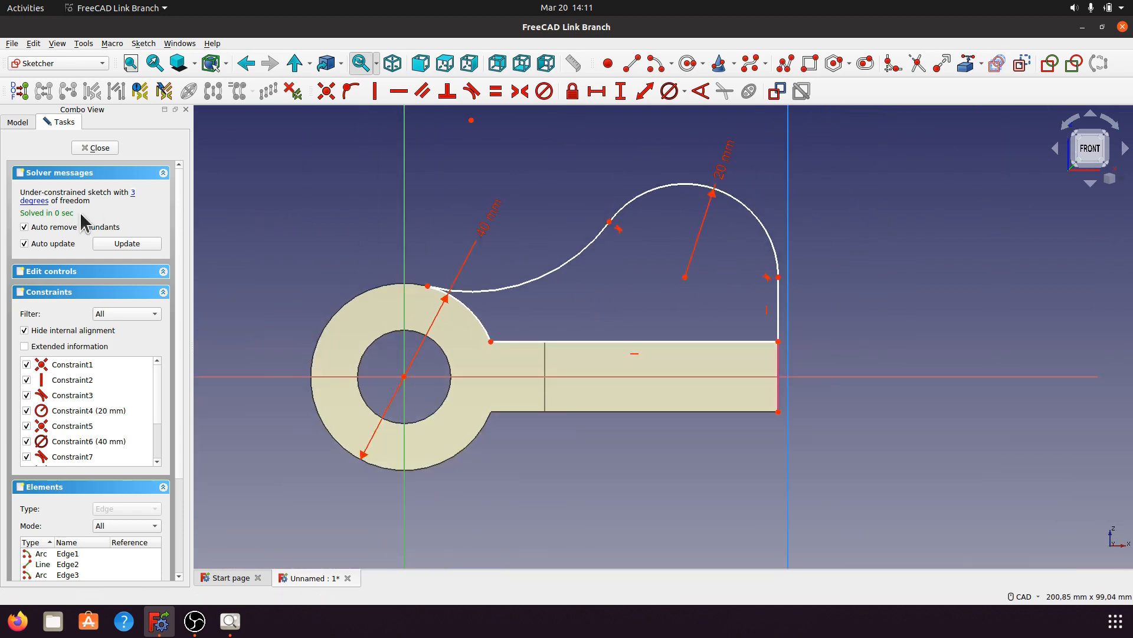
# Step: Highlight the sketch's under-constrained geometry and test how the concave arc's junction with the ring arc can still move
pyautogui.click(135, 195)
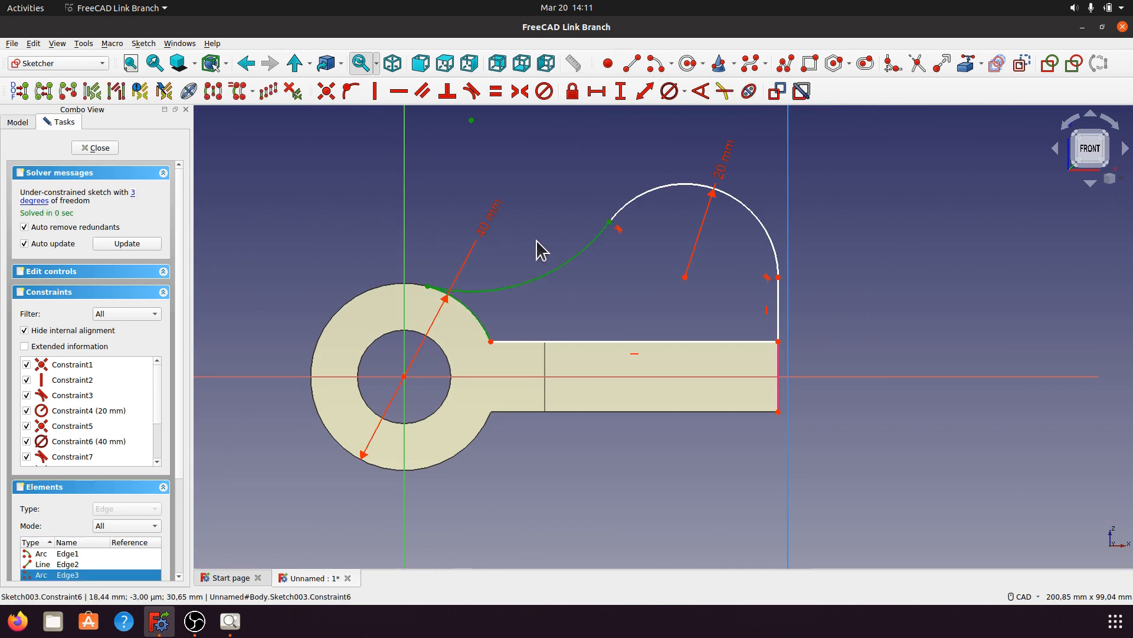
pyautogui.moveTo(490, 219); pyautogui.dragTo(503, 238)
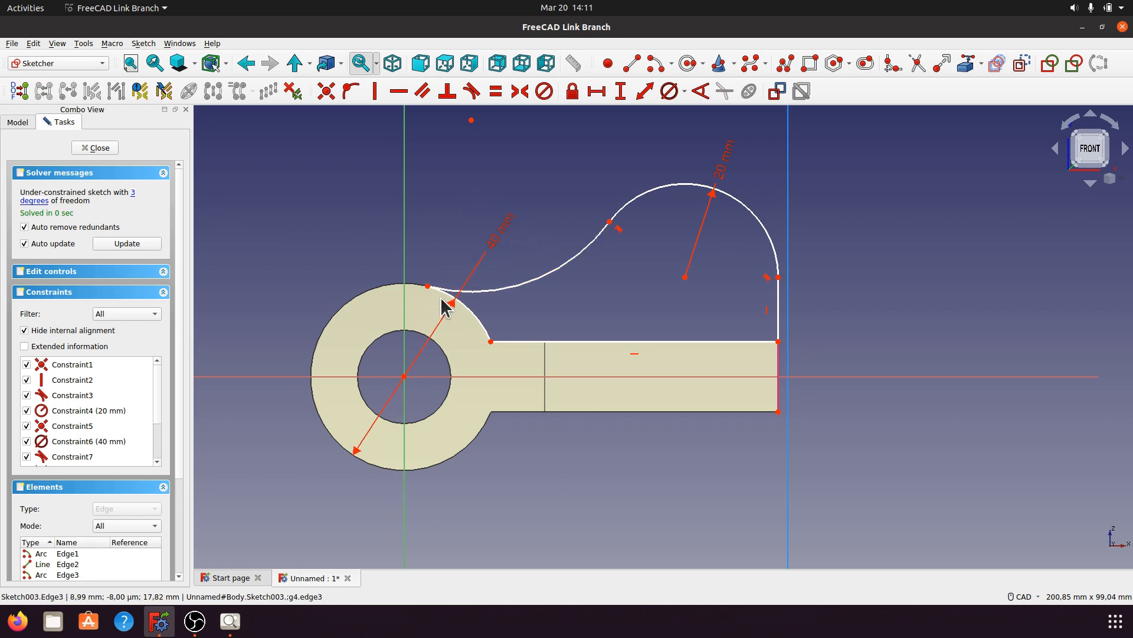
pyautogui.moveTo(427, 287)
pyautogui.mouseDown()
pyautogui.moveTo(415, 287)
pyautogui.moveTo(437, 273)
pyautogui.mouseUp()
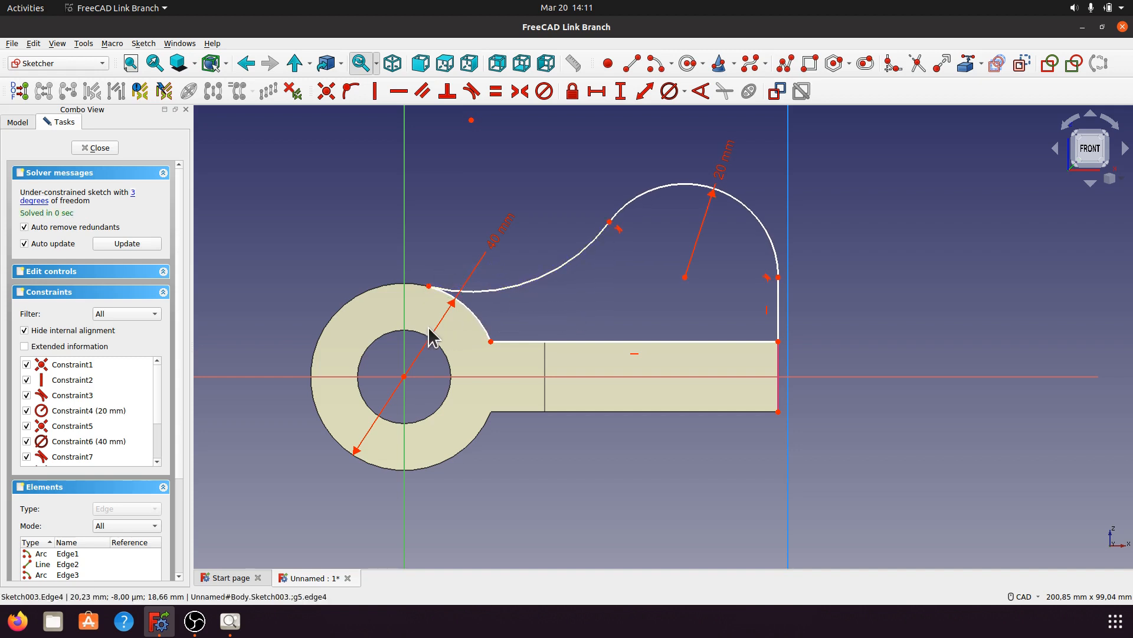
pyautogui.scroll(1, 428, 331)
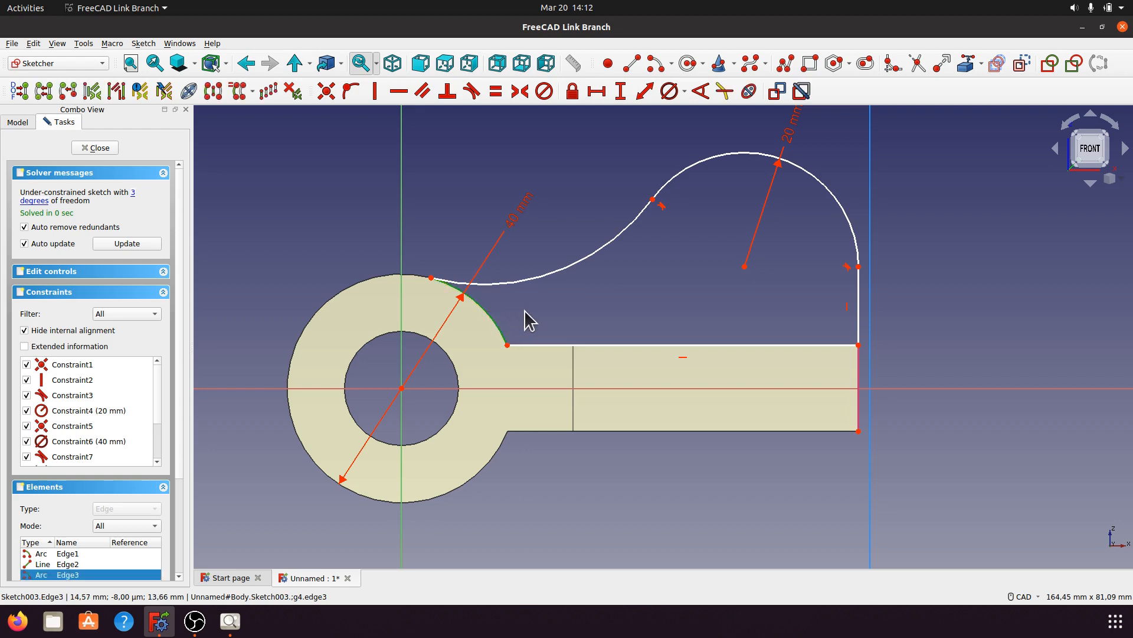
pyautogui.click(521, 220)
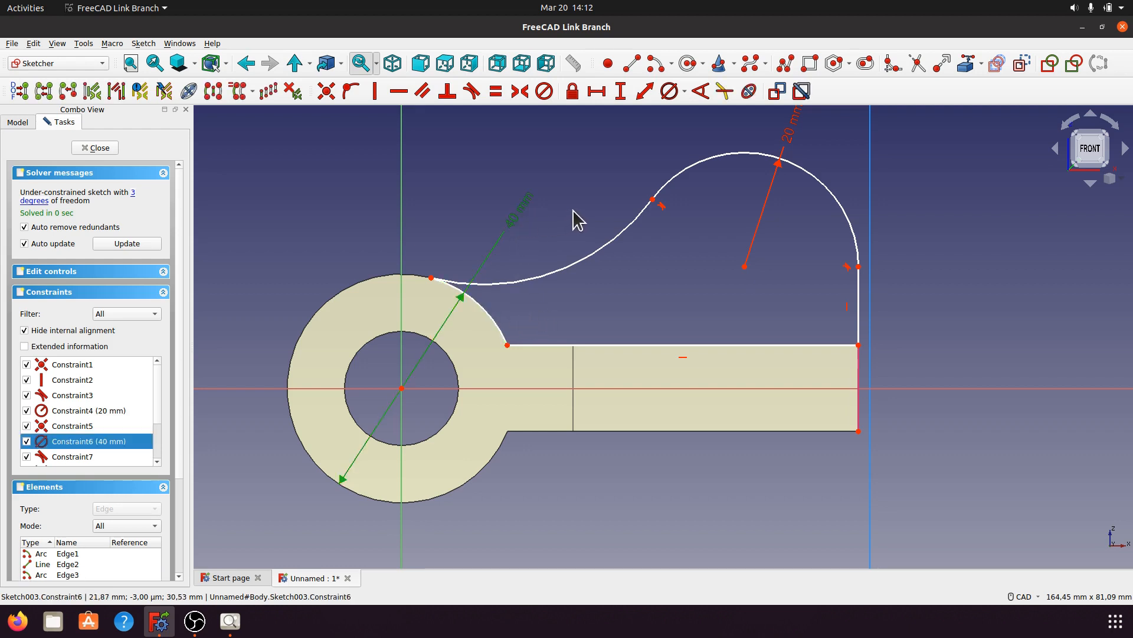
pyautogui.click(594, 313)
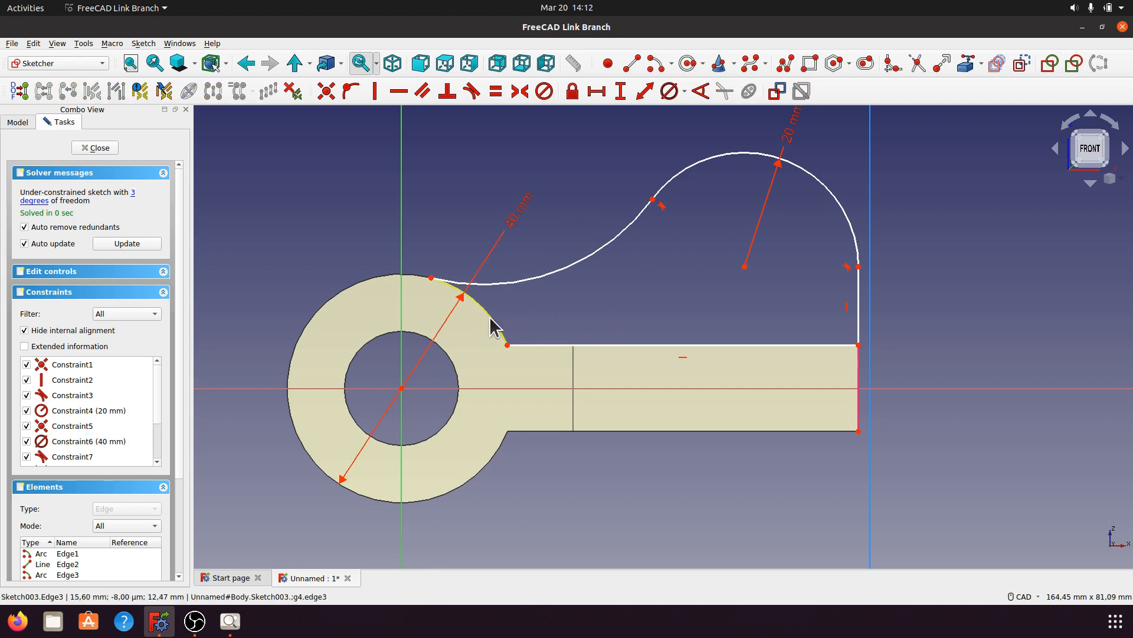
pyautogui.moveTo(502, 310); pyautogui.dragTo(525, 333)
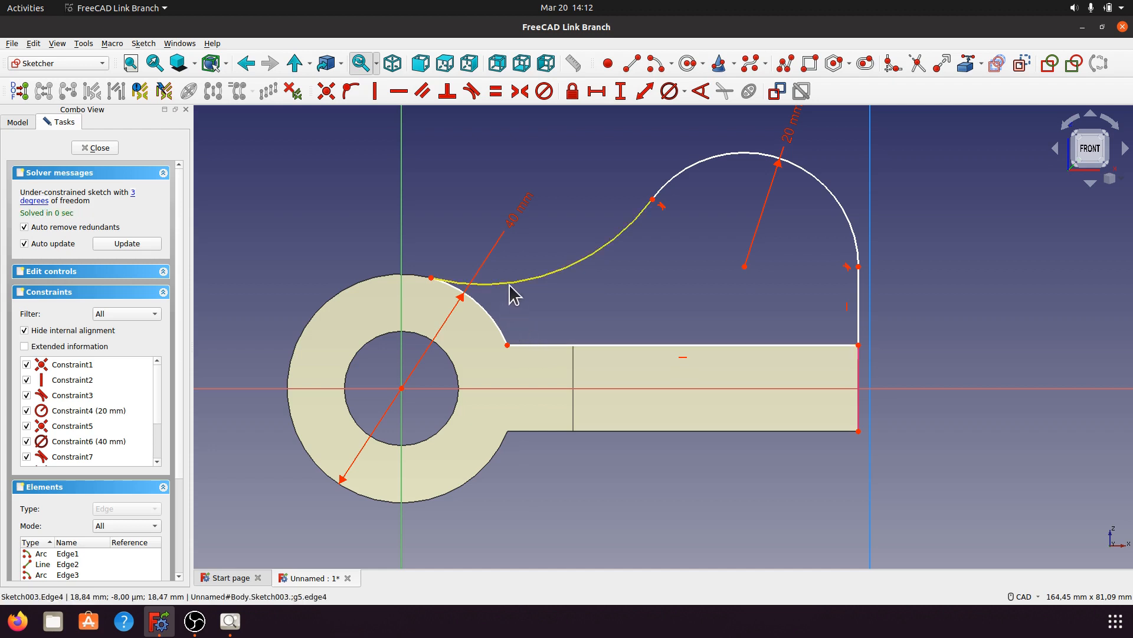
# Step: Test how the concave arc can still move and check the lug's dimensions in reference drawing a005.png
pyautogui.moveTo(508, 285); pyautogui.dragTo(531, 274)
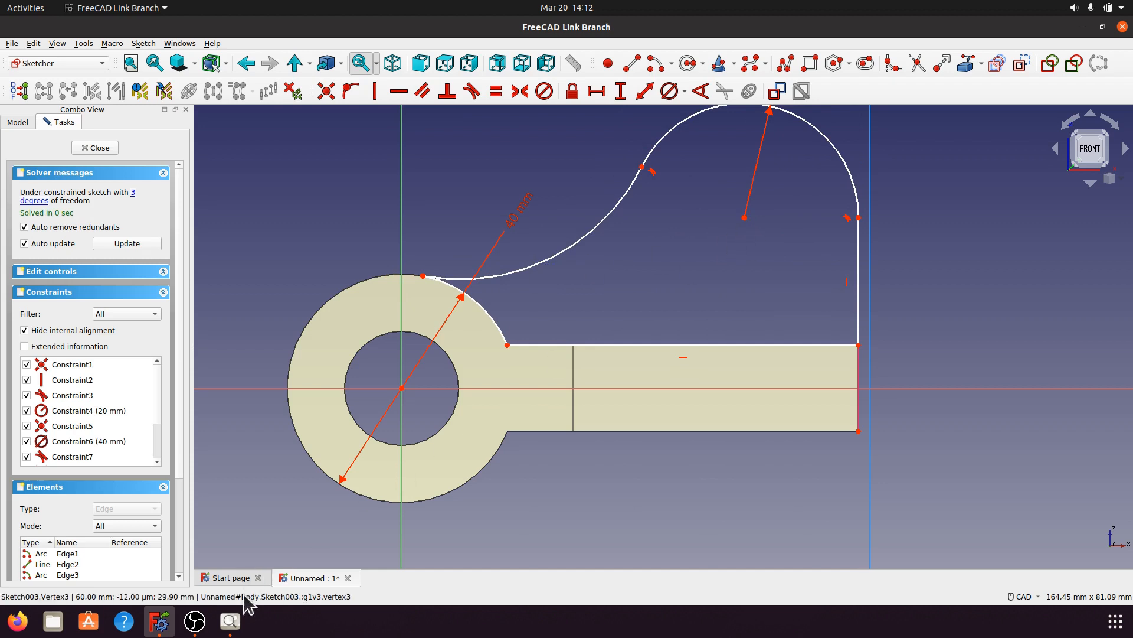
pyautogui.click(231, 621)
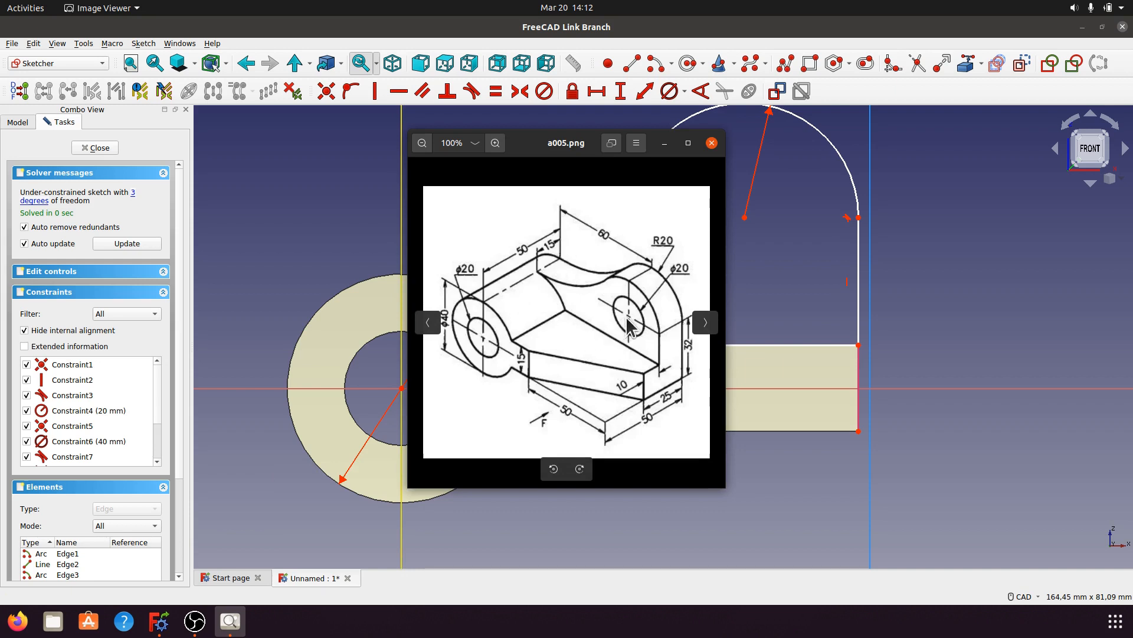
pyautogui.click(664, 144)
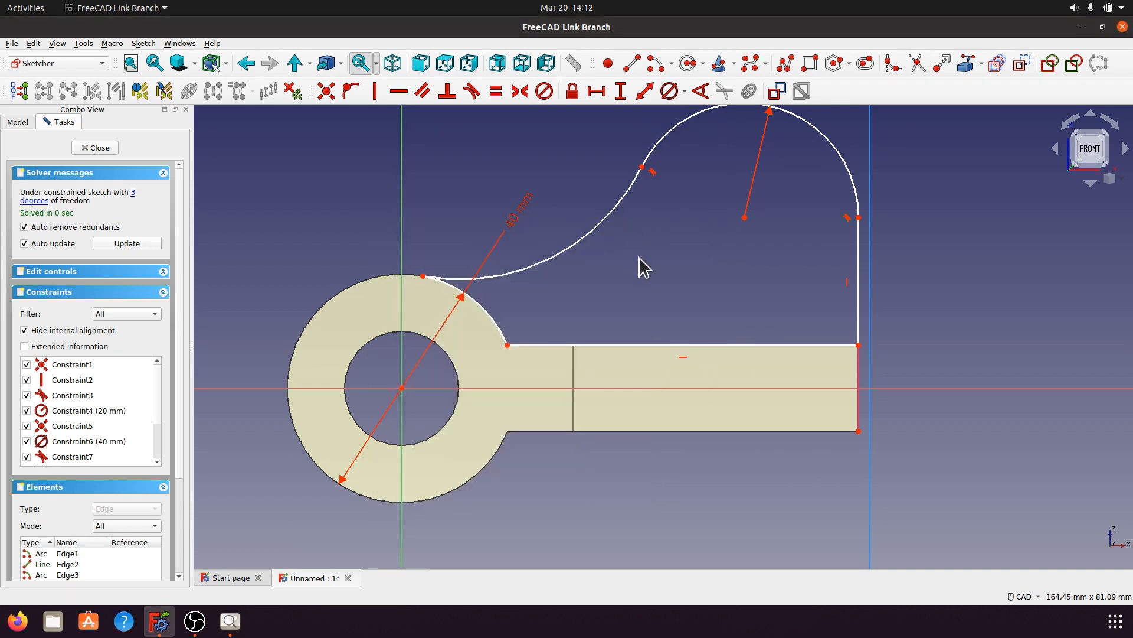
# Step: Try to constrain the horizontal distance between the ring's centre and the lug arc's centre to 60 mm
pyautogui.click(402, 388)
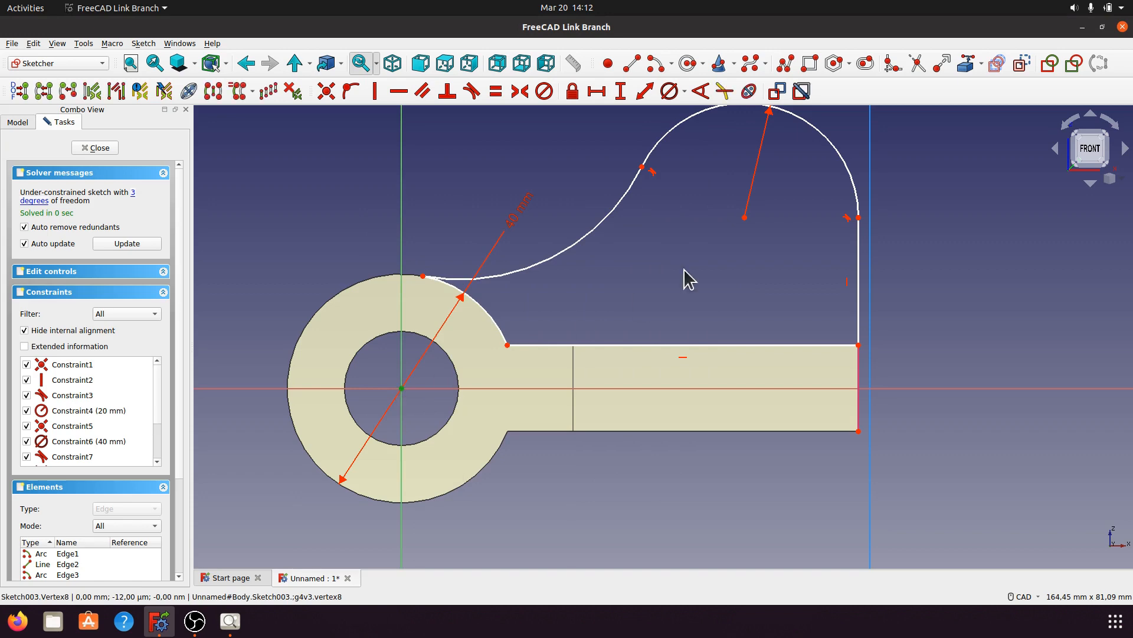
pyautogui.click(745, 217)
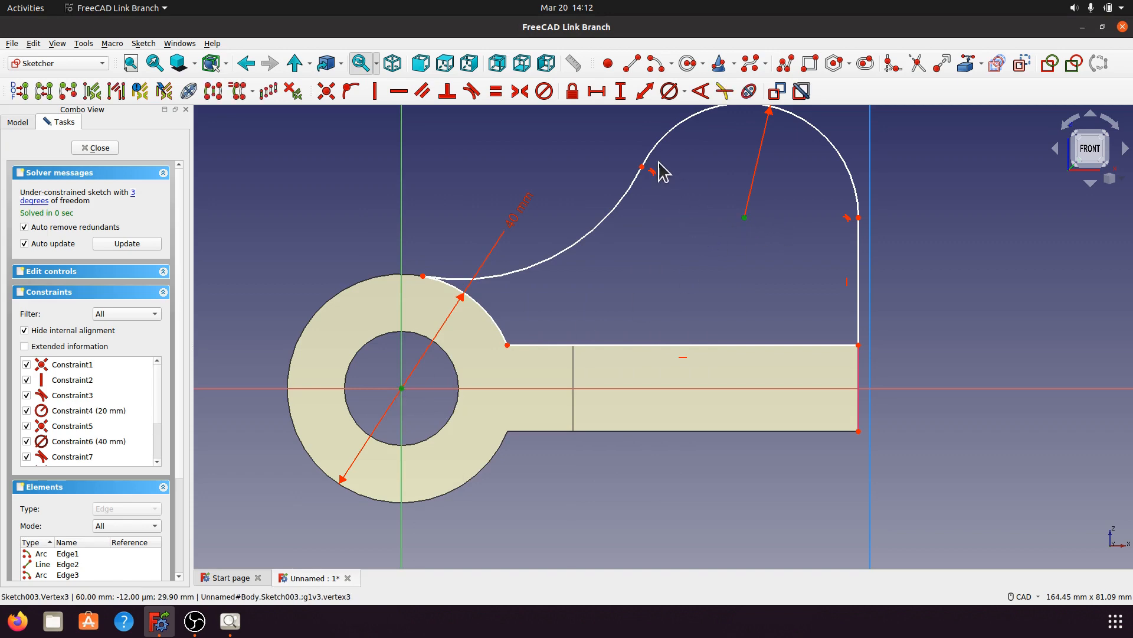
pyautogui.click(597, 91)
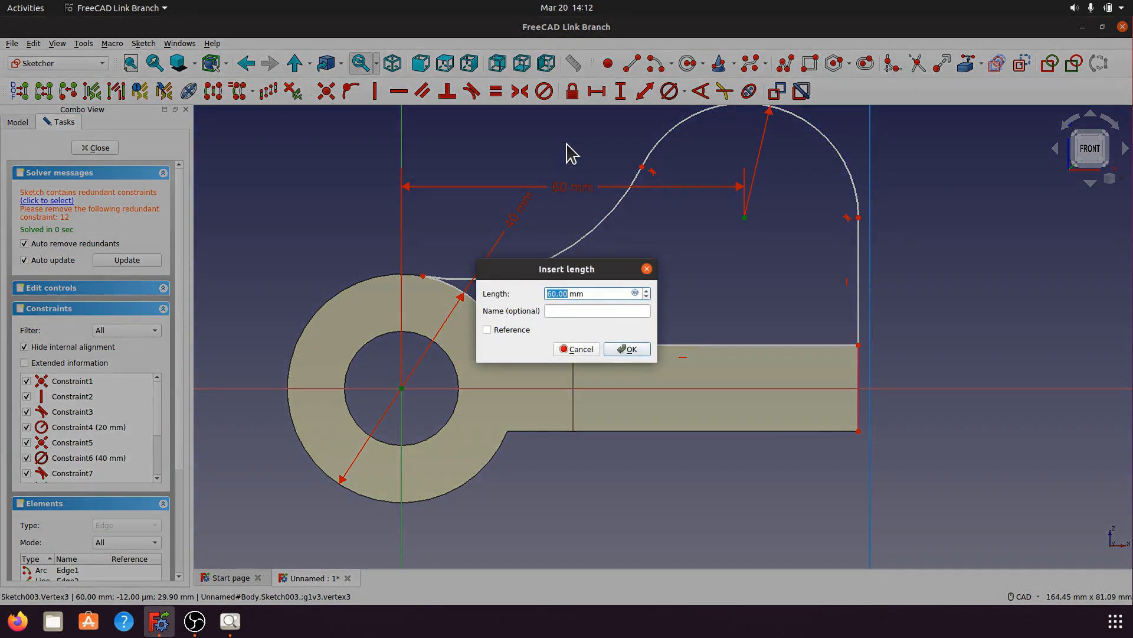
pyautogui.click(627, 349)
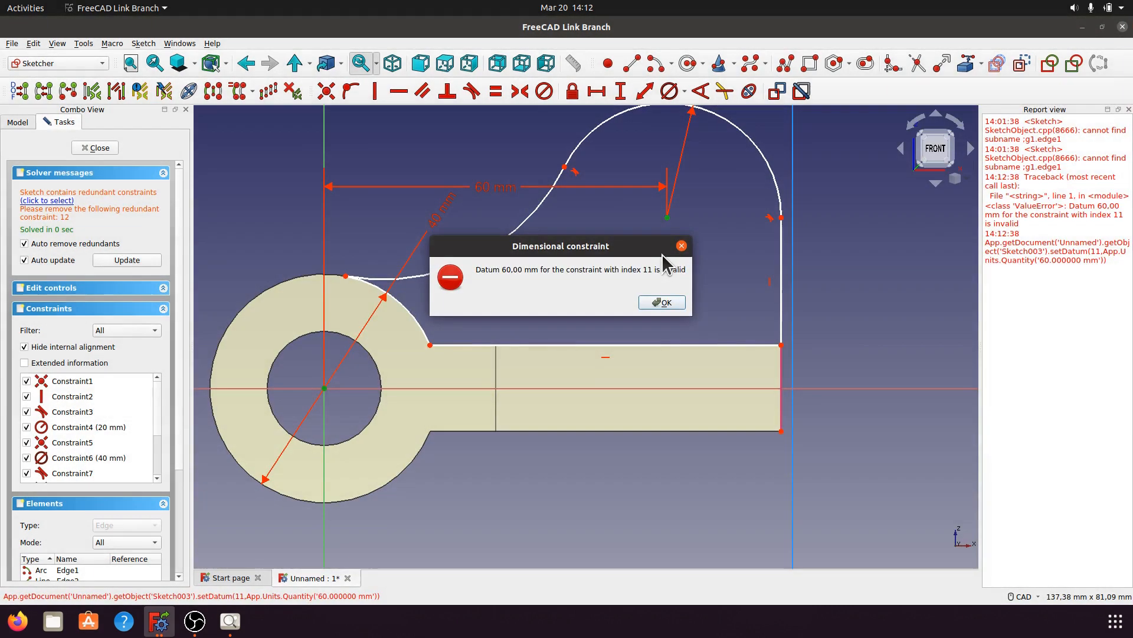
pyautogui.click(674, 299)
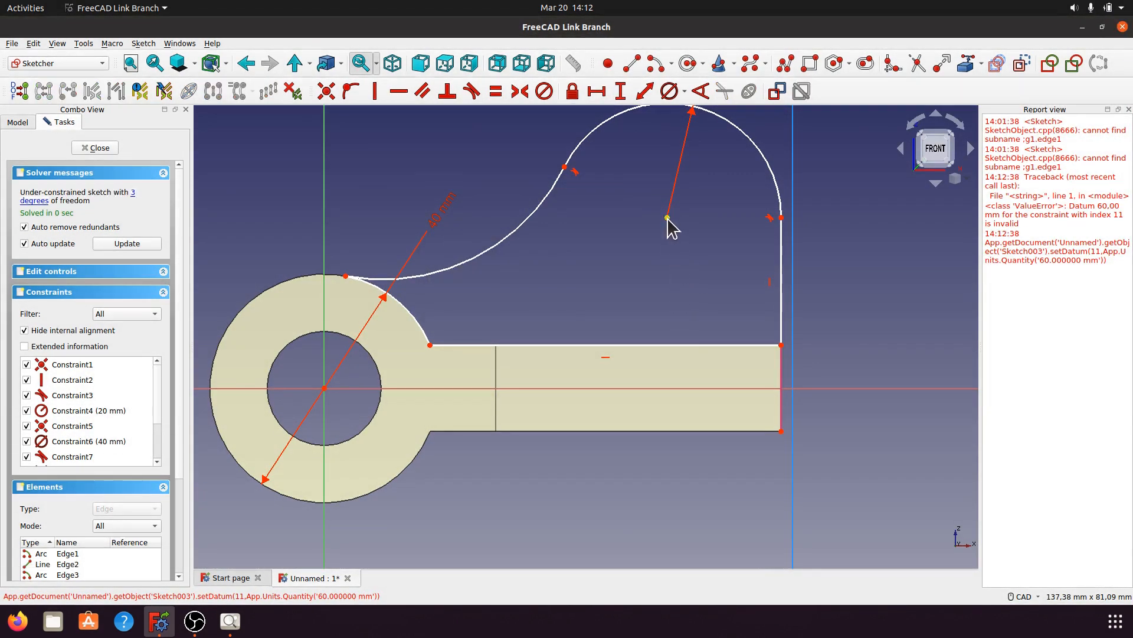
# Step: Try a vertical distance constraint from the horizontal axis to the arm's lower outer corner and delete it again
pyautogui.click(781, 431)
pyautogui.click(620, 91)
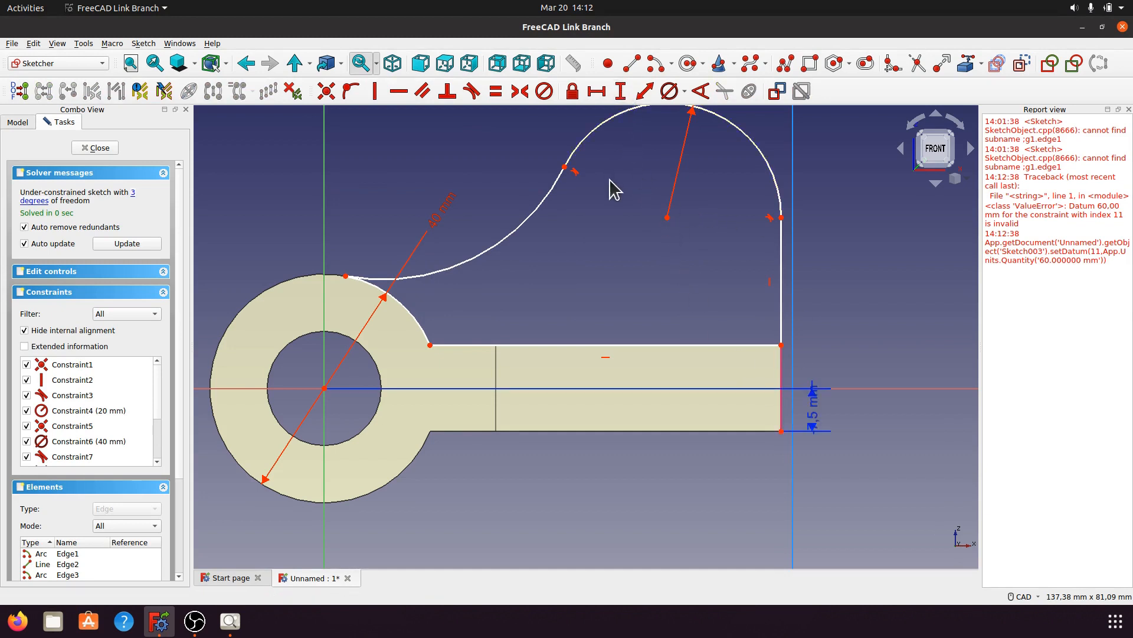
pyautogui.click(1128, 110)
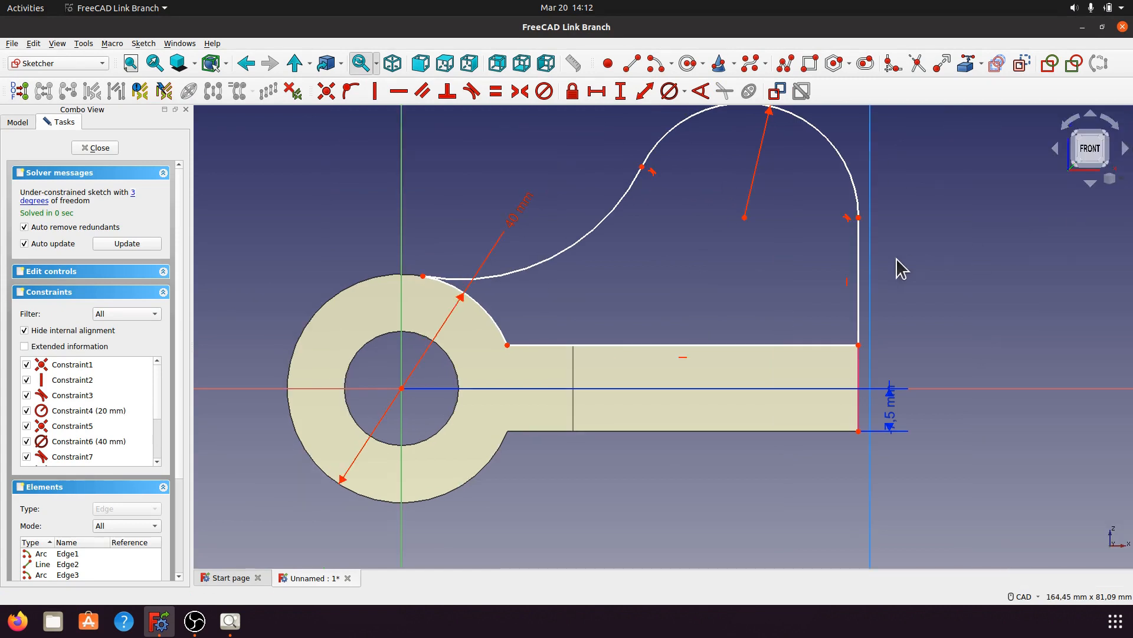
pyautogui.click(891, 416)
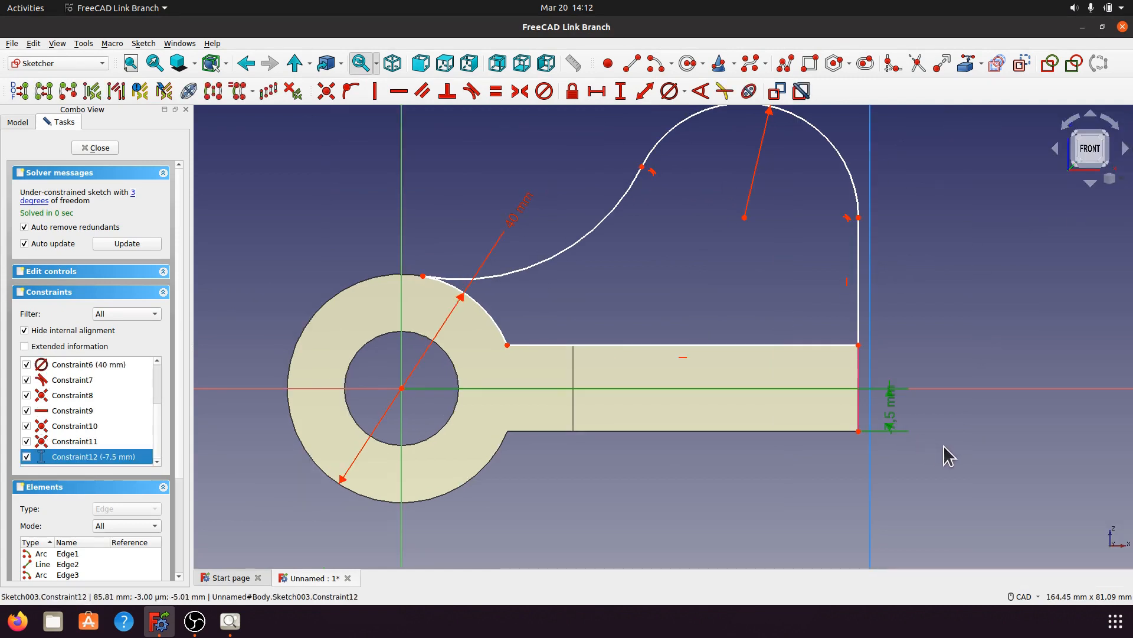
pyautogui.moveTo(889, 420); pyautogui.dragTo(916, 506)
pyautogui.click(915, 494)
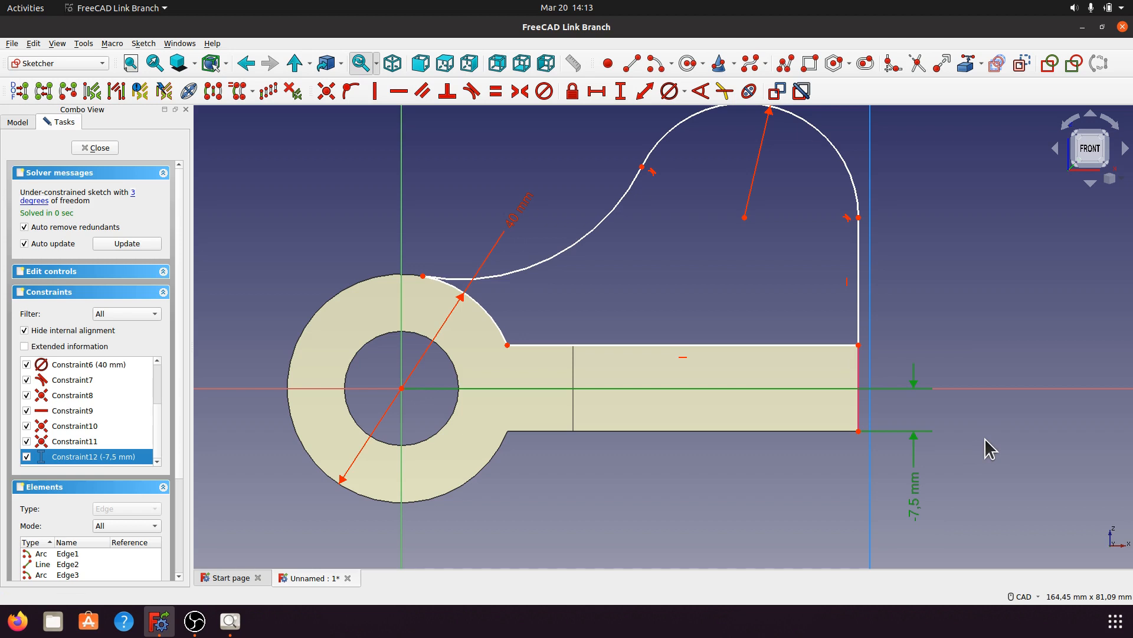
pyautogui.press('Delete')
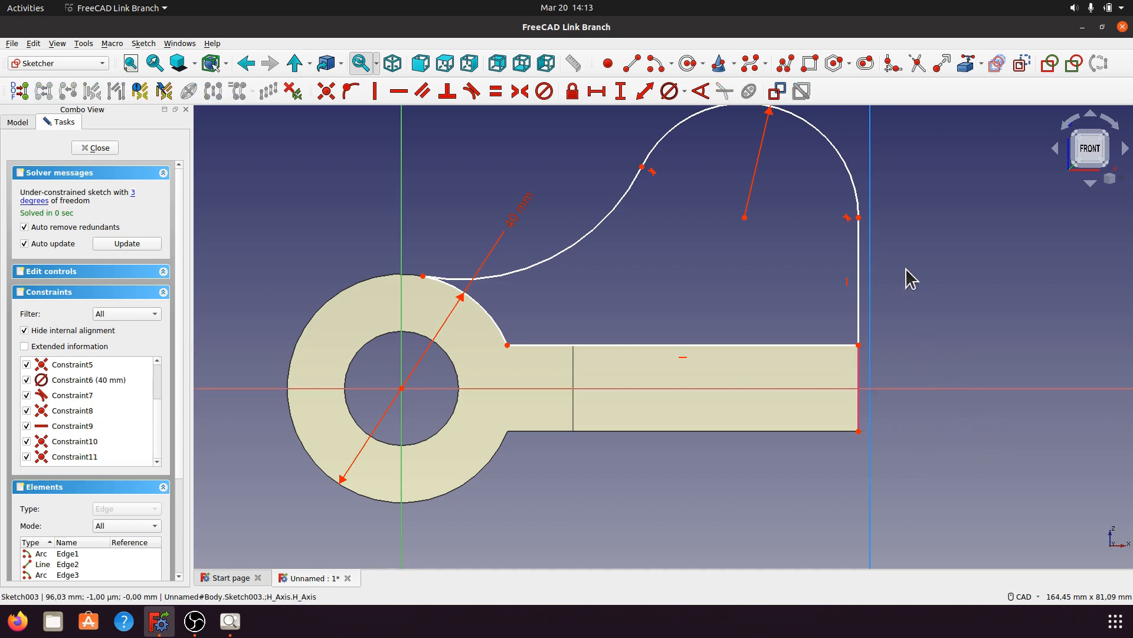
# Step: Link the arm's bottom edge into the sketch as external geometry
pyautogui.click(745, 218)
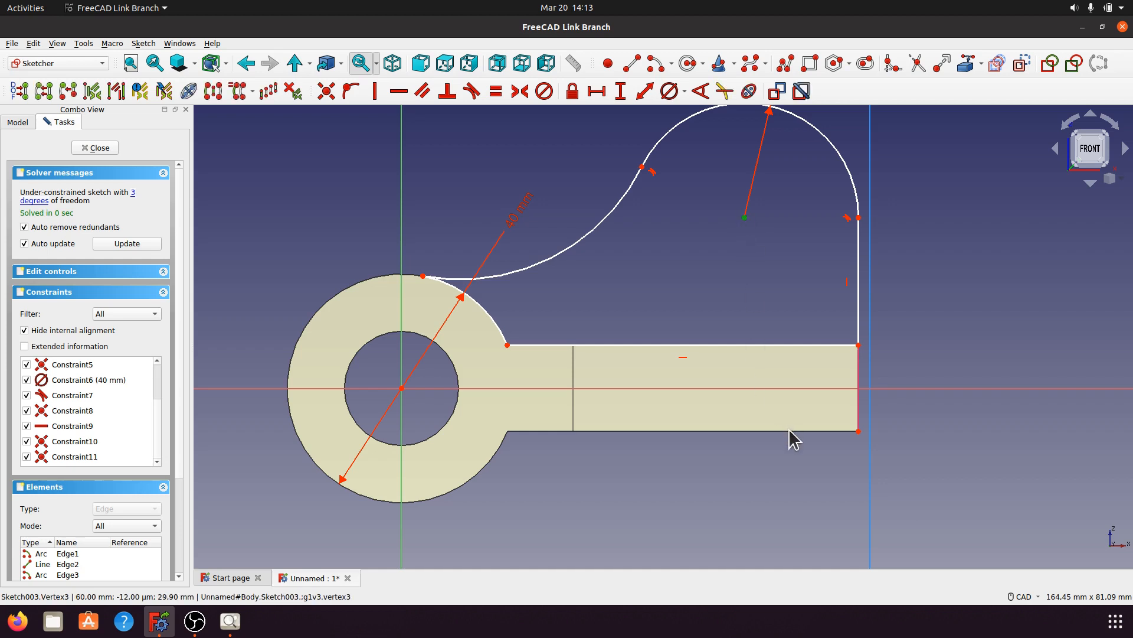
pyautogui.click(962, 251)
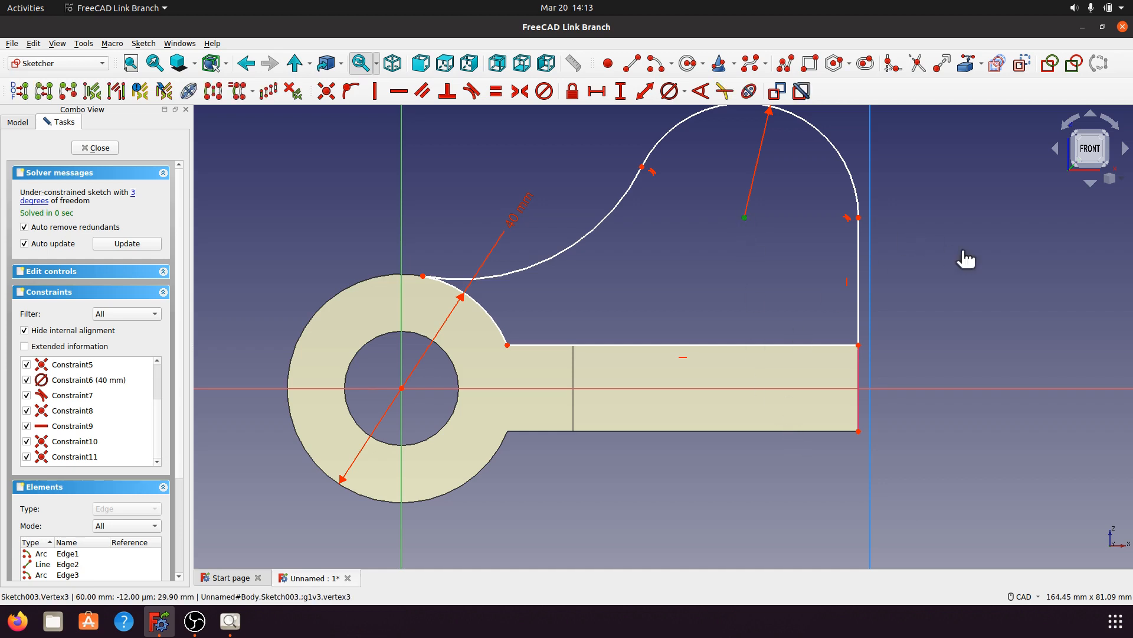
pyautogui.click(969, 67)
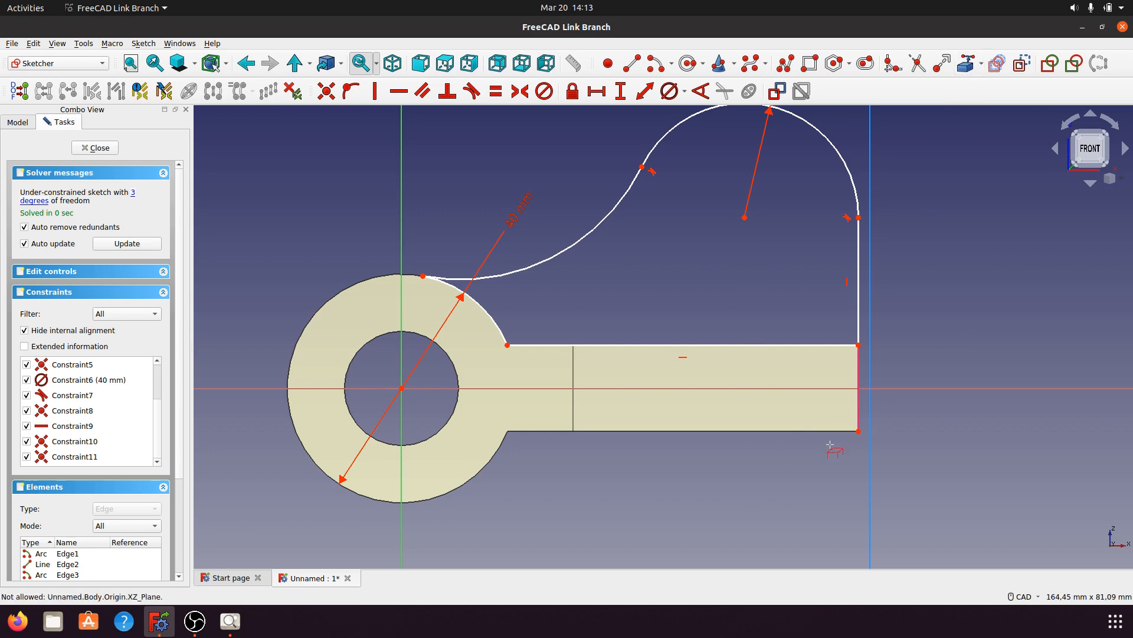
pyautogui.click(785, 433)
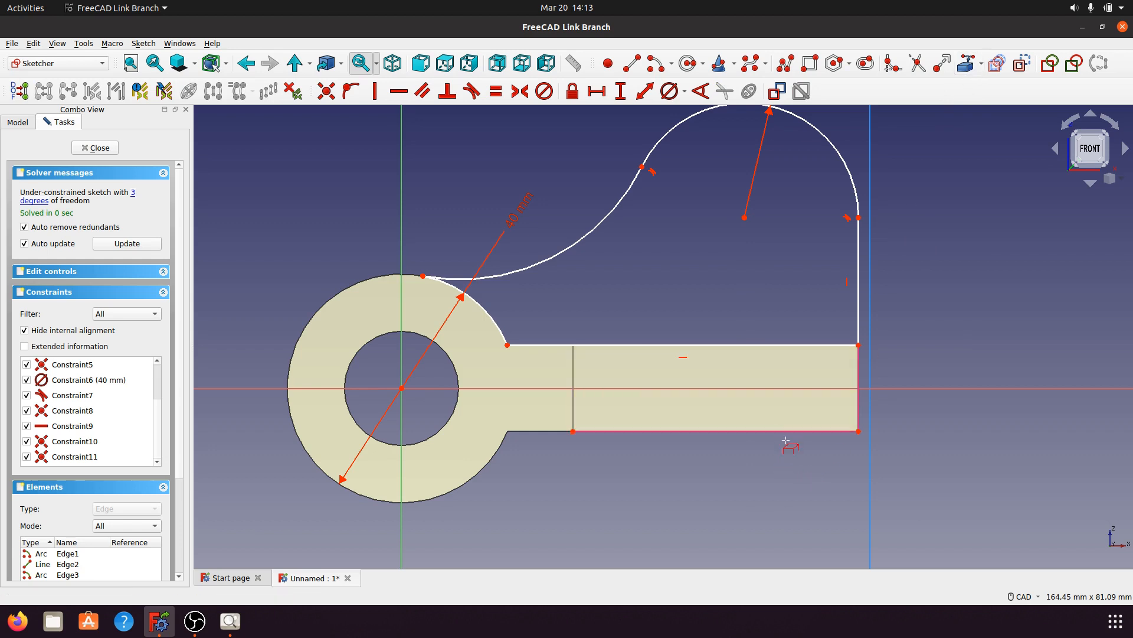
# Step: Constrain the distance from the lug arc's centre to the arm's bottom edge to 32 mm
pyautogui.click(744, 218)
pyautogui.click(797, 431)
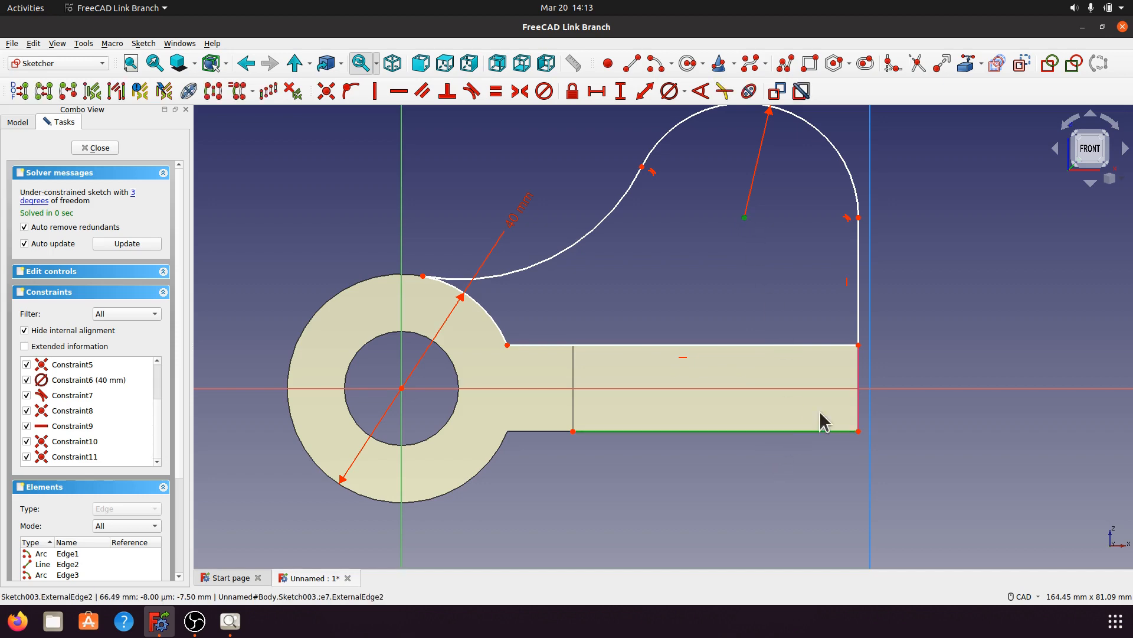
pyautogui.click(622, 92)
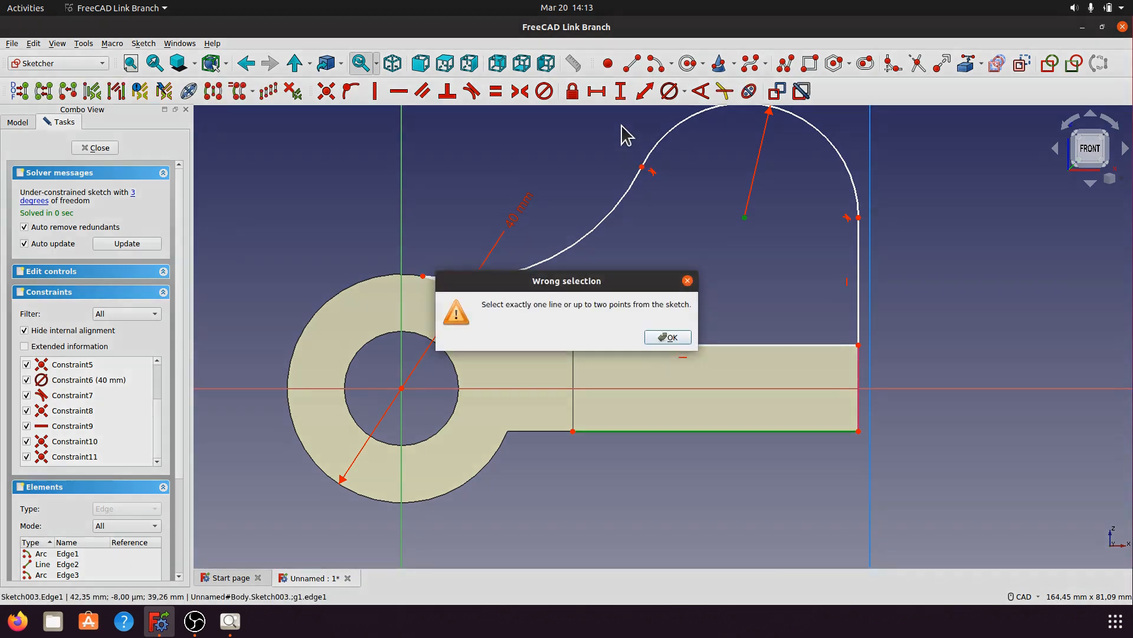
pyautogui.click(667, 337)
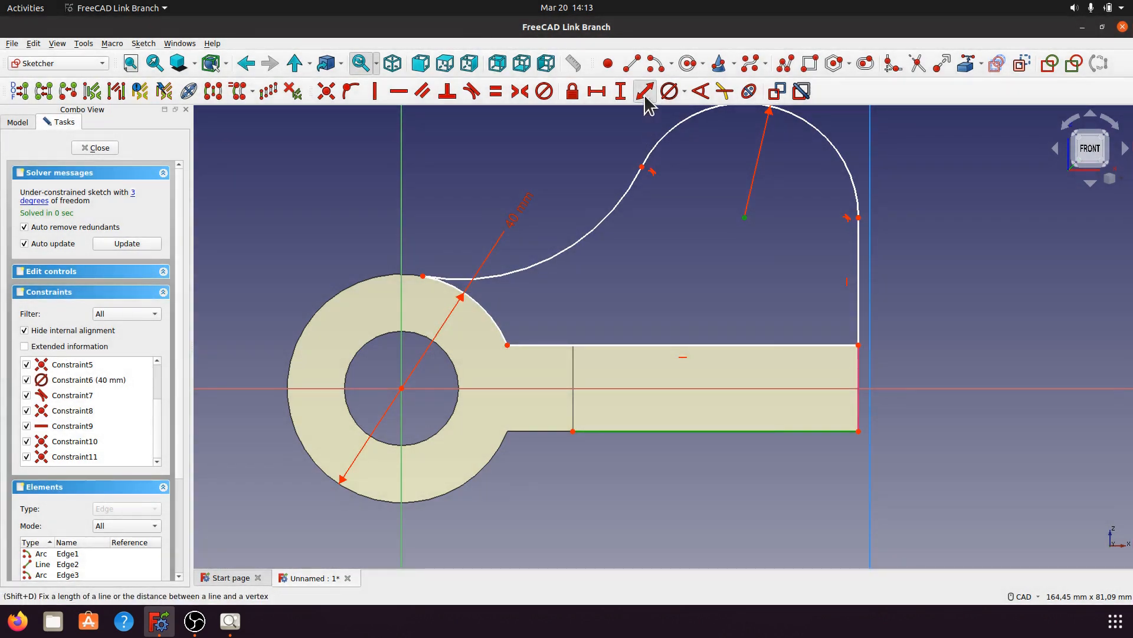
pyautogui.click(645, 92)
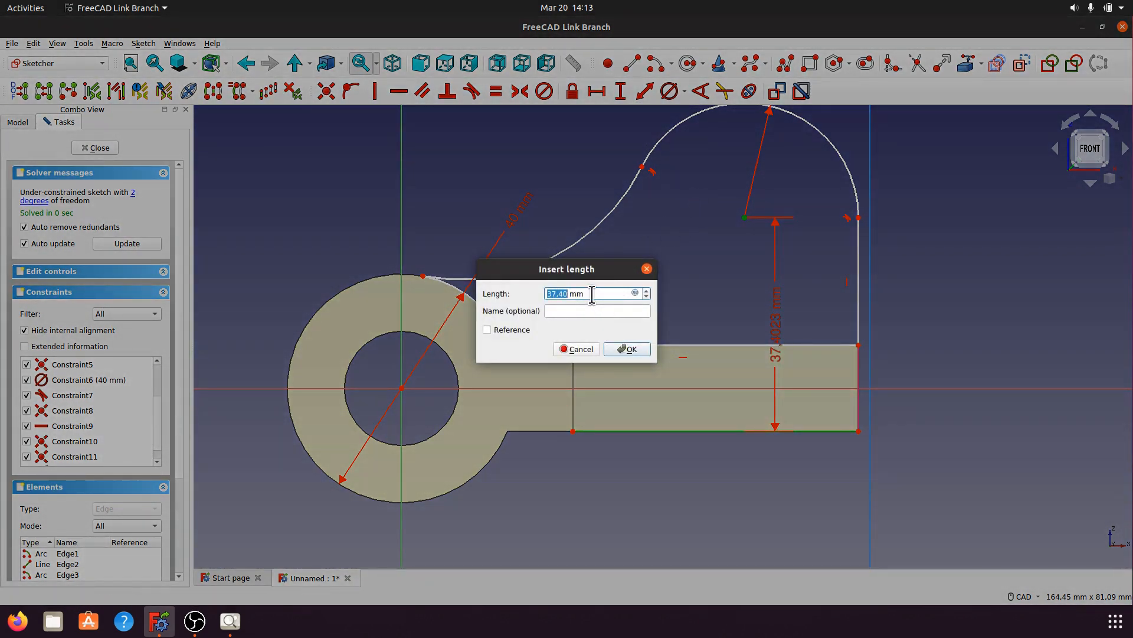
pyautogui.moveTo(592, 294); pyautogui.dragTo(540, 298)
pyautogui.write('3')
pyautogui.click(644, 348)
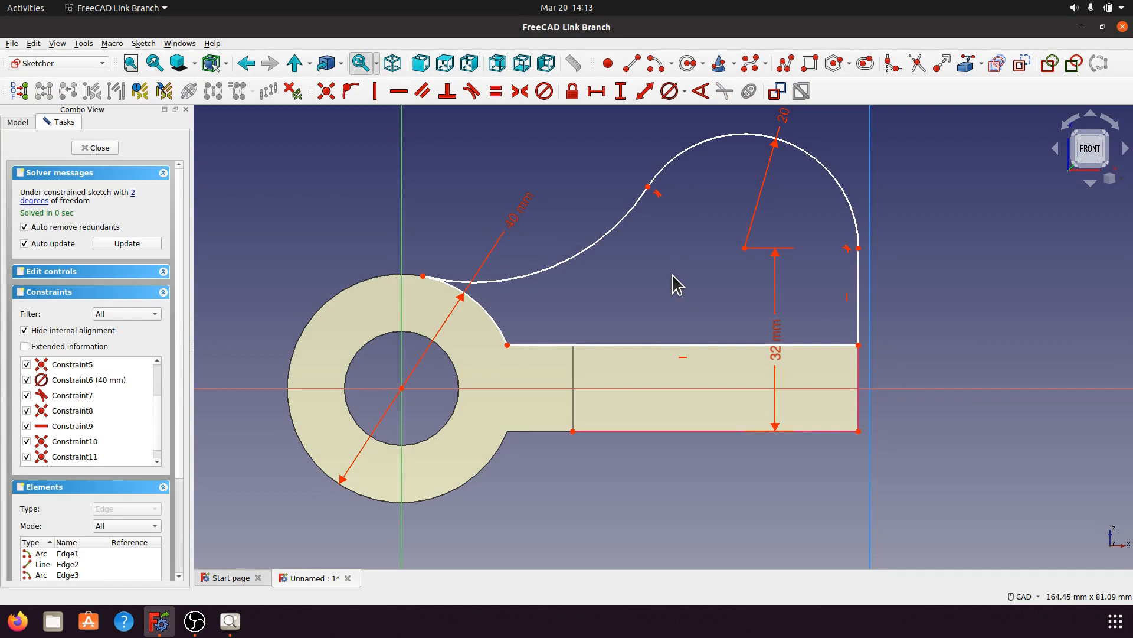
# Step: Highlight the geometry that is still free and test the concave arc's movement between the ring and the lug arc
pyautogui.click(134, 195)
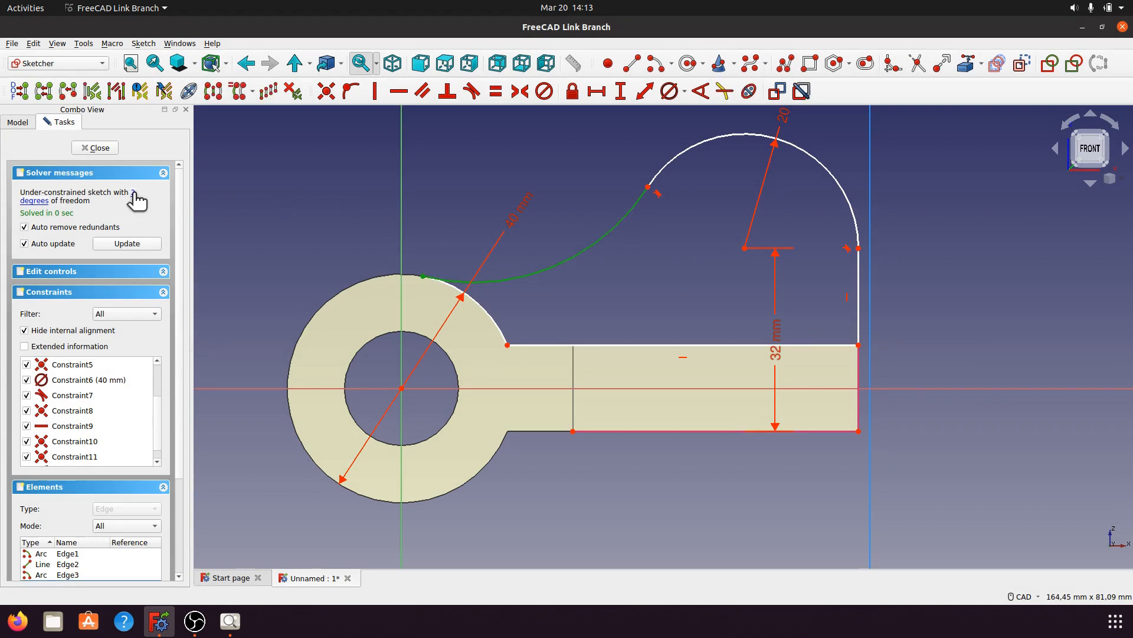
pyautogui.click(647, 270)
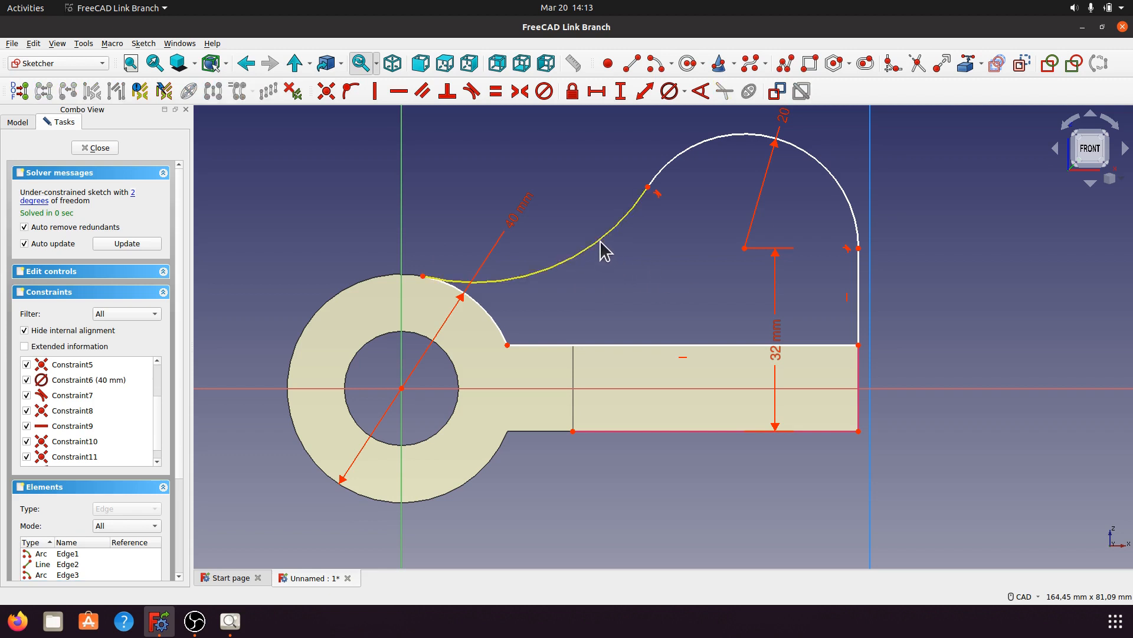
pyautogui.moveTo(602, 245)
pyautogui.mouseDown()
pyautogui.moveTo(607, 223)
pyautogui.moveTo(609, 238)
pyautogui.mouseUp()
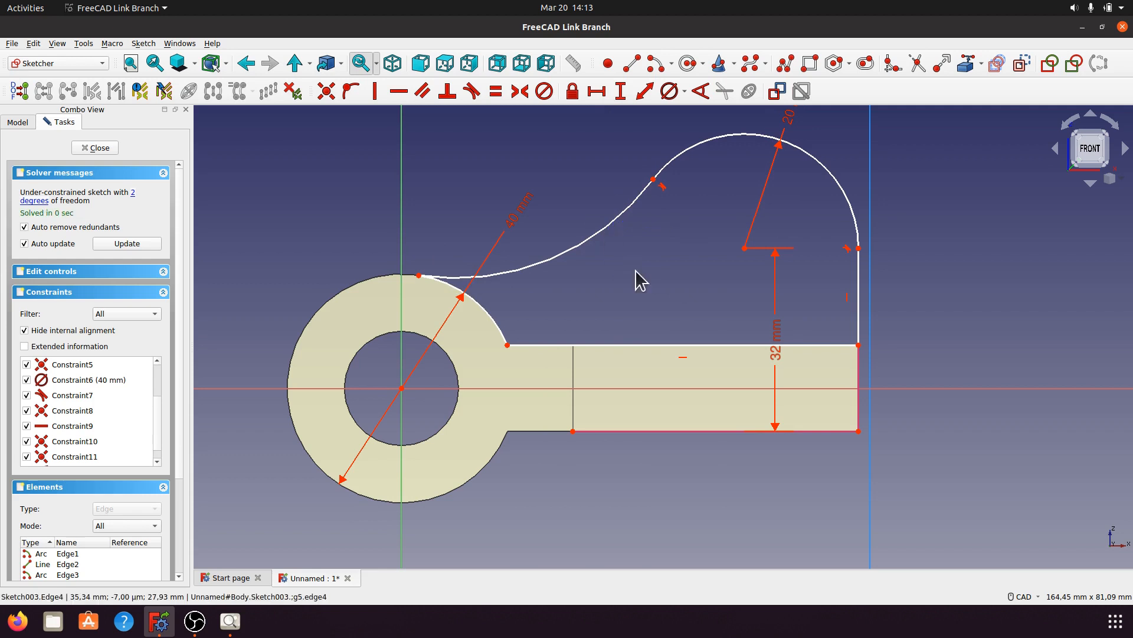
# Step: Try to constrain the concave arc's lower endpoint onto the vertical axis and undo the constraint
pyautogui.click(419, 276)
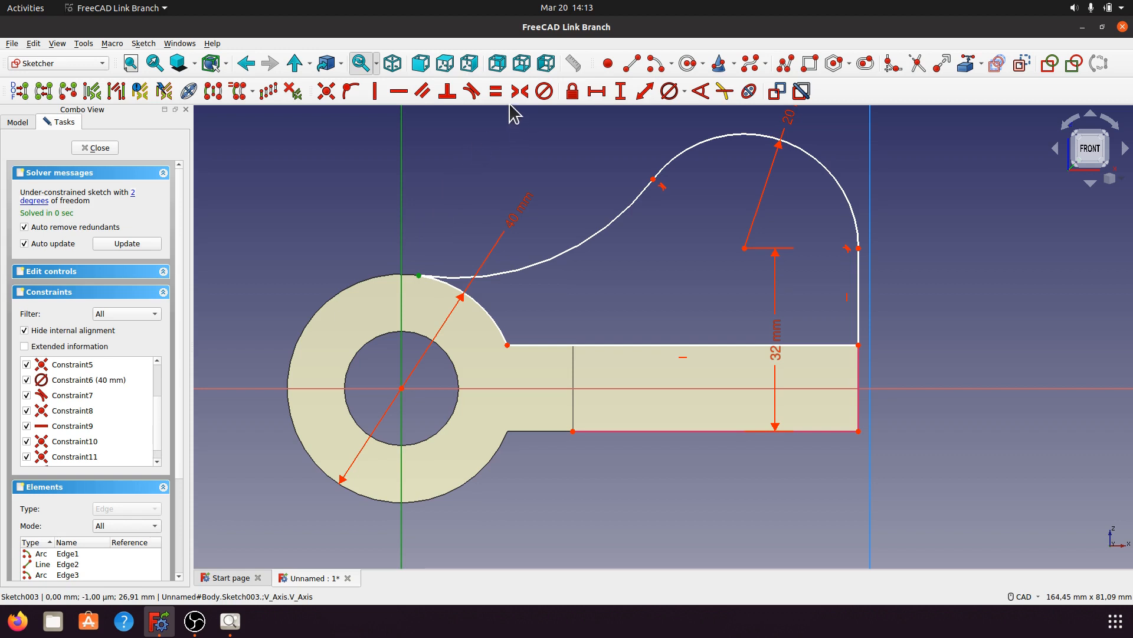
pyautogui.click(351, 91)
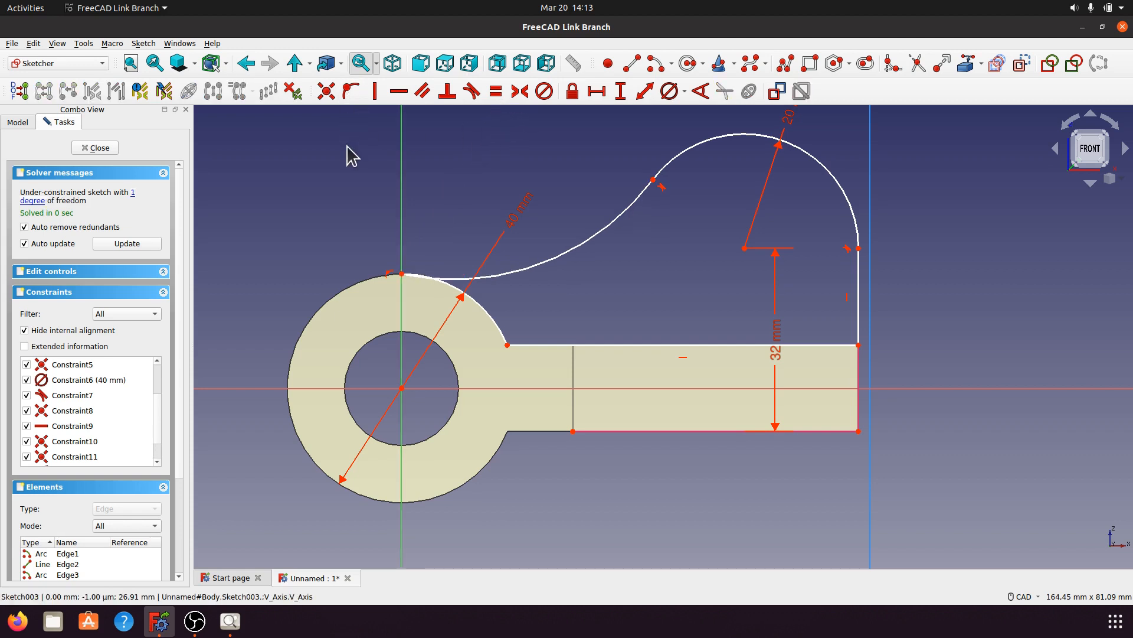
pyautogui.click(402, 172)
pyautogui.hotkey('ctrl', 'z')
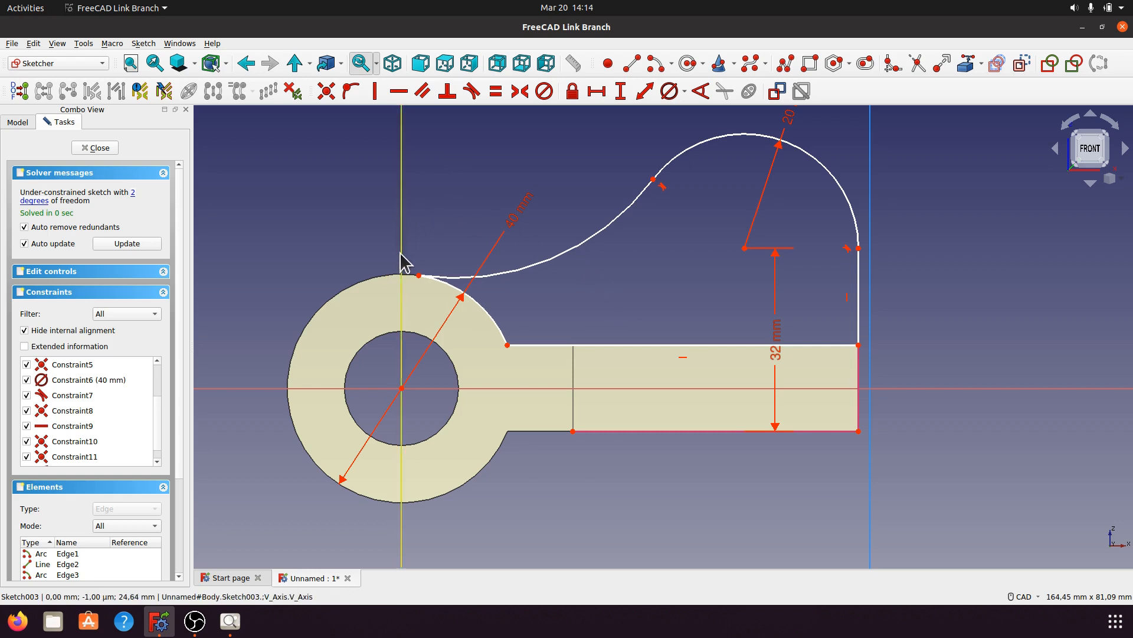
# Step: Make the concave arc tangent to the ring arc at their shared endpoint
pyautogui.scroll(4, 398, 270)
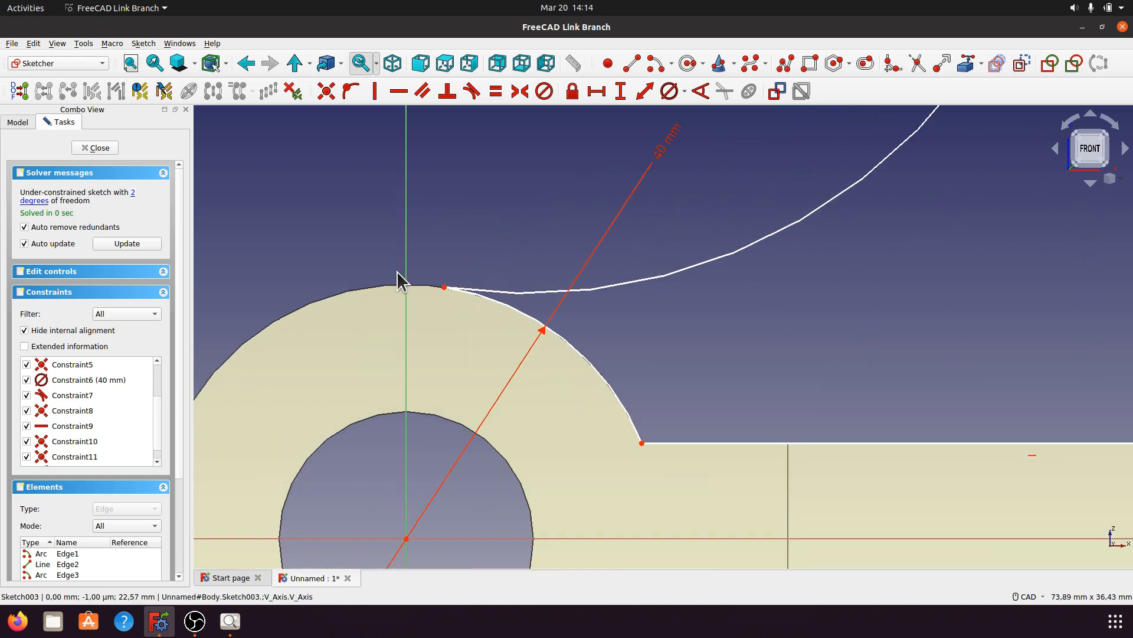
pyautogui.click(505, 291)
pyautogui.click(509, 305)
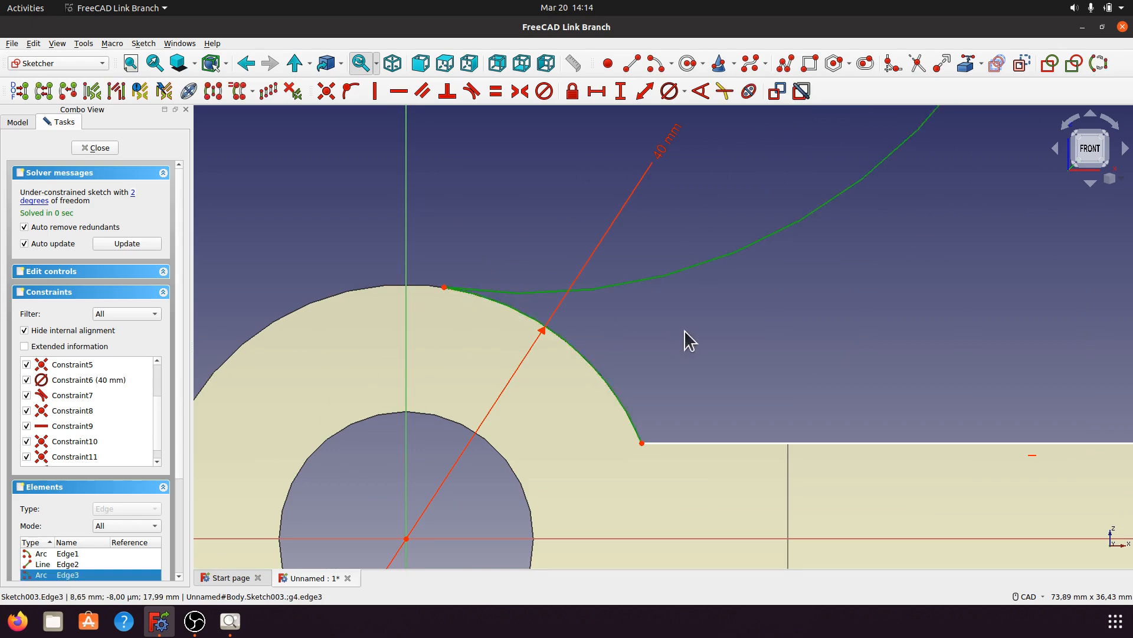
pyautogui.click(472, 91)
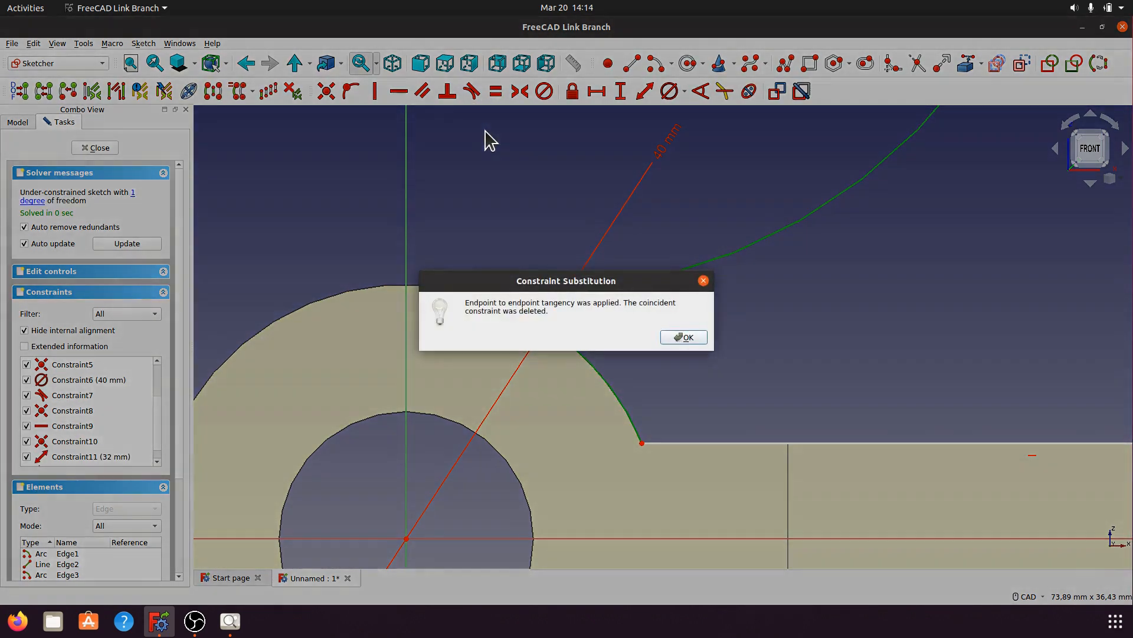
pyautogui.click(685, 337)
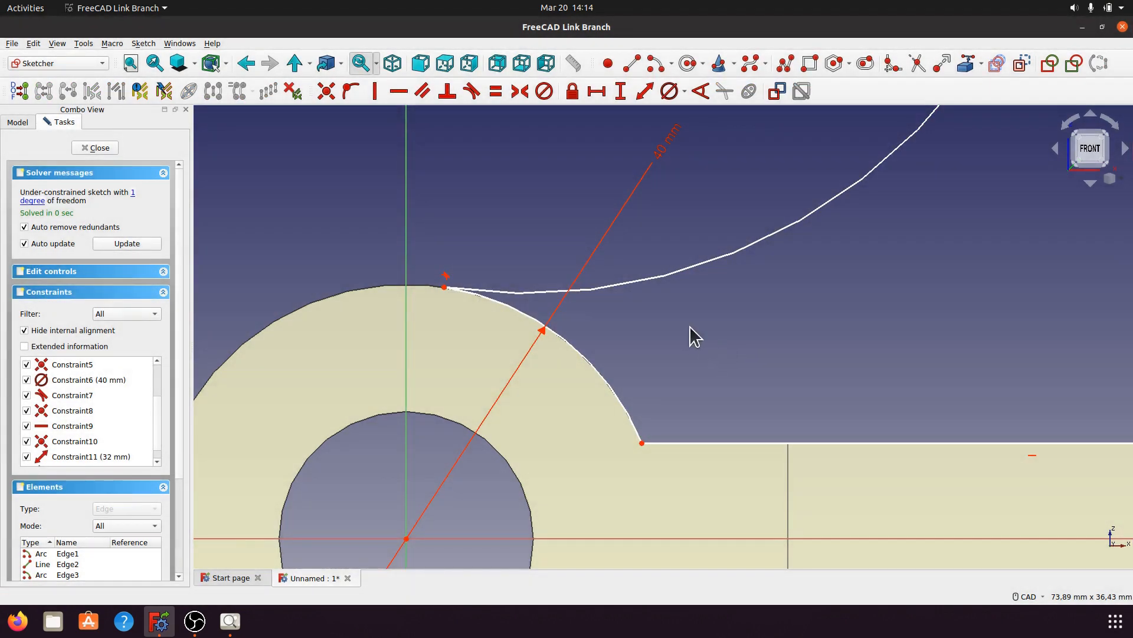
# Step: Highlight the geometry affected by the remaining degree of freedom in the whole lug profile
pyautogui.moveTo(689, 326); pyautogui.dragTo(544, 260, button='middle')
pyautogui.scroll(-5, 544, 260)
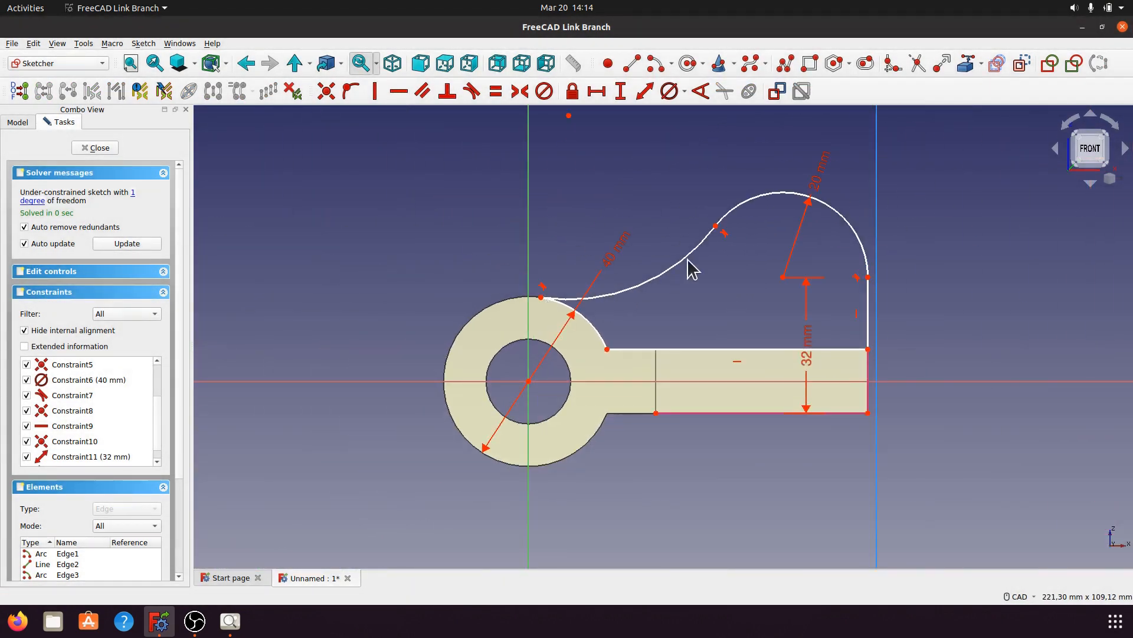
pyautogui.click(40, 203)
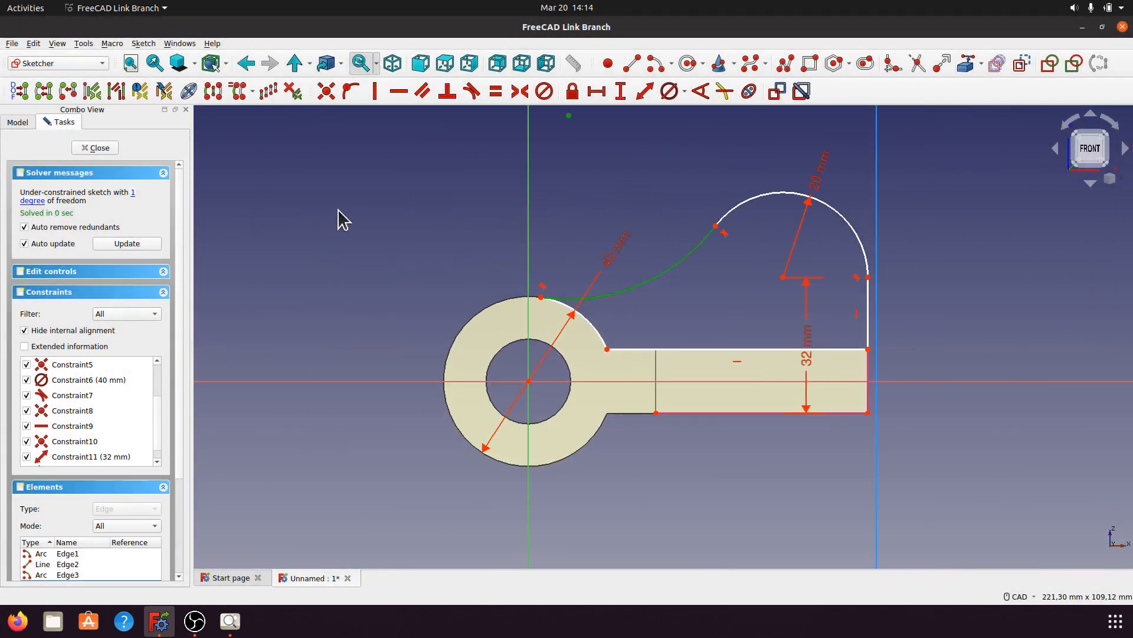
pyautogui.scroll(-4, 336, 338)
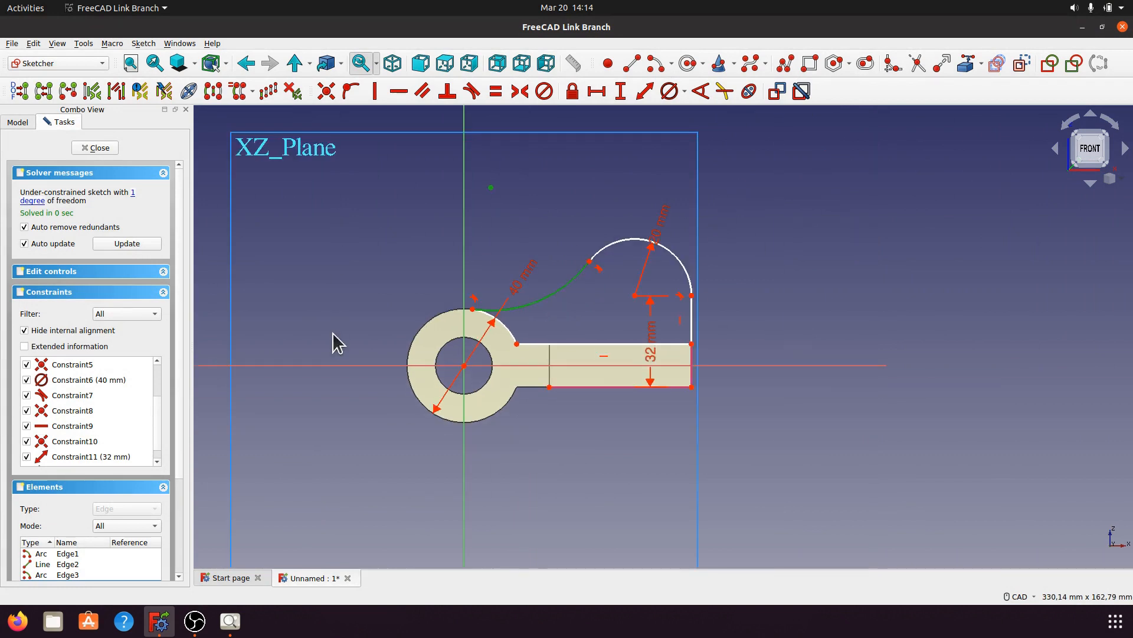
pyautogui.scroll(3, 607, 210)
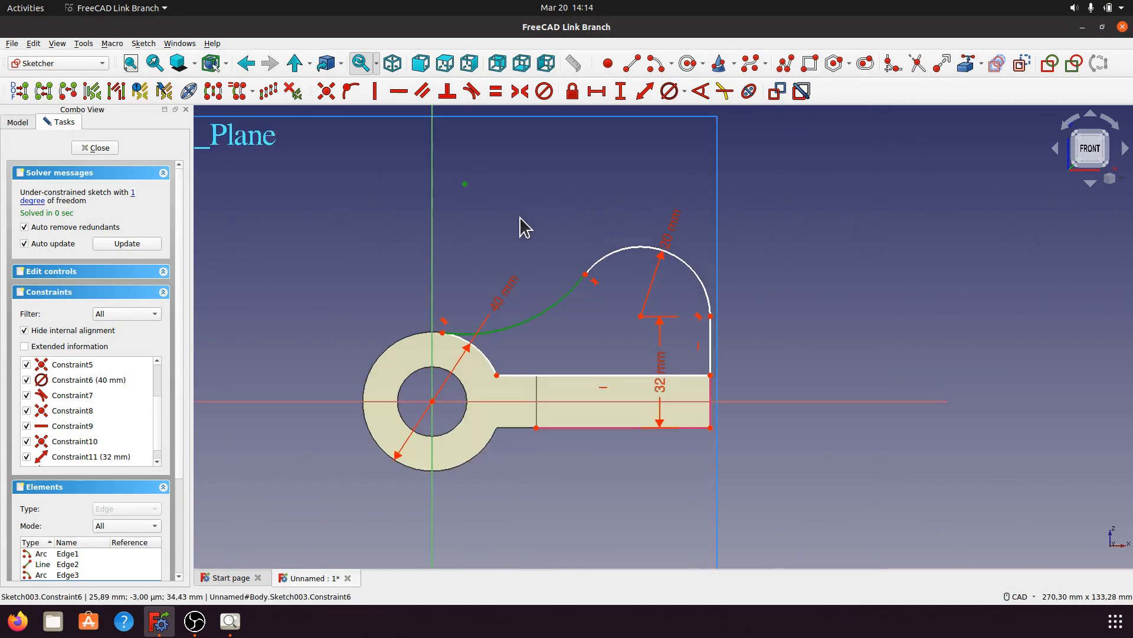
pyautogui.click(599, 350)
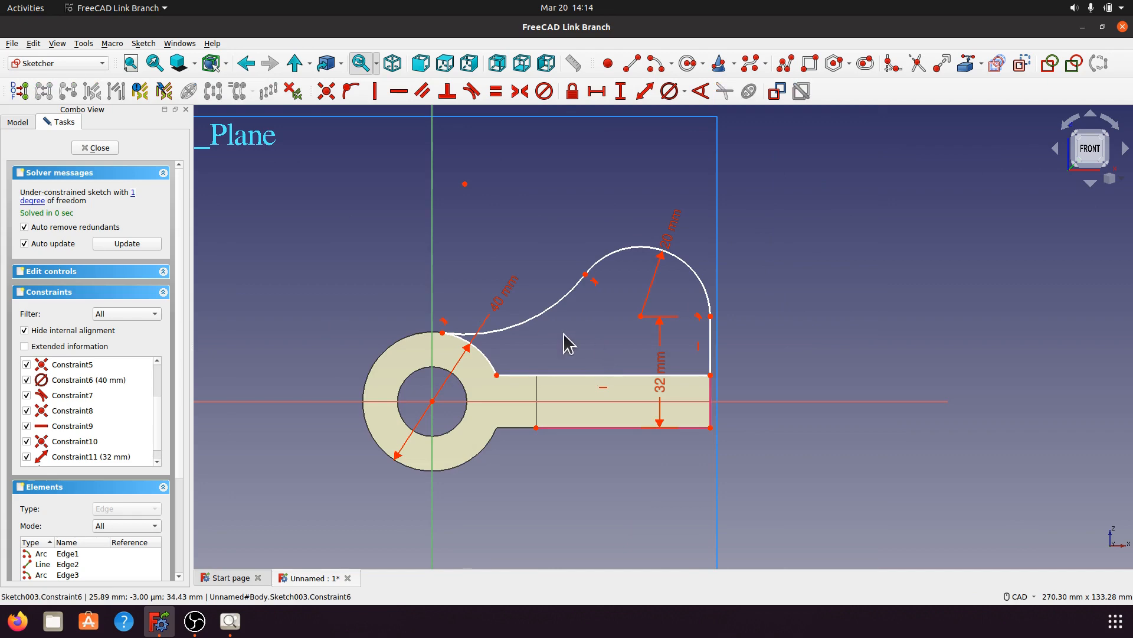
pyautogui.click(548, 311)
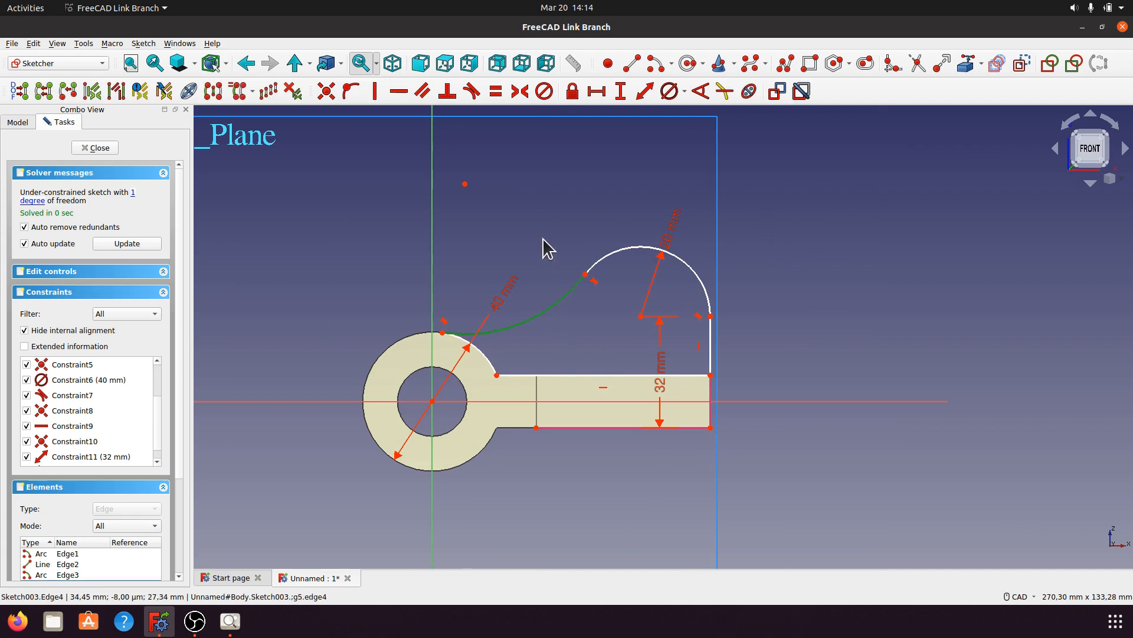
pyautogui.click(684, 92)
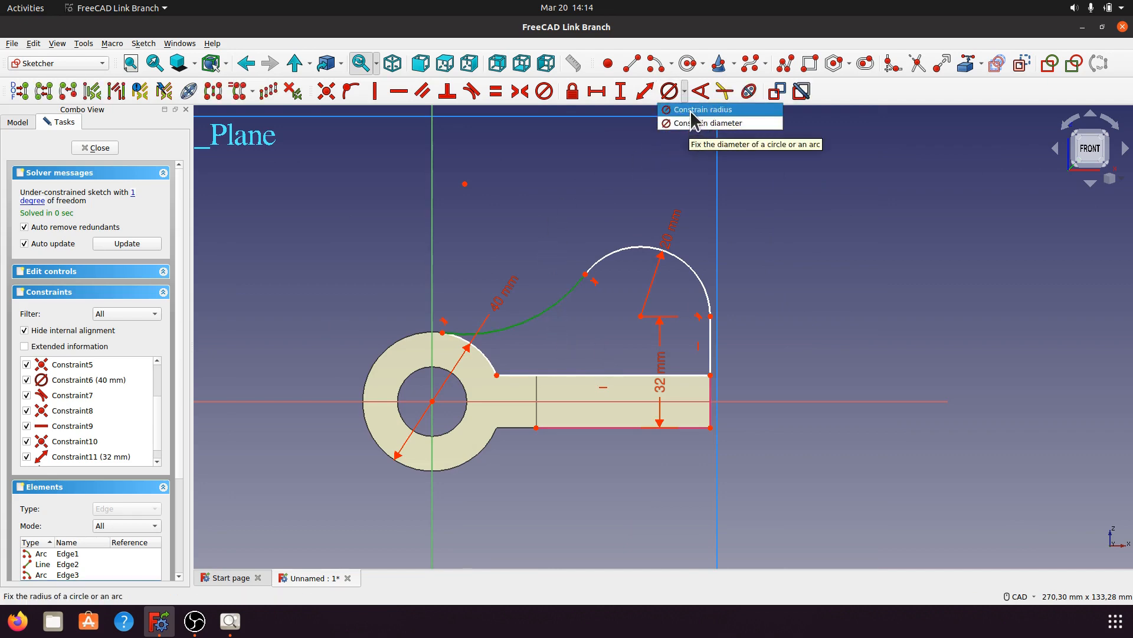
pyautogui.click(700, 109)
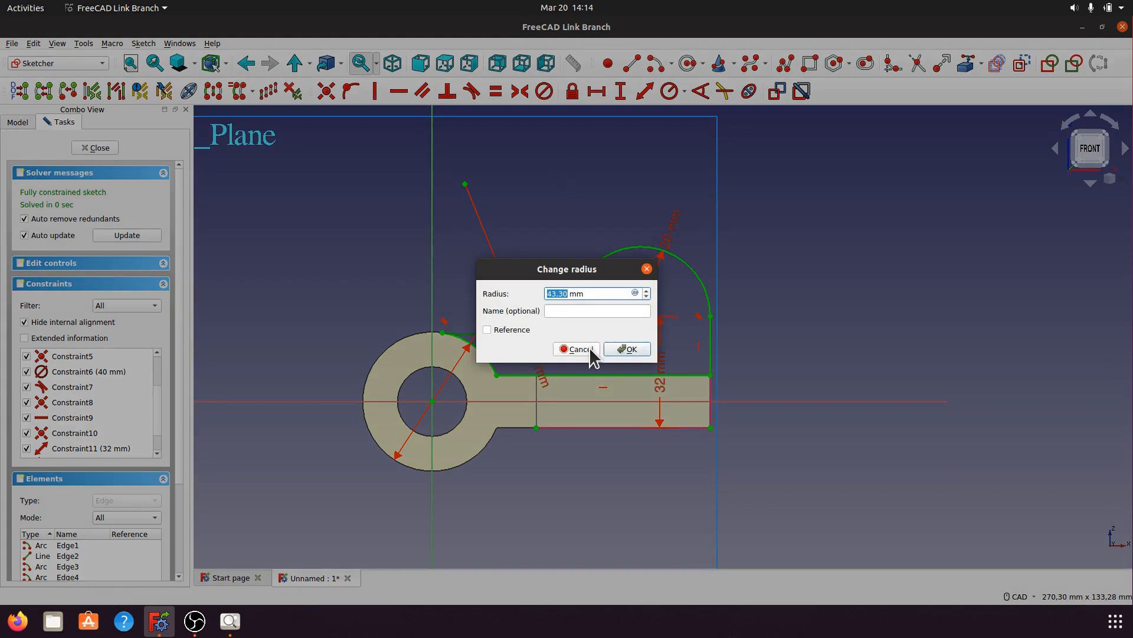
pyautogui.click(589, 345)
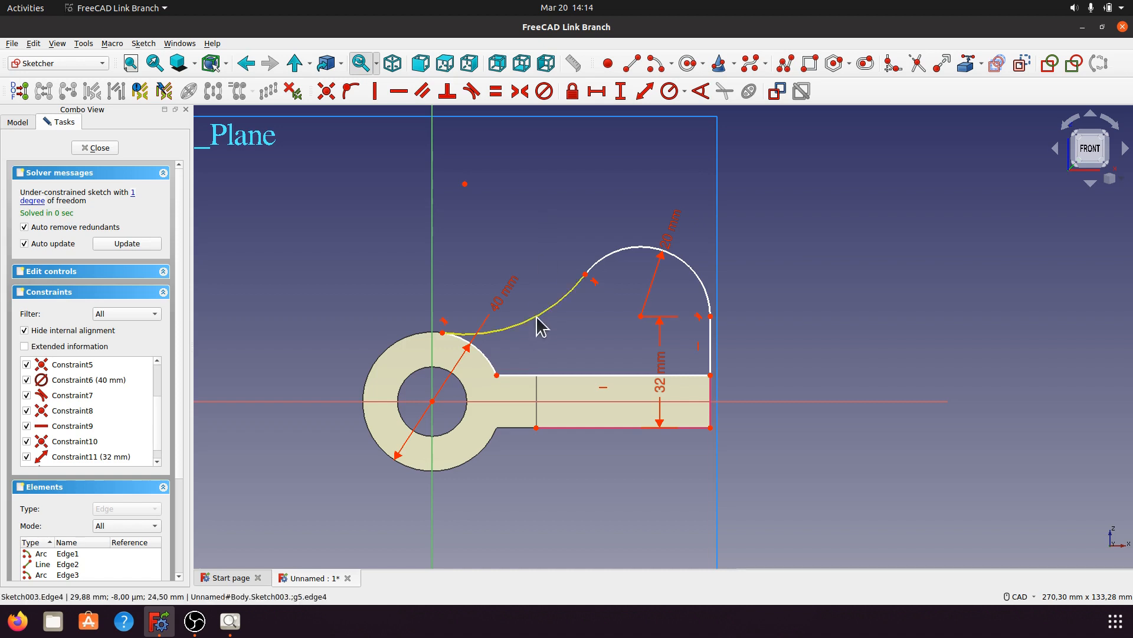
# Step: Test the concave arc's remaining movement and check the upright lug's dimensions in the reference drawing a005.png
pyautogui.moveTo(538, 326)
pyautogui.mouseDown()
pyautogui.moveTo(541, 310)
pyautogui.moveTo(551, 322)
pyautogui.moveTo(523, 308)
pyautogui.moveTo(555, 313)
pyautogui.mouseUp()
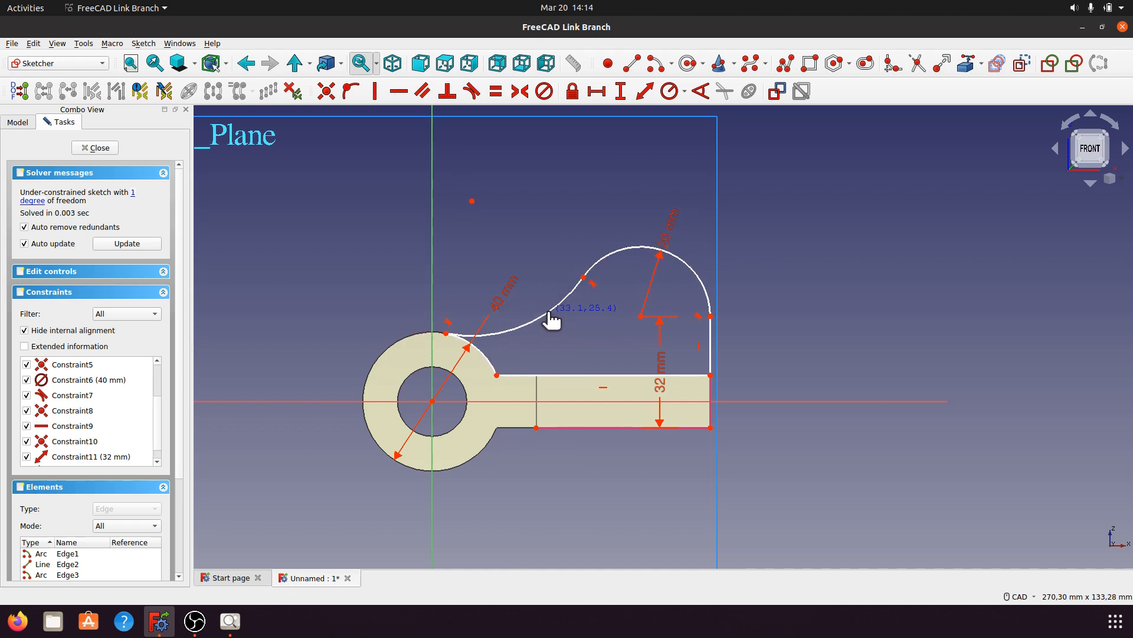
pyautogui.click(227, 626)
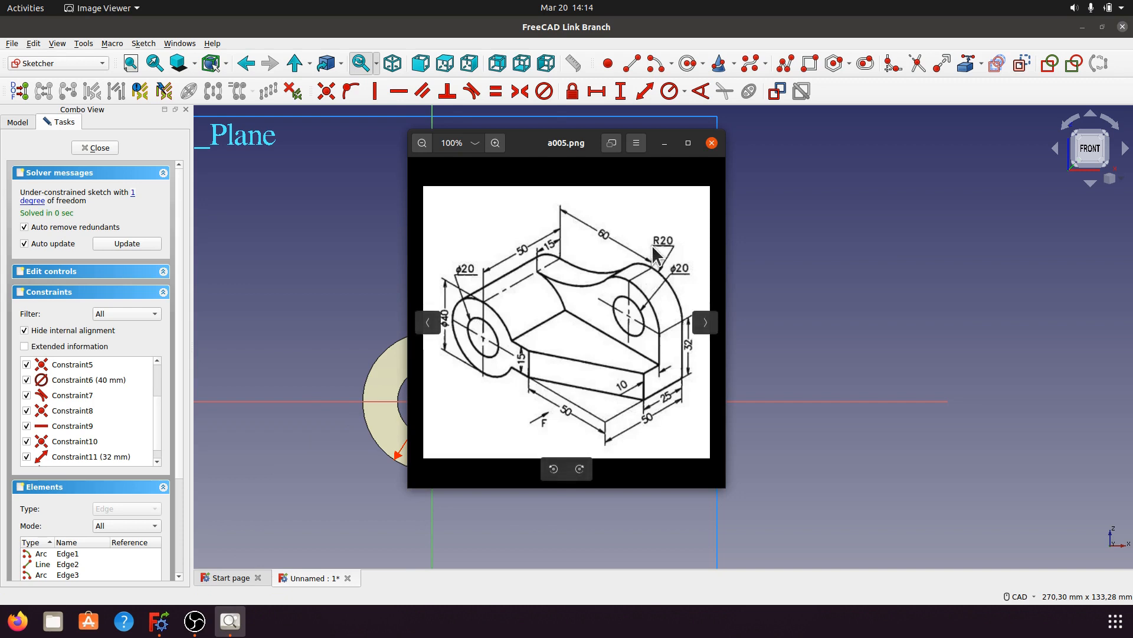
pyautogui.click(664, 143)
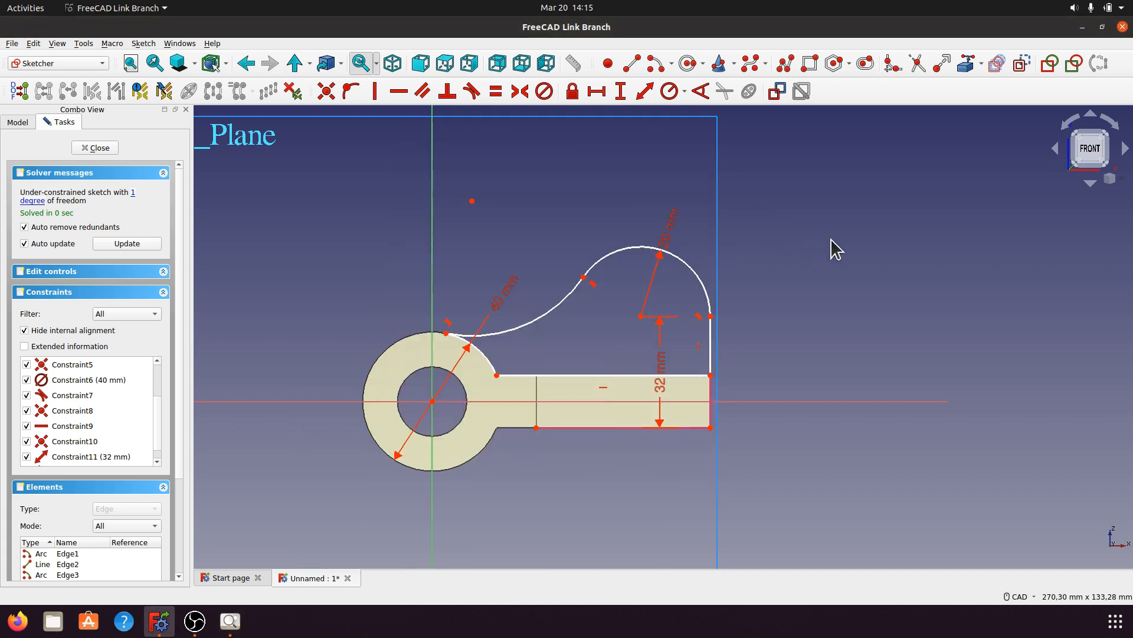
# Step: Try to constrain the lug arc's centre 60 mm horizontally from the vertical axis, and dismiss the error report
pyautogui.click(435, 258)
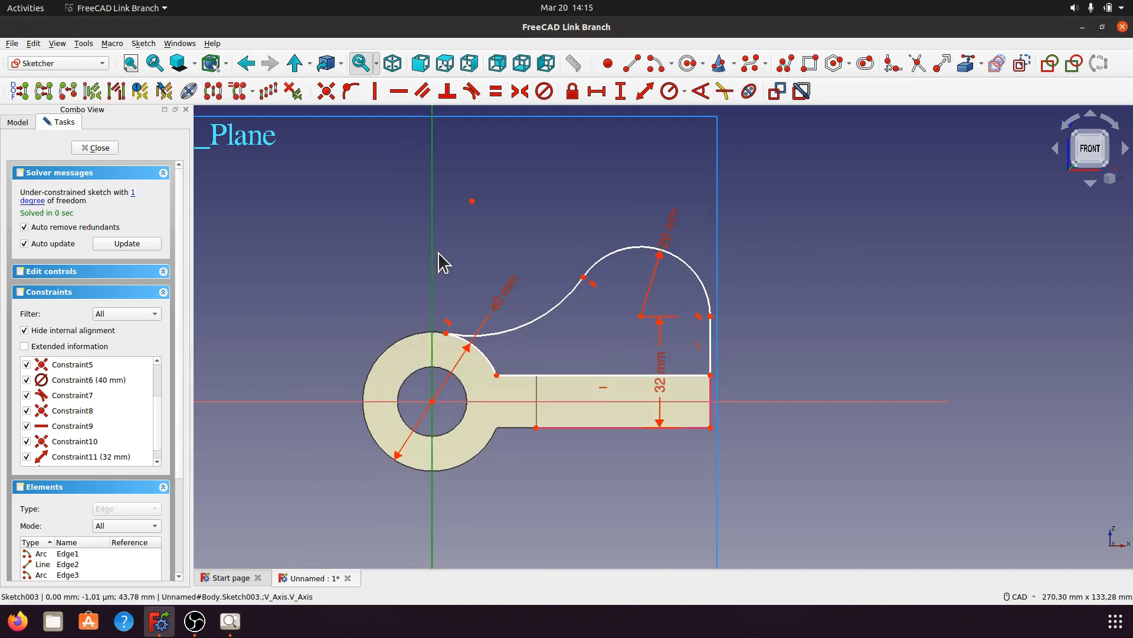
pyautogui.click(643, 318)
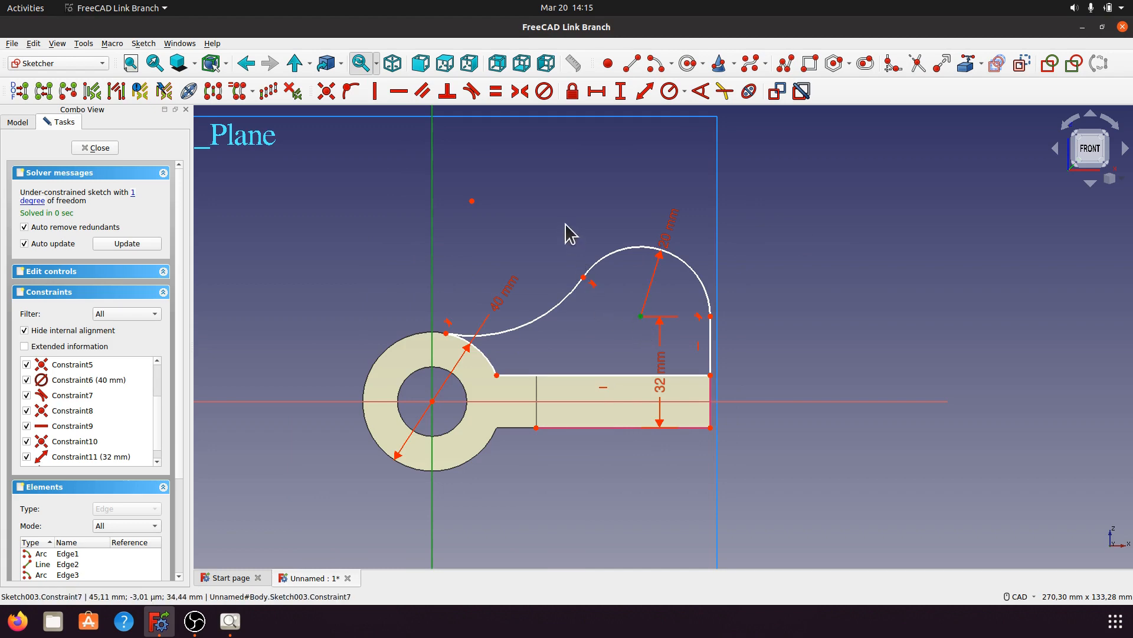
pyautogui.click(597, 90)
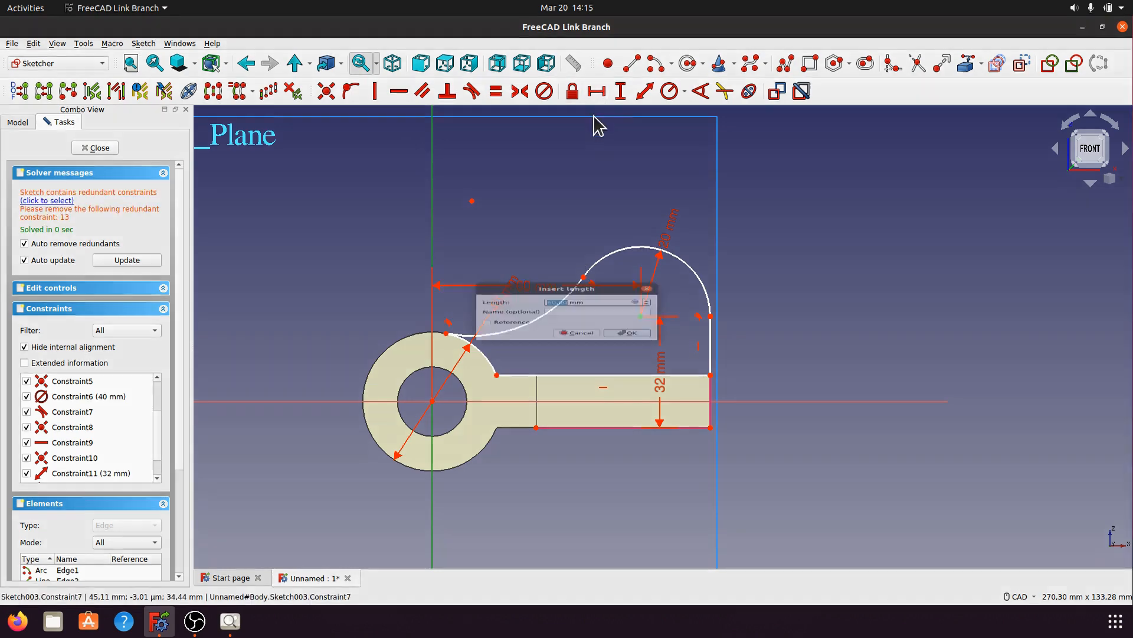
pyautogui.click(628, 348)
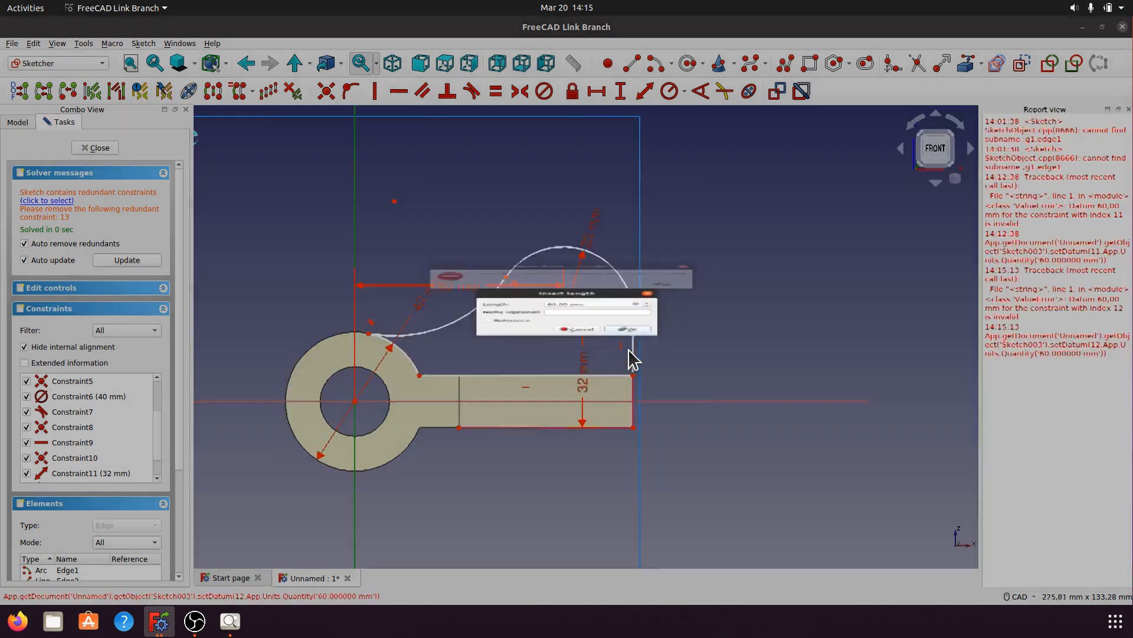
pyautogui.click(664, 302)
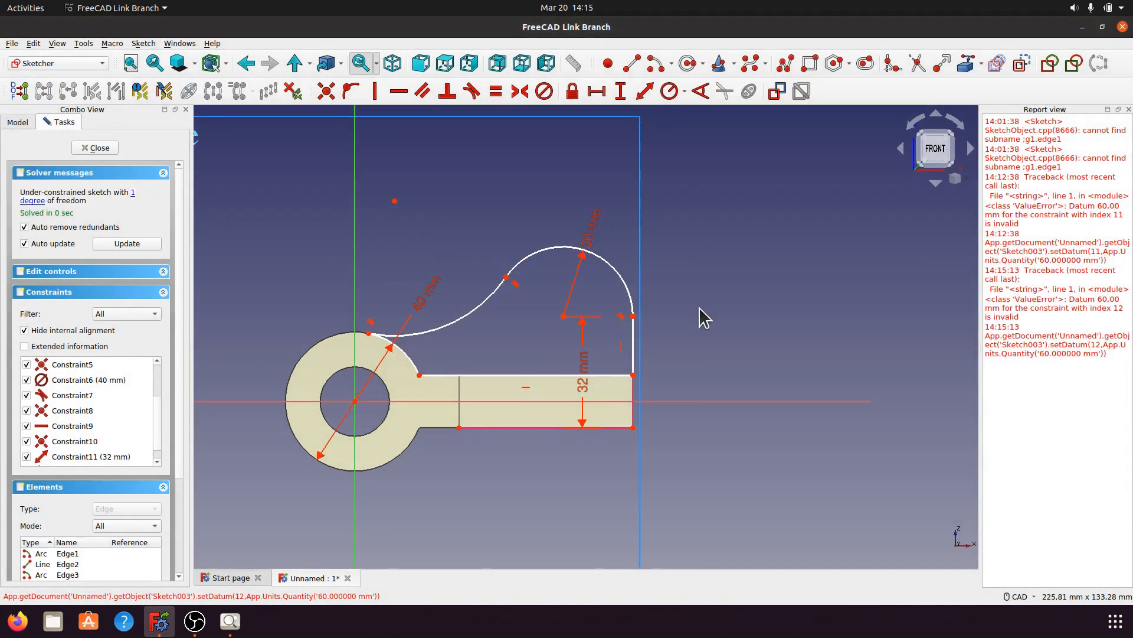
pyautogui.scroll(-3, 740, 316)
pyautogui.scroll(2, 634, 328)
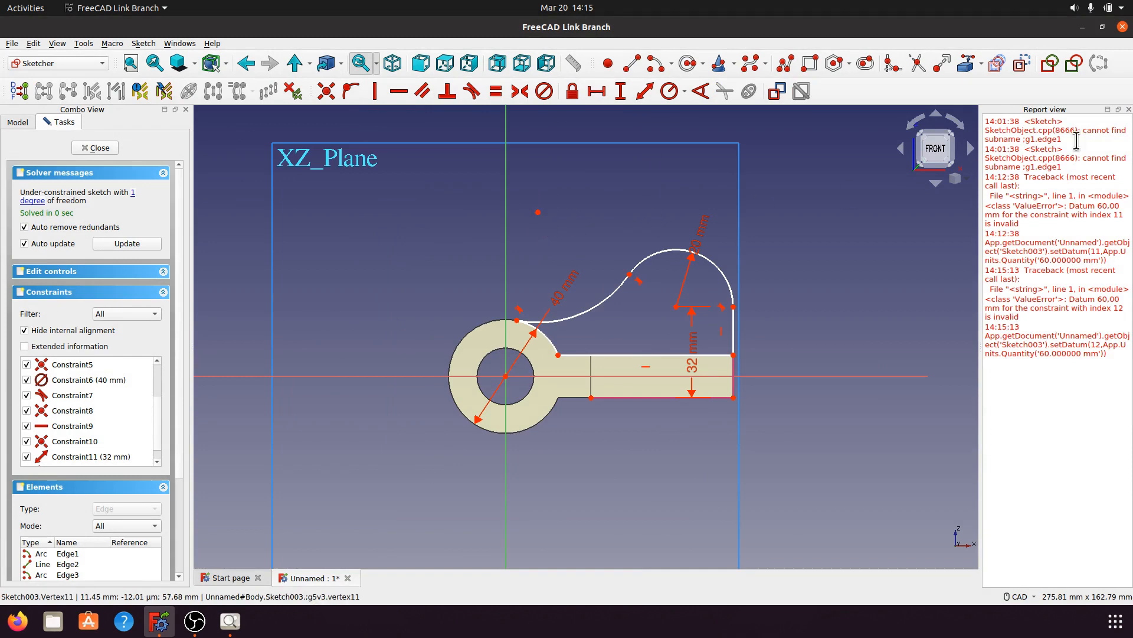
pyautogui.click(1131, 111)
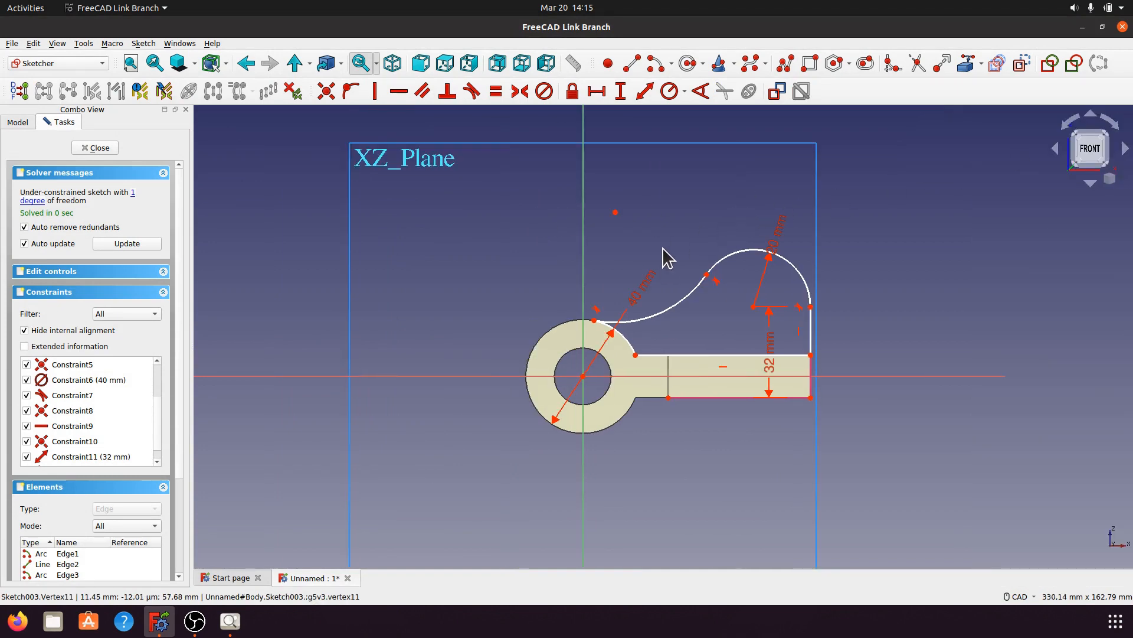
# Step: Shift the concave arc along the ring and compare its shape and lower endpoint with the reference drawing
pyautogui.scroll(-2, 515, 236)
pyautogui.scroll(3, 640, 281)
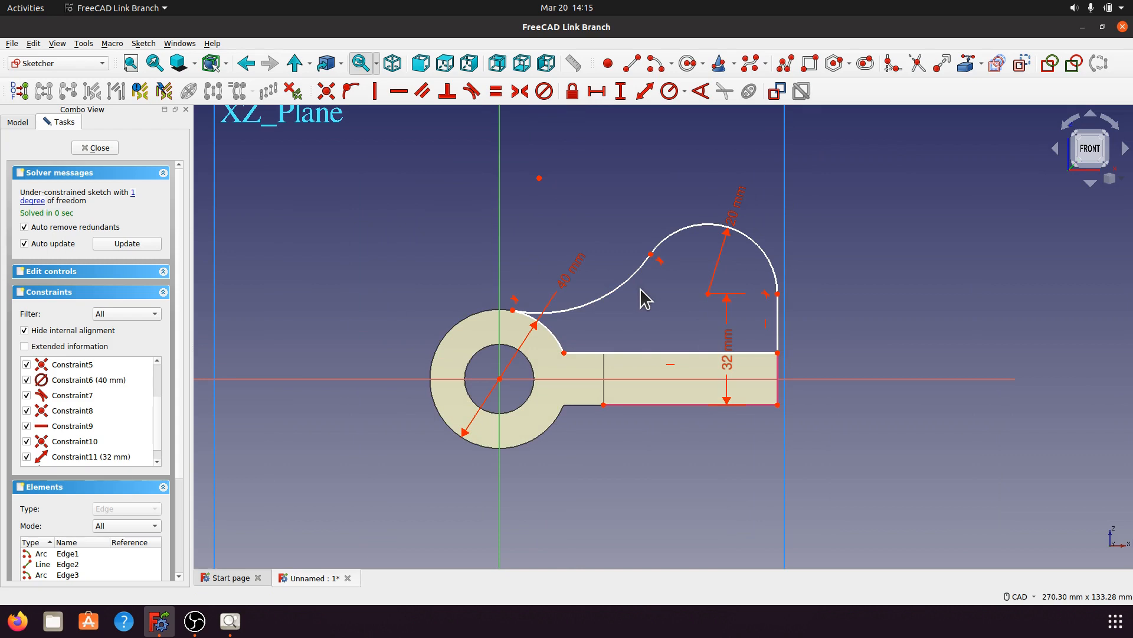
pyautogui.moveTo(594, 303)
pyautogui.mouseDown()
pyautogui.moveTo(588, 295)
pyautogui.moveTo(596, 307)
pyautogui.mouseUp()
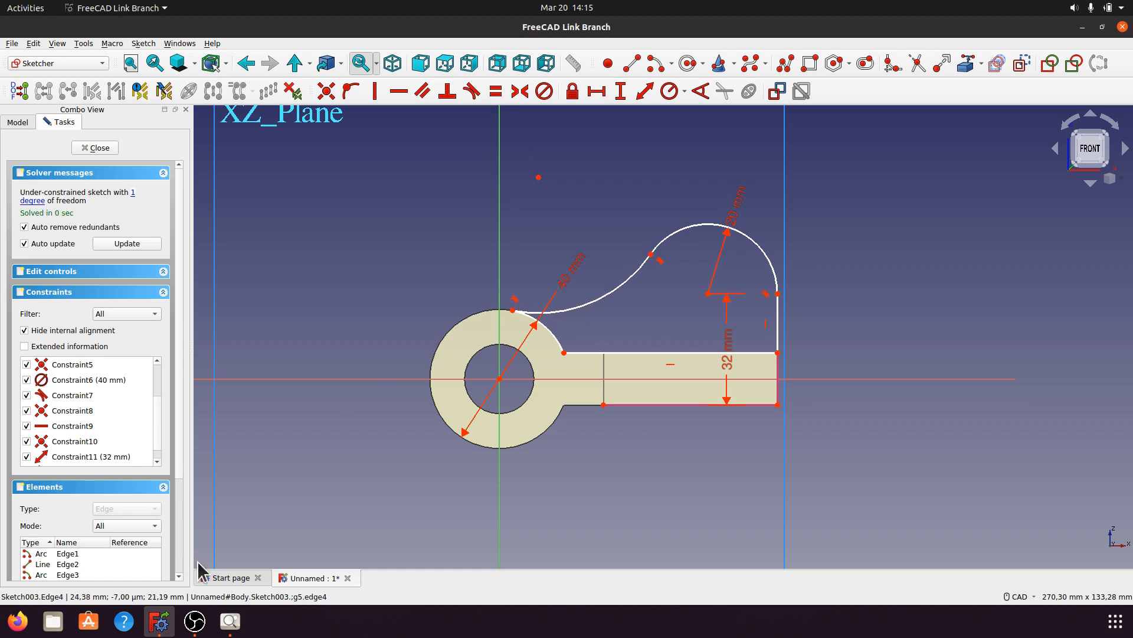
pyautogui.click(229, 623)
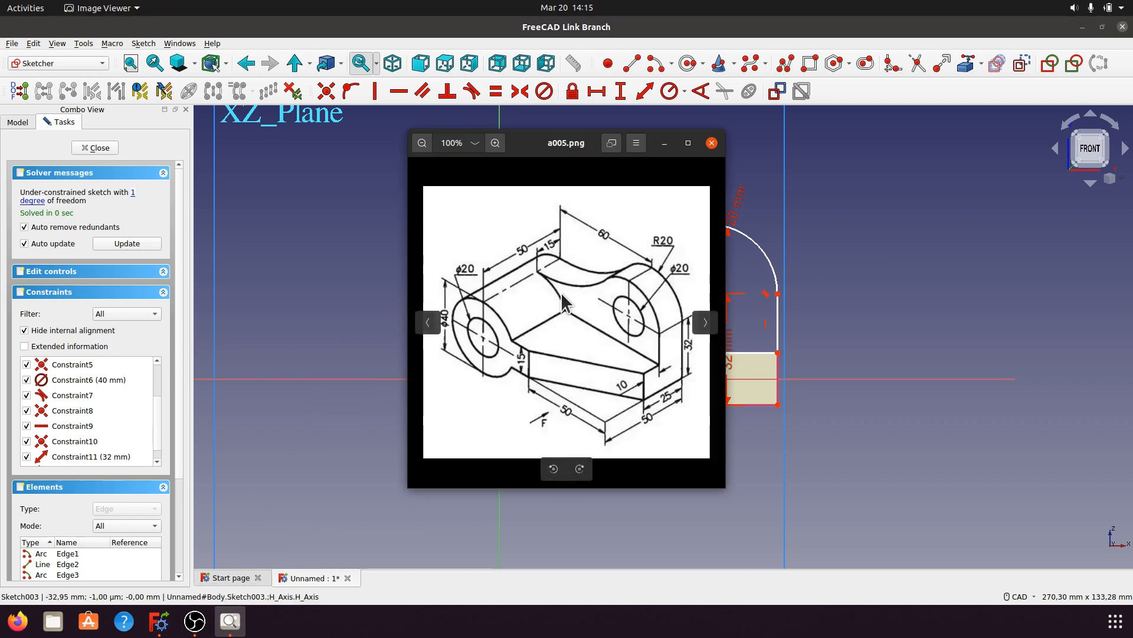
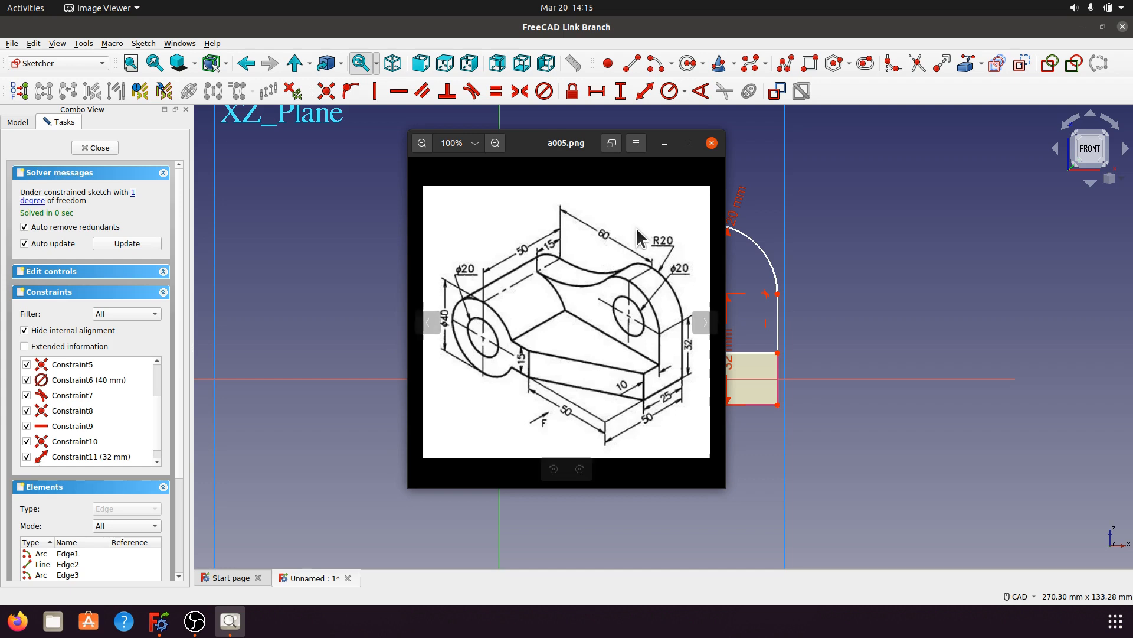
pyautogui.click(665, 144)
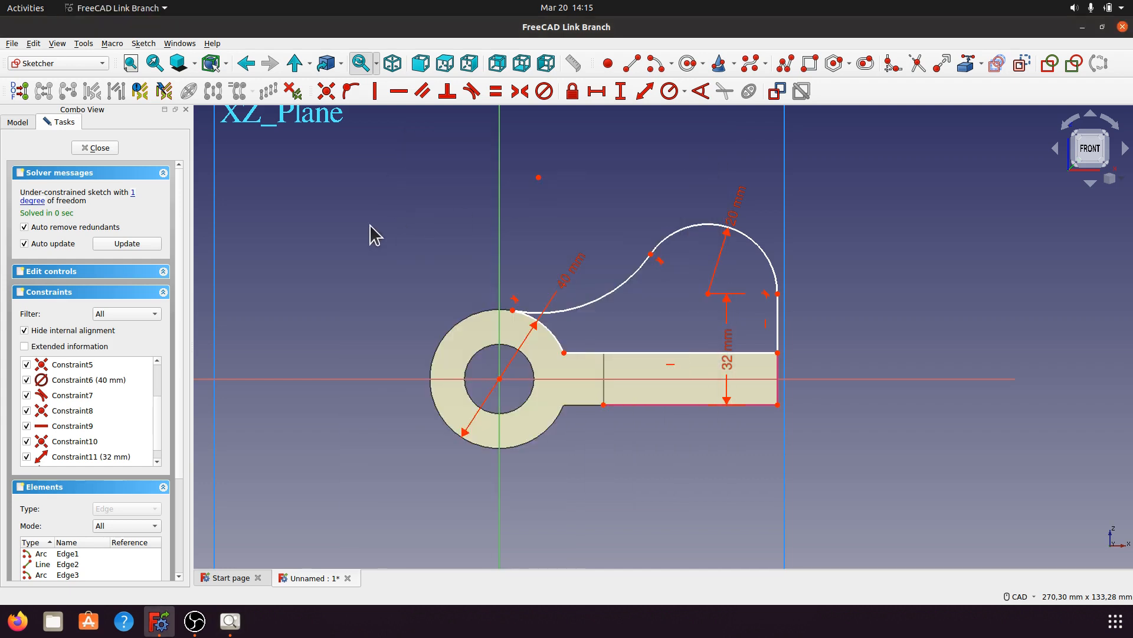
pyautogui.moveTo(576, 309); pyautogui.dragTo(567, 299)
pyautogui.click(231, 621)
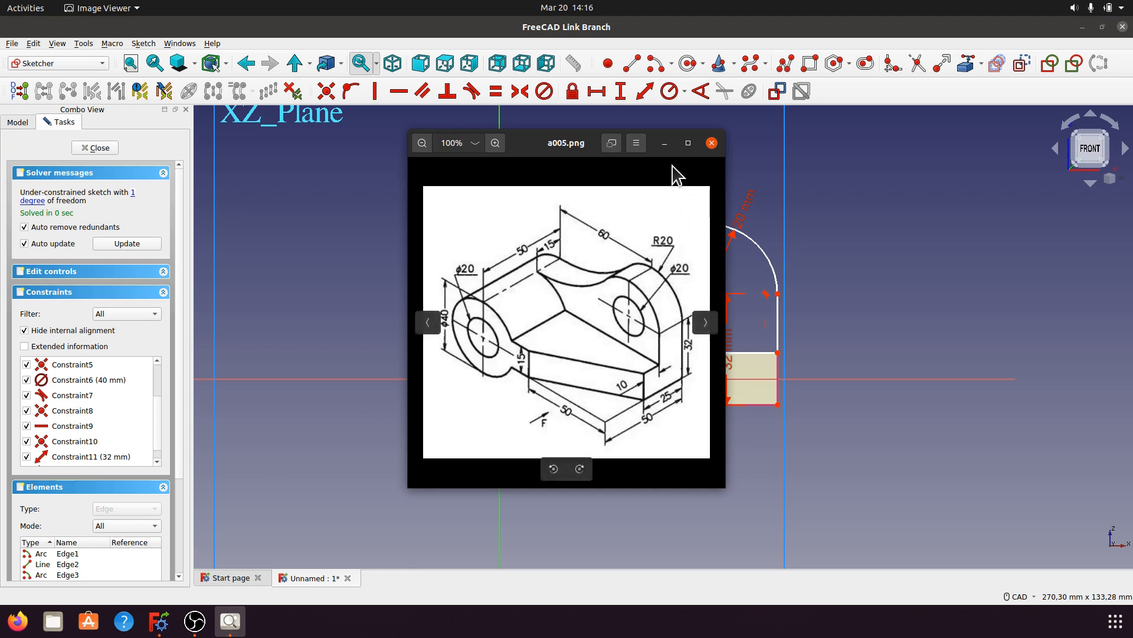
pyautogui.click(665, 143)
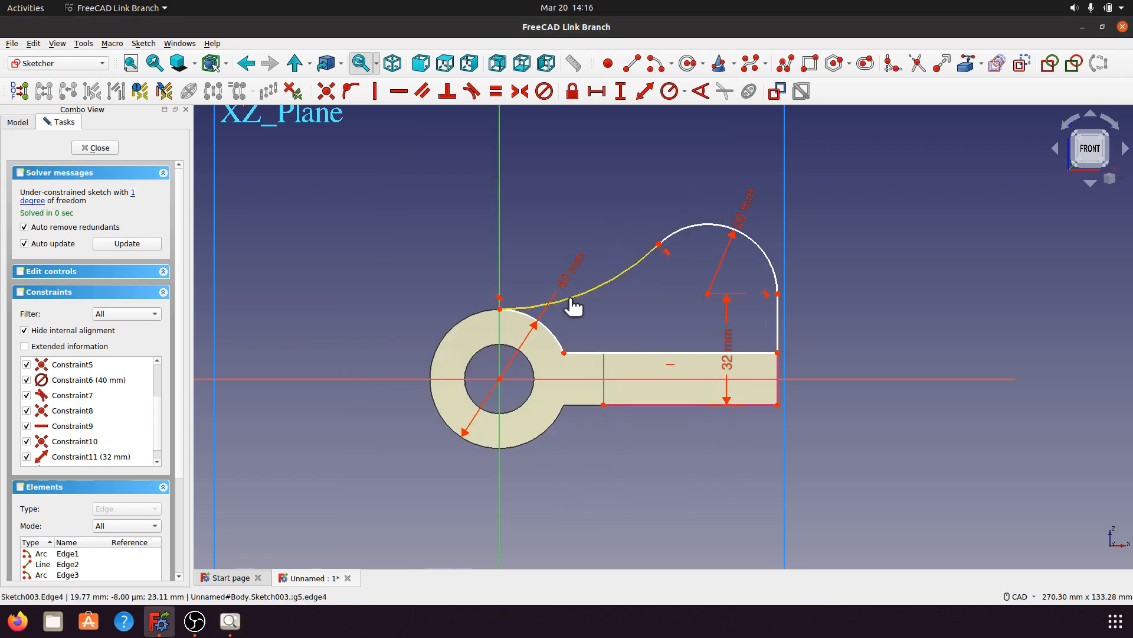
# Step: Constrain the concave arc's endpoint on the ring onto the vertical axis, check the reference drawing and close the sketch
pyautogui.moveTo(569, 299); pyautogui.dragTo(581, 301)
pyautogui.click(508, 310)
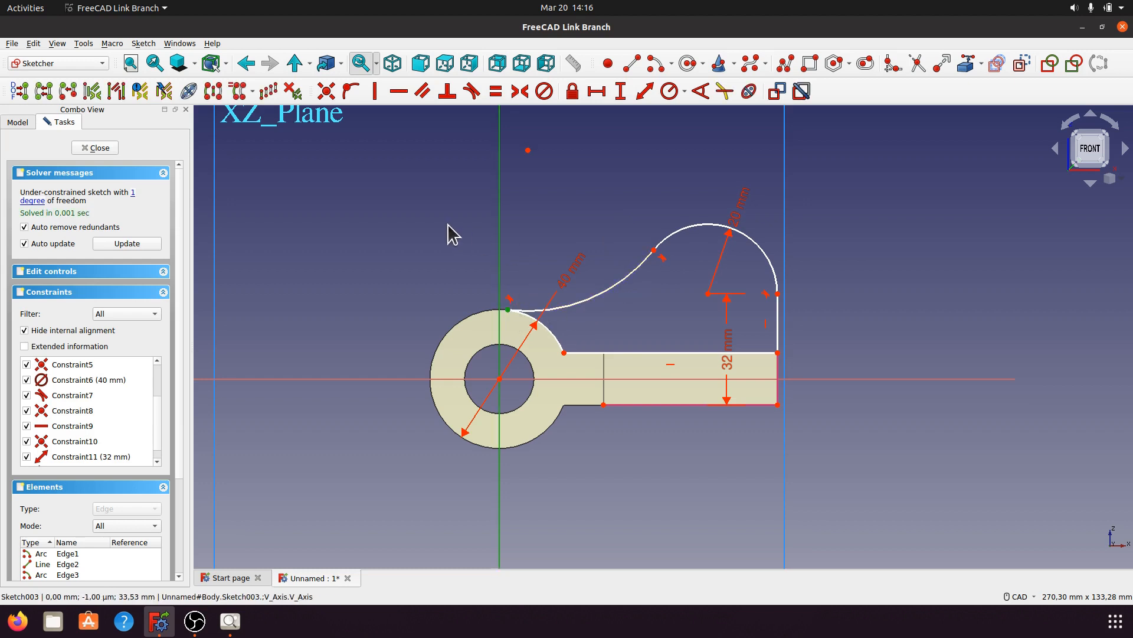
pyautogui.click(352, 92)
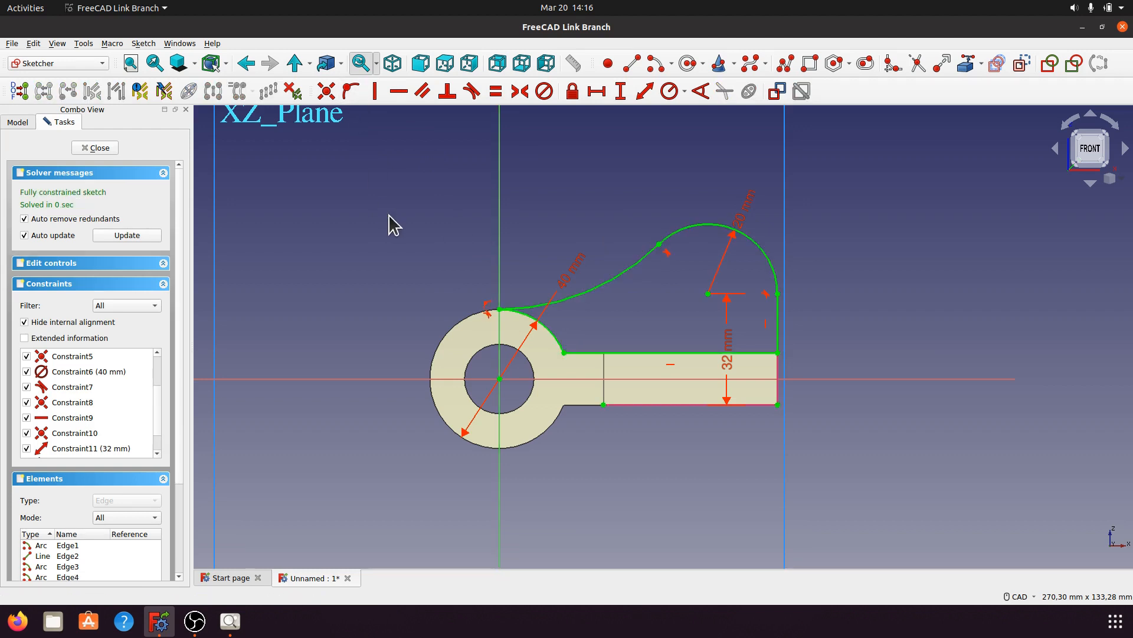
pyautogui.click(230, 620)
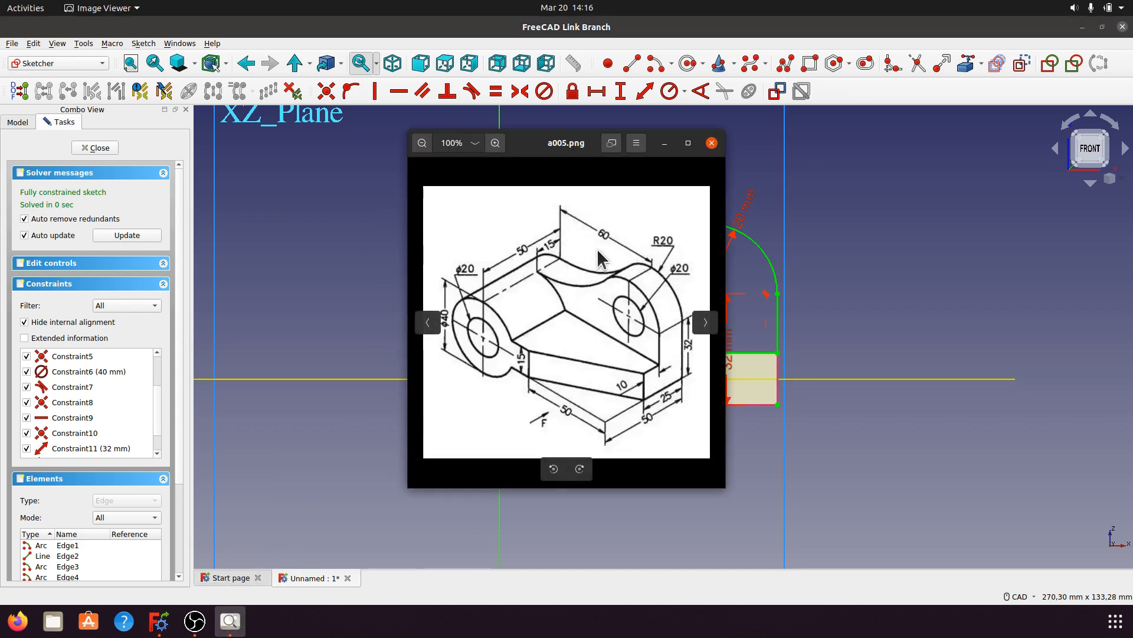
pyautogui.click(665, 144)
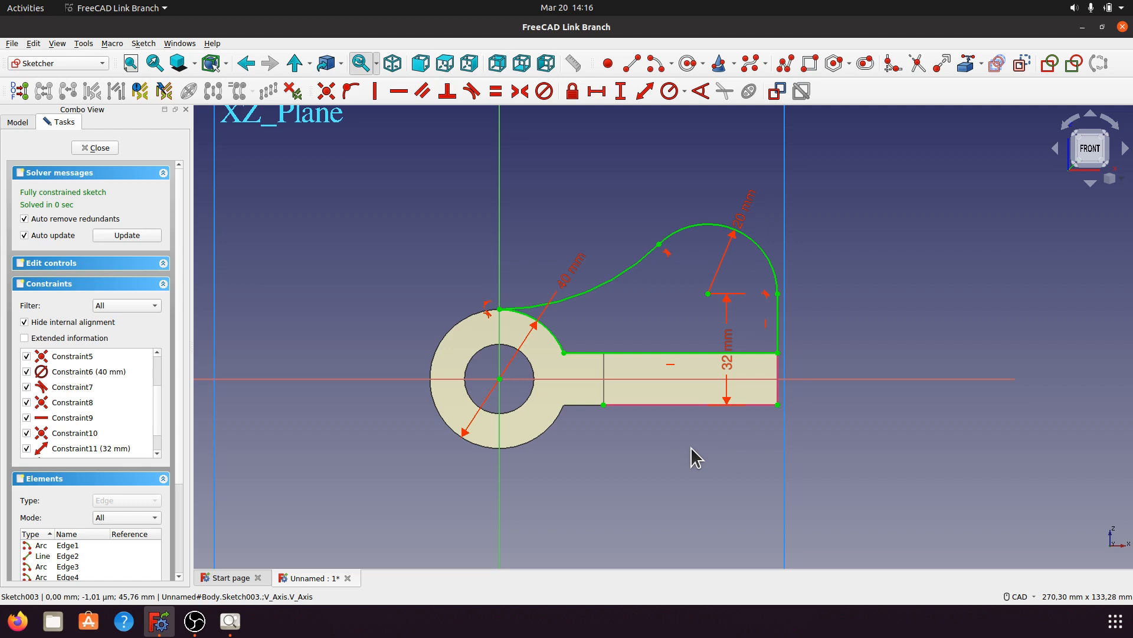
pyautogui.click(107, 148)
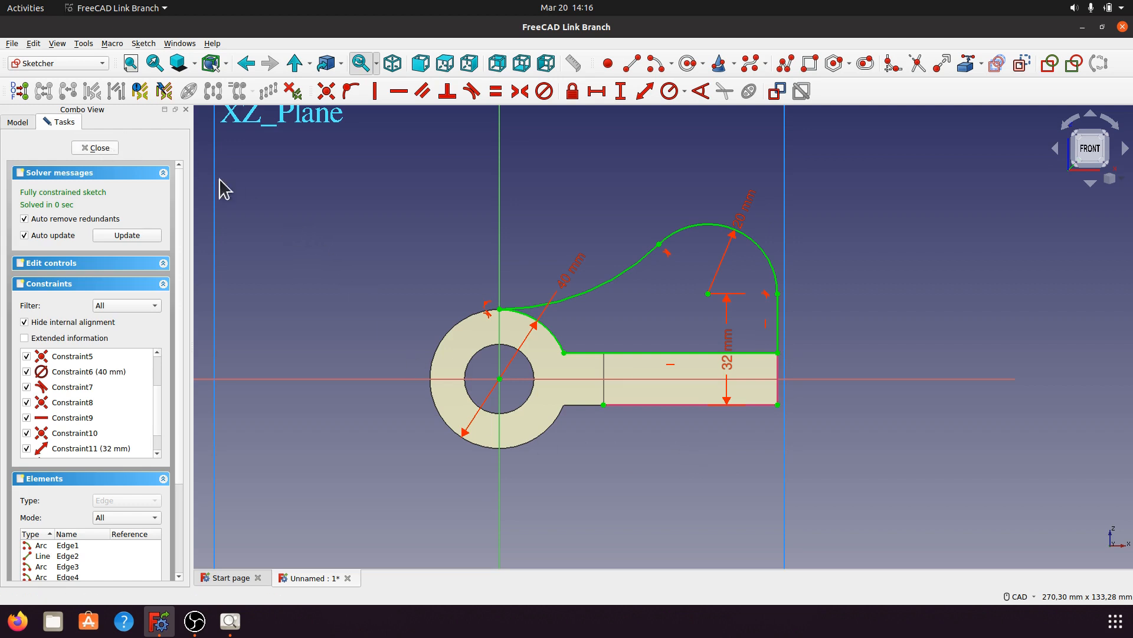
# Step: Pad the upright lug profile to a length of 15 mm, as given in the reference drawing
pyautogui.click(393, 63)
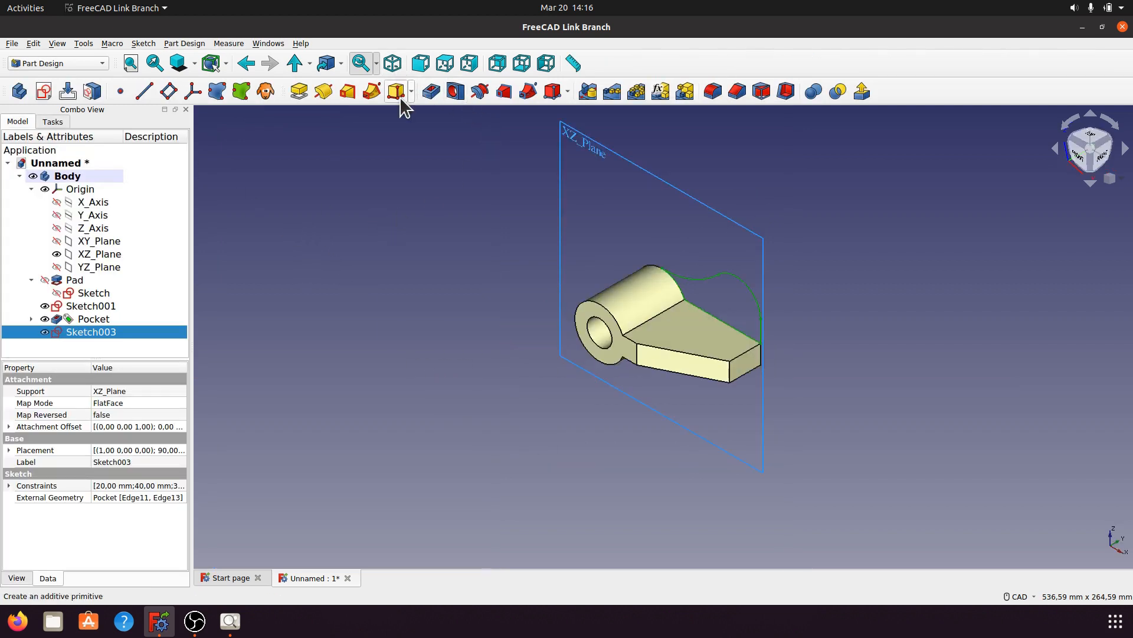
pyautogui.click(299, 91)
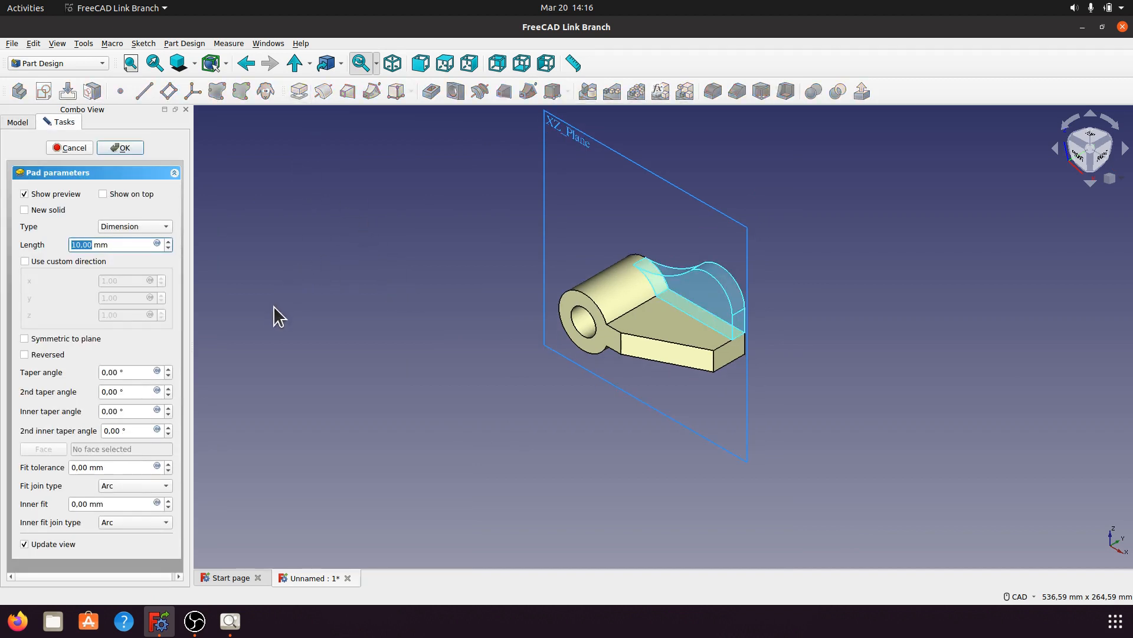
pyautogui.click(230, 620)
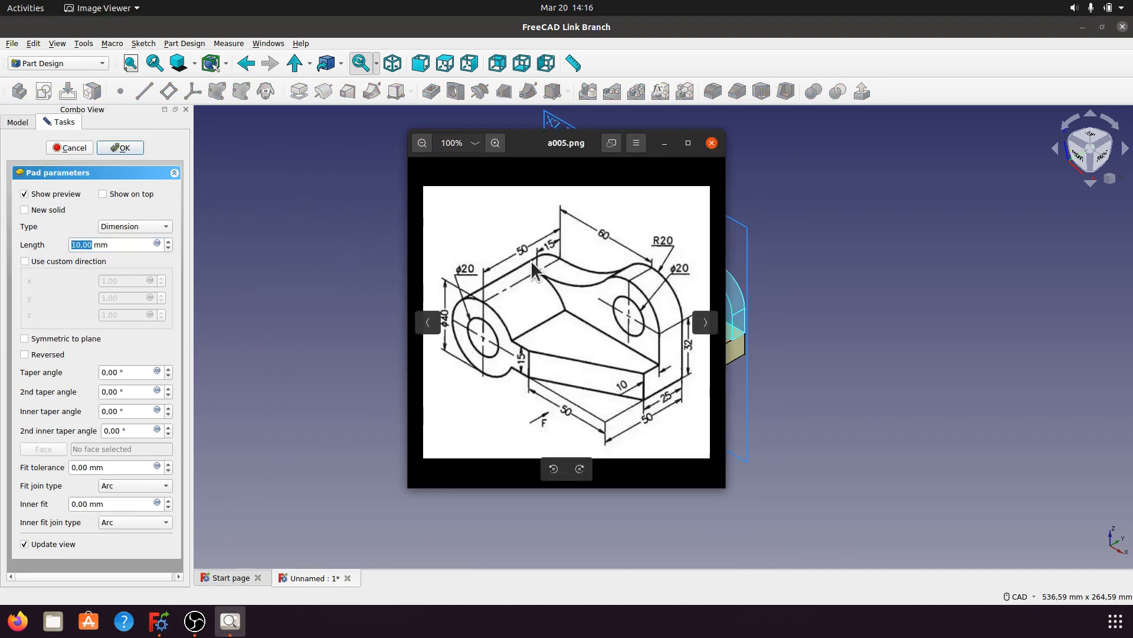
pyautogui.click(665, 144)
pyautogui.moveTo(118, 245); pyautogui.dragTo(69, 245)
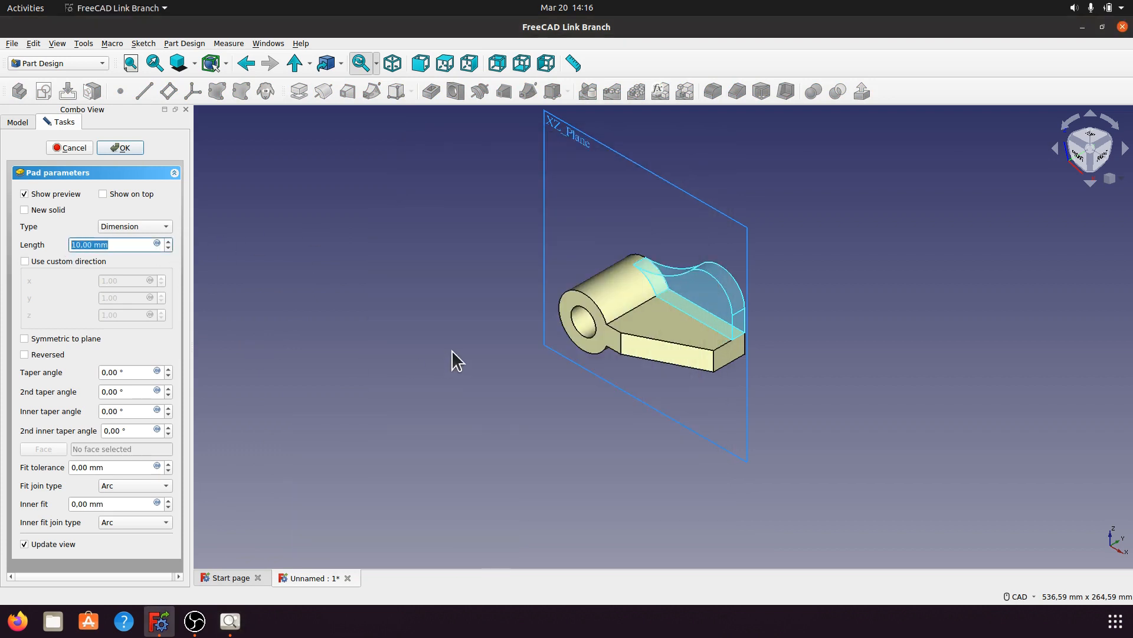
pyautogui.write('15')
pyautogui.click(132, 147)
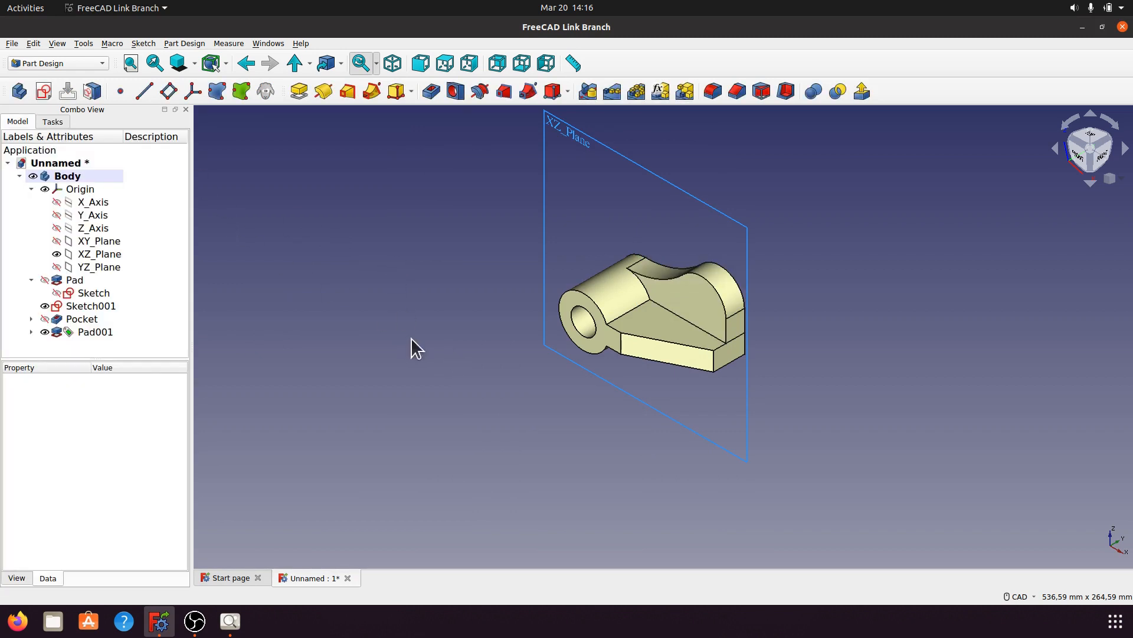
pyautogui.moveTo(879, 422); pyautogui.dragTo(845, 425, button='middle')
pyautogui.scroll(1, 846, 420)
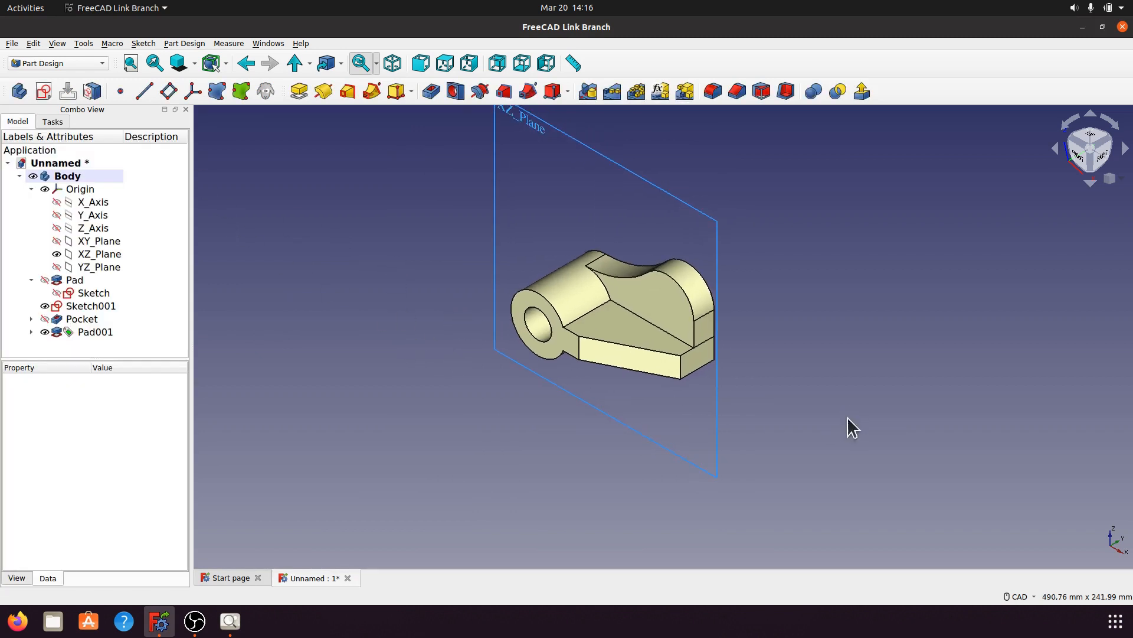
pyautogui.moveTo(814, 371); pyautogui.dragTo(829, 404, button='middle')
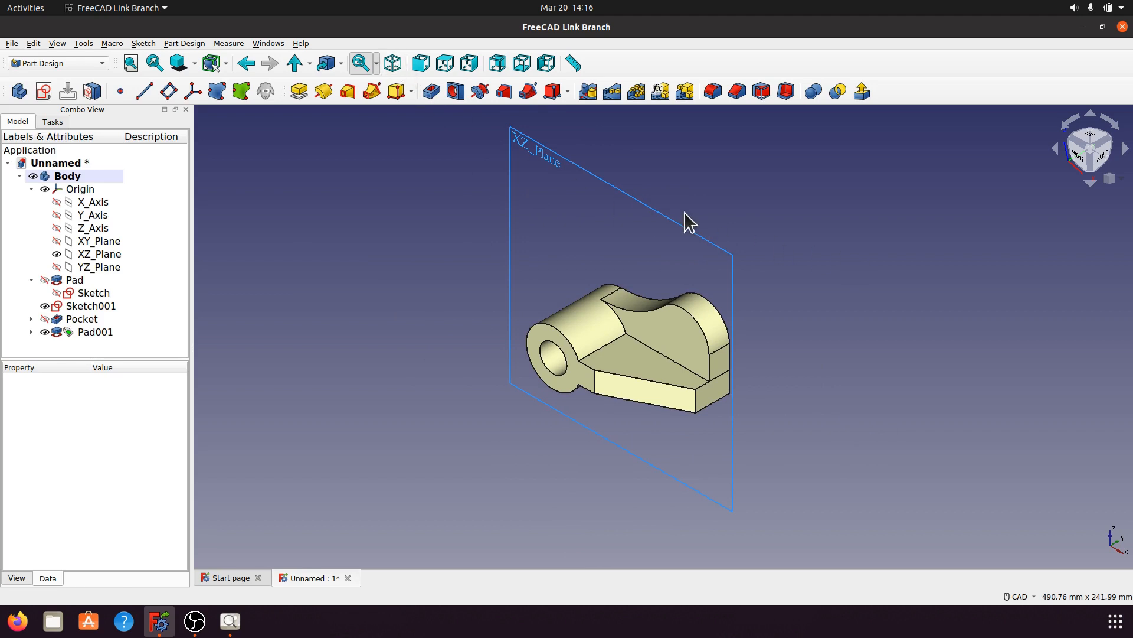
# Step: Reopen the upright lug's sketch and draw a circle of about 7.5 mm radius centred on the lug arc's centre point
pyautogui.scroll(4, 742, 401)
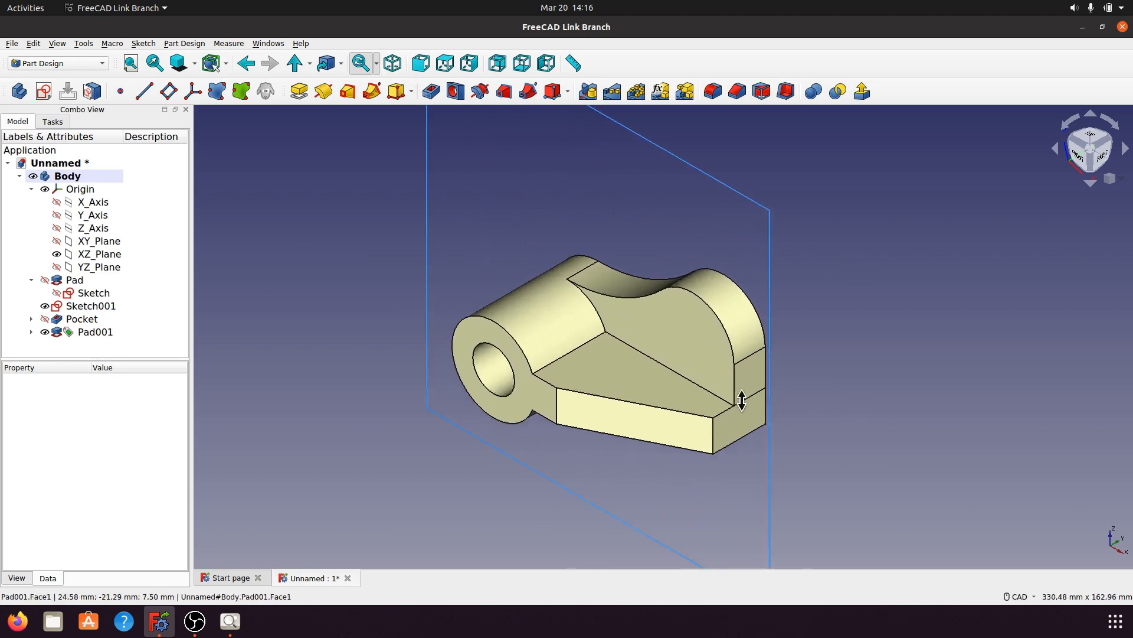
pyautogui.scroll(3, 741, 400)
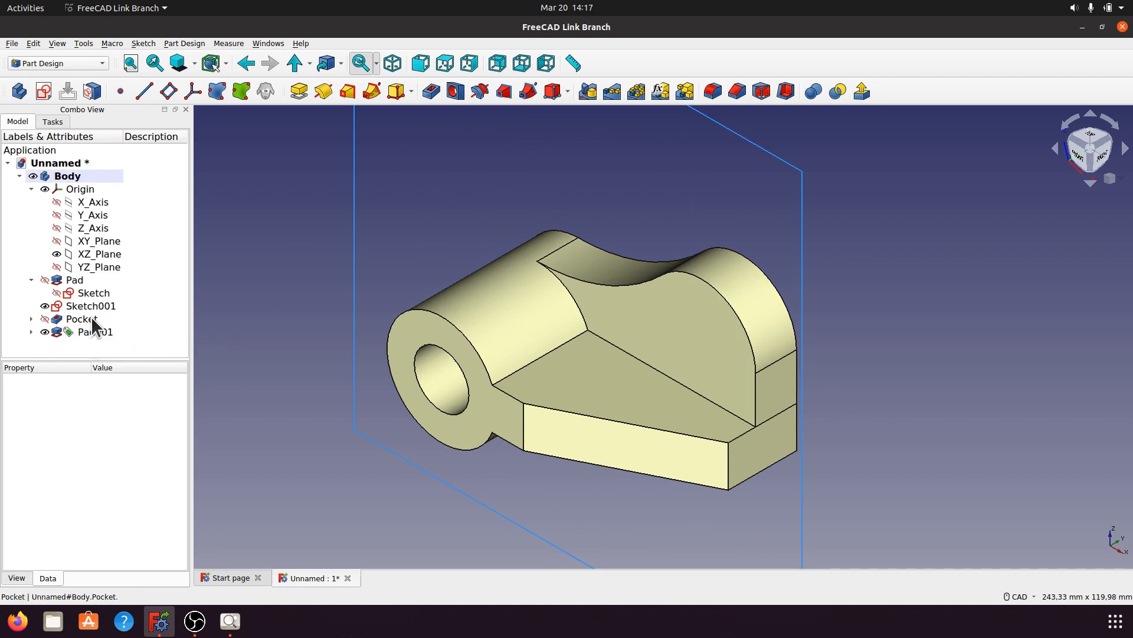
pyautogui.click(31, 332)
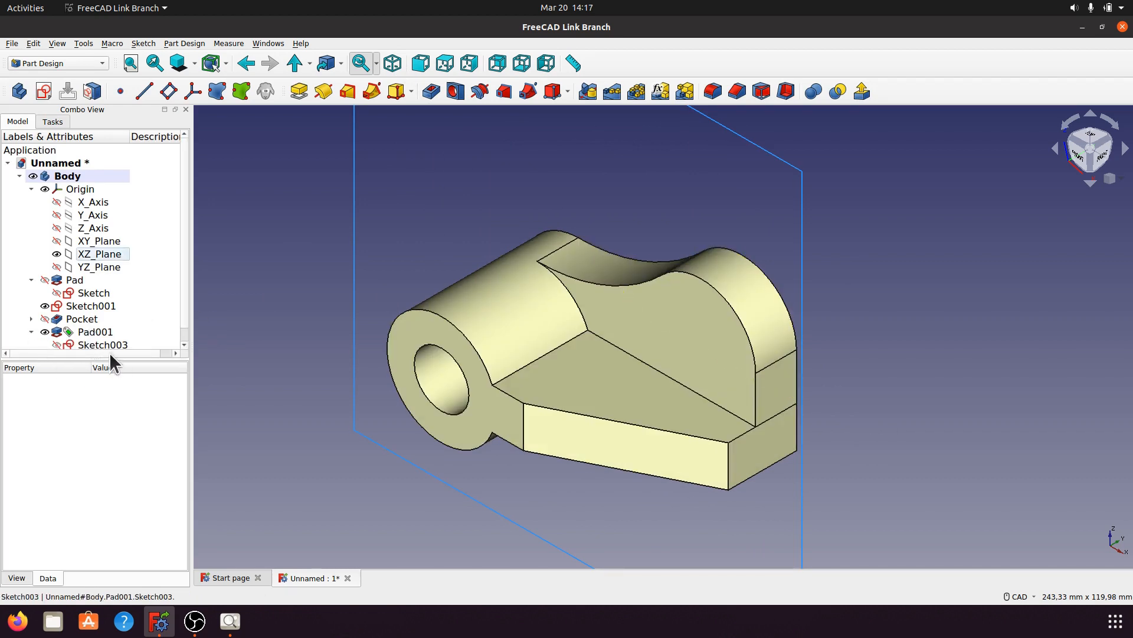
pyautogui.doubleClick(104, 344)
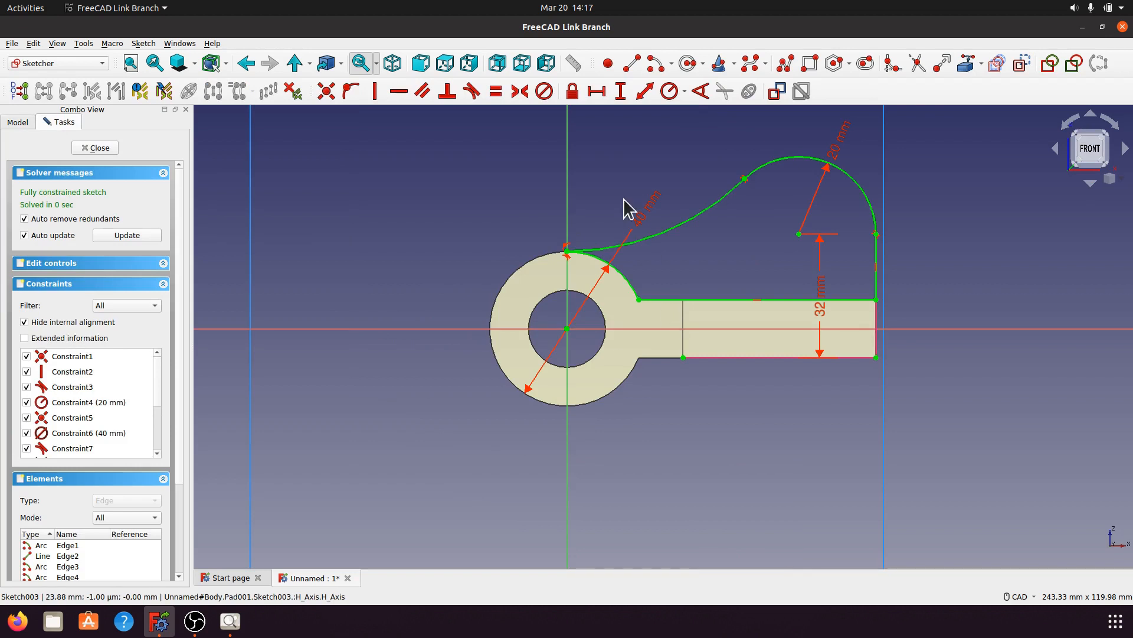
pyautogui.click(686, 63)
pyautogui.click(799, 234)
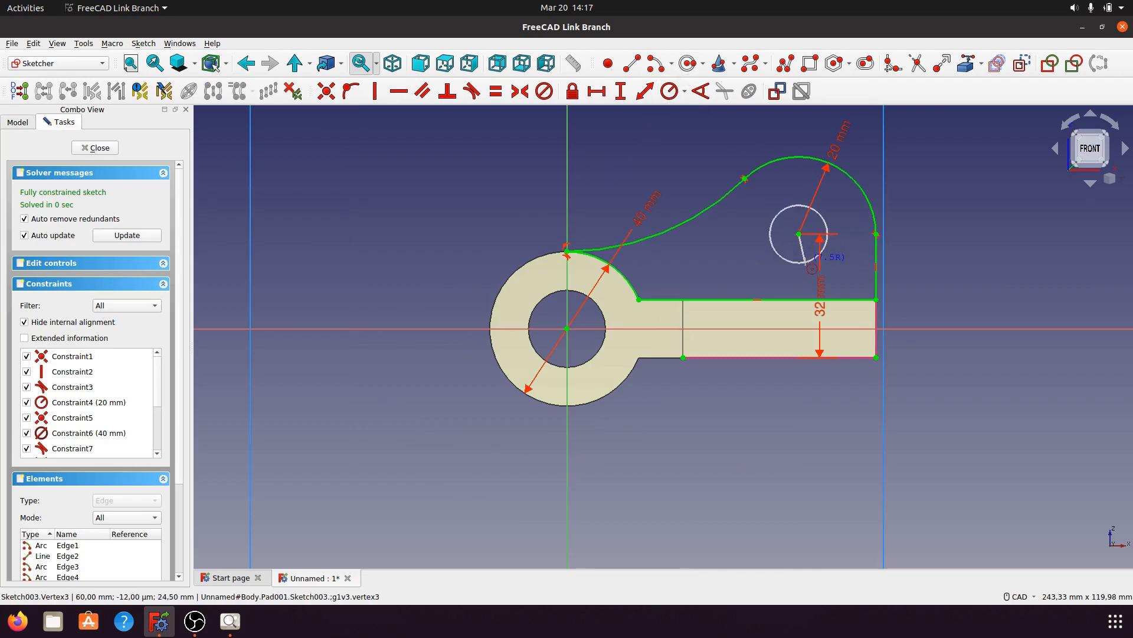
pyautogui.click(823, 251)
# Step: Check the lug hole's size in the reference drawing, constrain the new circle's diameter to 20 mm and close the sketch
pyautogui.click(230, 621)
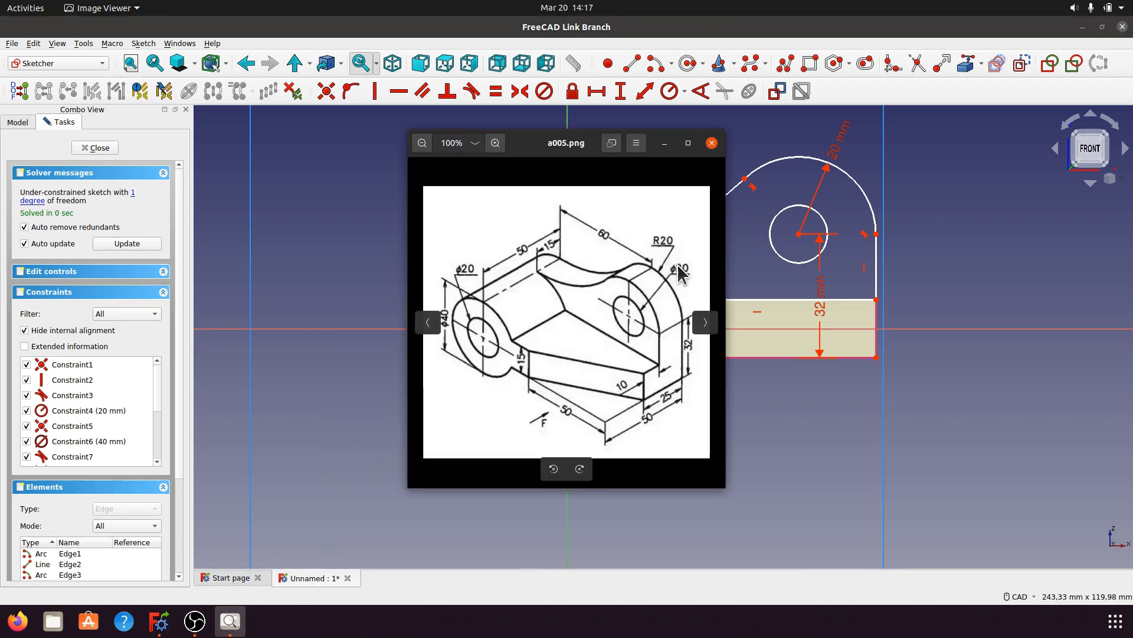
pyautogui.click(665, 145)
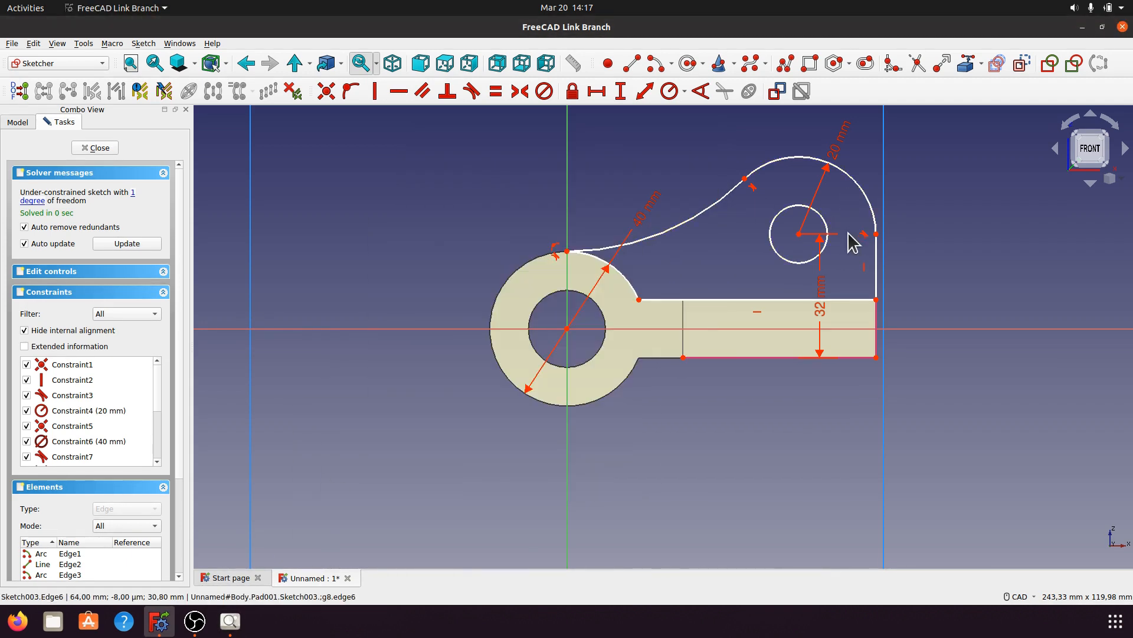
pyautogui.click(827, 233)
pyautogui.click(684, 91)
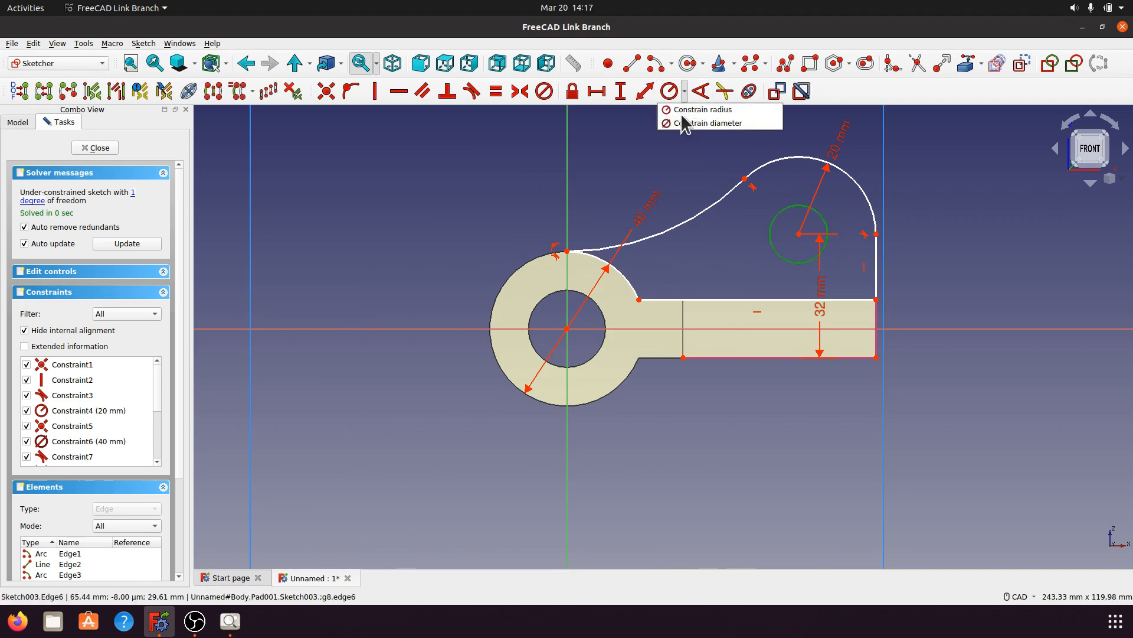
pyautogui.click(703, 120)
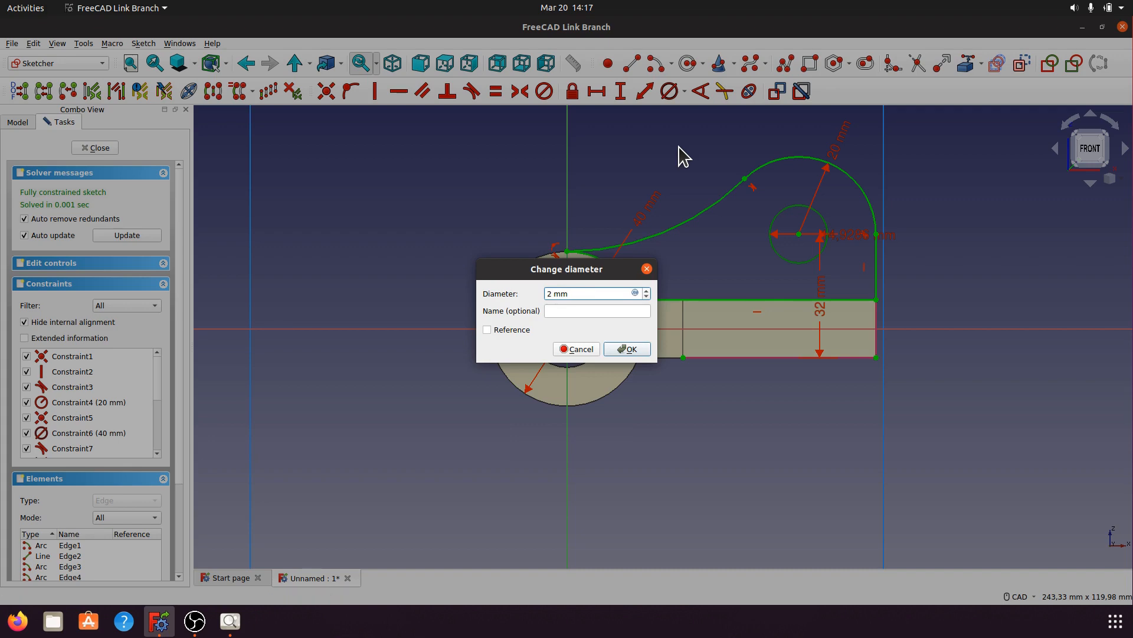
pyautogui.click(634, 350)
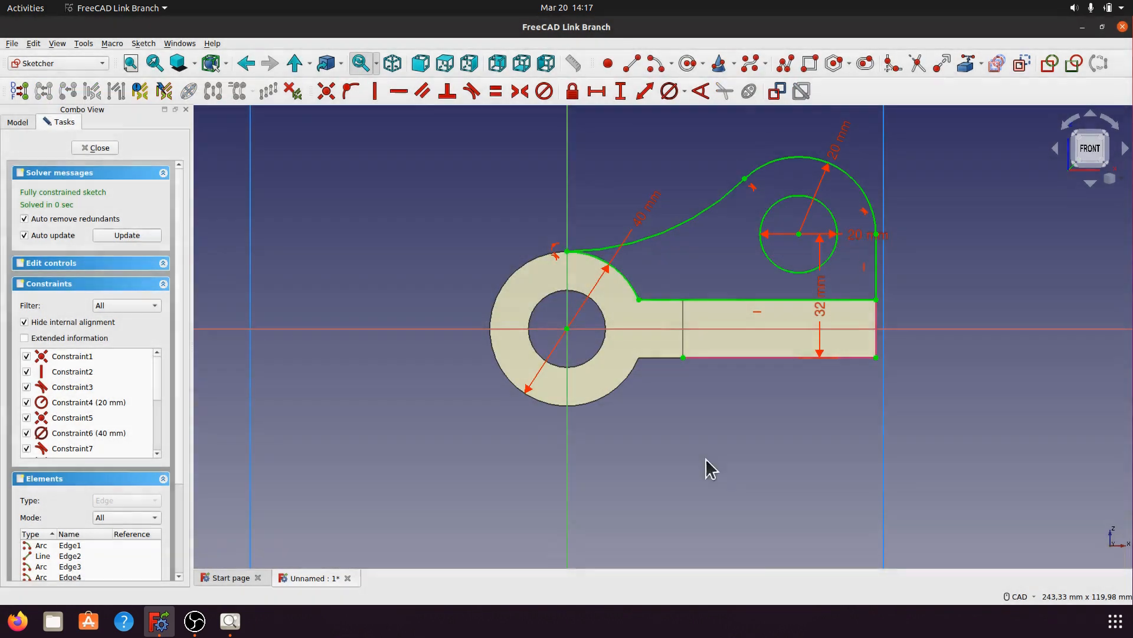
pyautogui.click(110, 151)
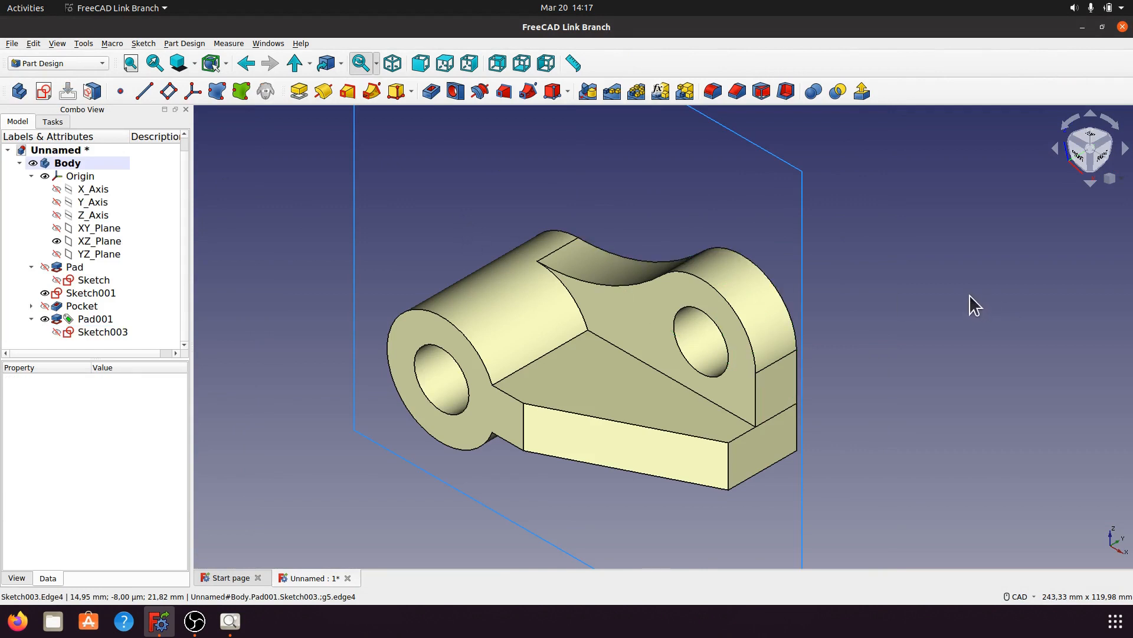
# Step: Compare the bracket with the reference drawing and set the Refine property of the lug pad Pad001 to true
pyautogui.scroll(-3, 906, 378)
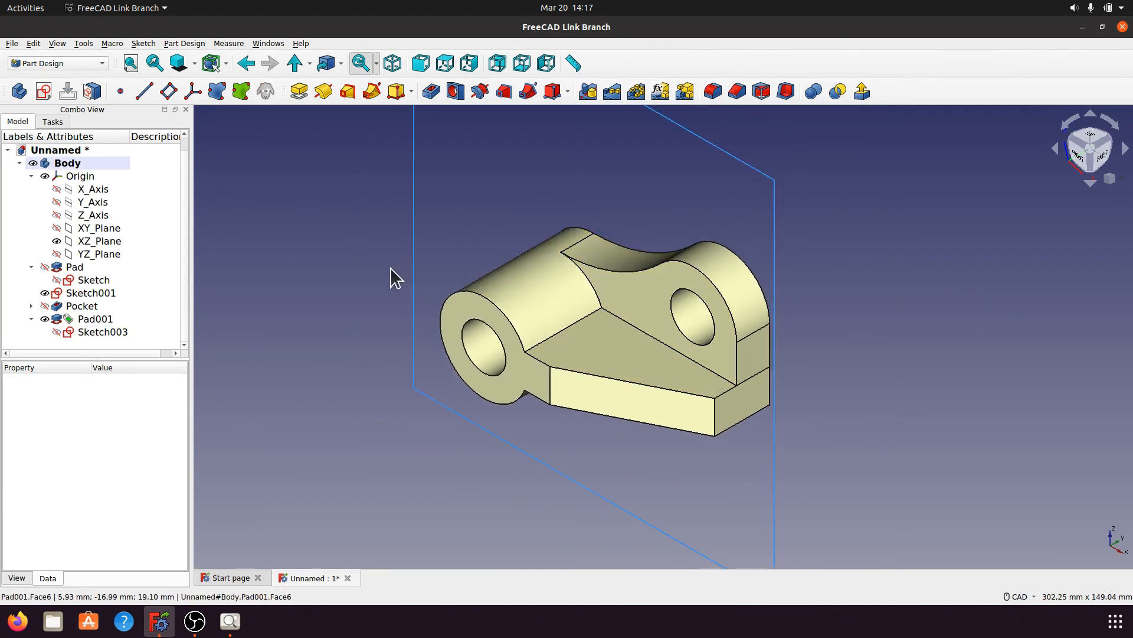
pyautogui.click(230, 621)
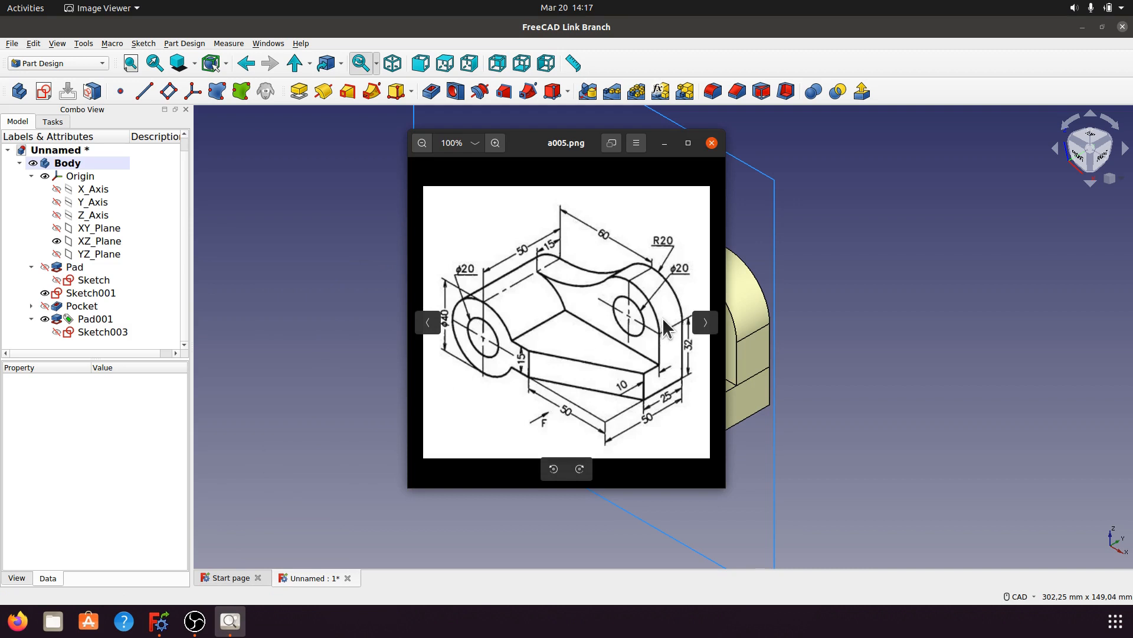
pyautogui.click(664, 143)
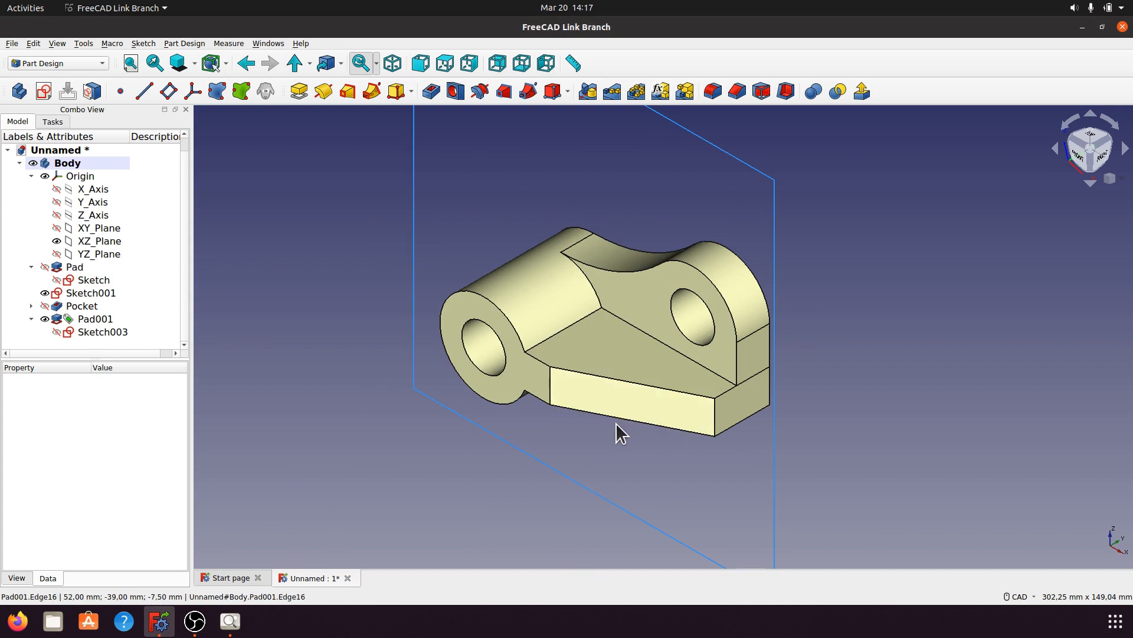
pyautogui.click(92, 320)
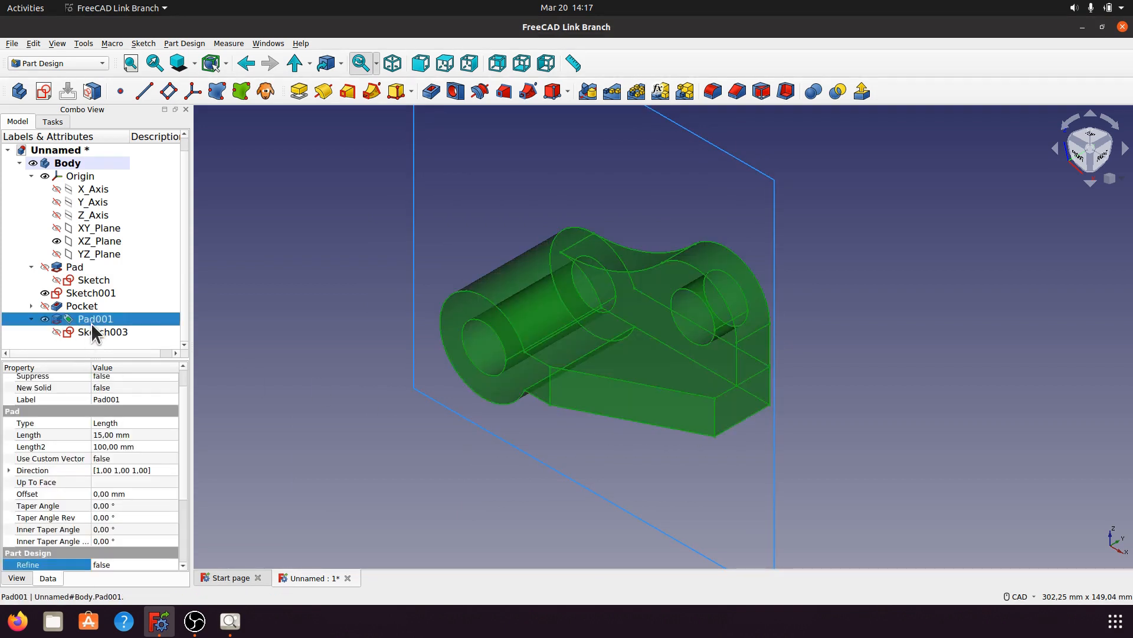
pyautogui.scroll(-3, 185, 454)
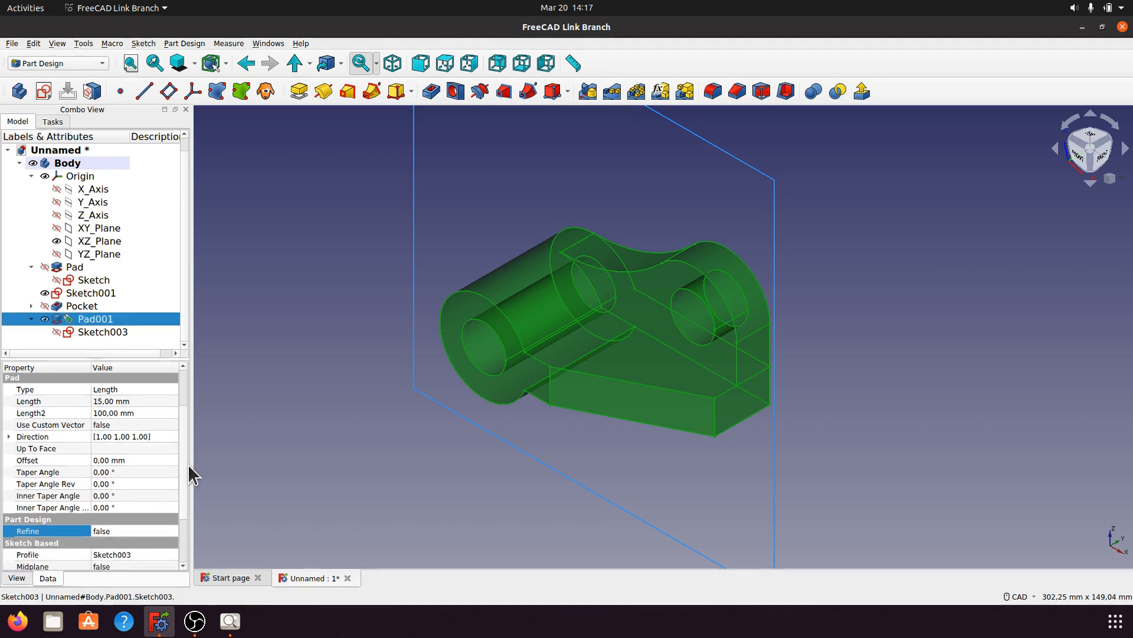
pyautogui.click(171, 469)
pyautogui.click(172, 470)
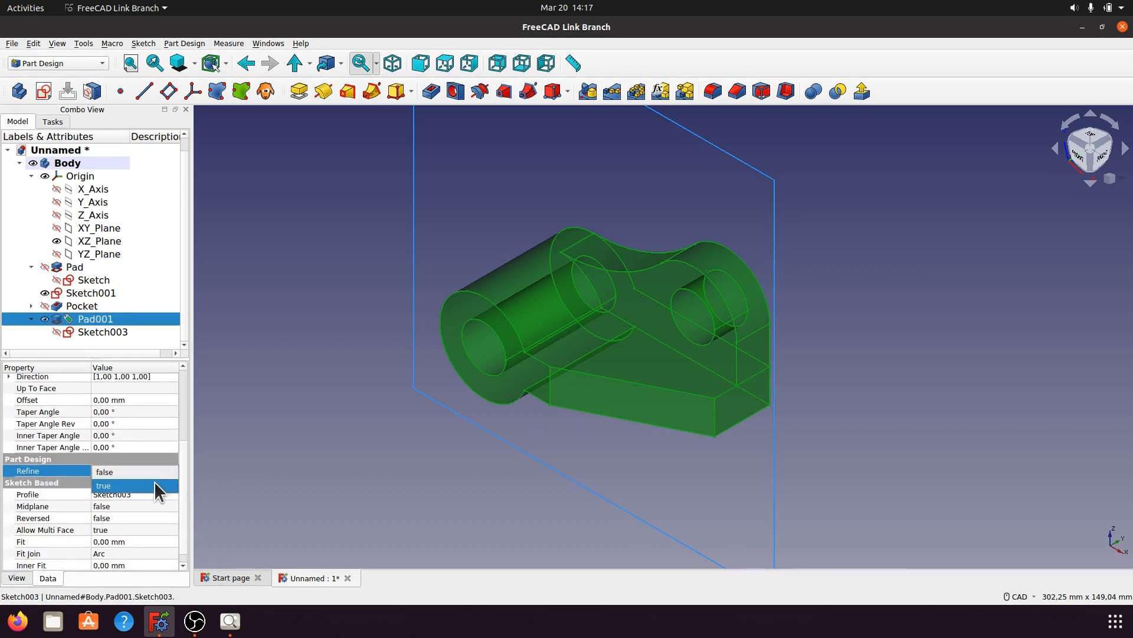
pyautogui.click(154, 480)
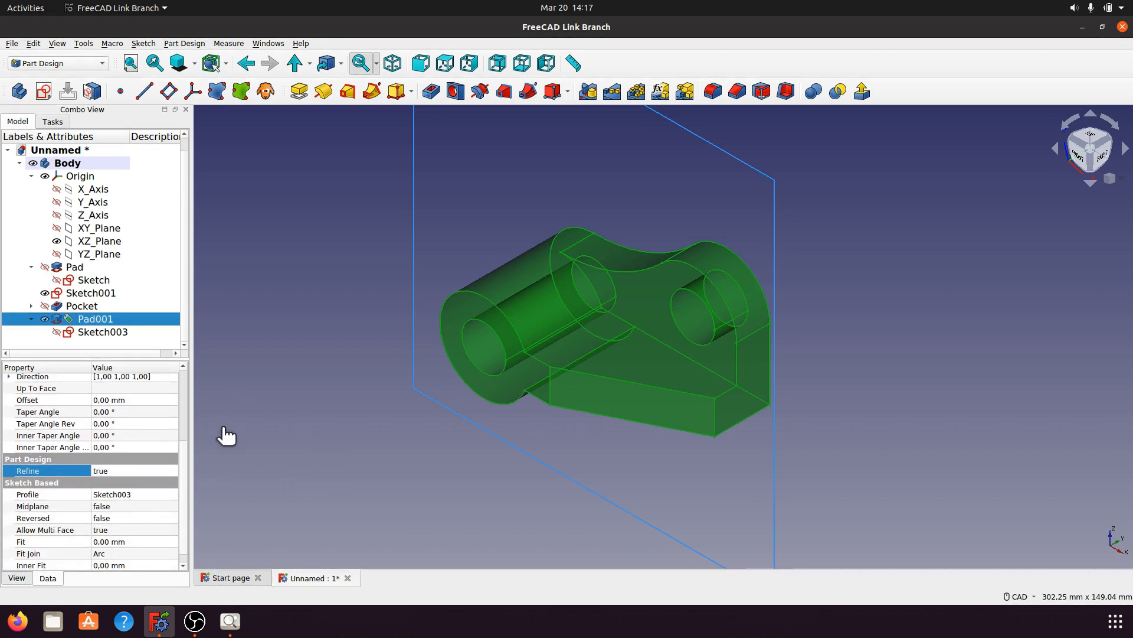
pyautogui.click(292, 470)
# Step: Check the bracket against the reference drawing again and set the Refine property of the base Pad to true
pyautogui.moveTo(779, 405); pyautogui.dragTo(602, 401, button='middle')
pyautogui.click(233, 628)
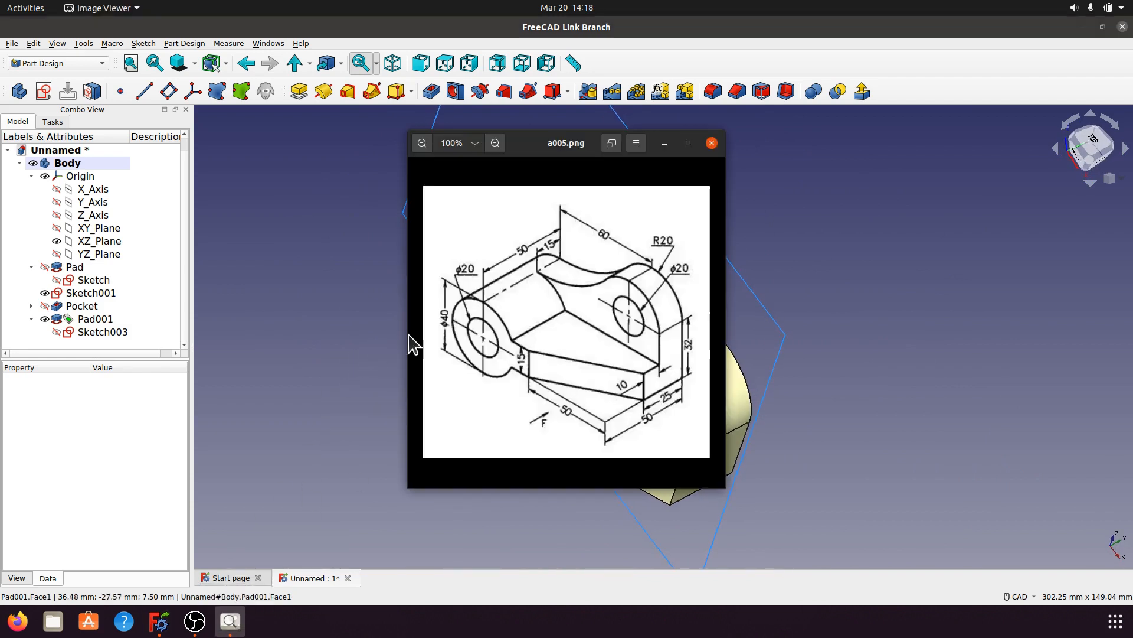
pyautogui.click(664, 143)
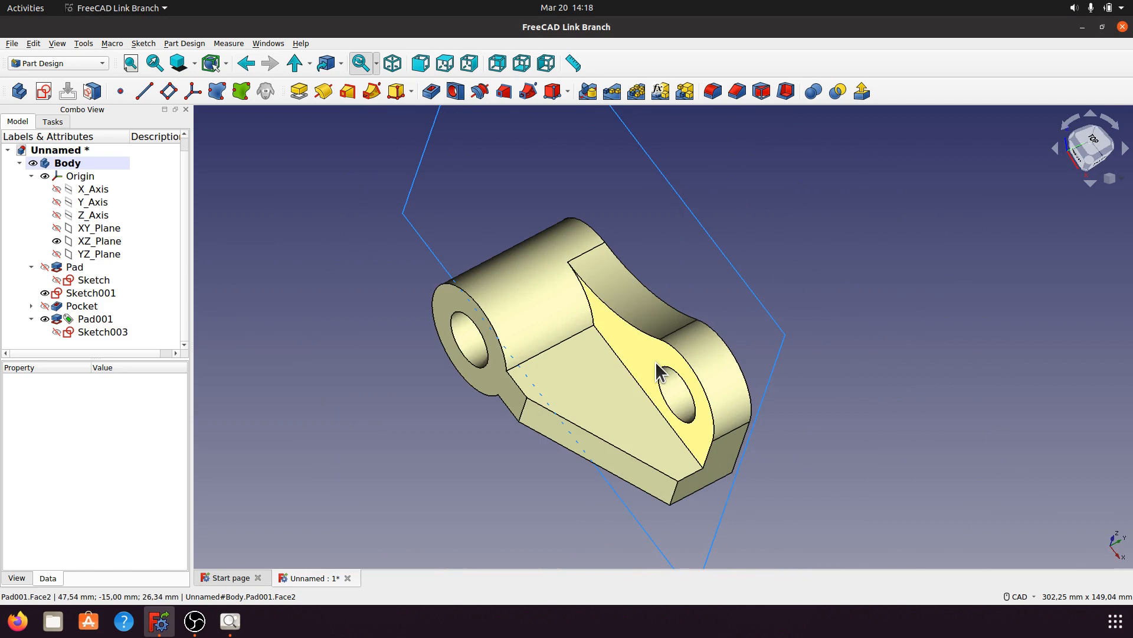
pyautogui.click(95, 318)
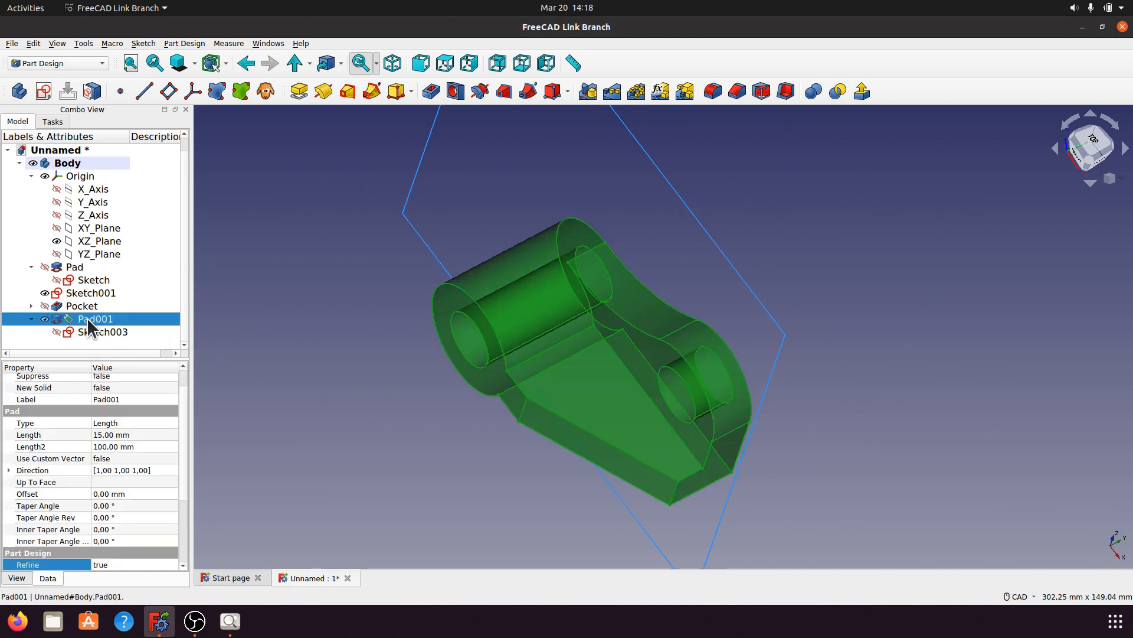
pyautogui.click(359, 367)
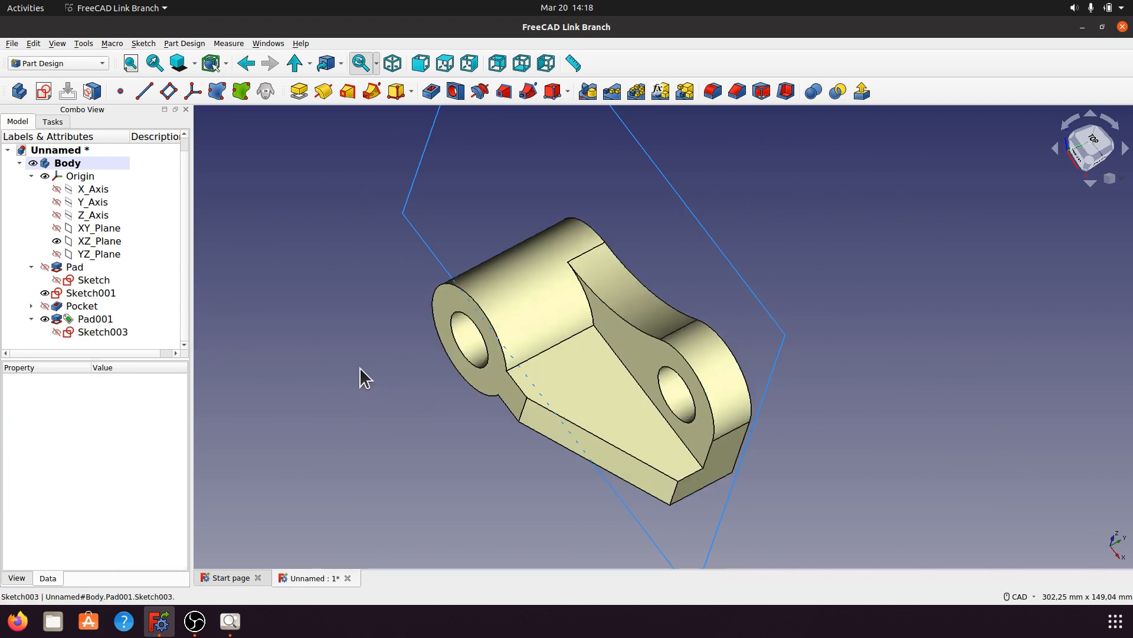
pyautogui.click(76, 269)
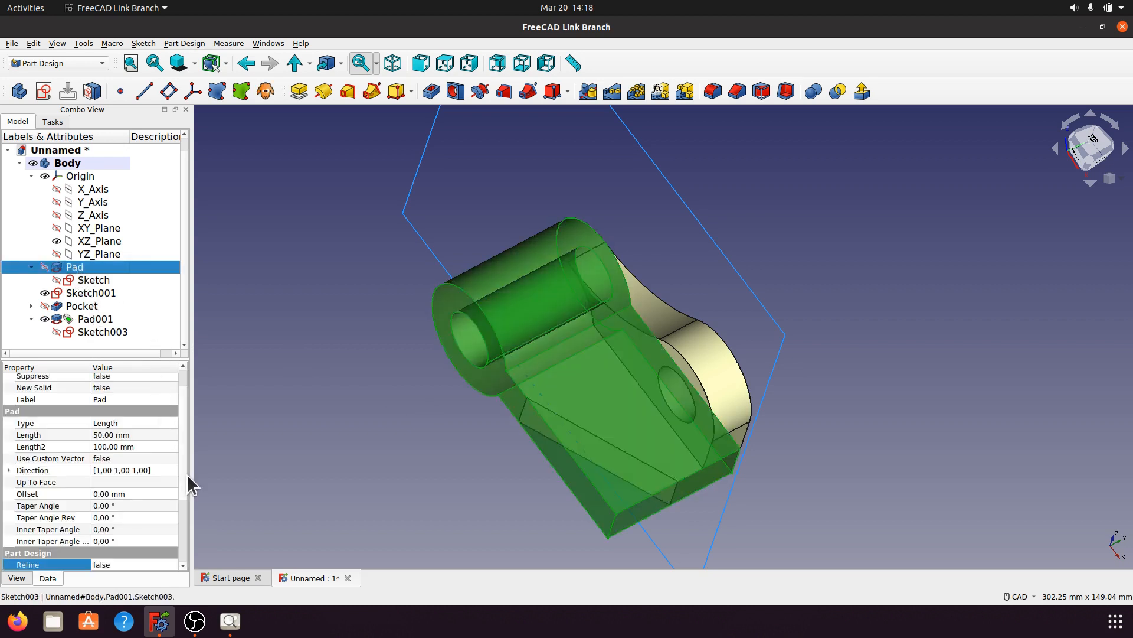
pyautogui.scroll(-3, 185, 479)
pyautogui.click(163, 463)
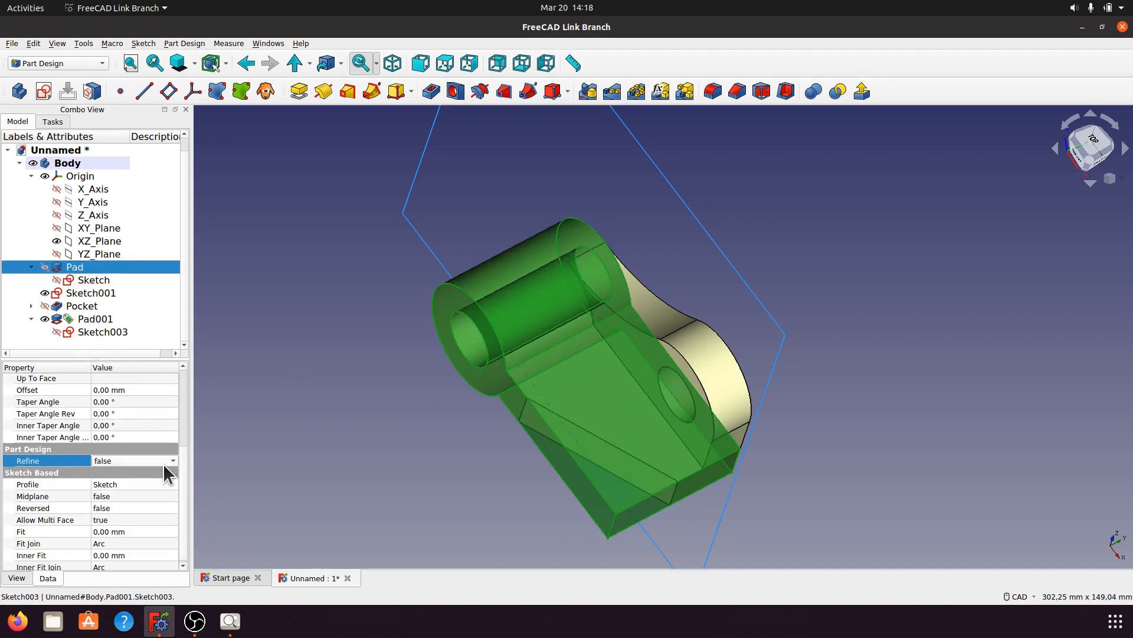
pyautogui.click(167, 460)
pyautogui.click(155, 474)
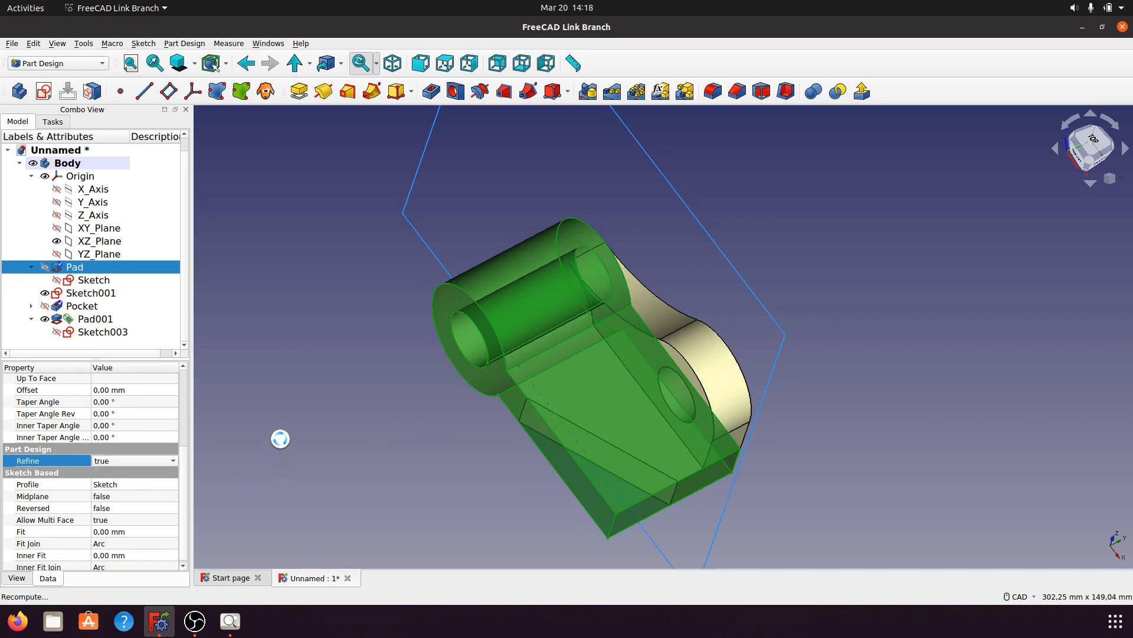
pyautogui.click(287, 383)
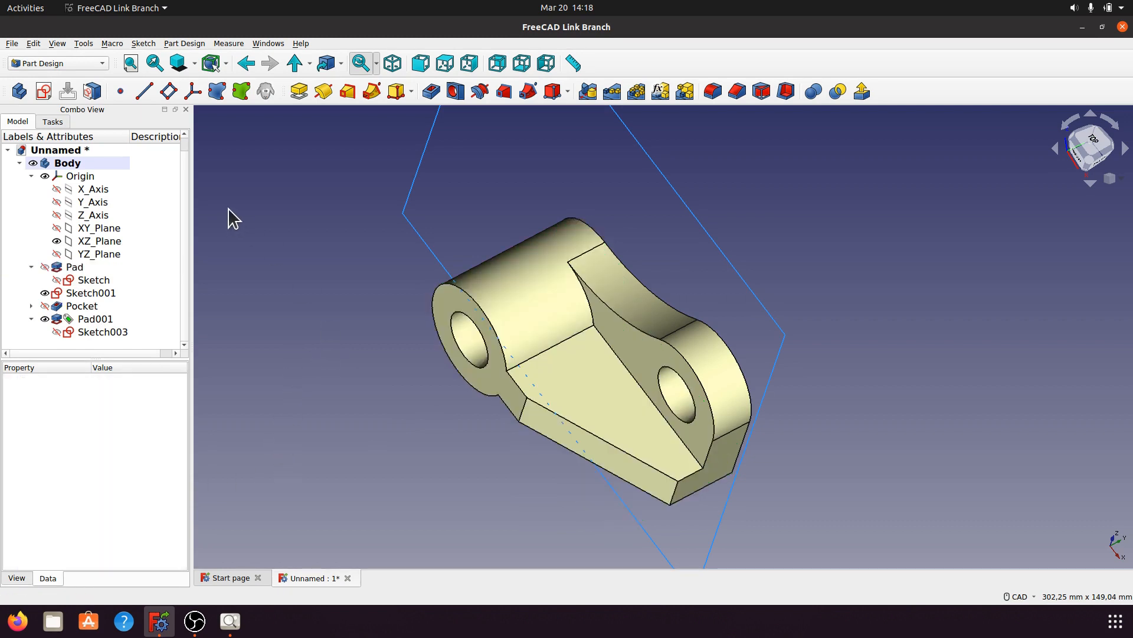
# Step: Return the bracket to the isometric view and hide the XZ plane
pyautogui.moveTo(193, 249); pyautogui.dragTo(197, 249)
pyautogui.click(392, 63)
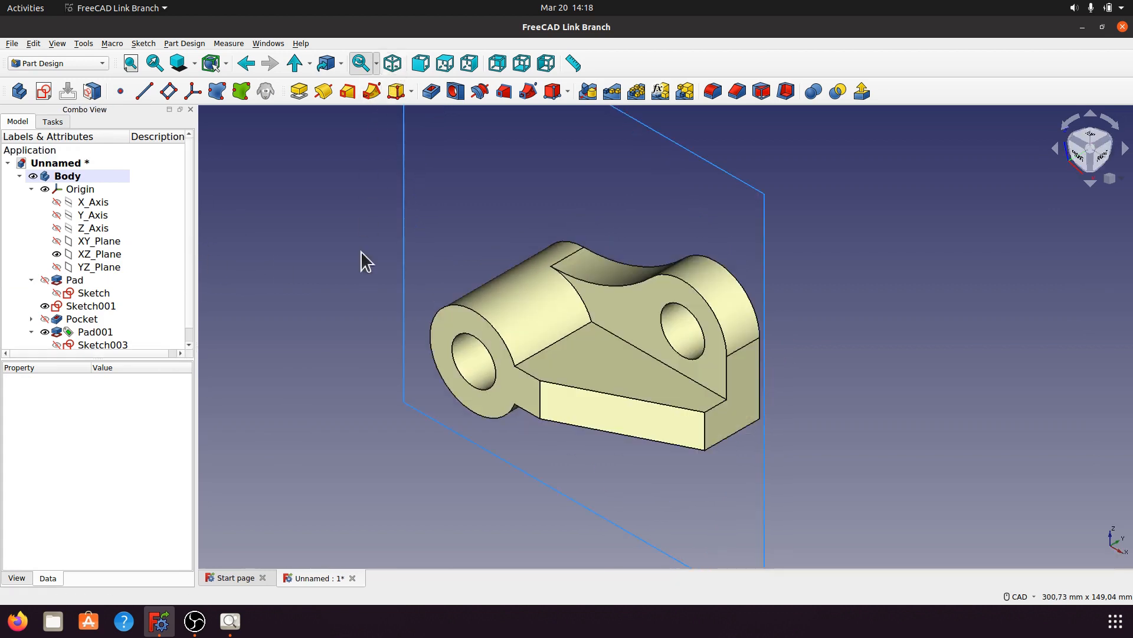
pyautogui.click(94, 254)
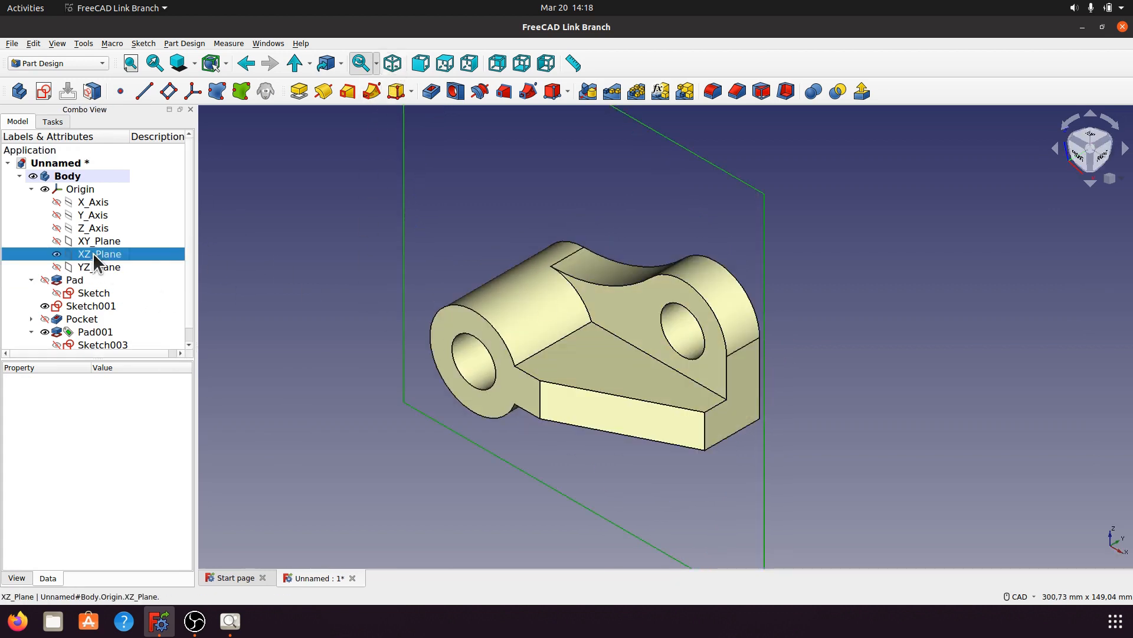
pyautogui.click(330, 253)
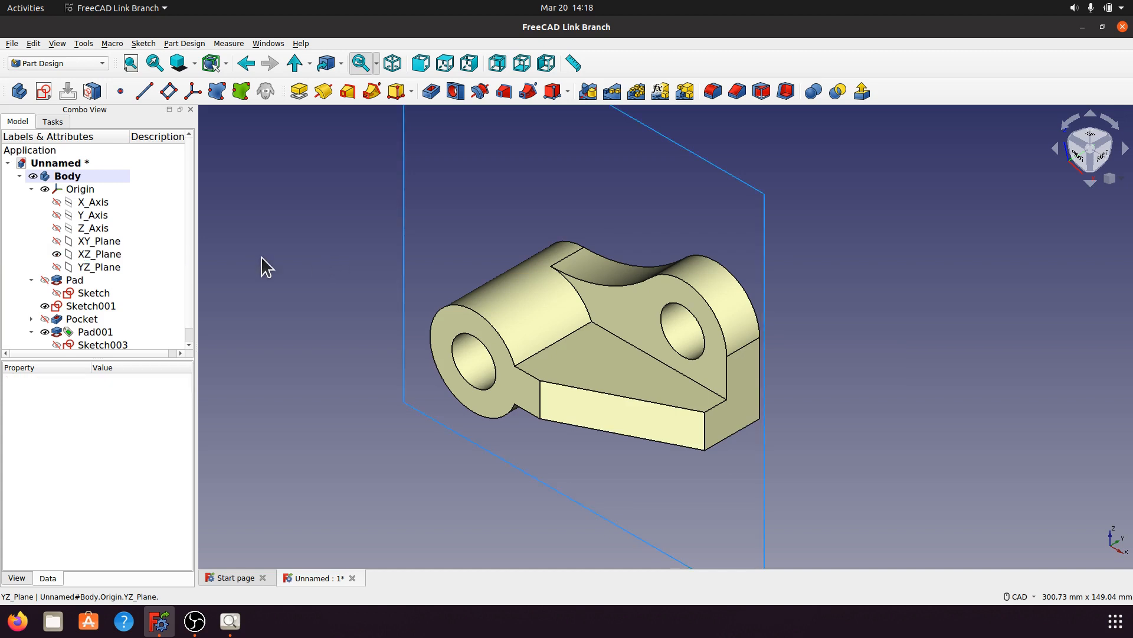
pyautogui.click(109, 254)
pyautogui.press('space')
pyautogui.click(320, 292)
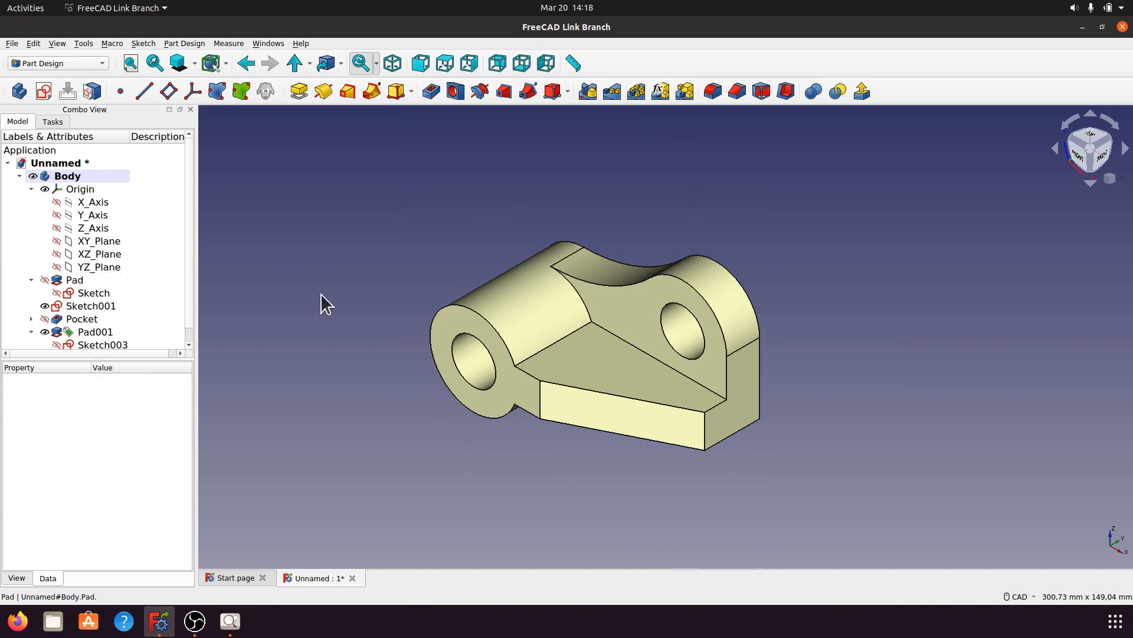
# Step: Collapse the Origin, Pad and Pad001 branches of the model tree and inspect the bracket from a rotated view
pyautogui.moveTo(843, 239)
pyautogui.keyDown('ctrl'); pyautogui.keyDown('shift'); pyautogui.mouseDown(button='right')
pyautogui.moveTo(844, 261)
pyautogui.moveTo(844, 219)
pyautogui.mouseUp(button='right'); pyautogui.keyUp('shift'); pyautogui.keyUp('ctrl')
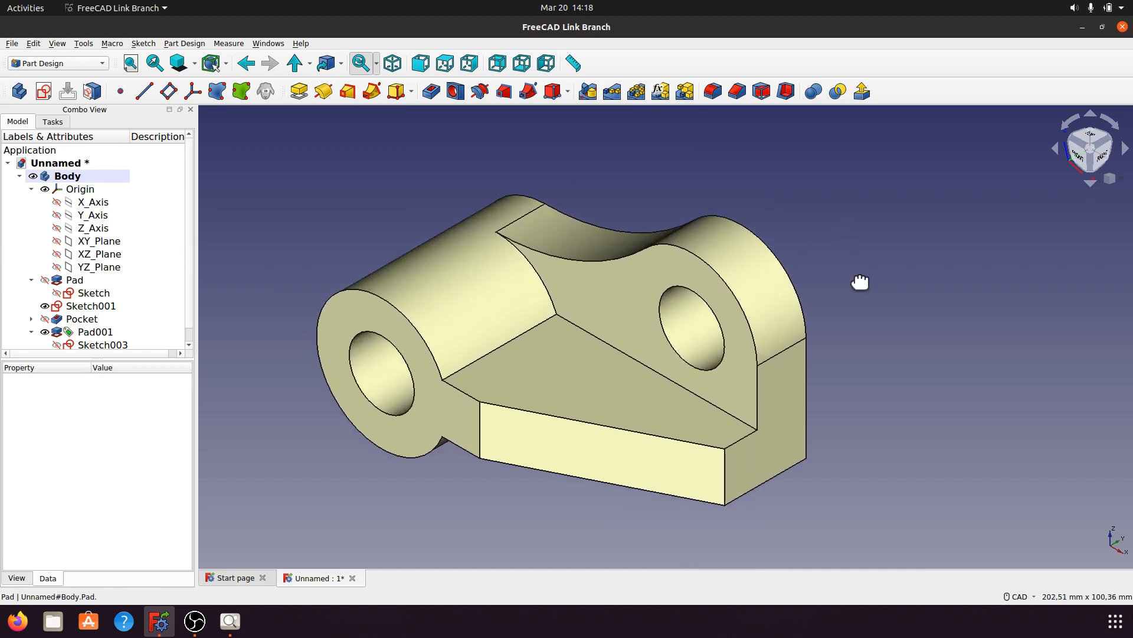
pyautogui.keyDown('ctrl'); pyautogui.moveTo(860, 282); pyautogui.dragTo(916, 288, button='right'); pyautogui.keyUp('ctrl')
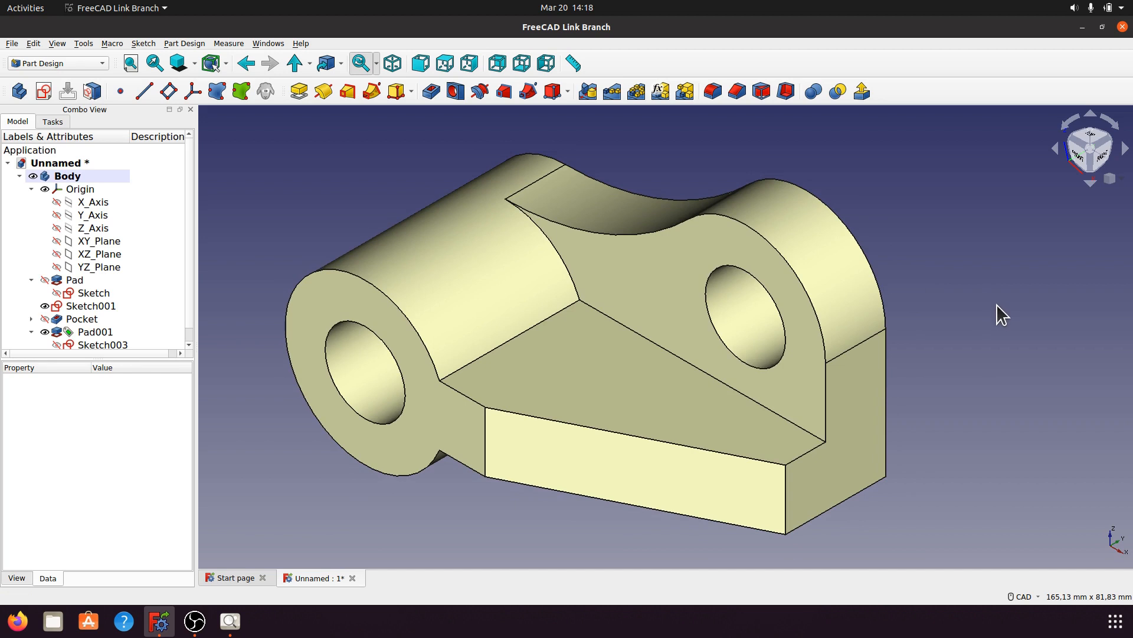
pyautogui.click(32, 189)
pyautogui.click(31, 202)
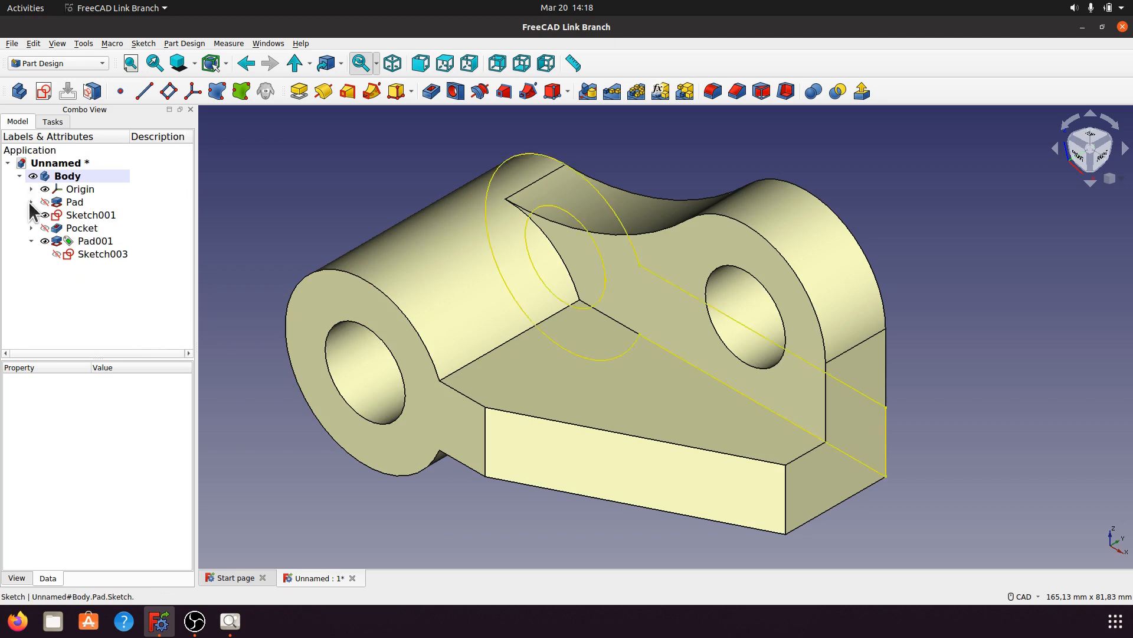
pyautogui.click(31, 241)
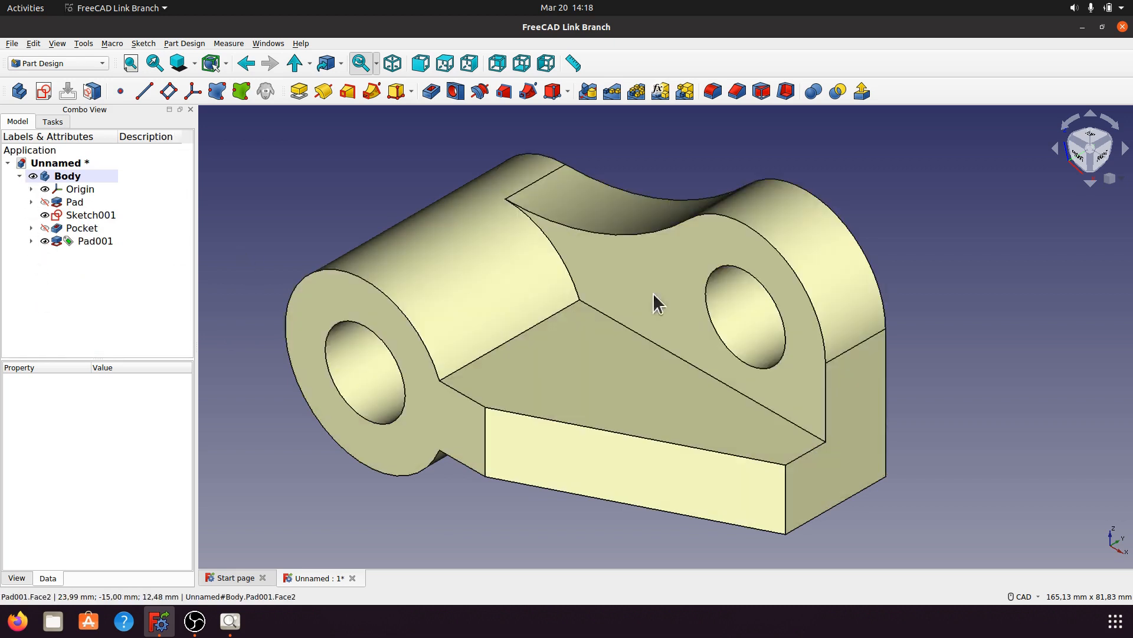
pyautogui.moveTo(1029, 358); pyautogui.dragTo(979, 328, button='middle')
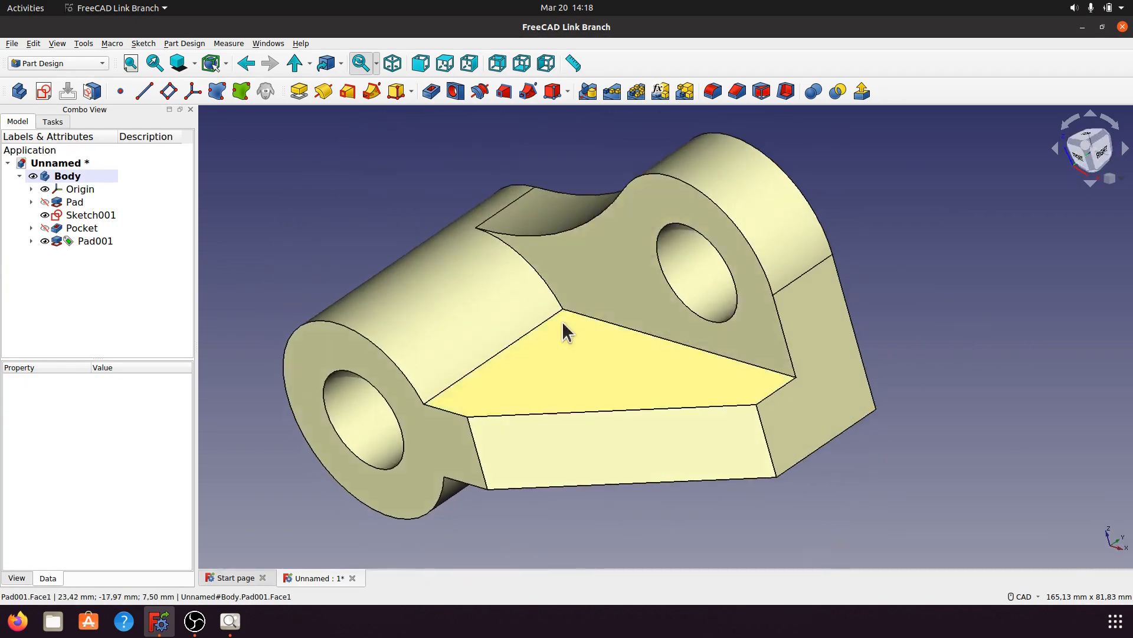
# Step: Examine the finished bracket from a rotated angle and up close in the isometric view, with both bores and the angled base visible
pyautogui.moveTo(565, 329); pyautogui.dragTo(665, 331, button='middle')
pyautogui.click(393, 64)
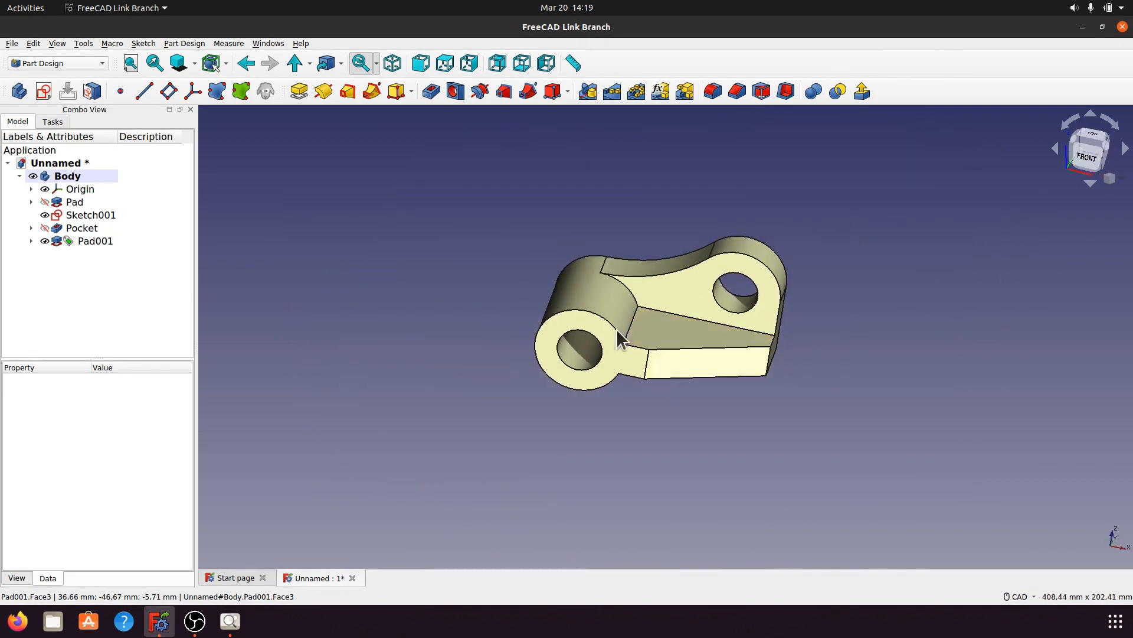
pyautogui.scroll(6, 850, 405)
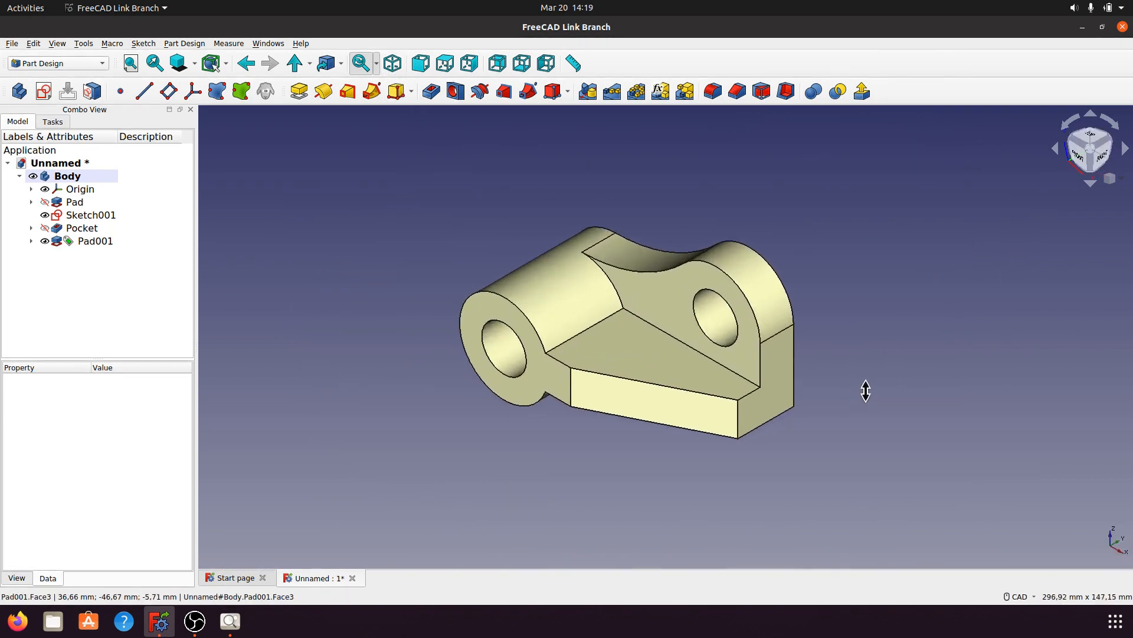
pyautogui.moveTo(971, 345); pyautogui.dragTo(1012, 349, button='middle')
pyautogui.scroll(4, 992, 344)
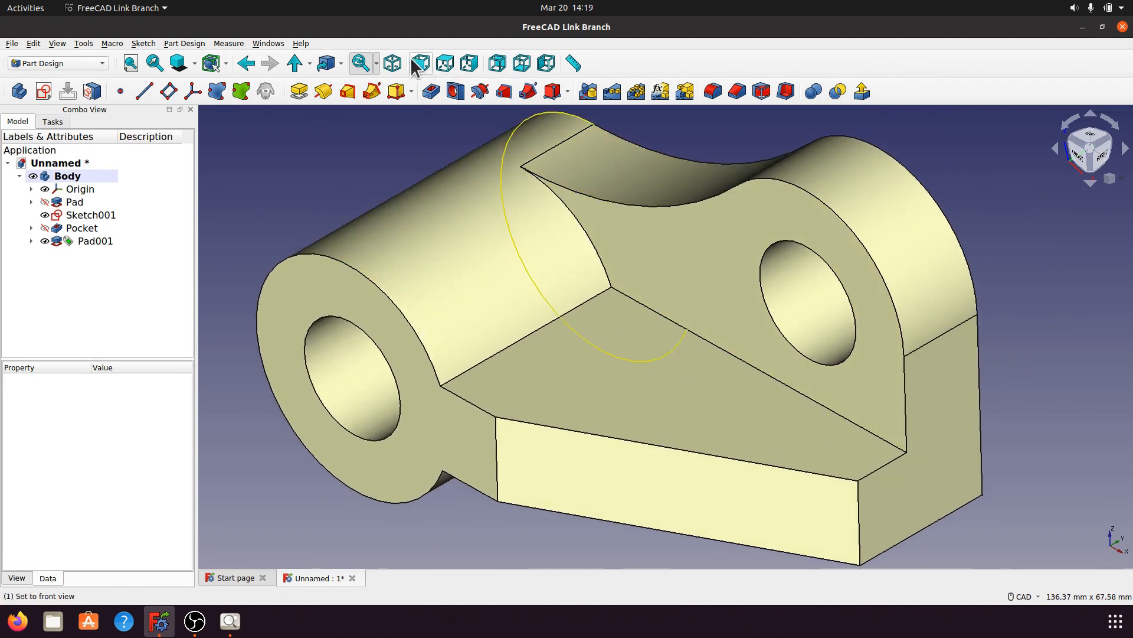
pyautogui.click(392, 63)
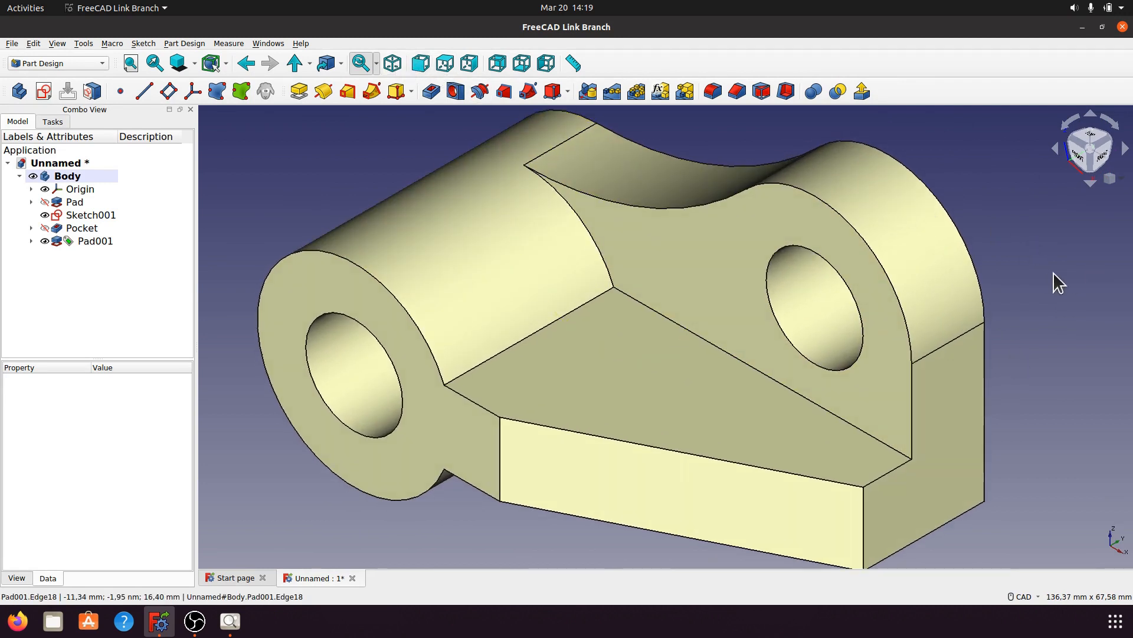
pyautogui.scroll(-2, 1050, 272)
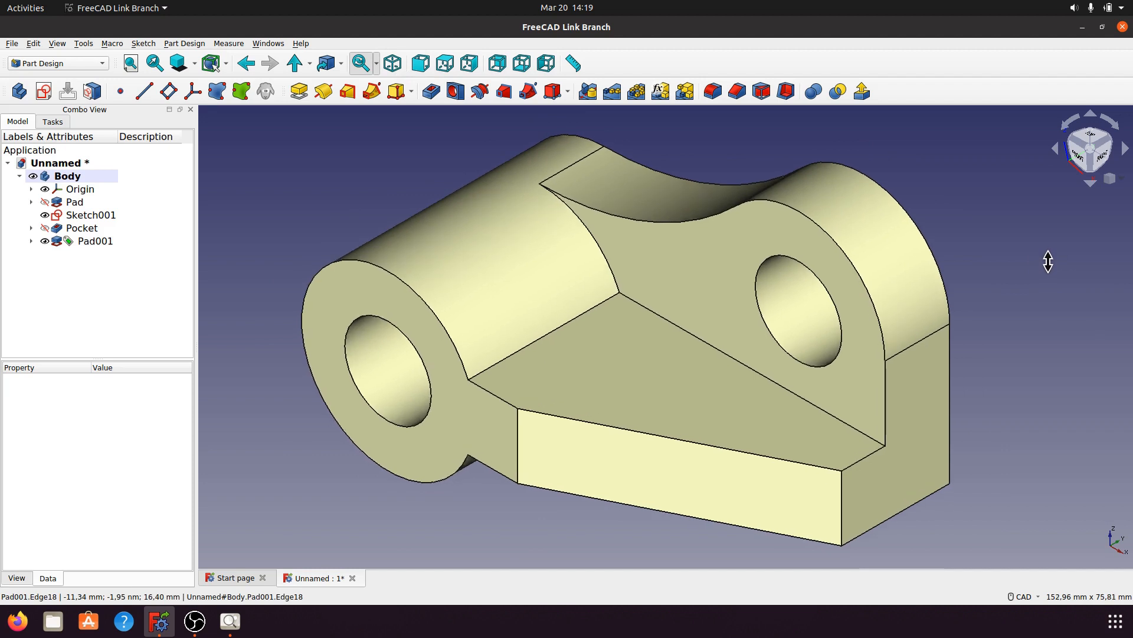
pyautogui.scroll(1, 1048, 262)
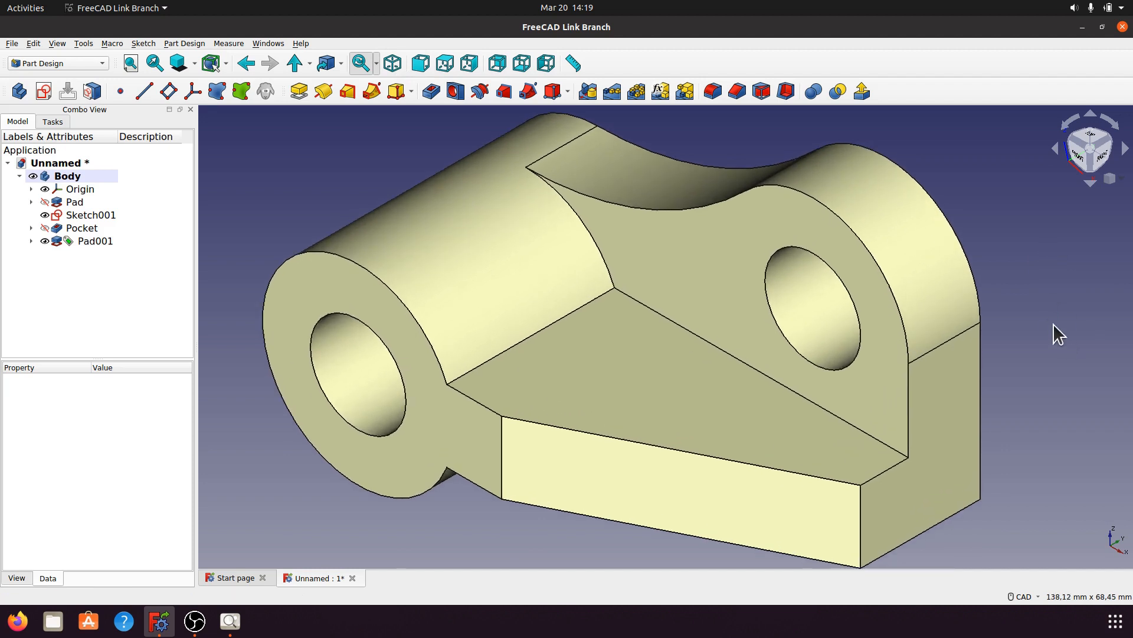
pyautogui.moveTo(1052, 324); pyautogui.dragTo(1054, 322, button='middle')
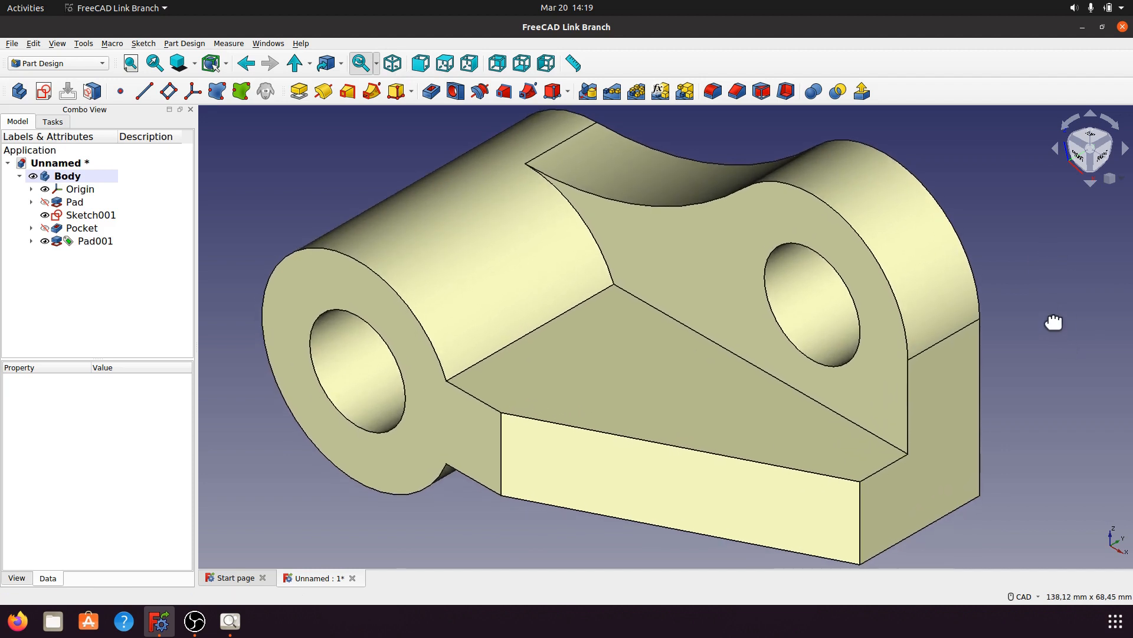